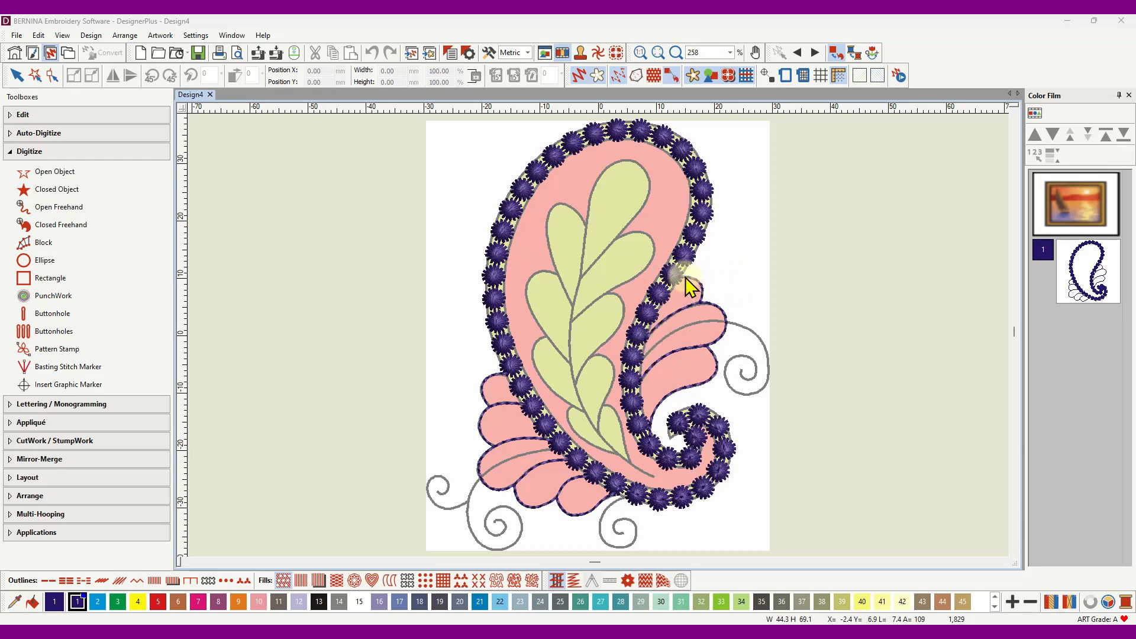
- Turn off the realistic stitch view and examine the stitches and connectors along the paisley border, feathers and lower curl
{"action": "left_click", "coordinate": [579, 75]}
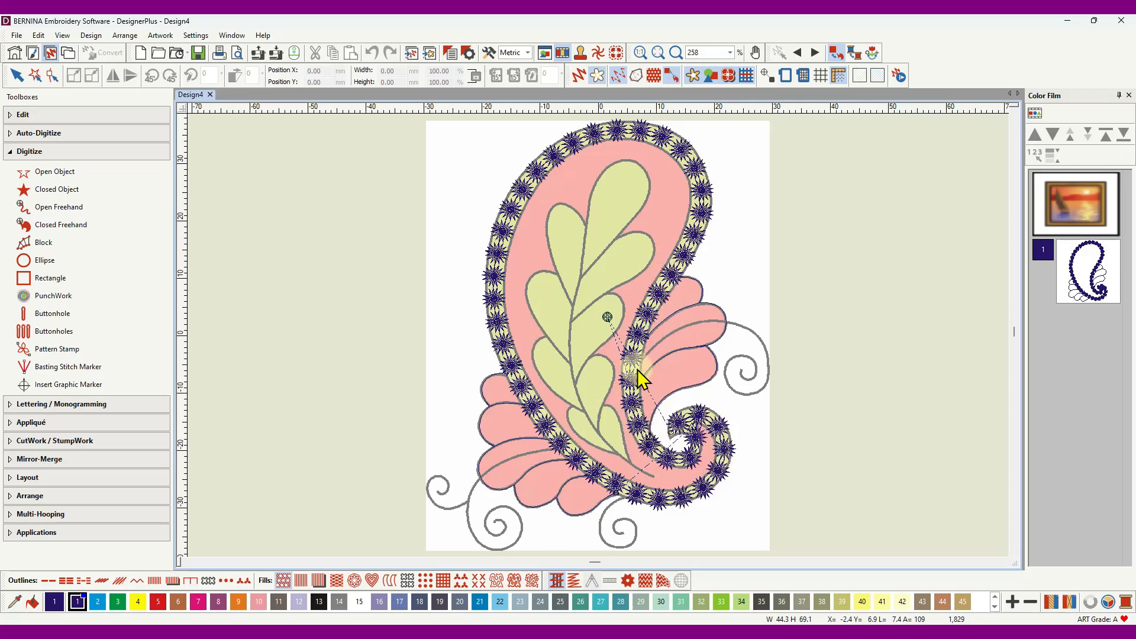
{"action": "scroll", "coordinate": [625, 370], "scroll_direction": "up", "scroll_amount": 6}
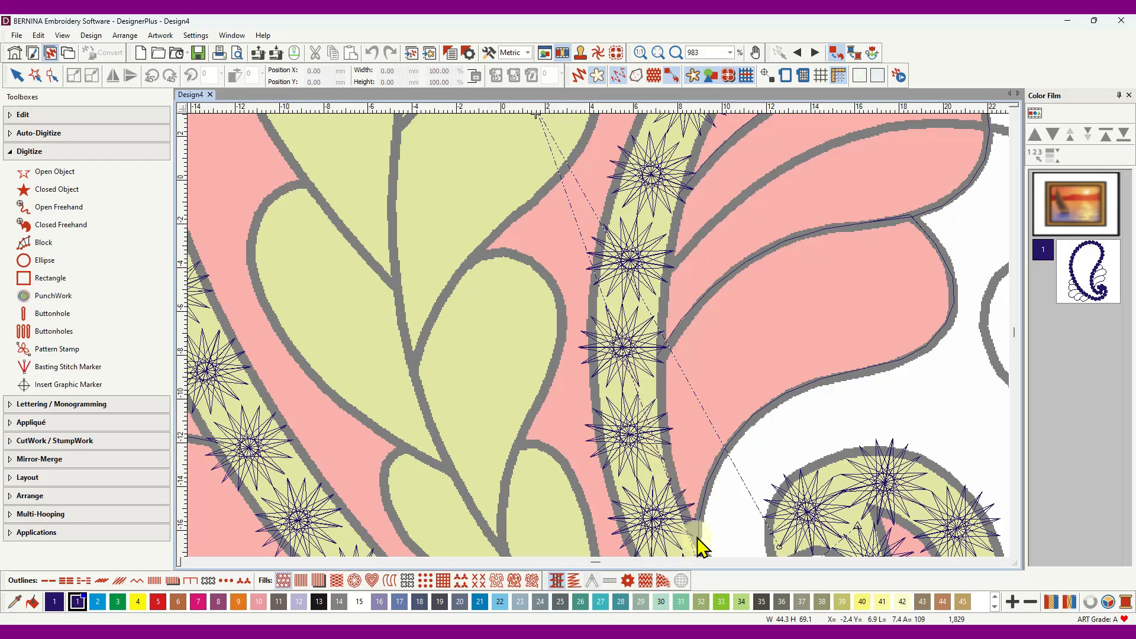
{"action": "scroll", "coordinate": [697, 537], "scroll_direction": "down", "scroll_amount": 1}
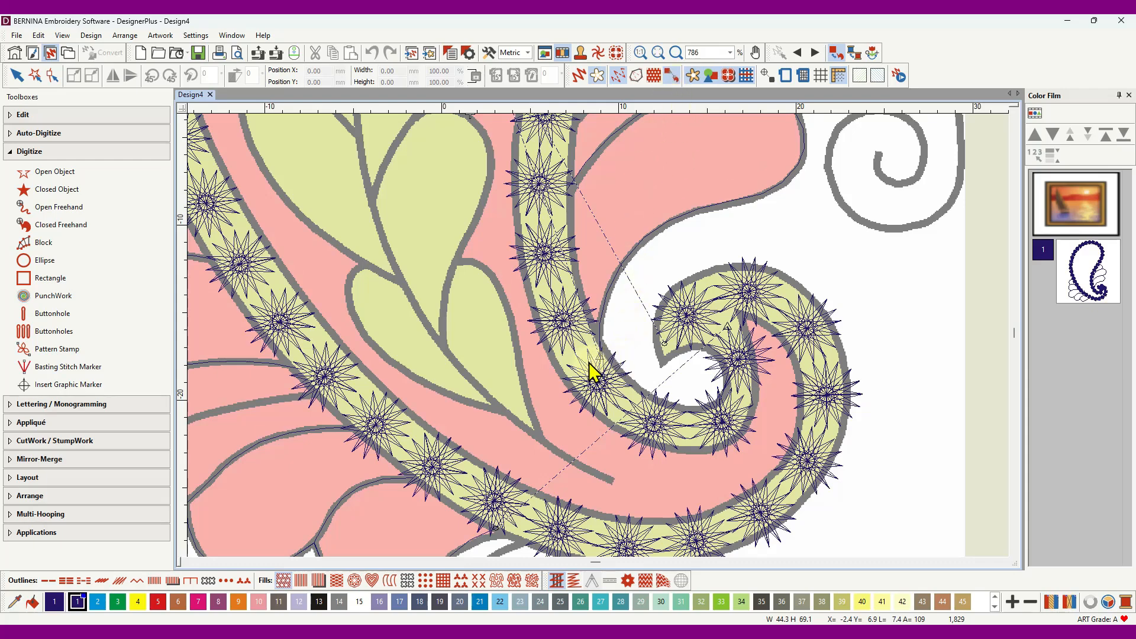
{"action": "scroll", "coordinate": [598, 362], "scroll_direction": "down", "scroll_amount": 5}
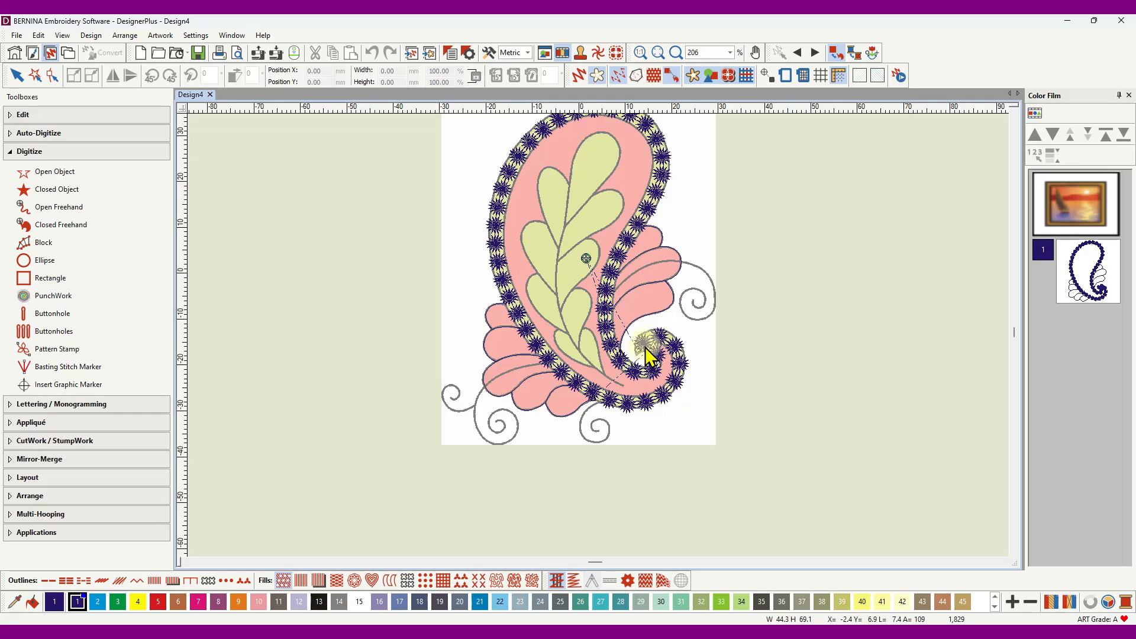
{"action": "scroll", "coordinate": [645, 351], "scroll_direction": "up", "scroll_amount": 5}
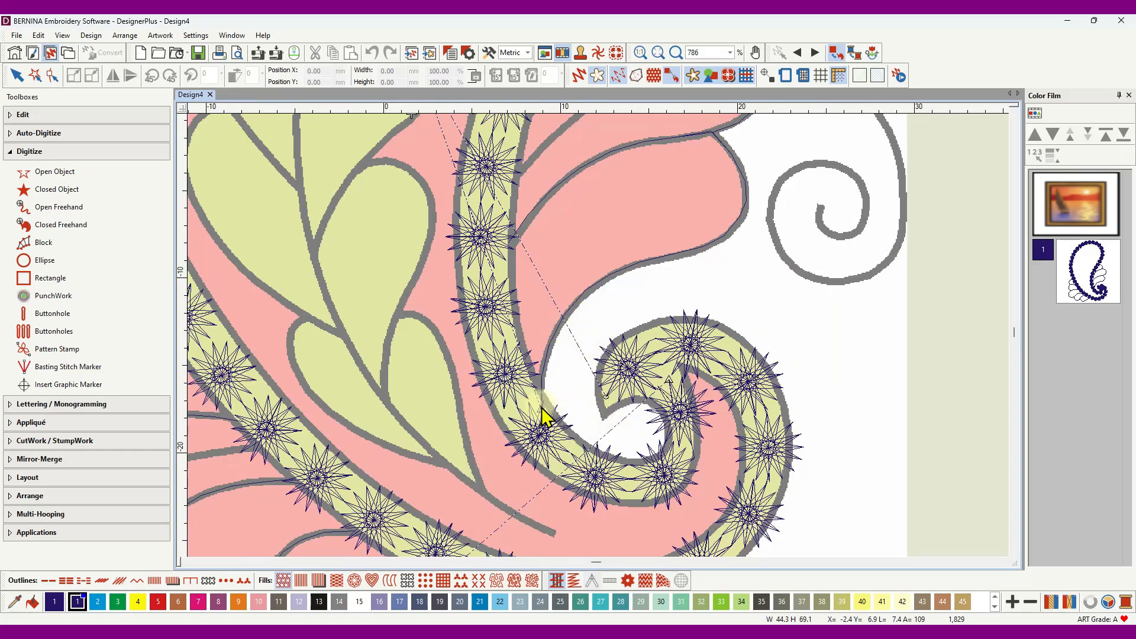
{"action": "scroll", "coordinate": [549, 398], "scroll_direction": "down", "scroll_amount": 2}
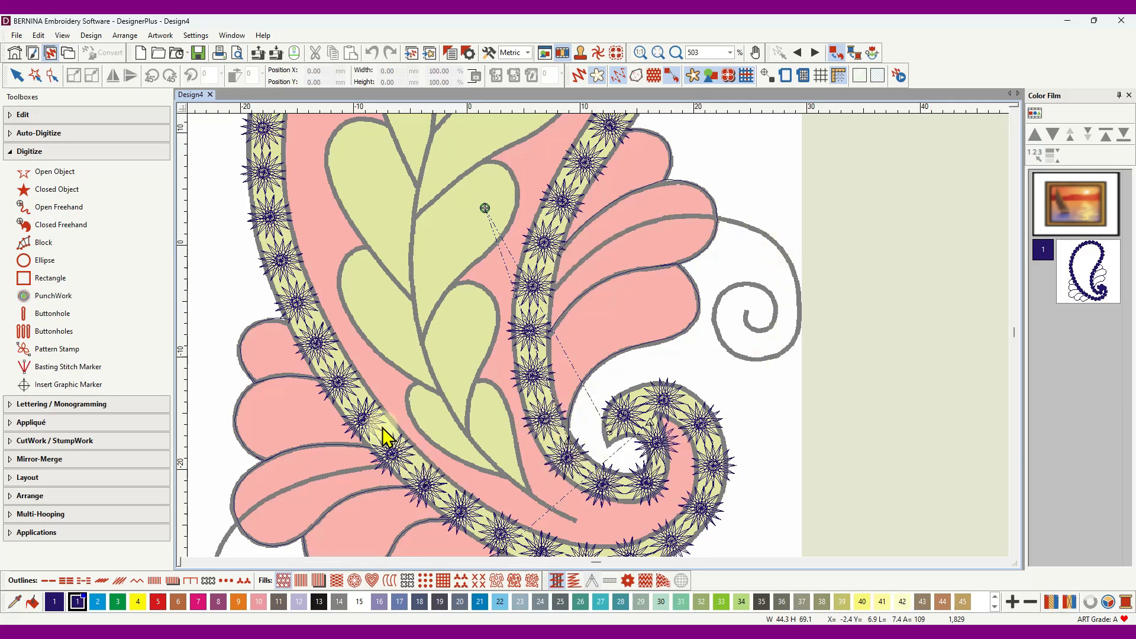
{"action": "scroll", "coordinate": [599, 336], "scroll_direction": "down", "scroll_amount": 1}
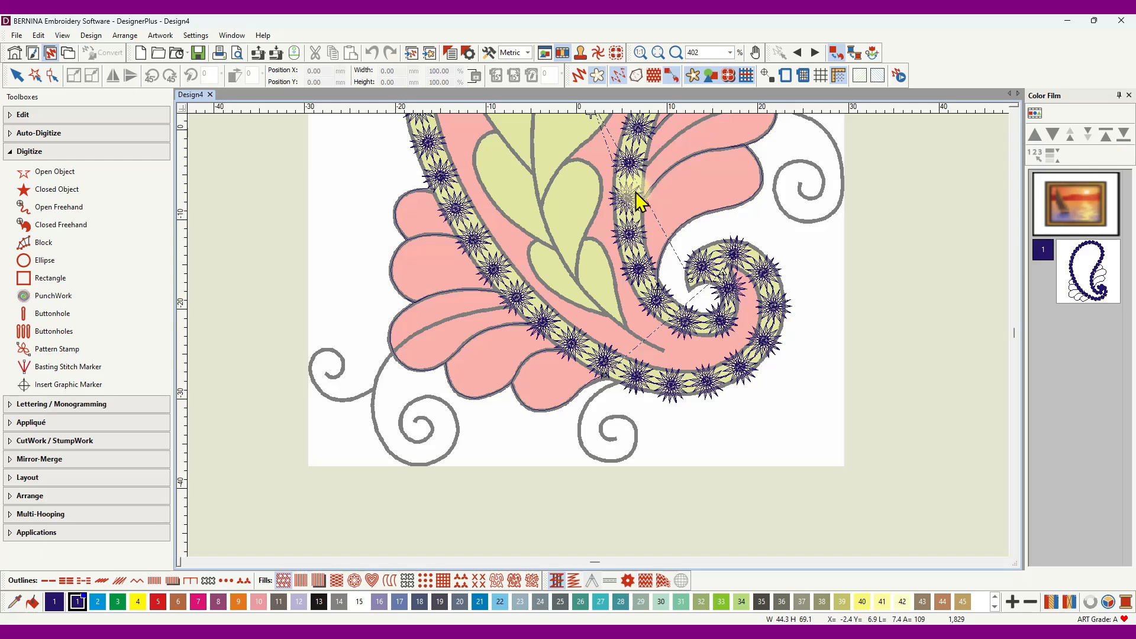
{"action": "scroll", "coordinate": [638, 165], "scroll_direction": "down", "scroll_amount": 2}
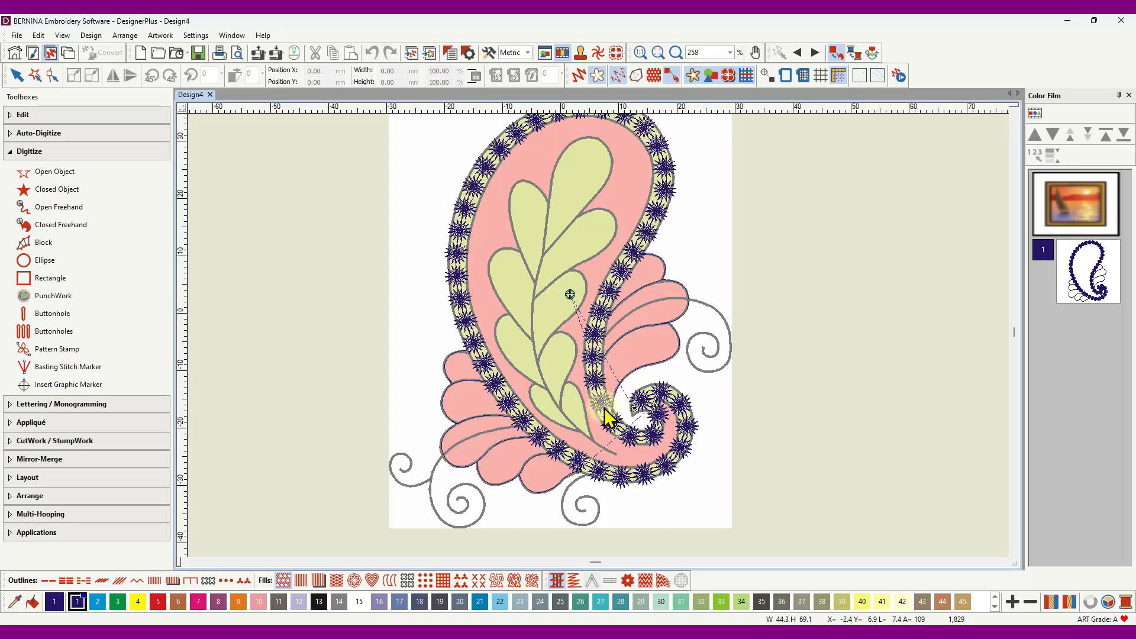
{"action": "scroll", "coordinate": [617, 436], "scroll_direction": "up", "scroll_amount": 6}
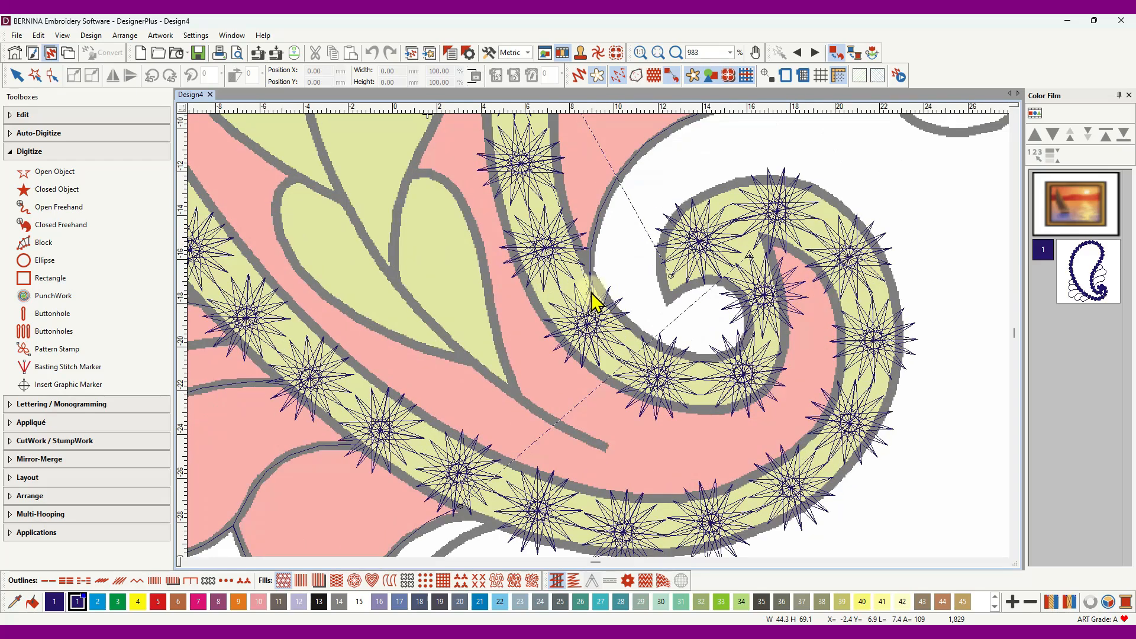
- Digitize an open Single Outline travel line along the paisley's inner border, from the lower feather's base up to the right scroll's stem
{"action": "left_click", "coordinate": [66, 173]}
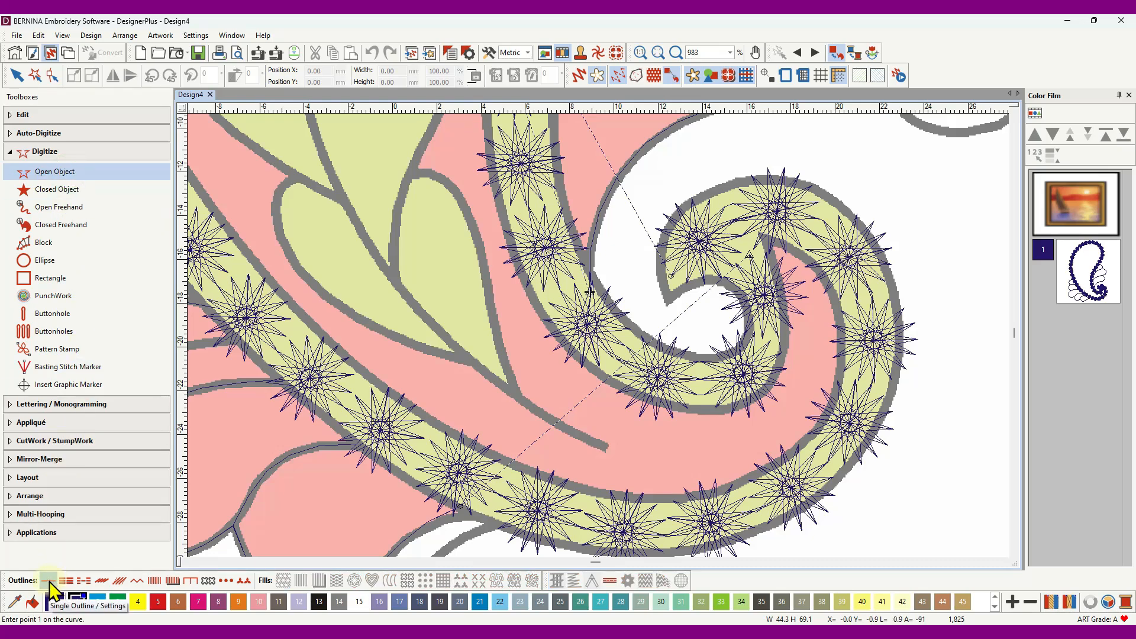
{"action": "left_click", "coordinate": [49, 580]}
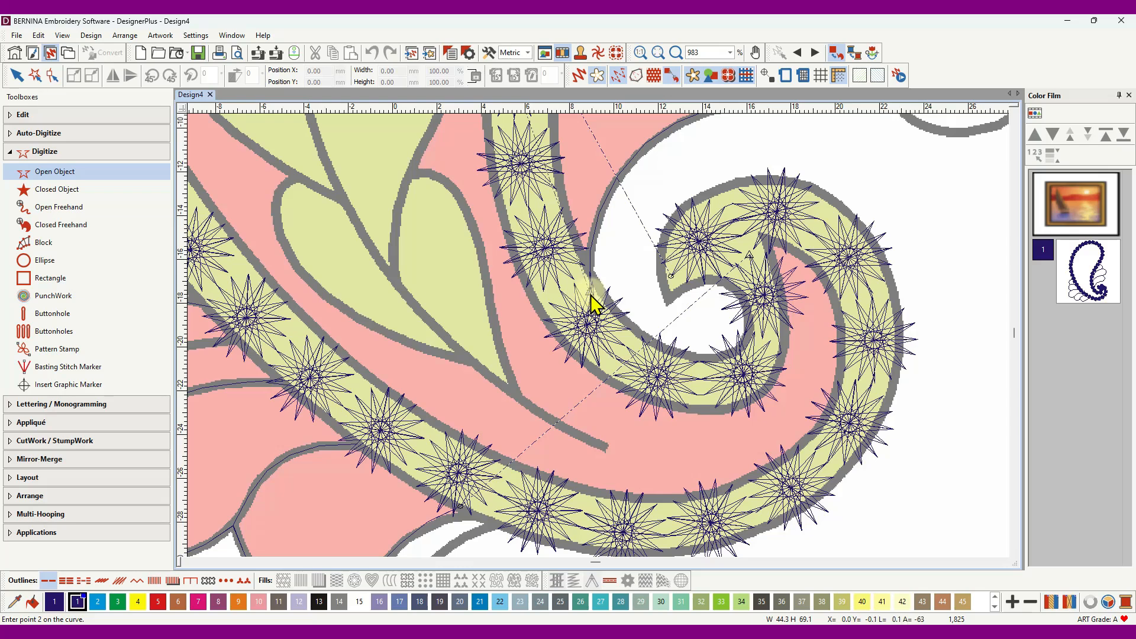
{"action": "left_click", "coordinate": [587, 326]}
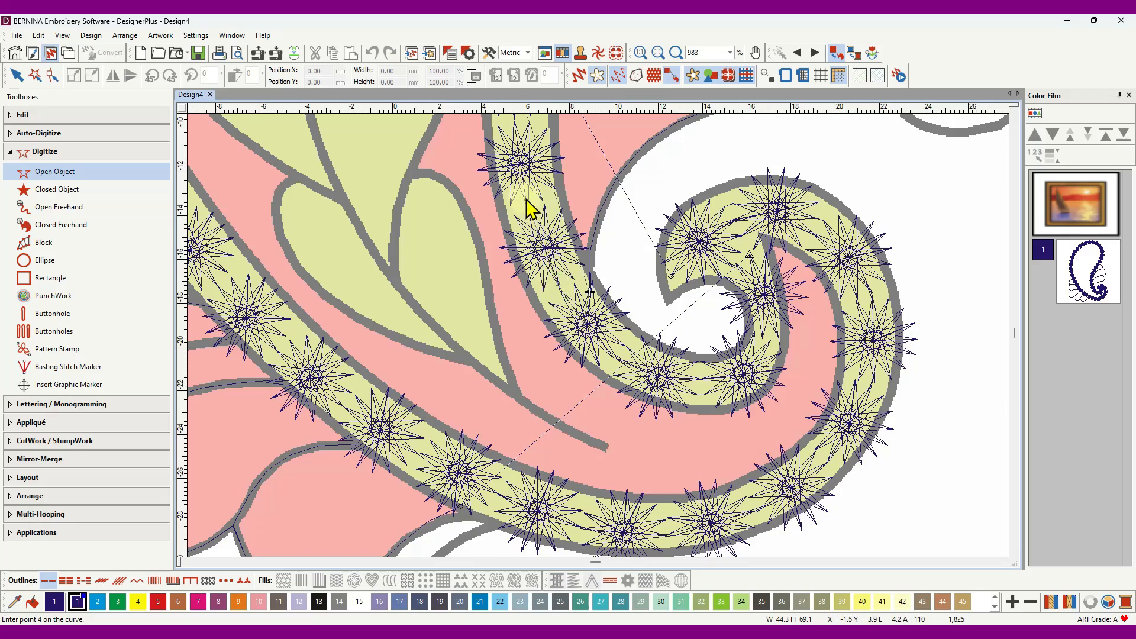
{"action": "scroll", "coordinate": [551, 237], "scroll_direction": "down", "scroll_amount": 2}
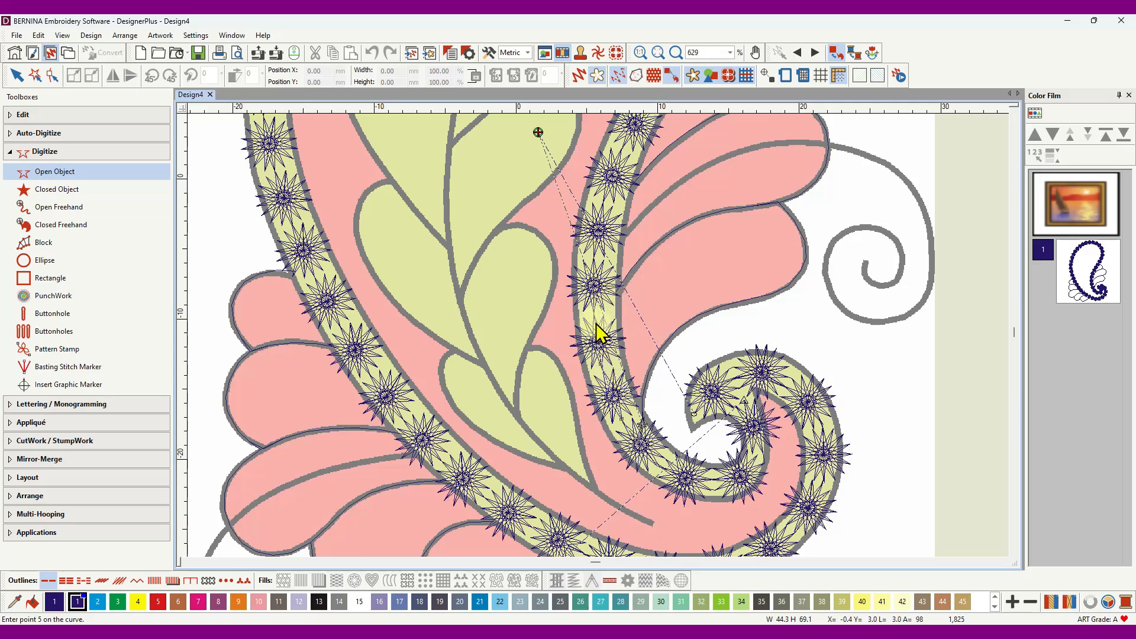
{"action": "left_click", "coordinate": [596, 318]}
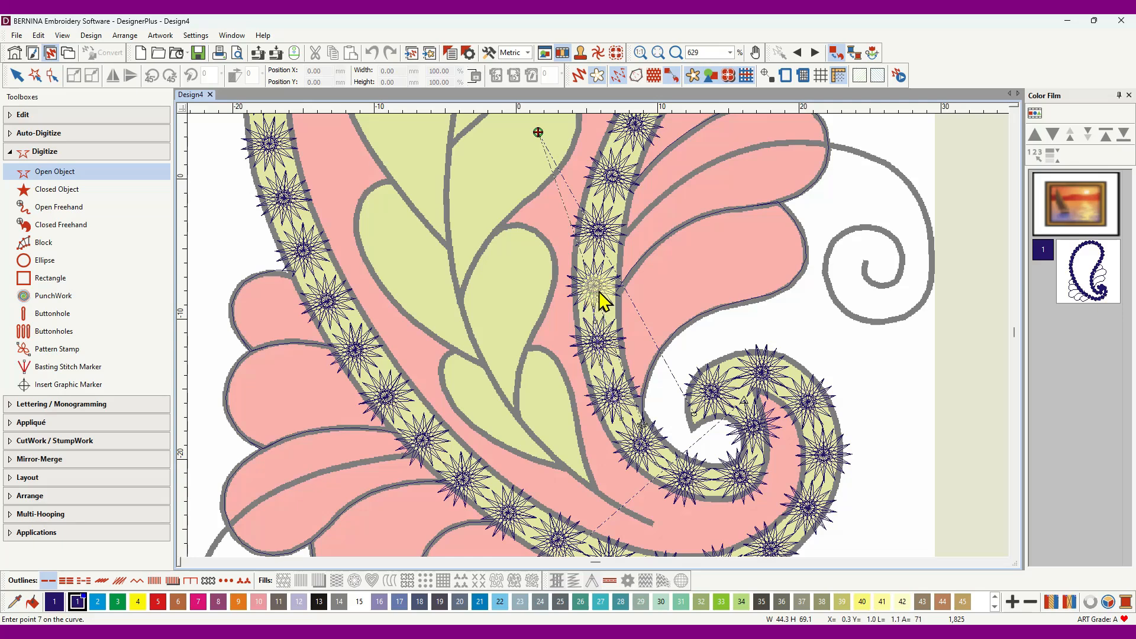
{"action": "left_click", "coordinate": [597, 294]}
{"action": "left_click", "coordinate": [596, 289]}
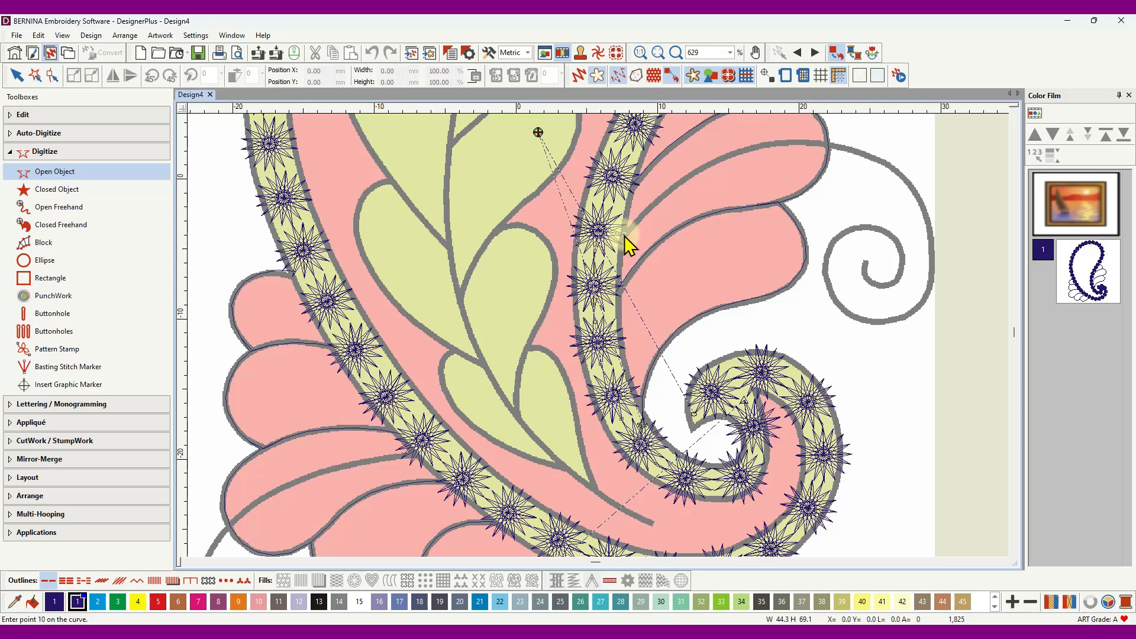
{"action": "key", "text": "Return"}
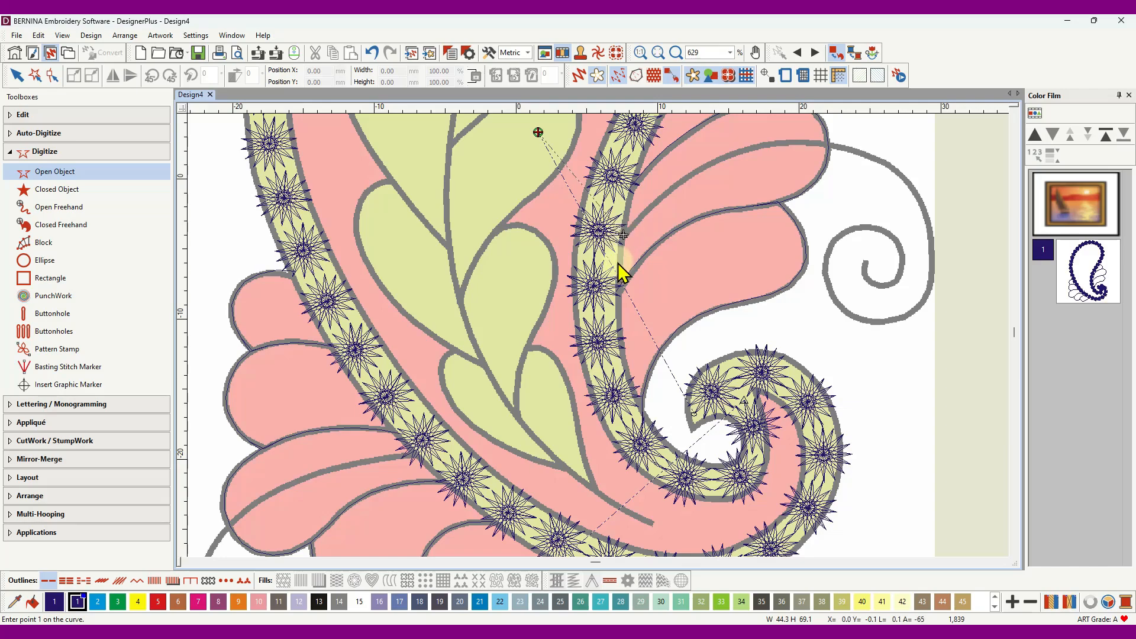
- Set the outline stitch for the scroll to Backstitch with 0.25 mm stitch thickness and 3 strokes
{"action": "scroll", "coordinate": [619, 275], "scroll_direction": "up", "scroll_amount": 5}
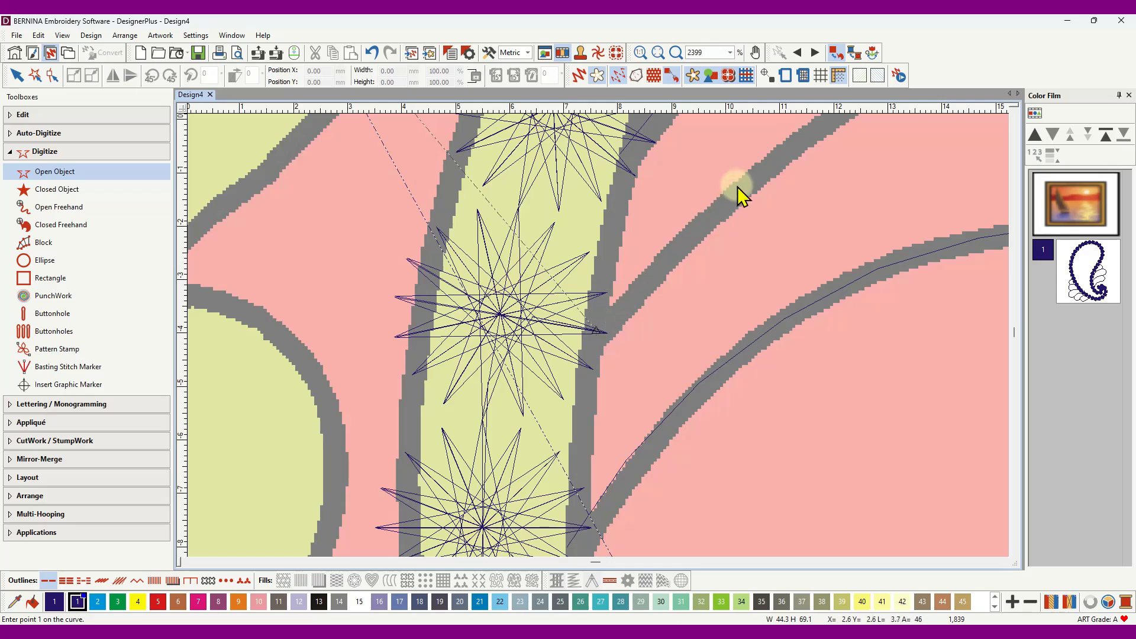
{"action": "scroll", "coordinate": [602, 335], "scroll_direction": "down", "scroll_amount": 3}
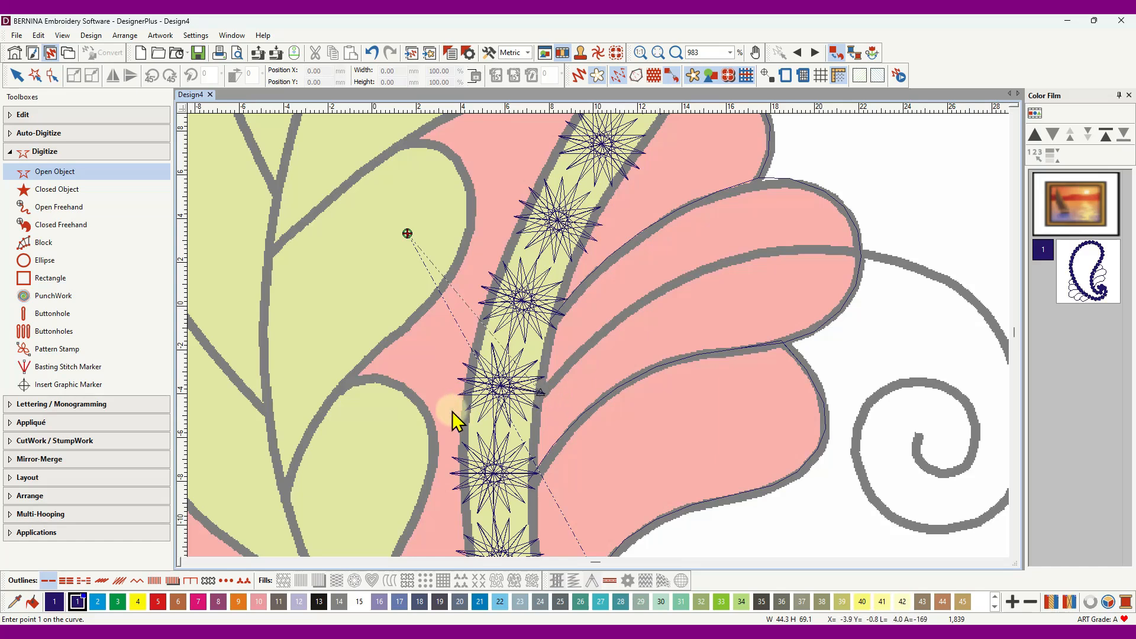
{"action": "right_click", "coordinate": [102, 581]}
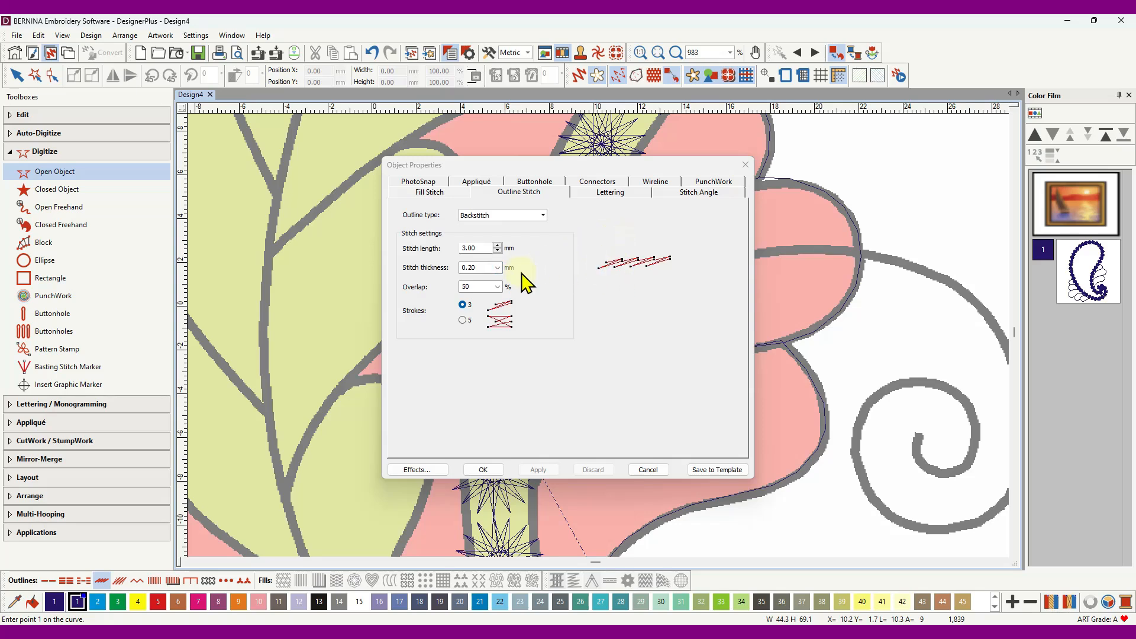
{"action": "left_click", "coordinate": [497, 268]}
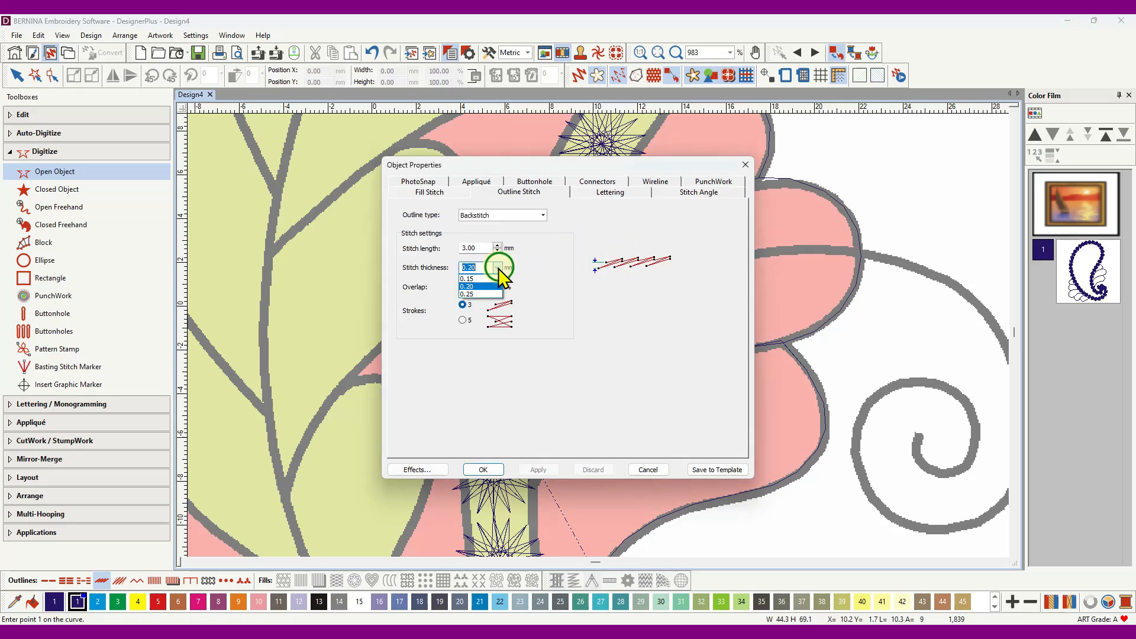
{"action": "left_click", "coordinate": [478, 294]}
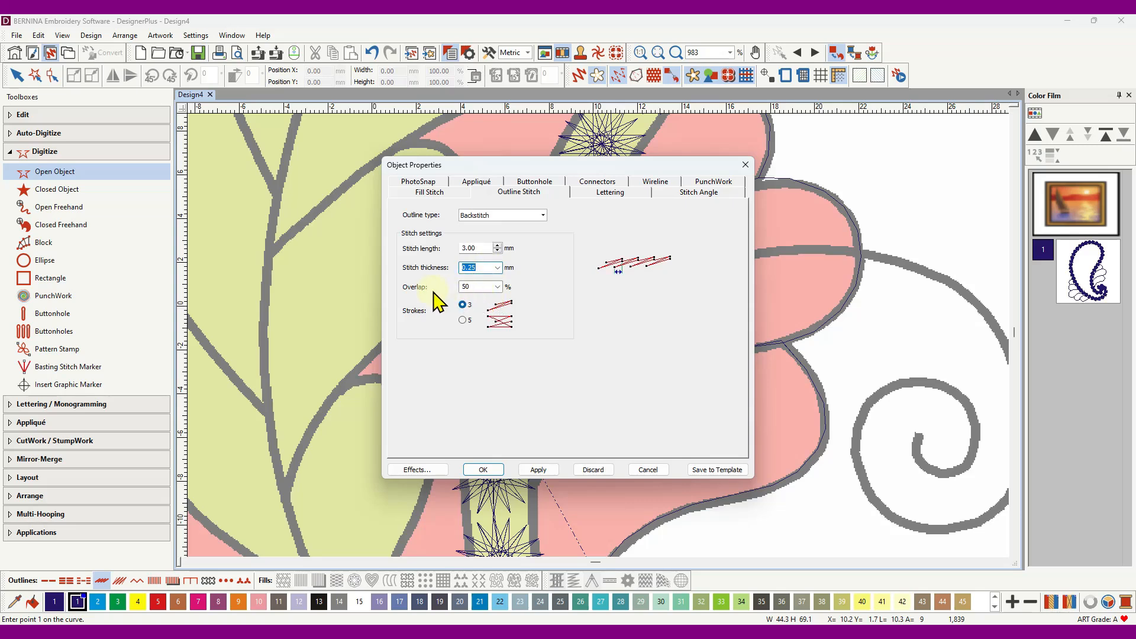
{"action": "left_click", "coordinate": [463, 305]}
{"action": "left_click", "coordinate": [464, 307]}
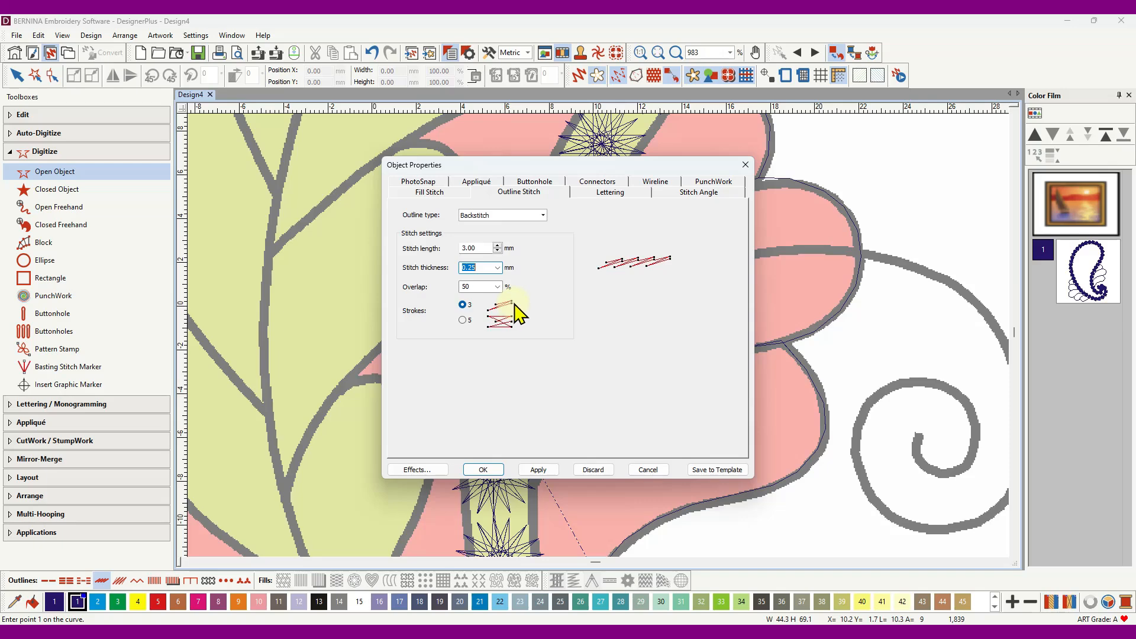
{"action": "left_click", "coordinate": [491, 470]}
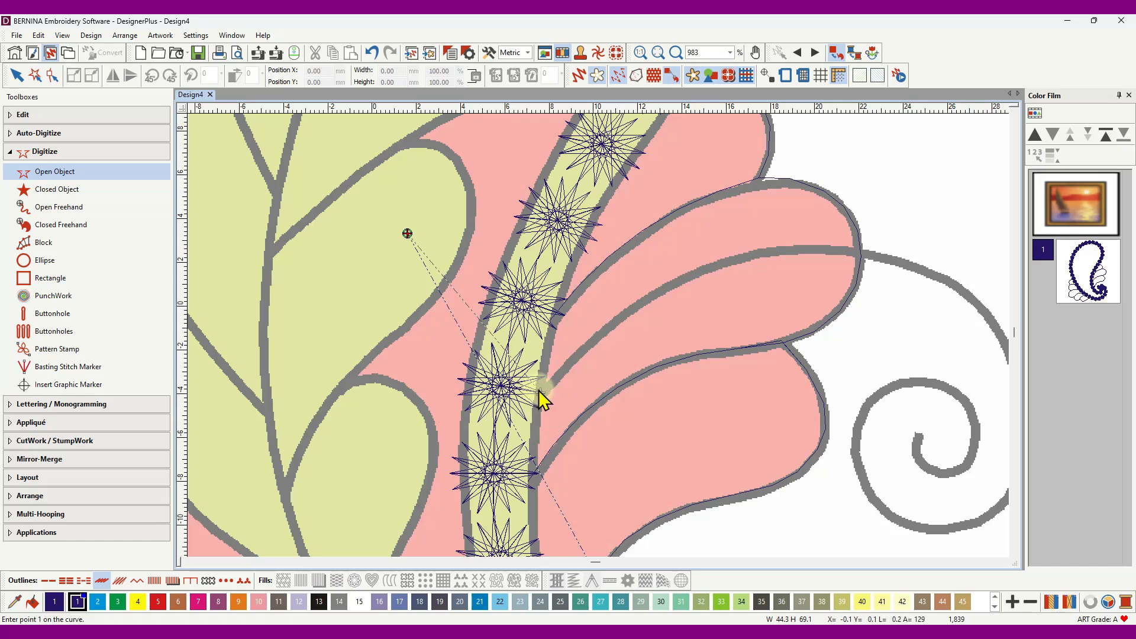
- Trace the right scroll as an open backstitch object, from its stem at the paisley border through the feather to the spiral's inner end
{"action": "left_click", "coordinate": [541, 393]}
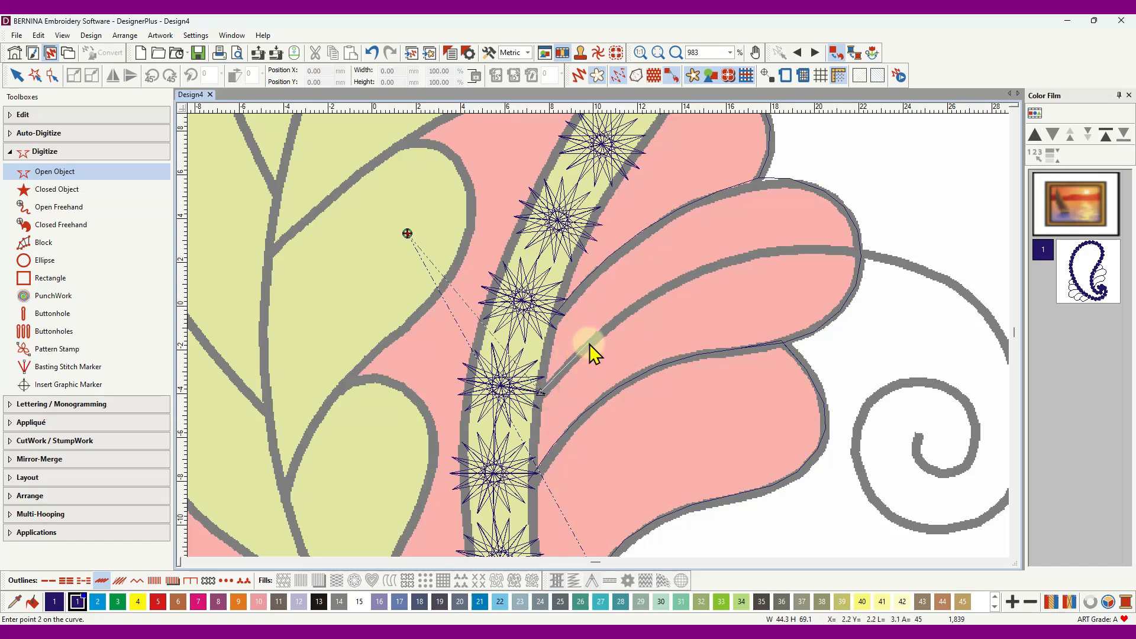
{"action": "left_click", "coordinate": [590, 343]}
{"action": "left_click", "coordinate": [693, 275]}
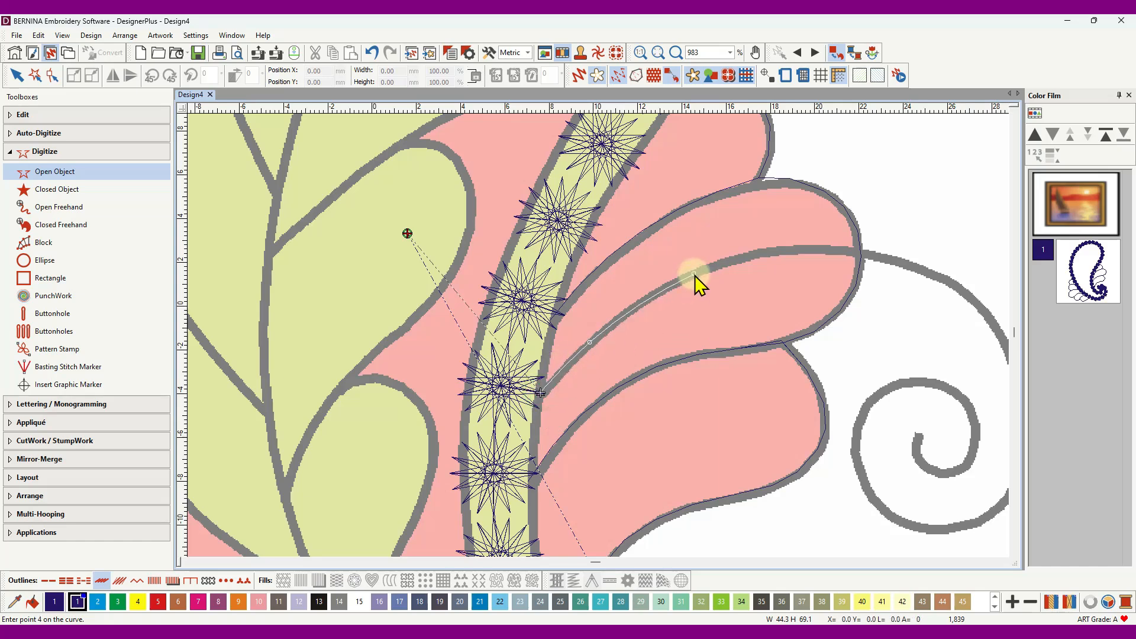
{"action": "left_click", "coordinate": [829, 247]}
{"action": "left_click", "coordinate": [922, 269]}
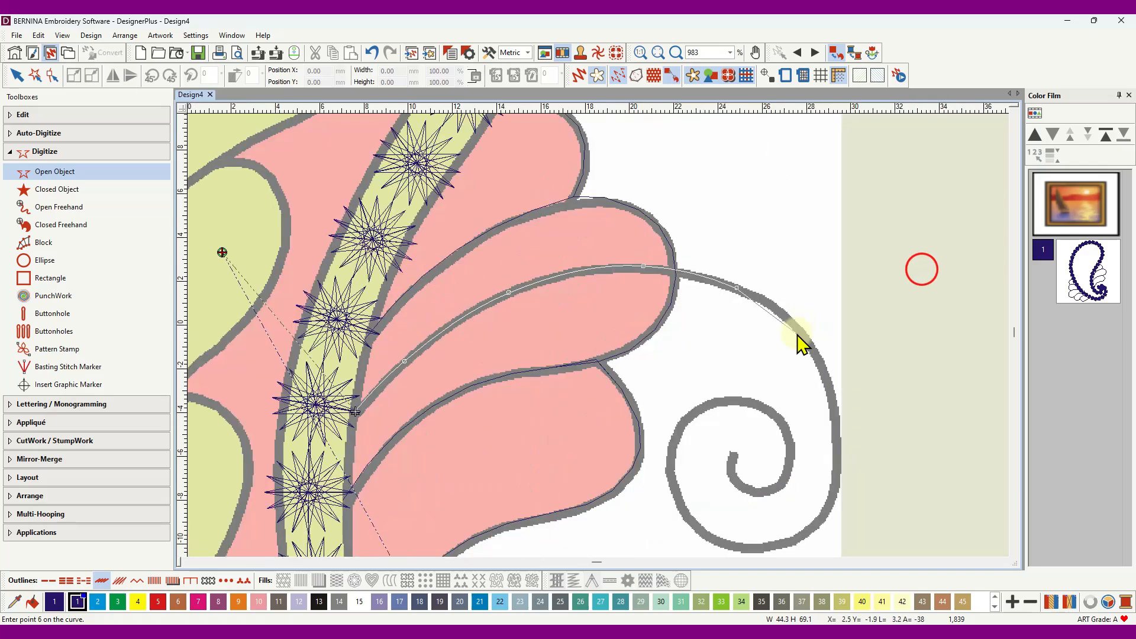
{"action": "left_click", "coordinate": [809, 345]}
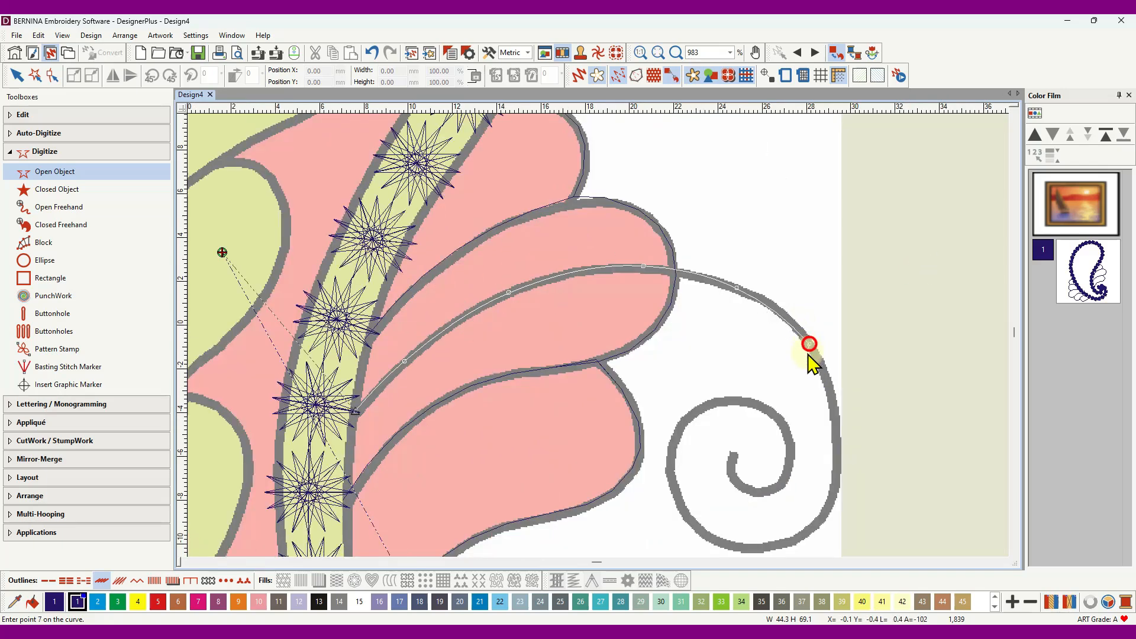
{"action": "left_click", "coordinate": [837, 457]}
{"action": "left_click", "coordinate": [820, 525]}
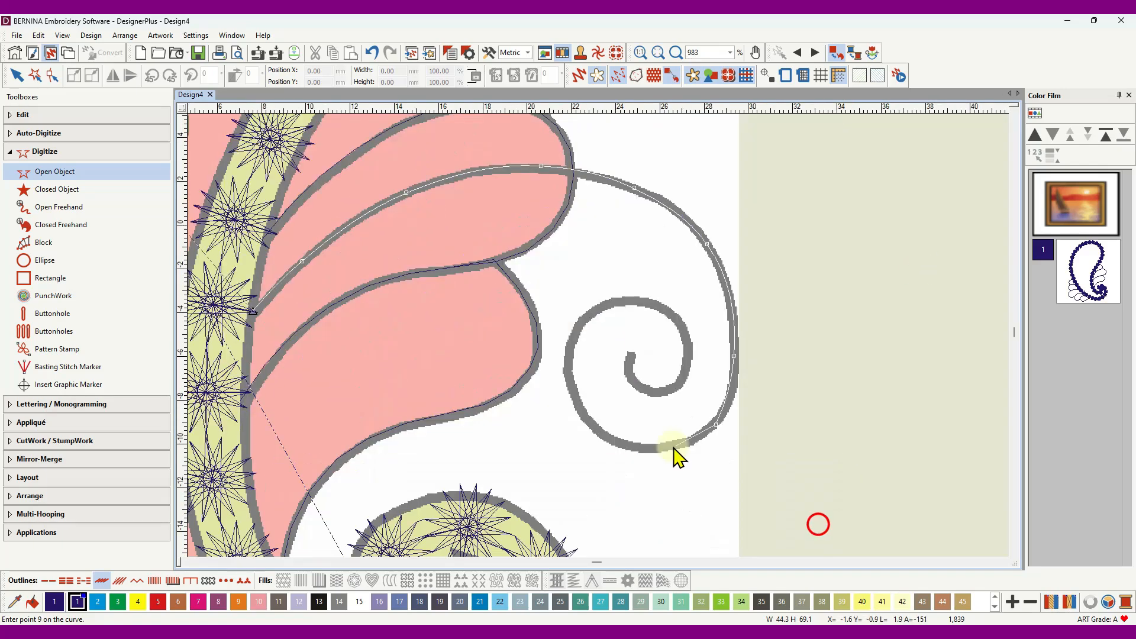
{"action": "left_click", "coordinate": [633, 452]}
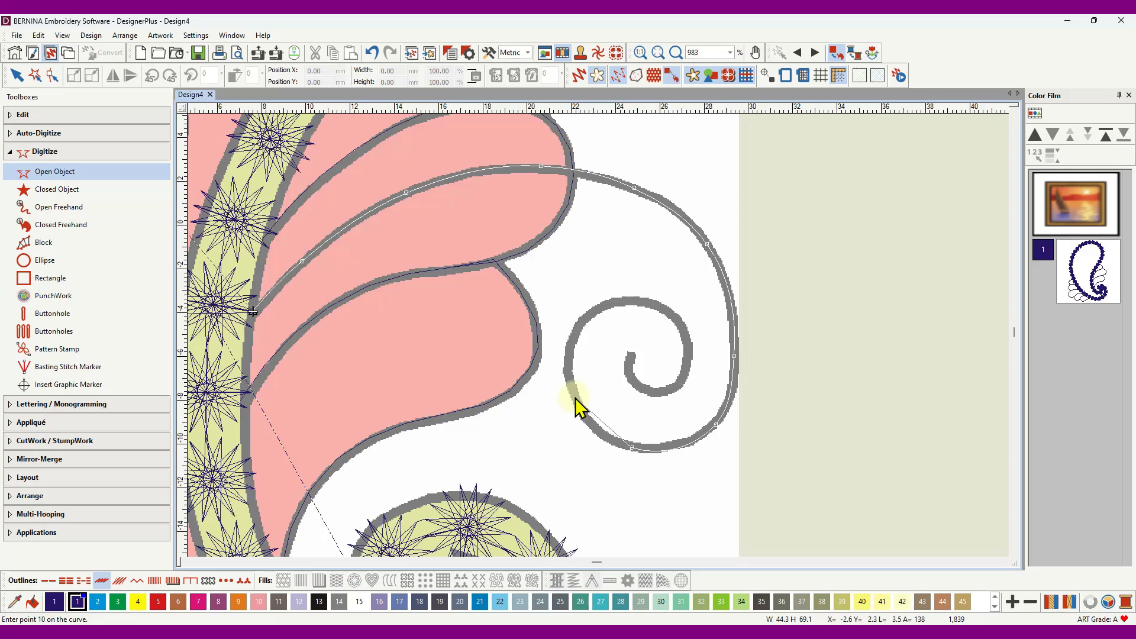
{"action": "left_click", "coordinate": [574, 396]}
{"action": "left_click", "coordinate": [585, 318]}
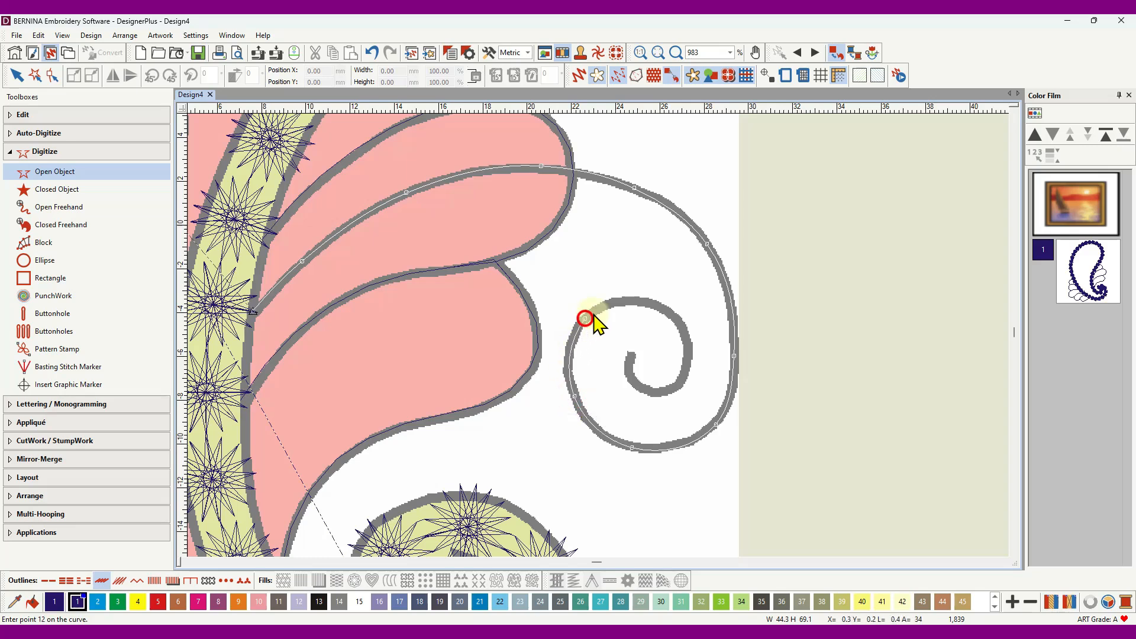
{"action": "left_click", "coordinate": [644, 302]}
{"action": "left_click", "coordinate": [682, 328]}
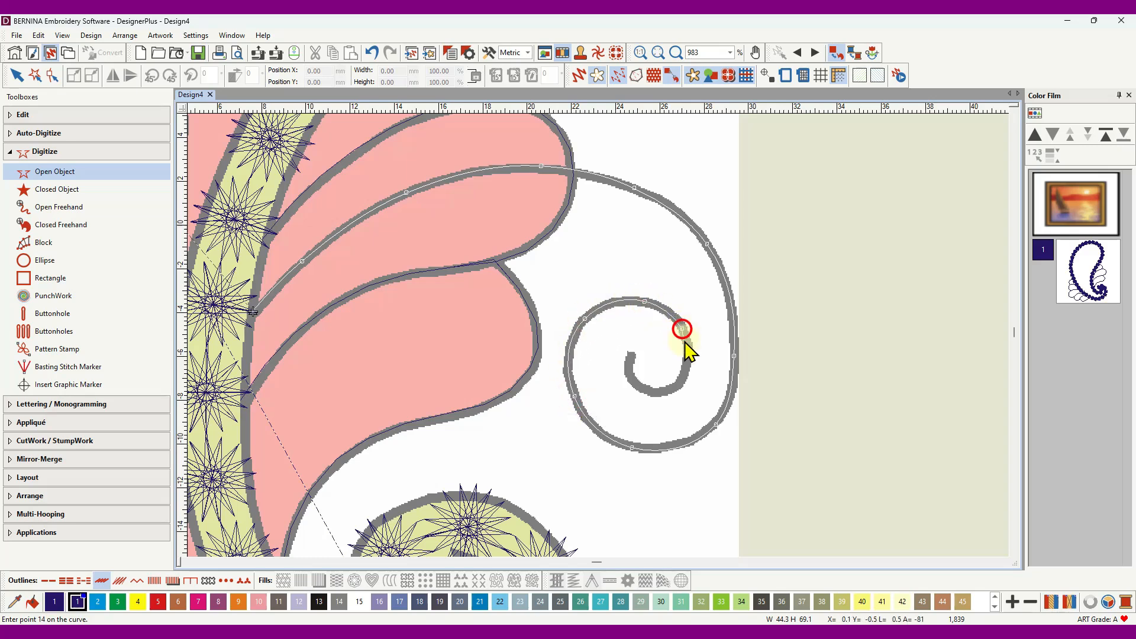
{"action": "left_click", "coordinate": [683, 377]}
{"action": "left_click", "coordinate": [655, 391]}
{"action": "left_click", "coordinate": [633, 377]}
{"action": "key", "text": "Return"}
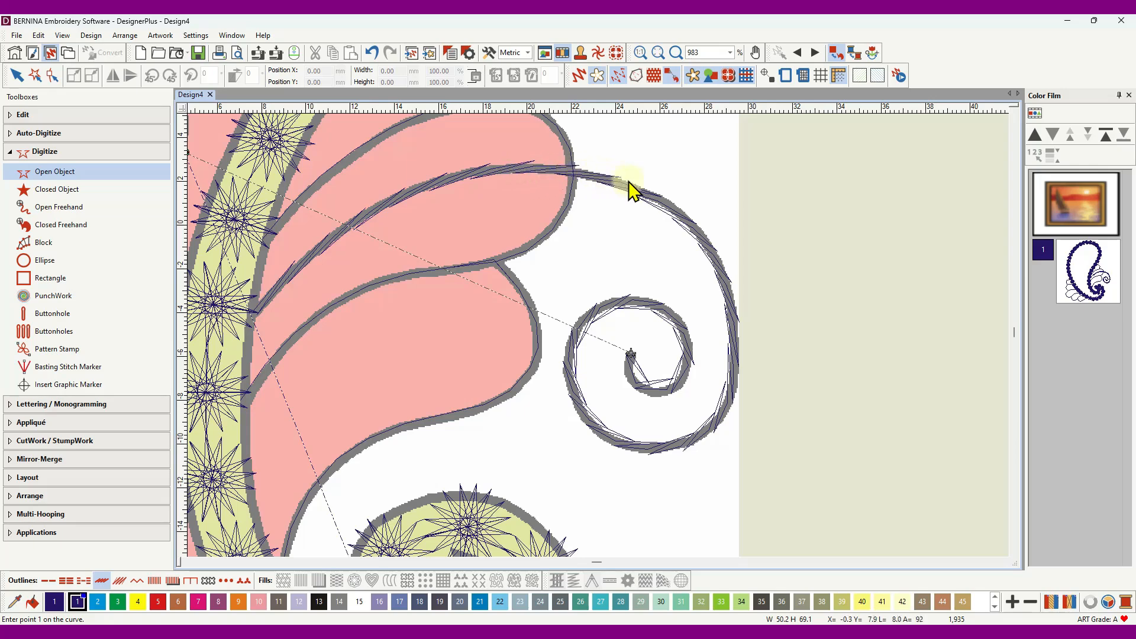
- Turn the realistic stitch view back on, list the design's objects individually, and select the backstitched scroll
{"action": "left_click", "coordinate": [577, 75]}
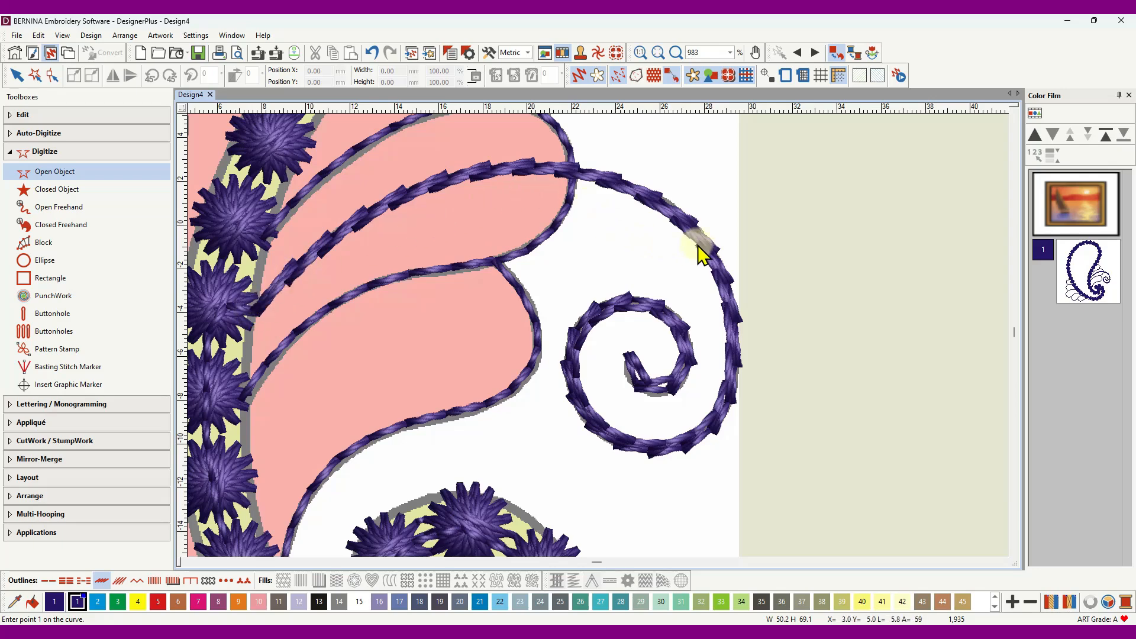
{"action": "left_click", "coordinate": [1037, 113]}
{"action": "scroll", "coordinate": [1075, 248], "scroll_direction": "down", "scroll_amount": 1}
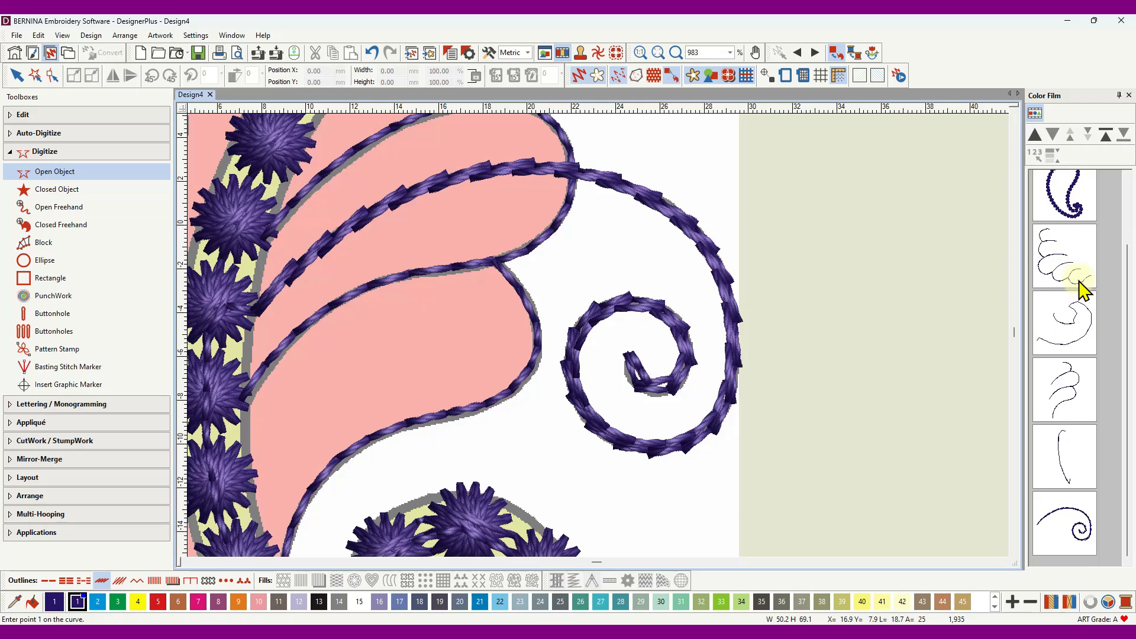
{"action": "left_click", "coordinate": [1064, 536]}
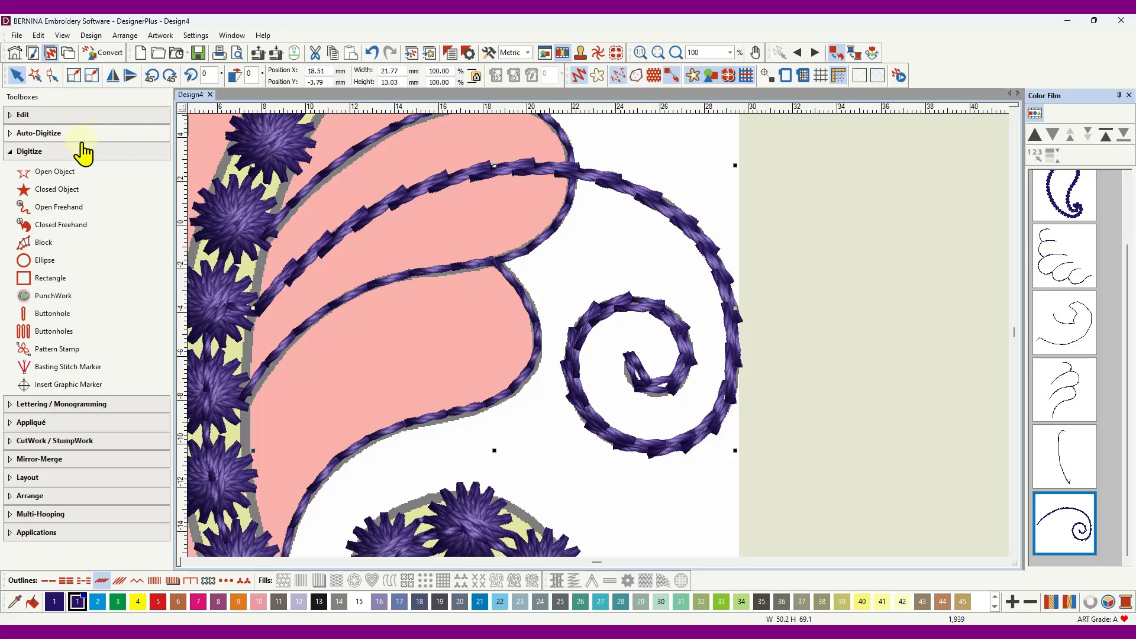
- Apply Double Run to the backstitched right scroll and change the first-stitched copy to a Single Outline
{"action": "left_click", "coordinate": [56, 116]}
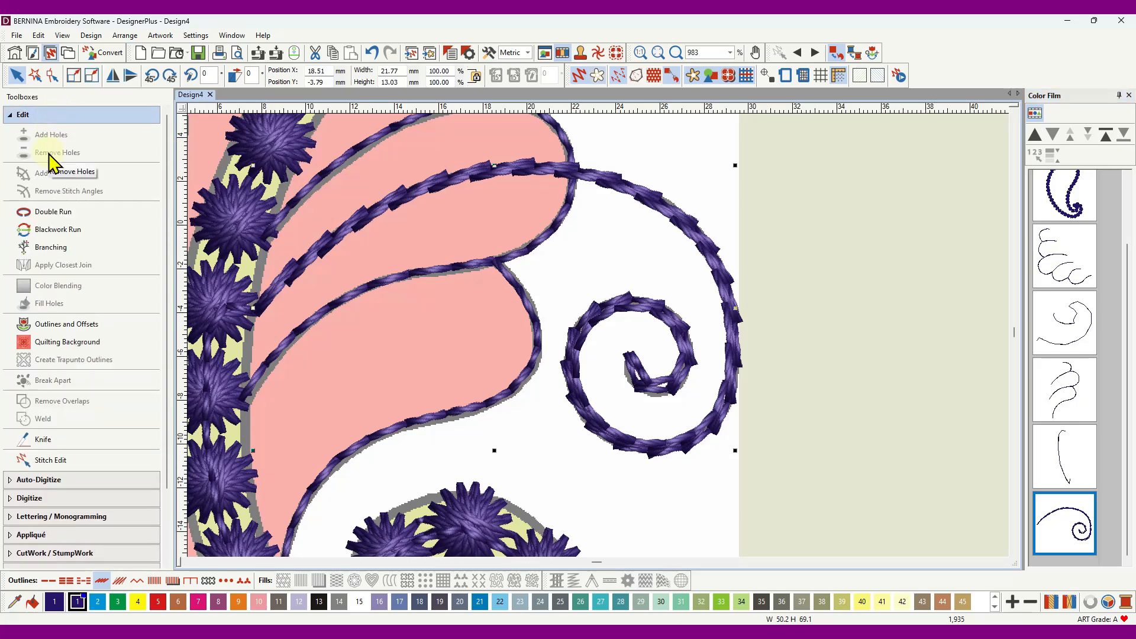
{"action": "left_click", "coordinate": [54, 215]}
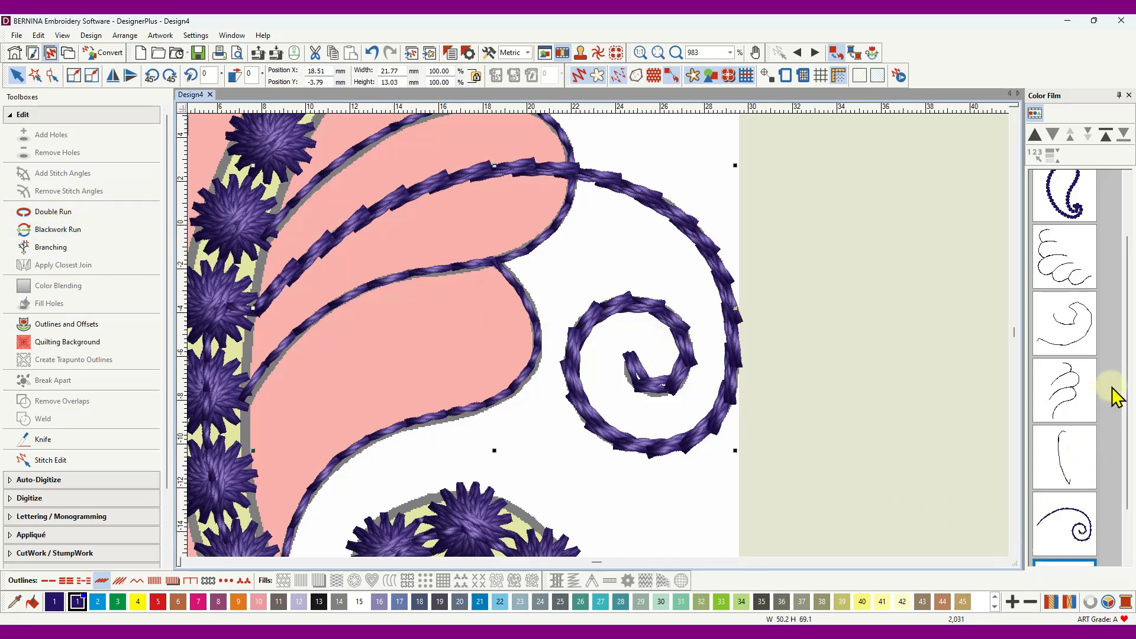
{"action": "scroll", "coordinate": [1131, 395], "scroll_direction": "down", "scroll_amount": 1}
{"action": "scroll", "coordinate": [1131, 395], "scroll_direction": "down", "scroll_amount": 1}
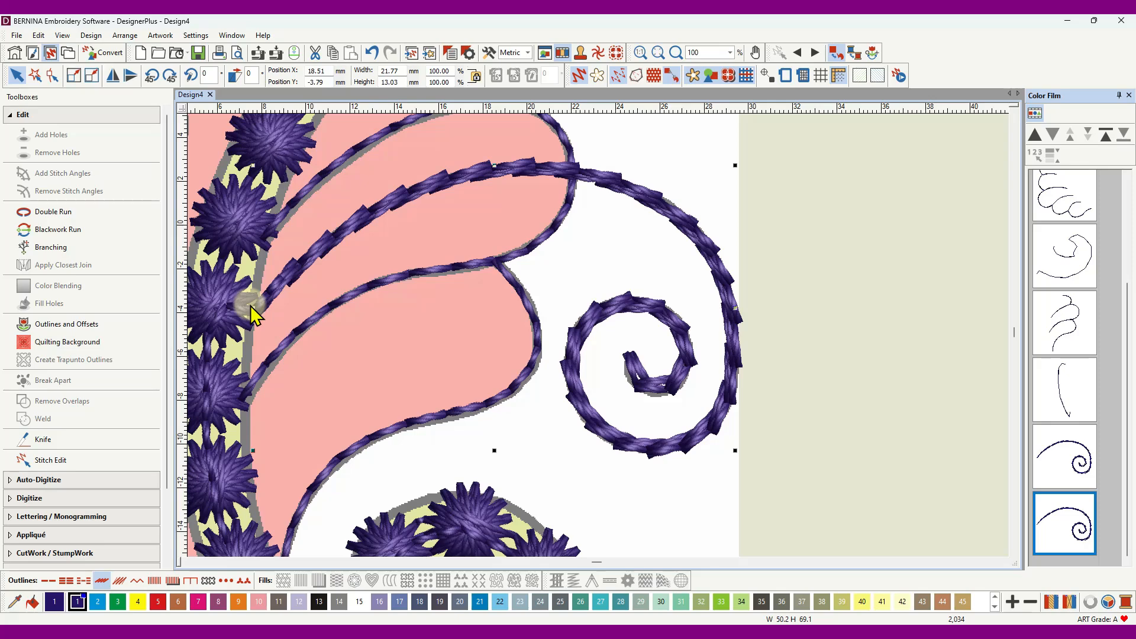
{"action": "left_click", "coordinate": [1064, 457]}
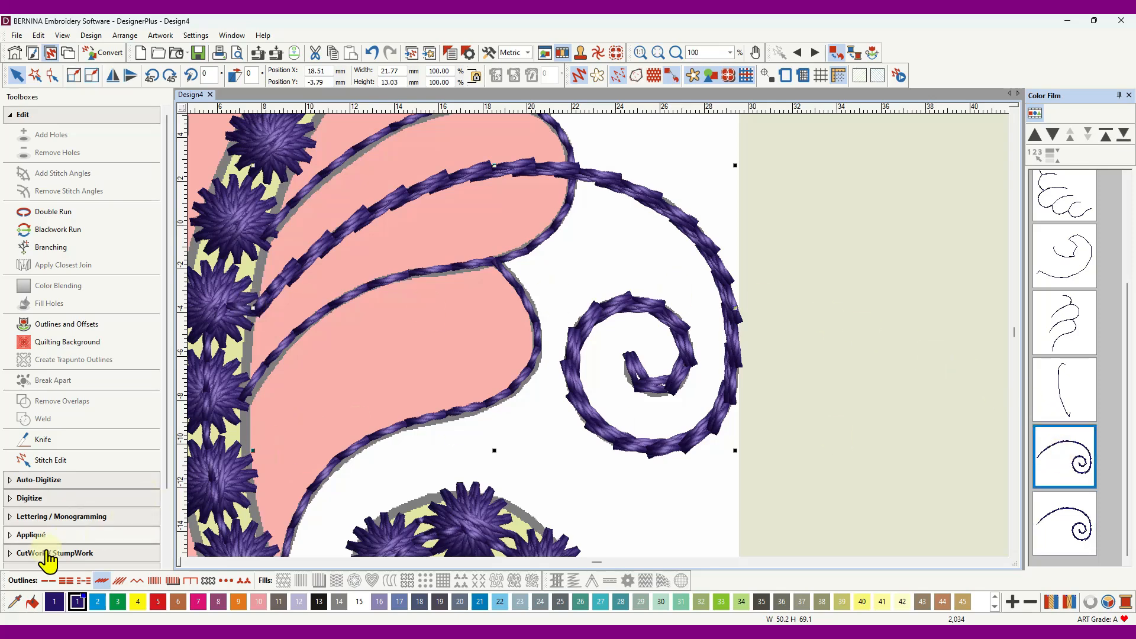
{"action": "left_click", "coordinate": [47, 581]}
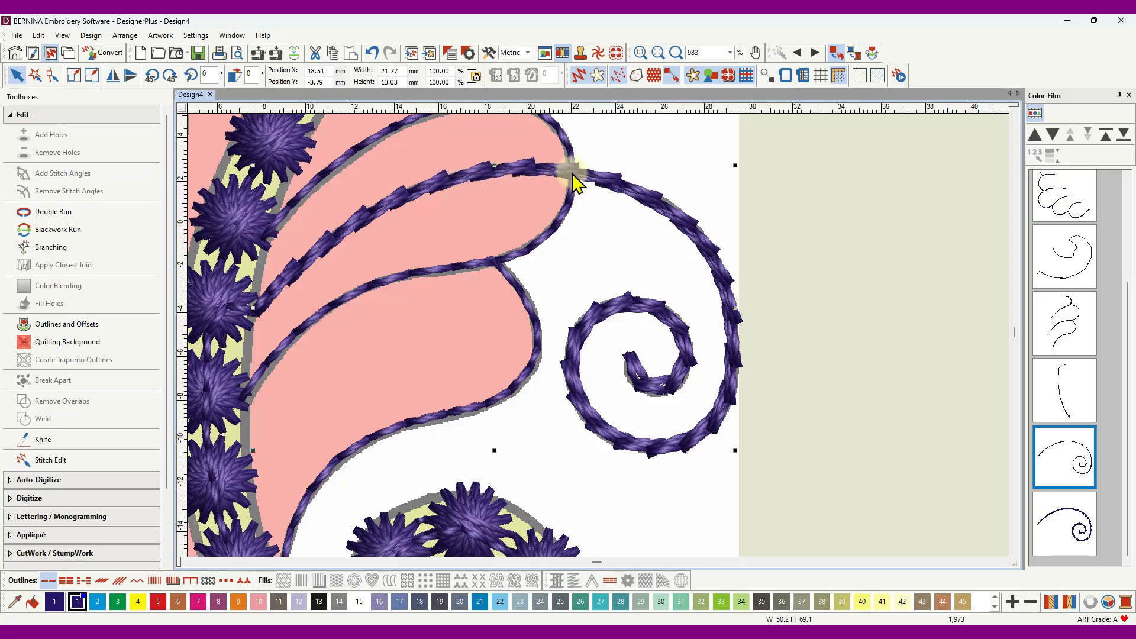
- Turn off the realistic stitch view and examine the scroll's stitches where it crosses the feather's edge
{"action": "left_click", "coordinate": [580, 77]}
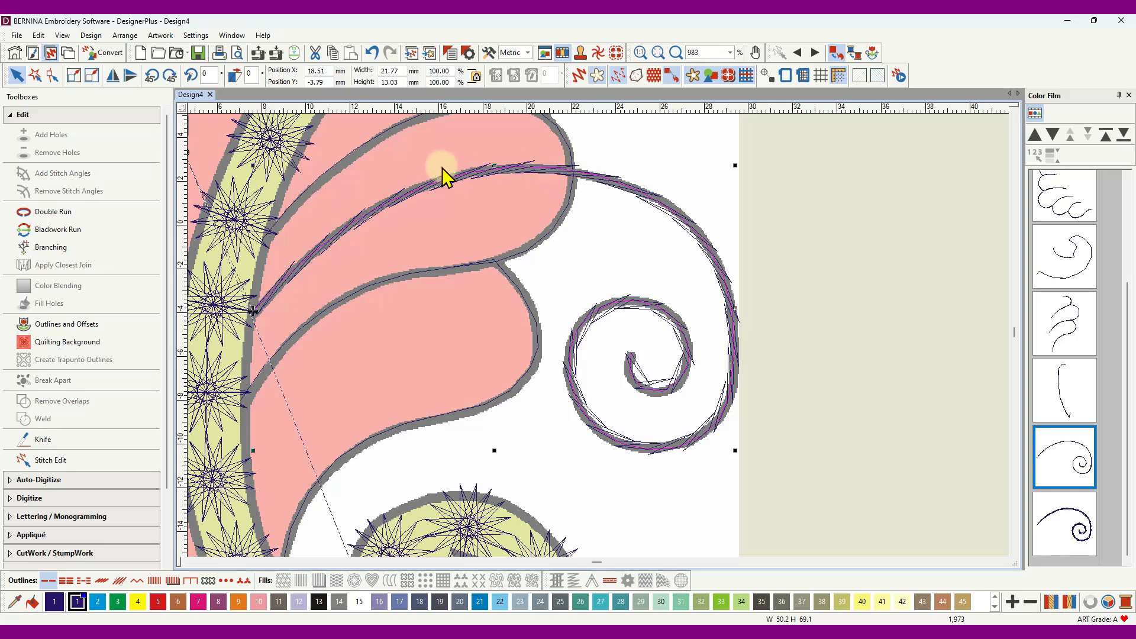
{"action": "left_click", "coordinate": [810, 193]}
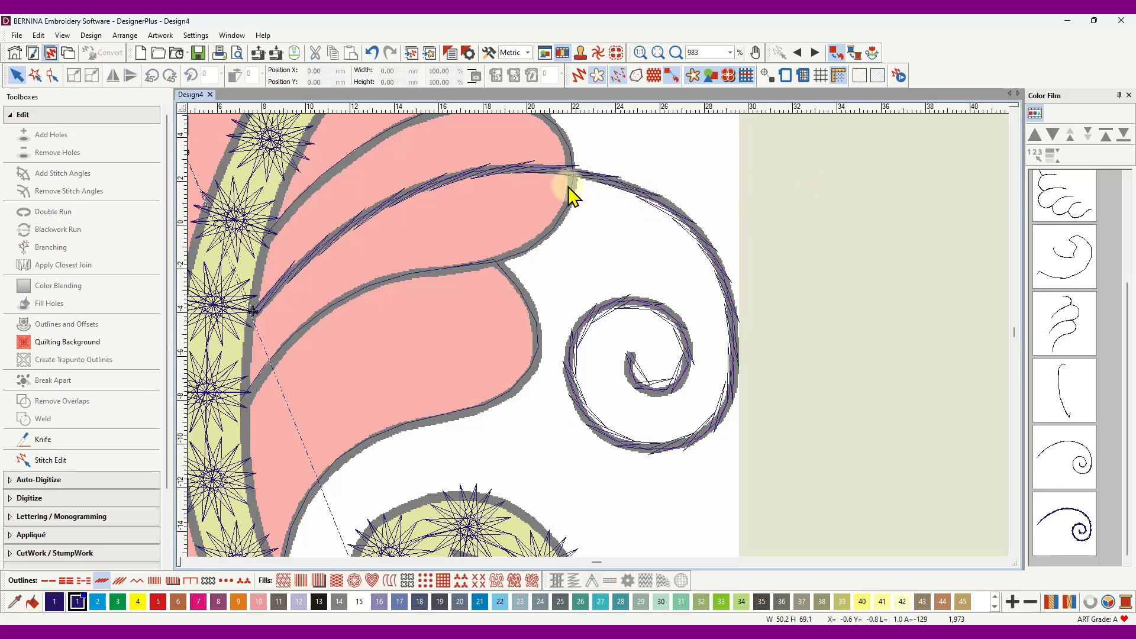
{"action": "scroll", "coordinate": [570, 181], "scroll_direction": "up", "scroll_amount": 5}
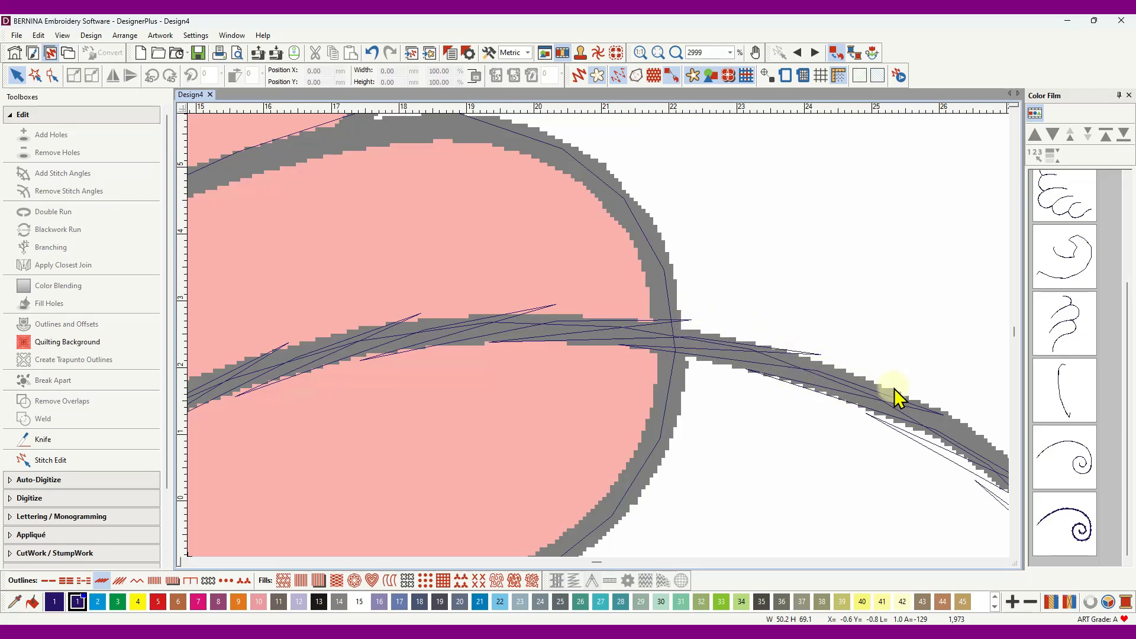
{"action": "scroll", "coordinate": [573, 324], "scroll_direction": "down", "scroll_amount": 9}
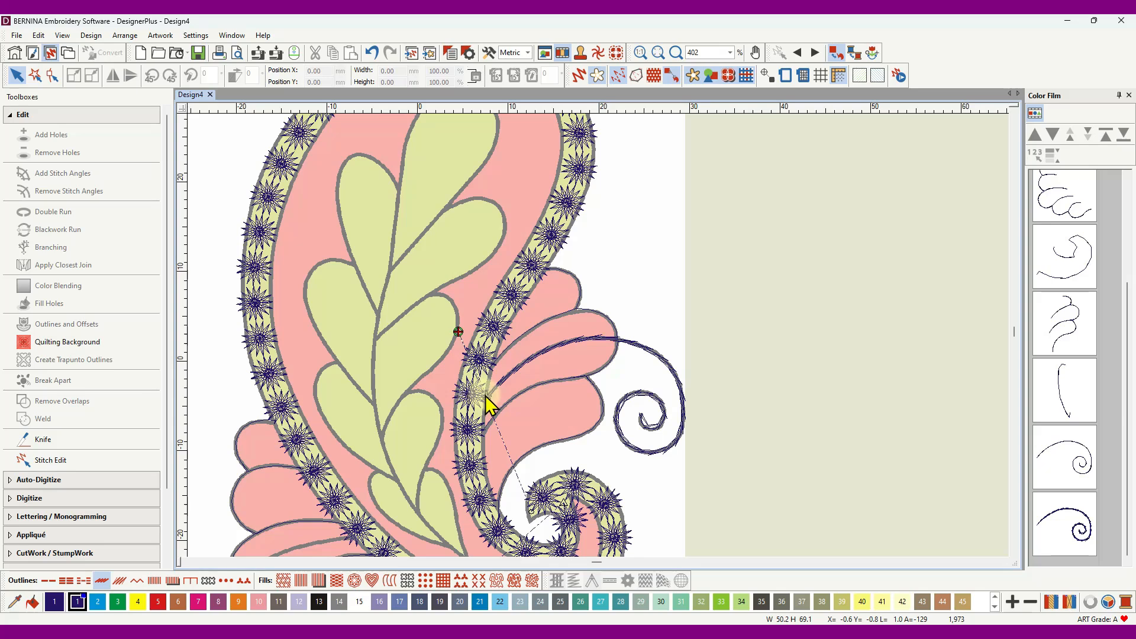
- Digitize an open Single Outline travel line along the paisley border, from the right scroll's stem over the top to the left scroll's stem
{"action": "left_click", "coordinate": [55, 499]}
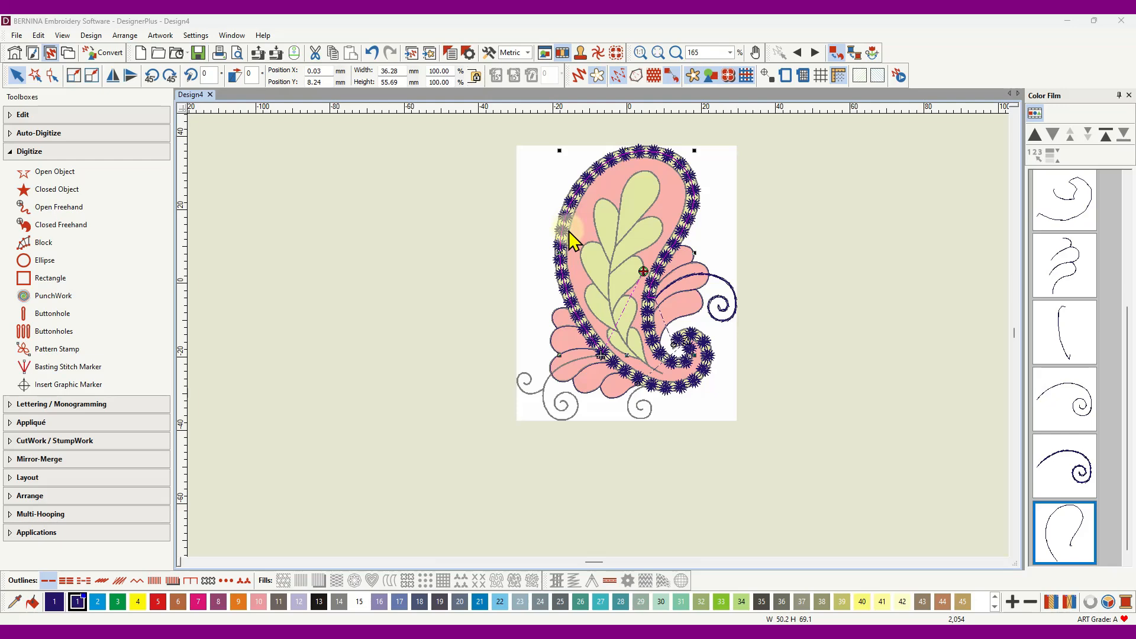
{"action": "scroll", "coordinate": [570, 231], "scroll_direction": "up", "scroll_amount": 4}
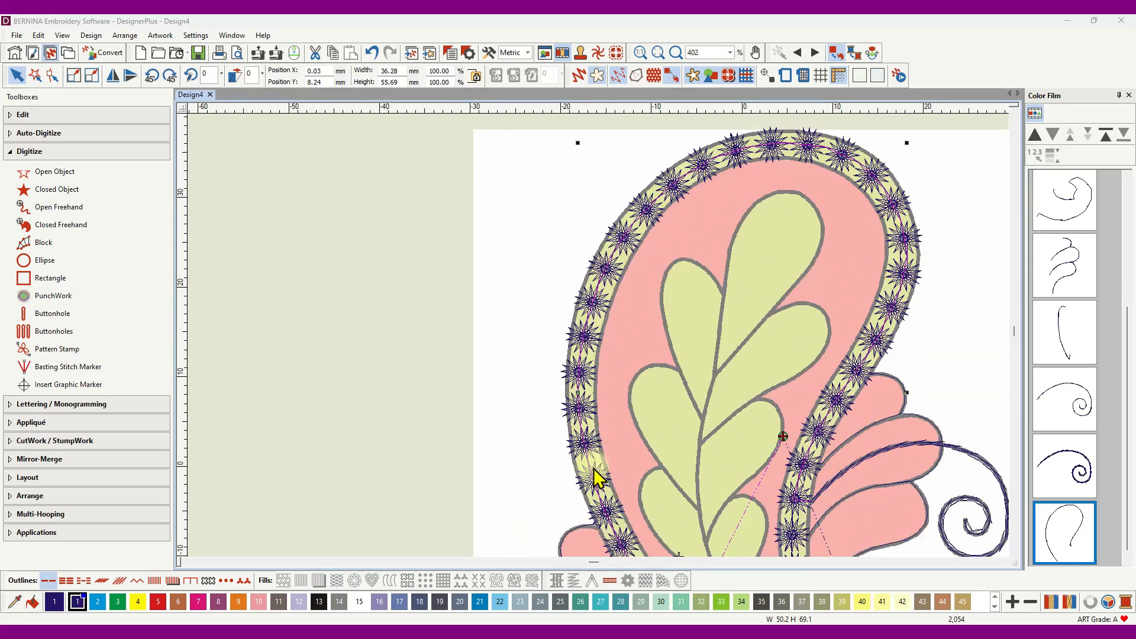
{"action": "scroll", "coordinate": [616, 520], "scroll_direction": "down", "scroll_amount": 1}
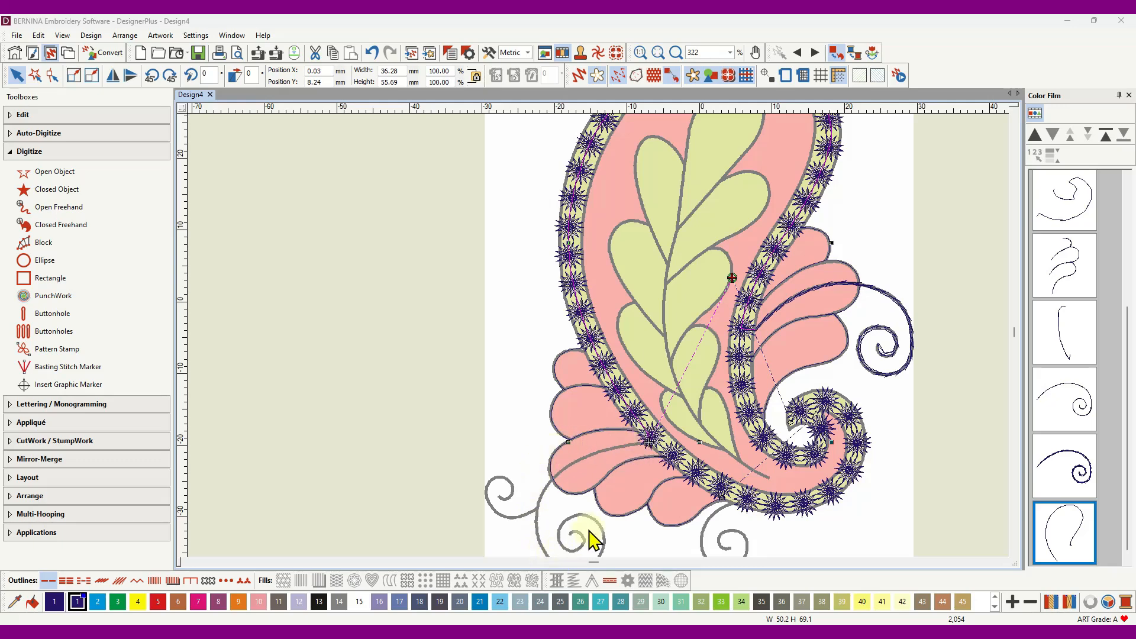
{"action": "scroll", "coordinate": [602, 460], "scroll_direction": "down", "scroll_amount": 1}
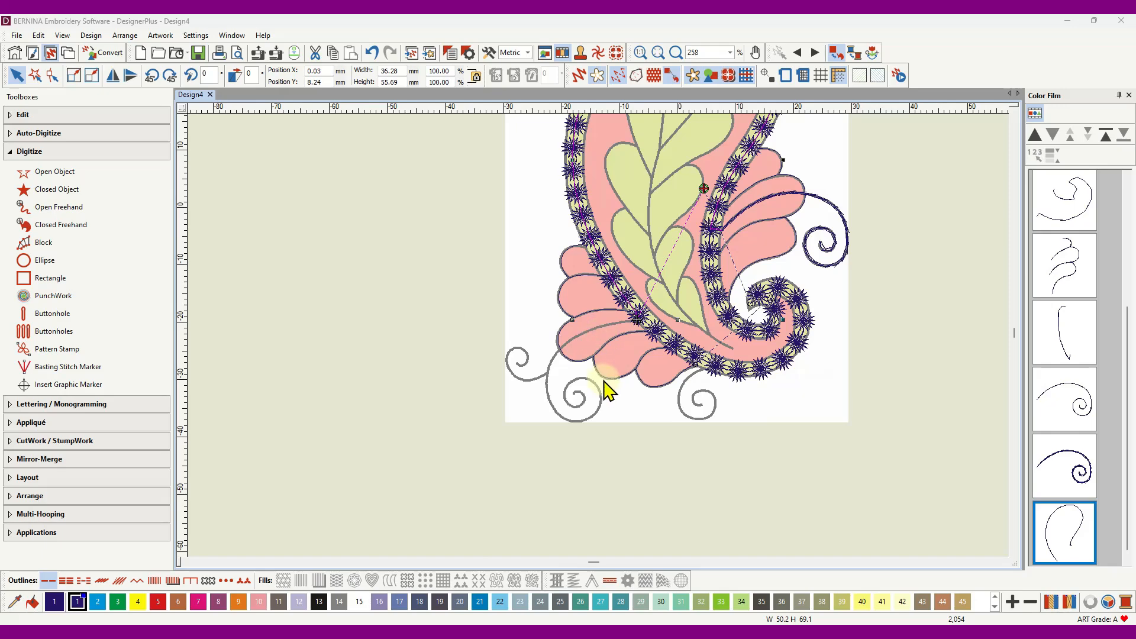
{"action": "scroll", "coordinate": [599, 353], "scroll_direction": "up", "scroll_amount": 1}
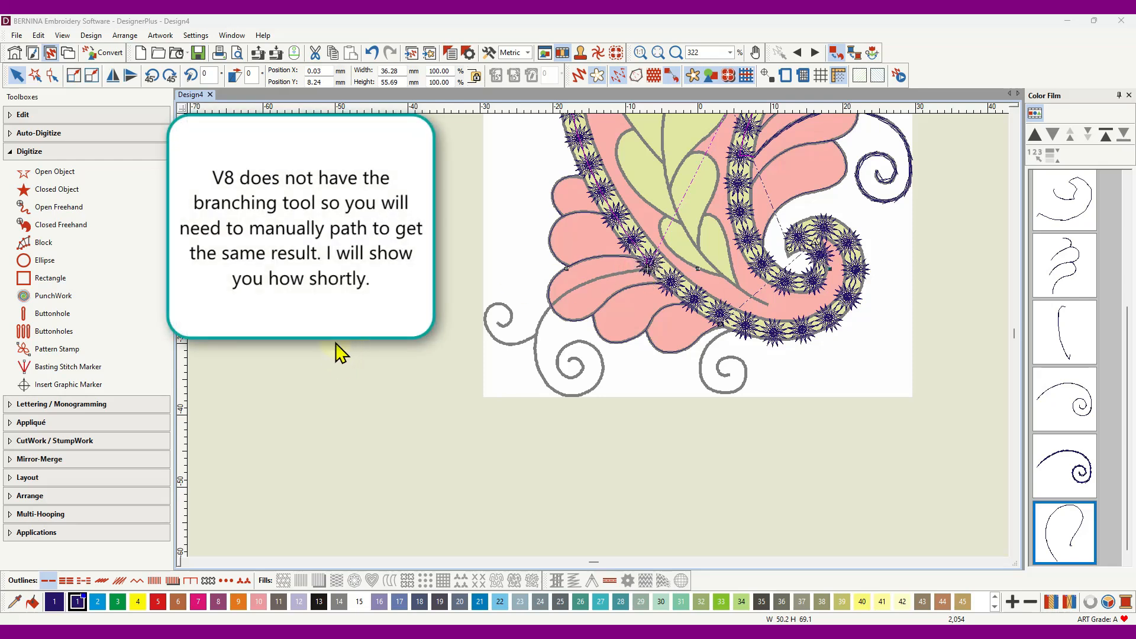
- Trace the larger left scroll as an open Backstitch object, from its stem at the paisley border through the feather to the spiral's inner end
{"action": "left_click", "coordinate": [55, 171]}
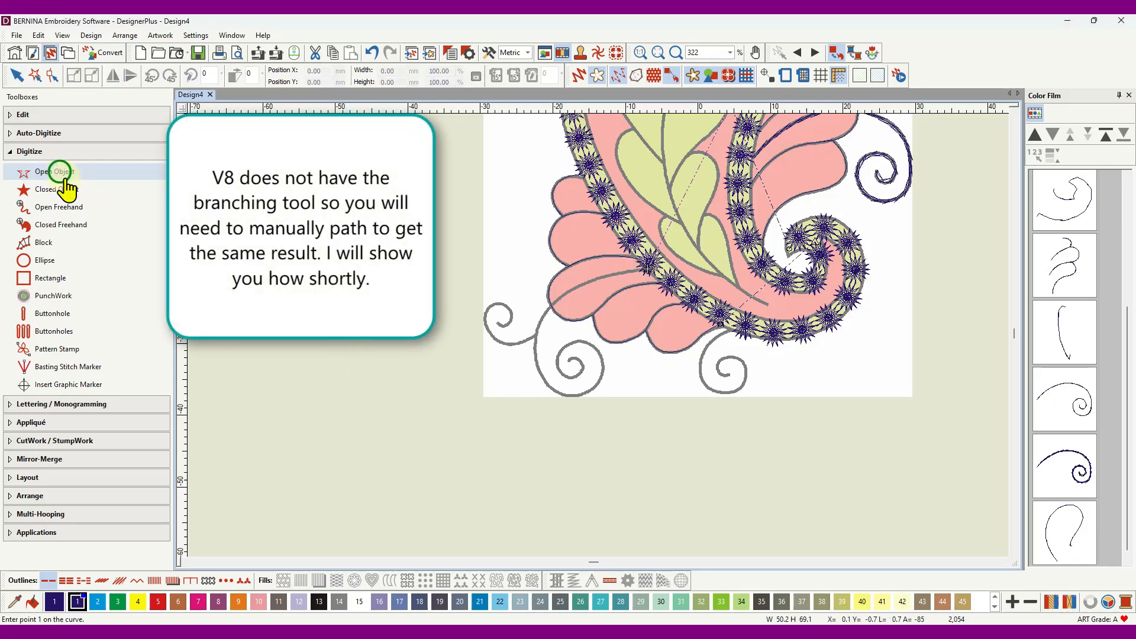
{"action": "left_click", "coordinate": [101, 581]}
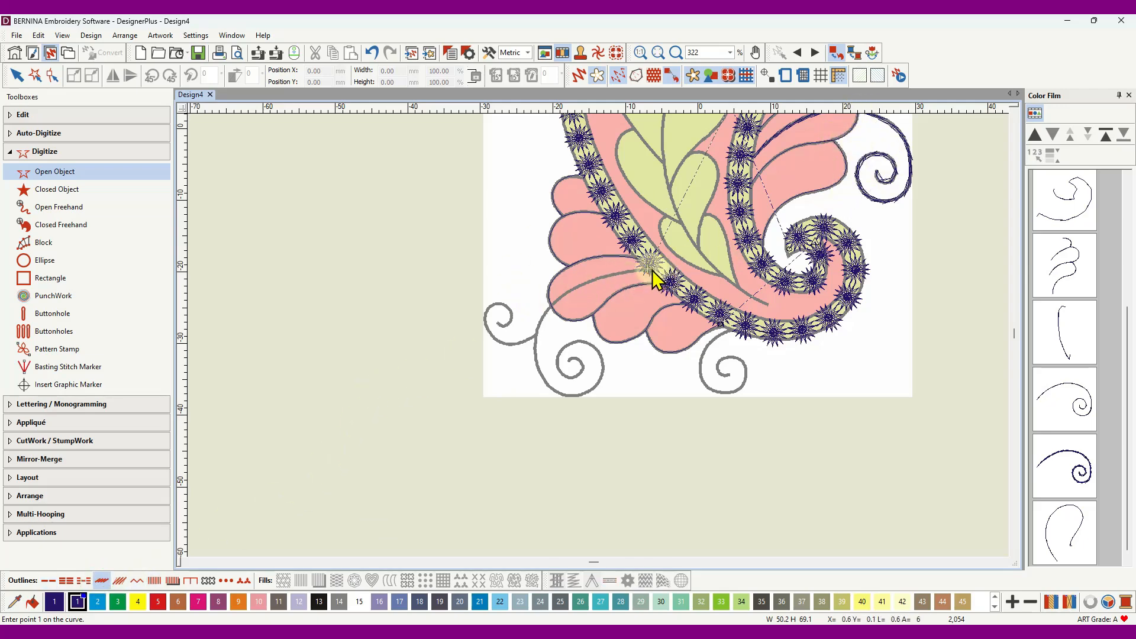
{"action": "scroll", "coordinate": [599, 336], "scroll_direction": "up", "scroll_amount": 1}
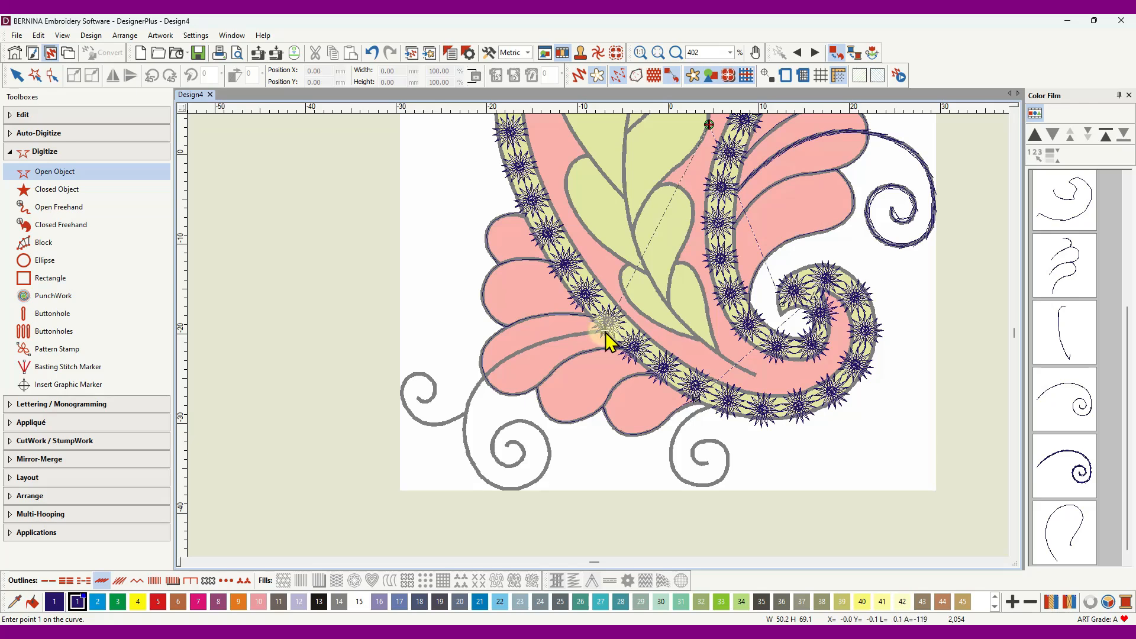
{"action": "left_click", "coordinate": [605, 331]}
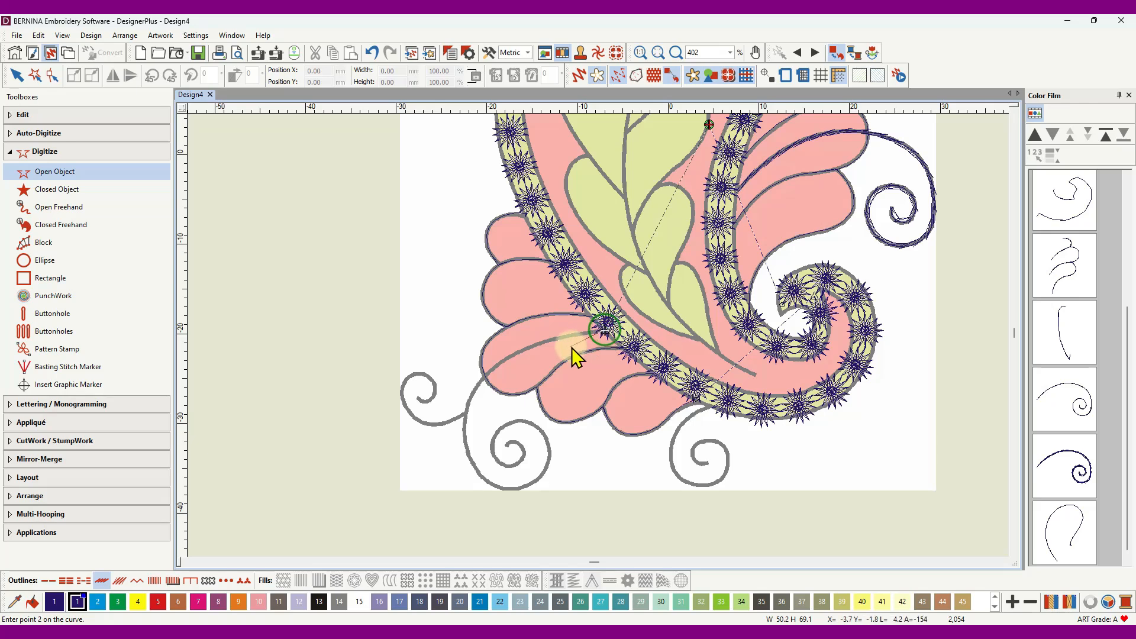
{"action": "left_click", "coordinate": [543, 342]}
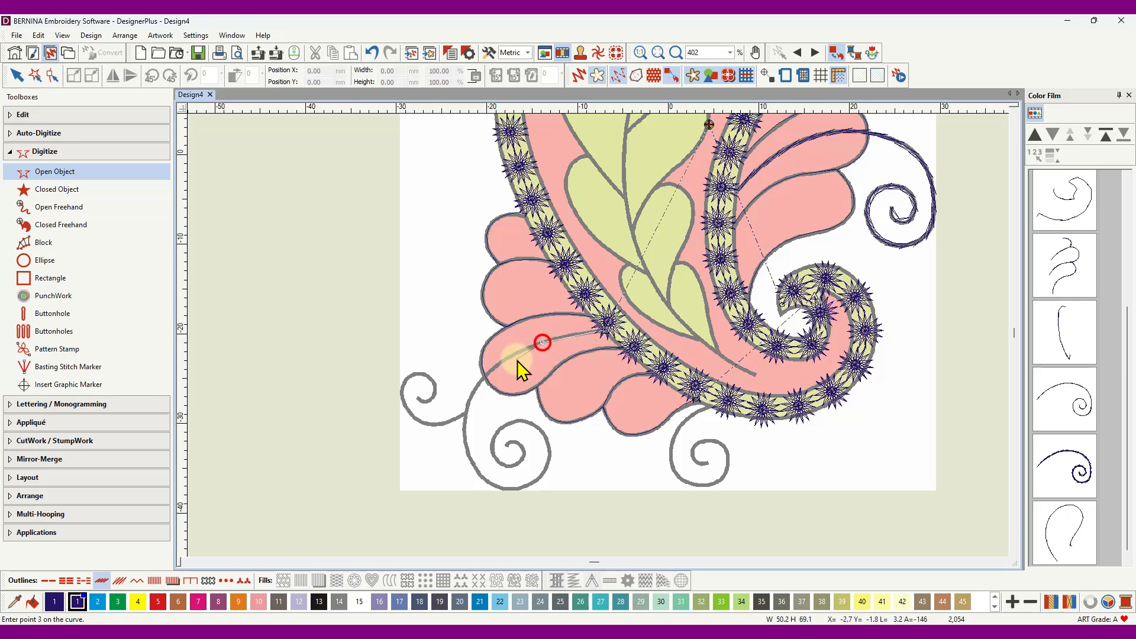
{"action": "left_click", "coordinate": [484, 379]}
{"action": "left_click", "coordinate": [465, 424]}
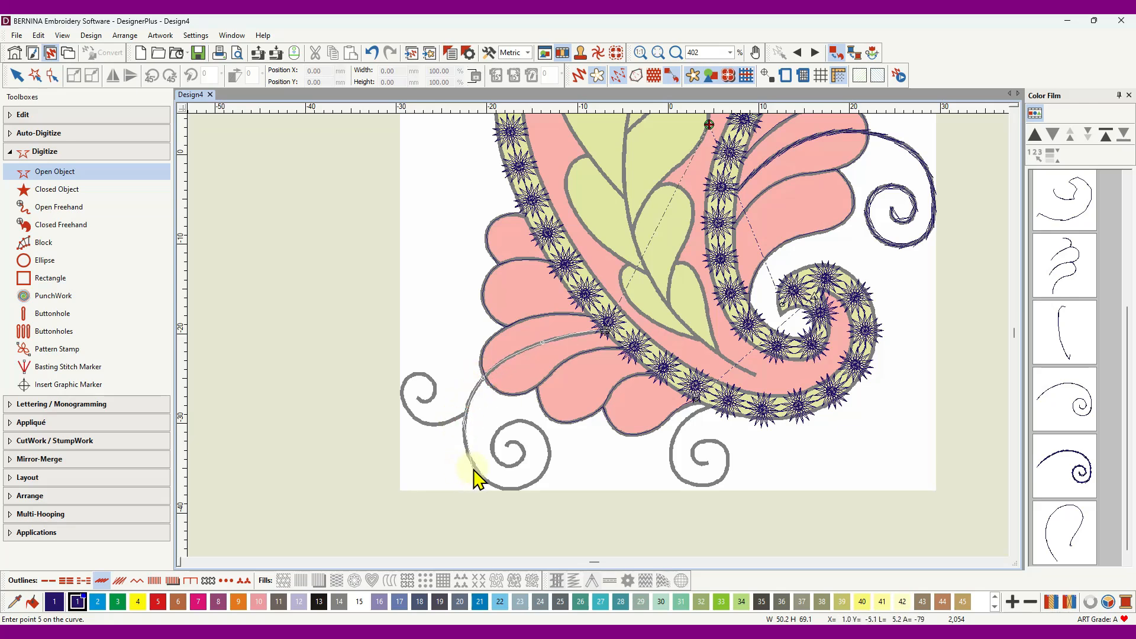
{"action": "left_click", "coordinate": [477, 469]}
{"action": "left_click", "coordinate": [518, 488]}
{"action": "left_click", "coordinate": [548, 465]}
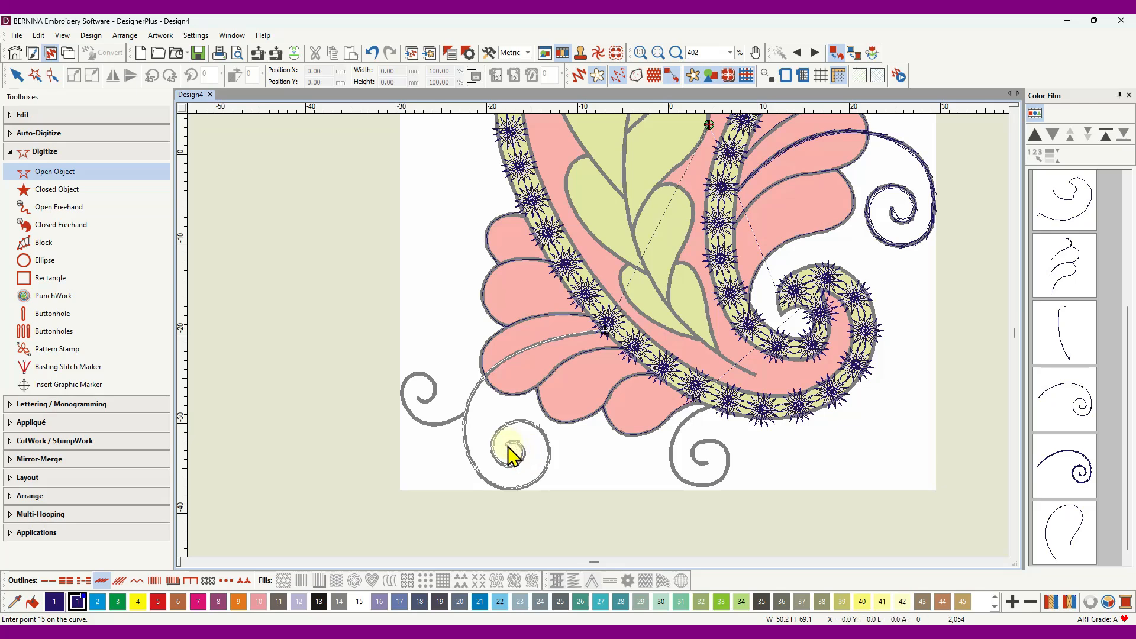
{"action": "key", "text": "Return"}
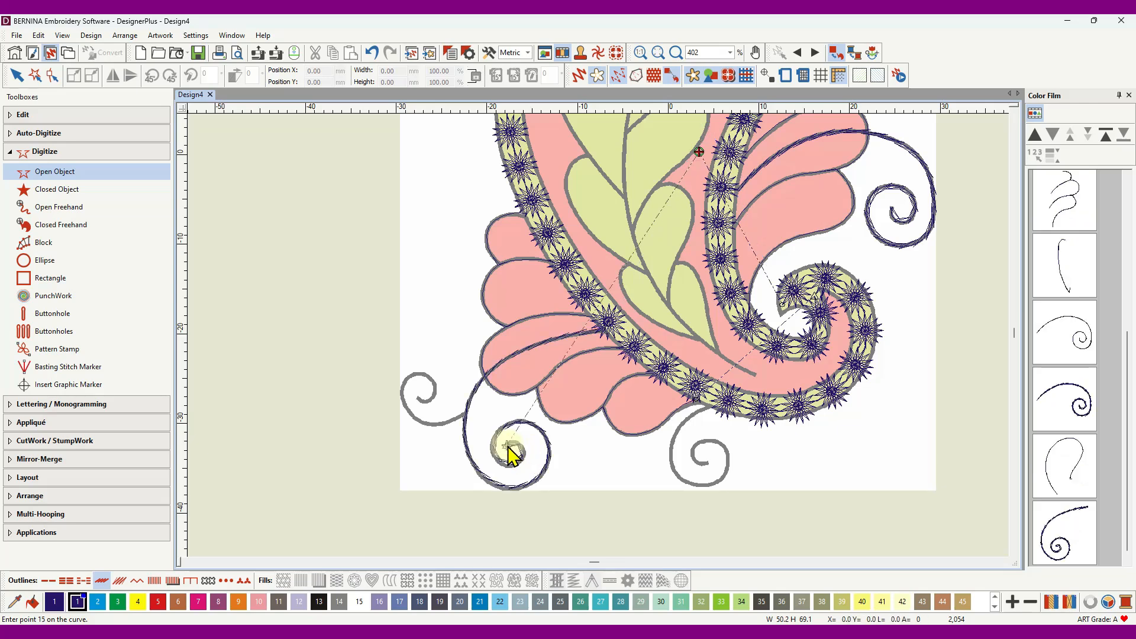
- Trace the small outer left scroll as an open backstitch object, from its junction with the larger scroll to the spiral's inner end
{"action": "left_click", "coordinate": [442, 422]}
{"action": "left_click", "coordinate": [419, 422]}
{"action": "left_click", "coordinate": [405, 402]}
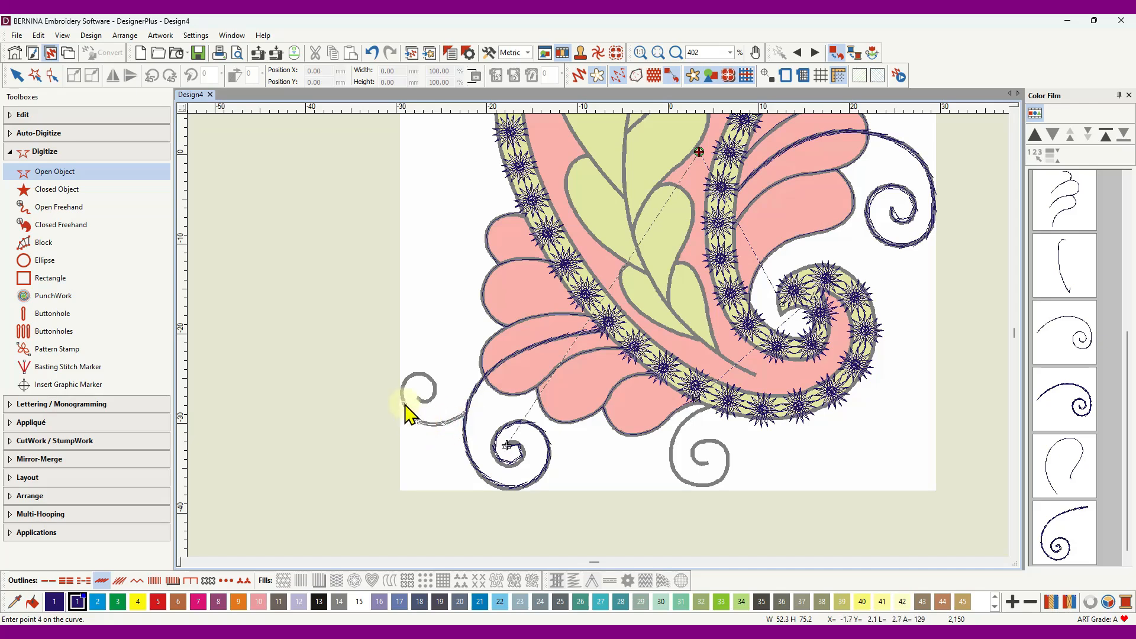
{"action": "left_click", "coordinate": [434, 386]}
{"action": "left_click", "coordinate": [427, 401]}
{"action": "right_click", "coordinate": [426, 402]}
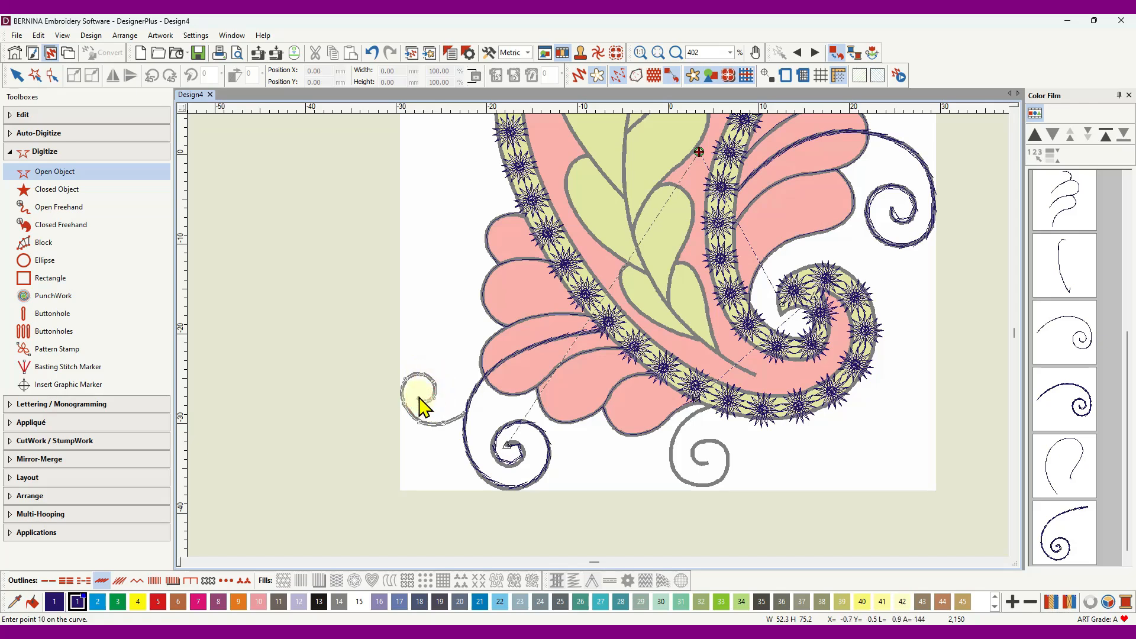
{"action": "right_click", "coordinate": [418, 397]}
{"action": "key", "text": "Return"}
- Examine the stitches where the small outer left scroll joins the larger scroll
{"action": "scroll", "coordinate": [591, 346], "scroll_direction": "up", "scroll_amount": 6}
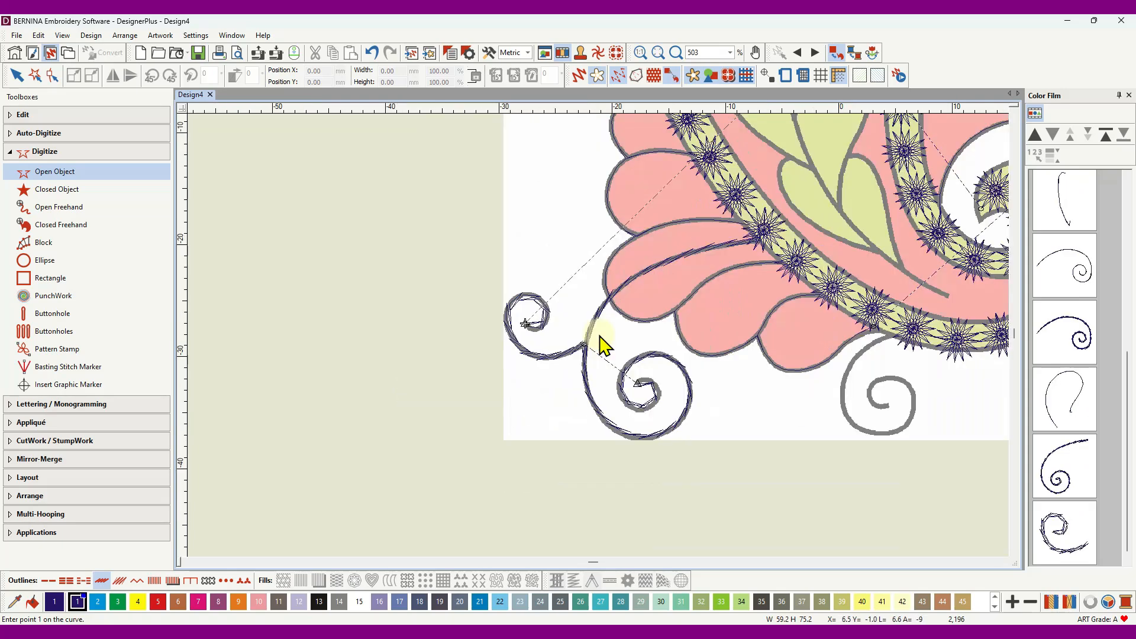
{"action": "scroll", "coordinate": [575, 357], "scroll_direction": "up", "scroll_amount": 2}
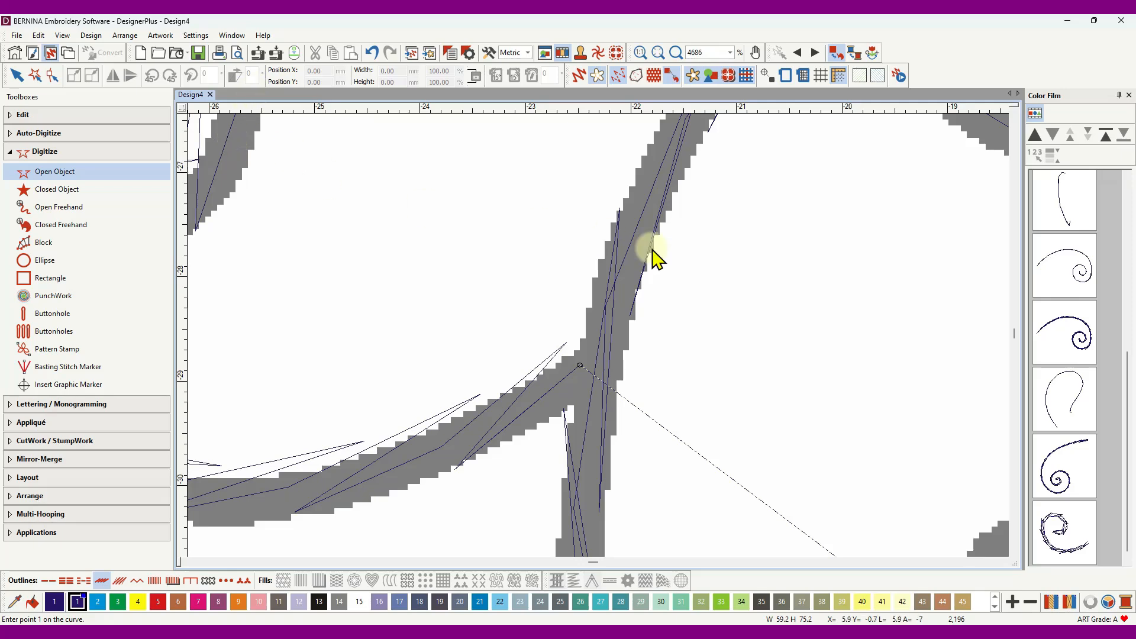
{"action": "scroll", "coordinate": [639, 290], "scroll_direction": "down", "scroll_amount": 1}
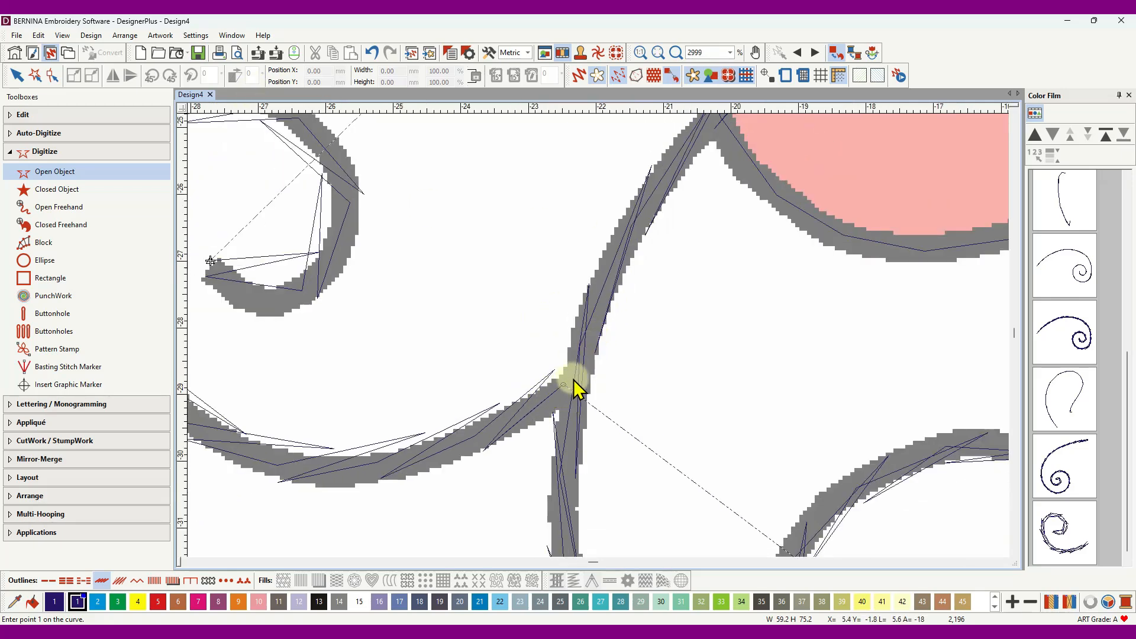
{"action": "scroll", "coordinate": [601, 372], "scroll_direction": "down", "scroll_amount": 4}
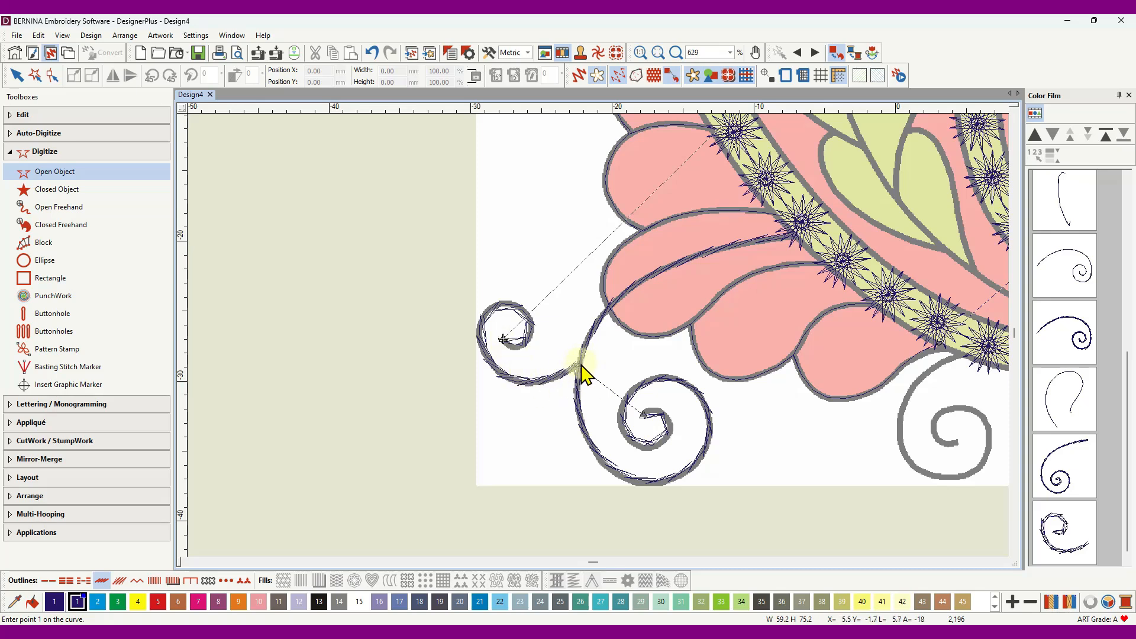
- Apply Branching to the two left scrolls, with entry and exit points where the larger scroll's stem meets the paisley border
{"action": "left_click", "coordinate": [1072, 481]}
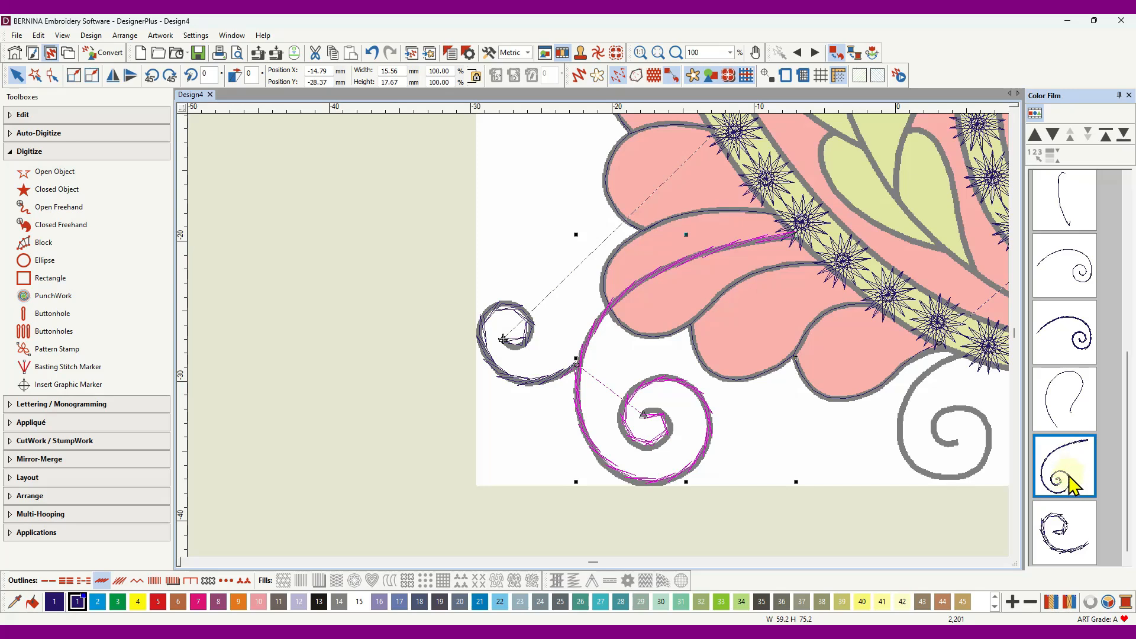
{"action": "left_click", "coordinate": [1074, 531], "text": "ctrl"}
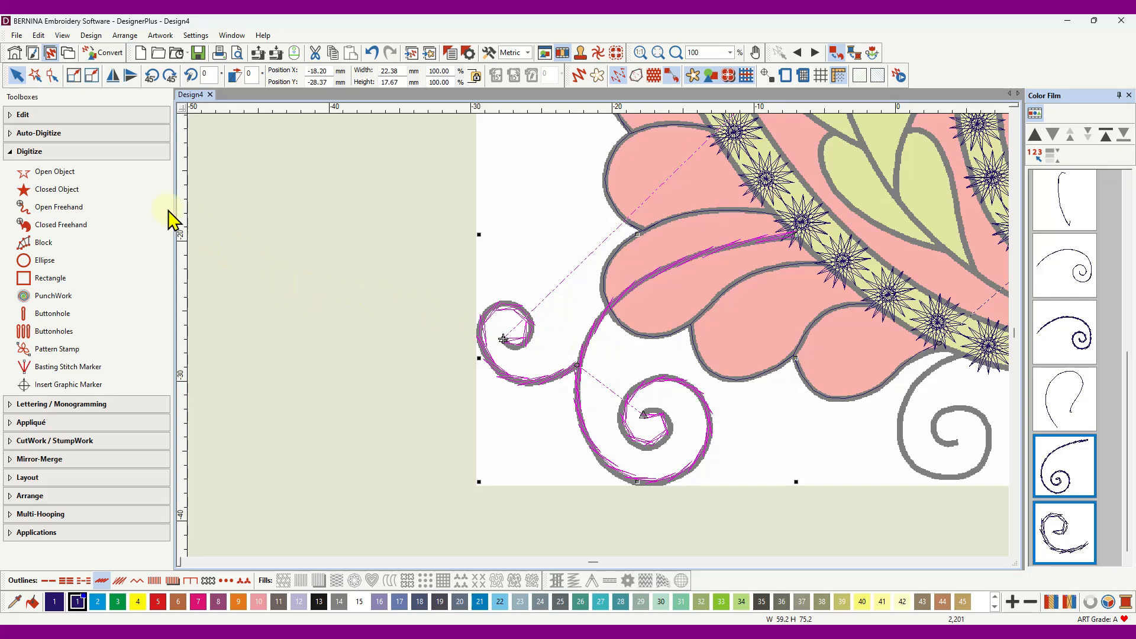
{"action": "left_click", "coordinate": [47, 118]}
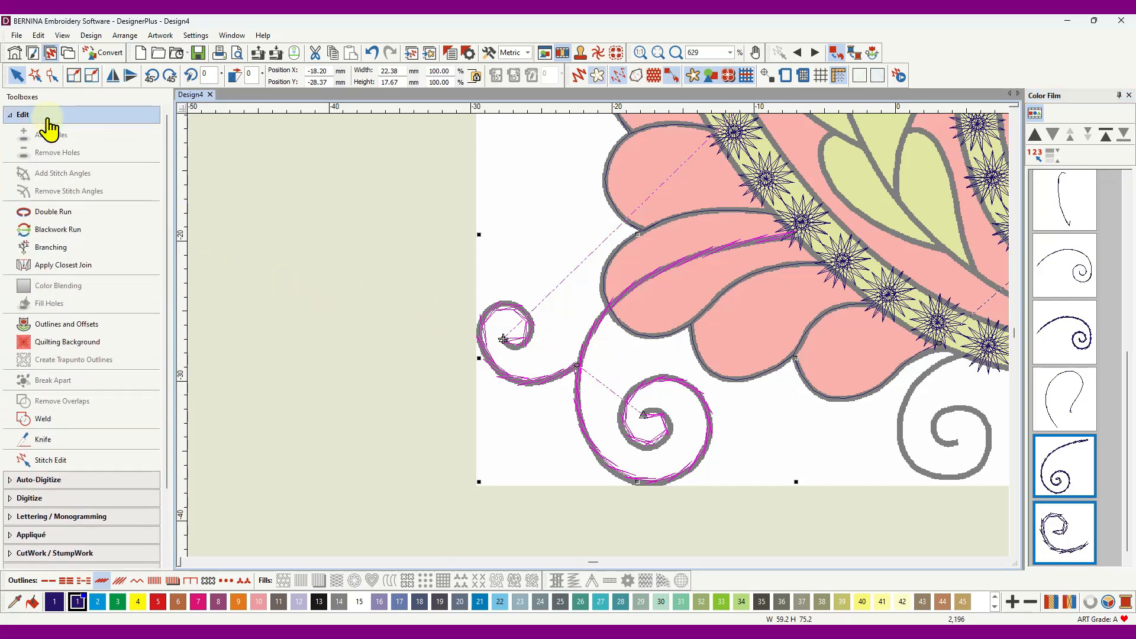
{"action": "left_click", "coordinate": [56, 252]}
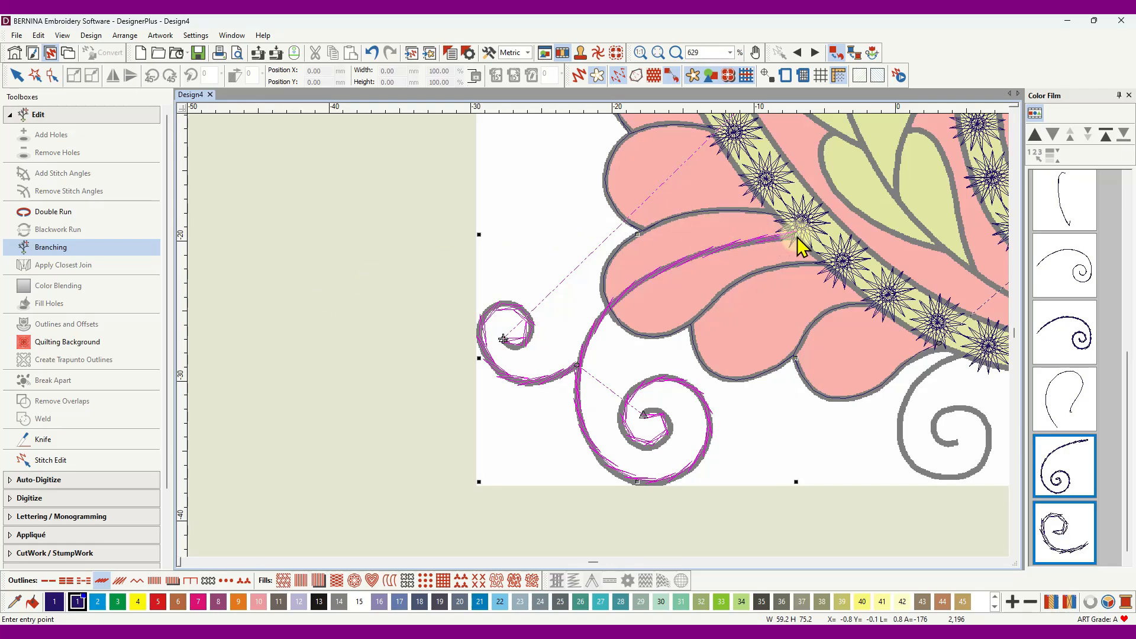
{"action": "scroll", "coordinate": [797, 238], "scroll_direction": "up", "scroll_amount": 5}
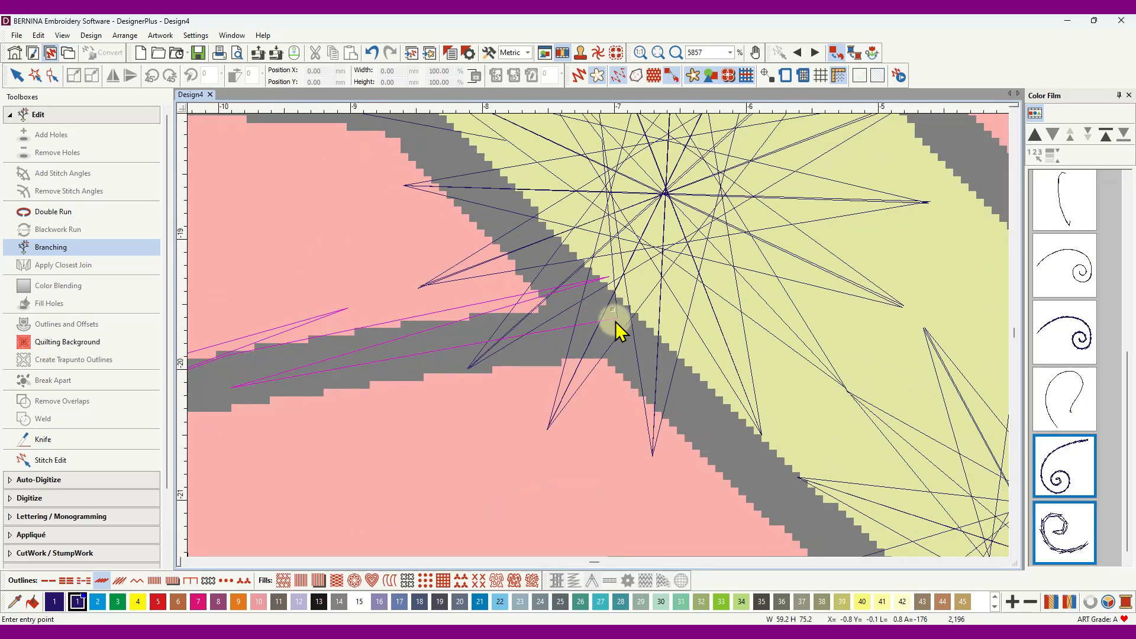
{"action": "scroll", "coordinate": [614, 322], "scroll_direction": "down", "scroll_amount": 7}
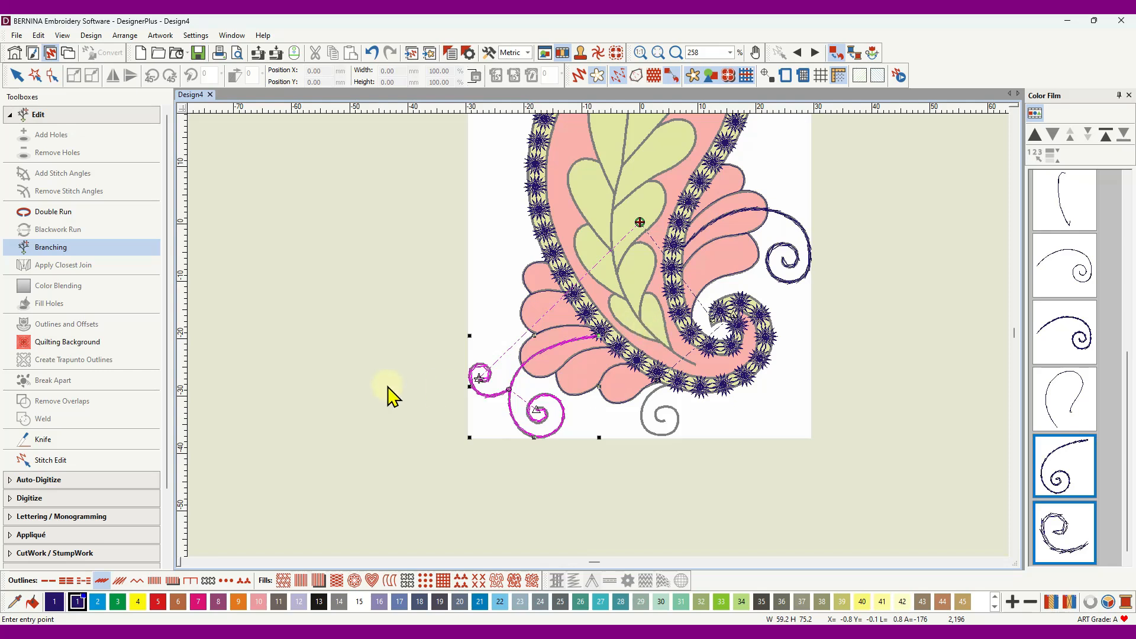
{"action": "left_click", "coordinate": [13, 78]}
{"action": "left_click", "coordinate": [413, 312]}
{"action": "left_click", "coordinate": [416, 311]}
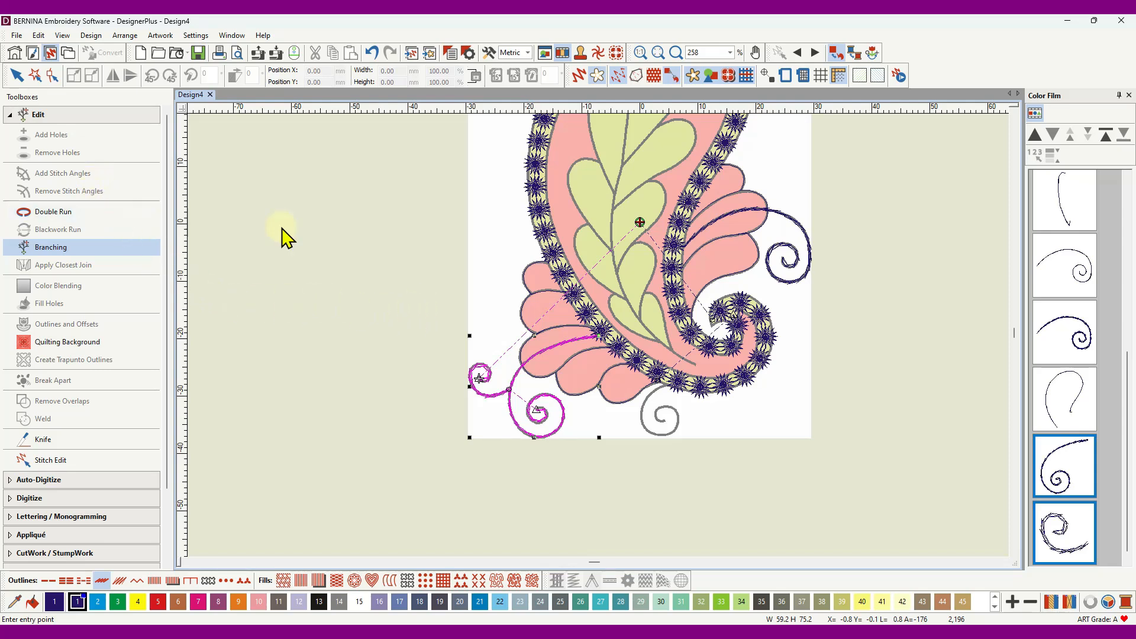
{"action": "scroll", "coordinate": [600, 337], "scroll_direction": "up", "scroll_amount": 2}
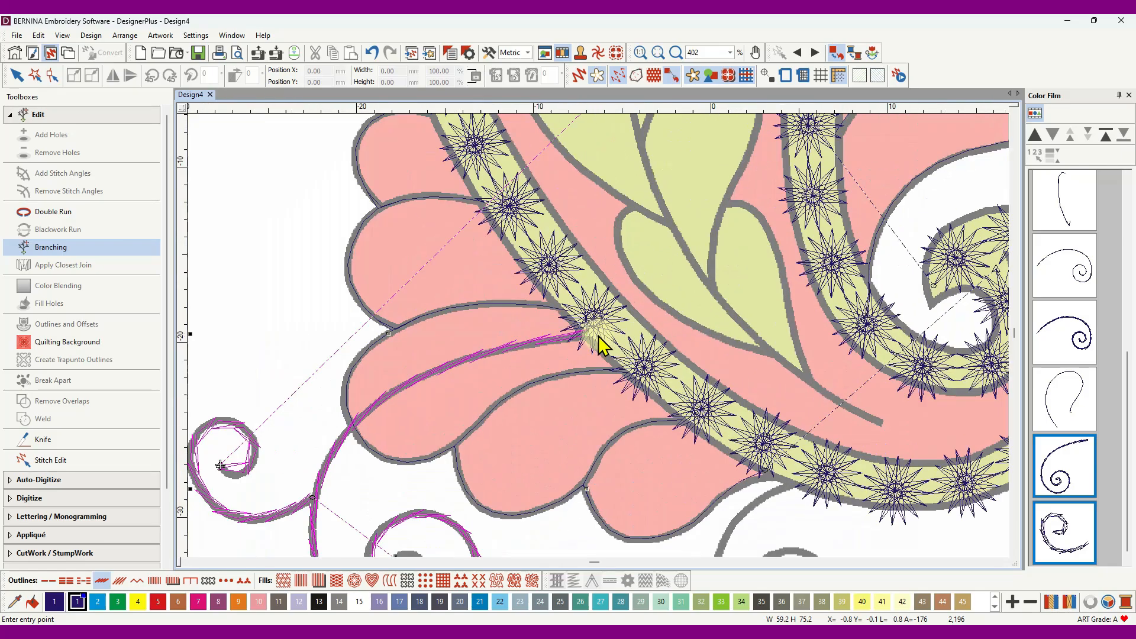
{"action": "scroll", "coordinate": [598, 336], "scroll_direction": "up", "scroll_amount": 13}
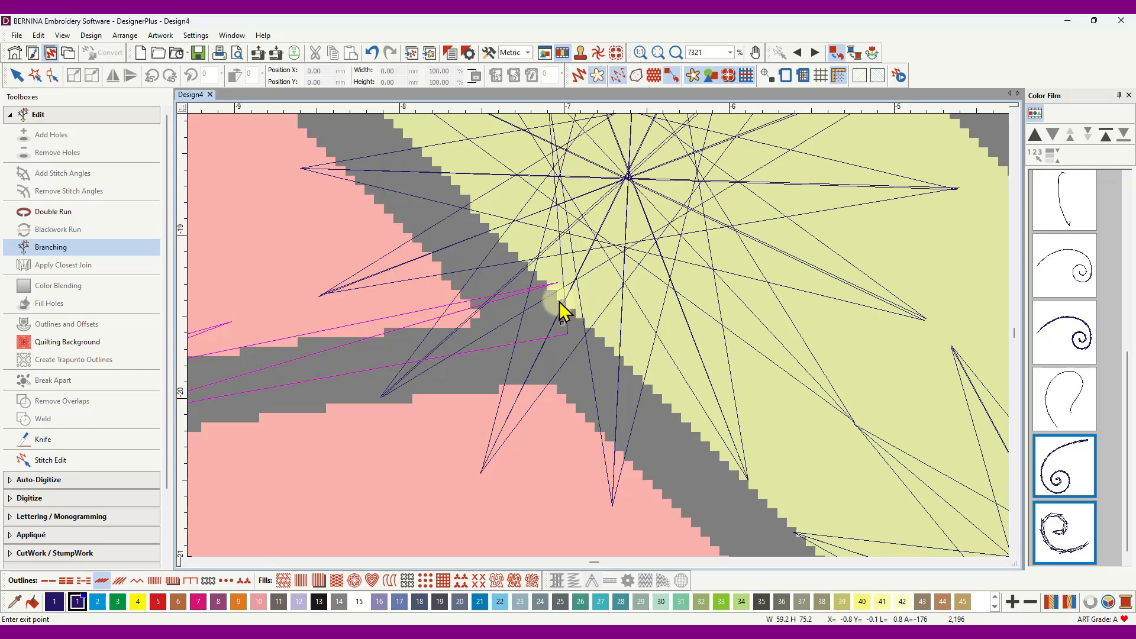
{"action": "left_click", "coordinate": [559, 303]}
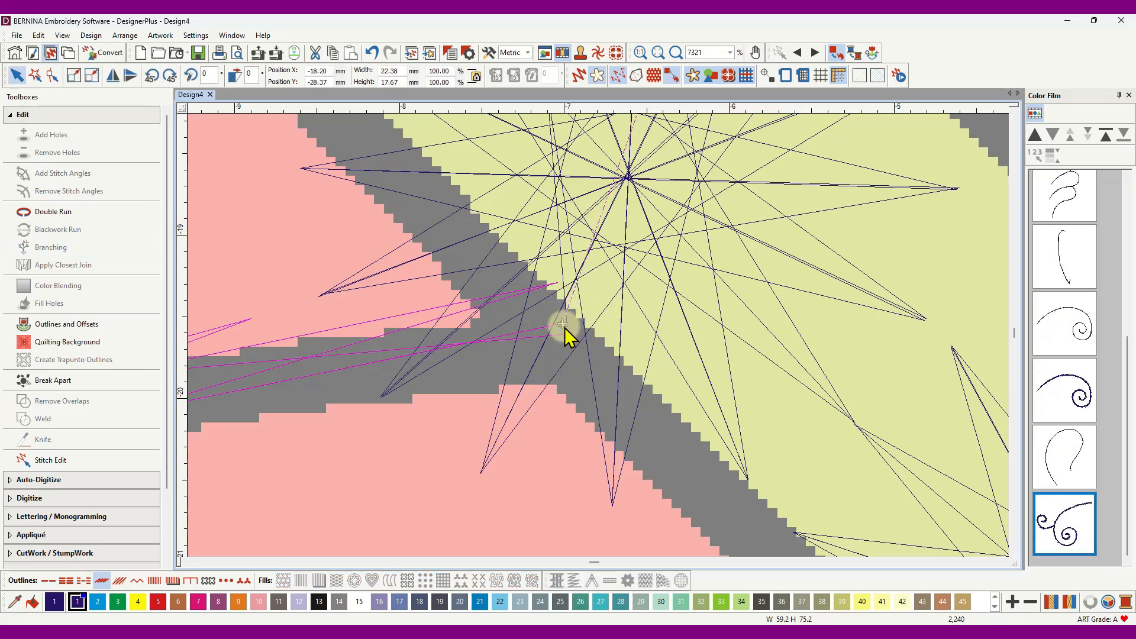
- Recolor the branched left scrolls with green color 3 and play their stitching sequence in the Stitch Player
{"action": "scroll", "coordinate": [598, 336], "scroll_direction": "down", "scroll_amount": 2}
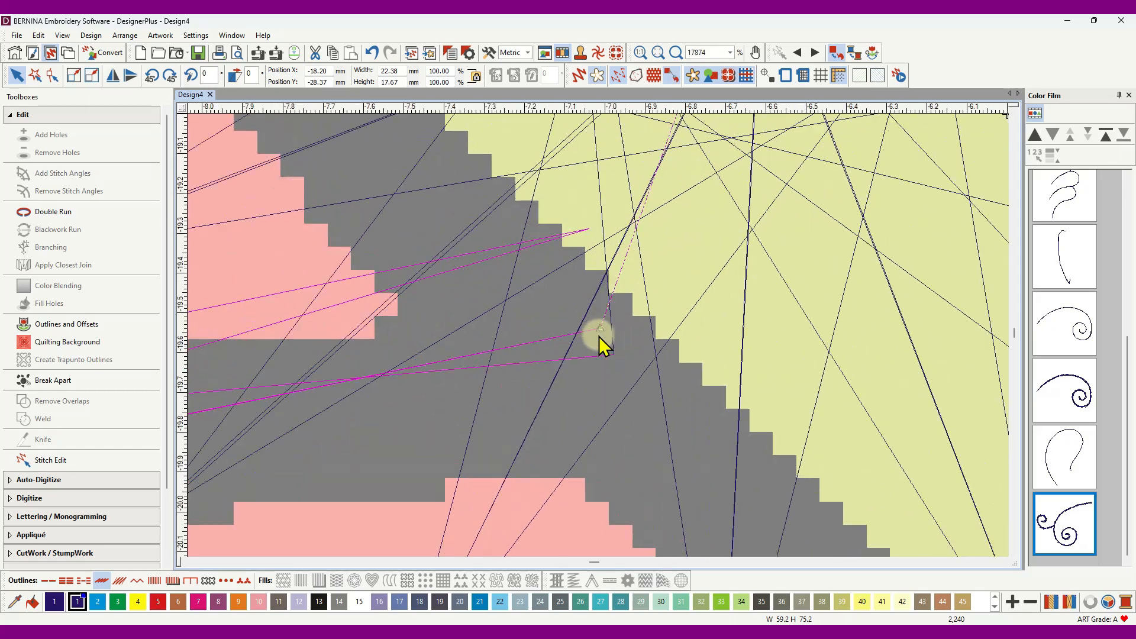
{"action": "scroll", "coordinate": [598, 335], "scroll_direction": "down", "scroll_amount": 2}
{"action": "scroll", "coordinate": [598, 336], "scroll_direction": "down", "scroll_amount": 4}
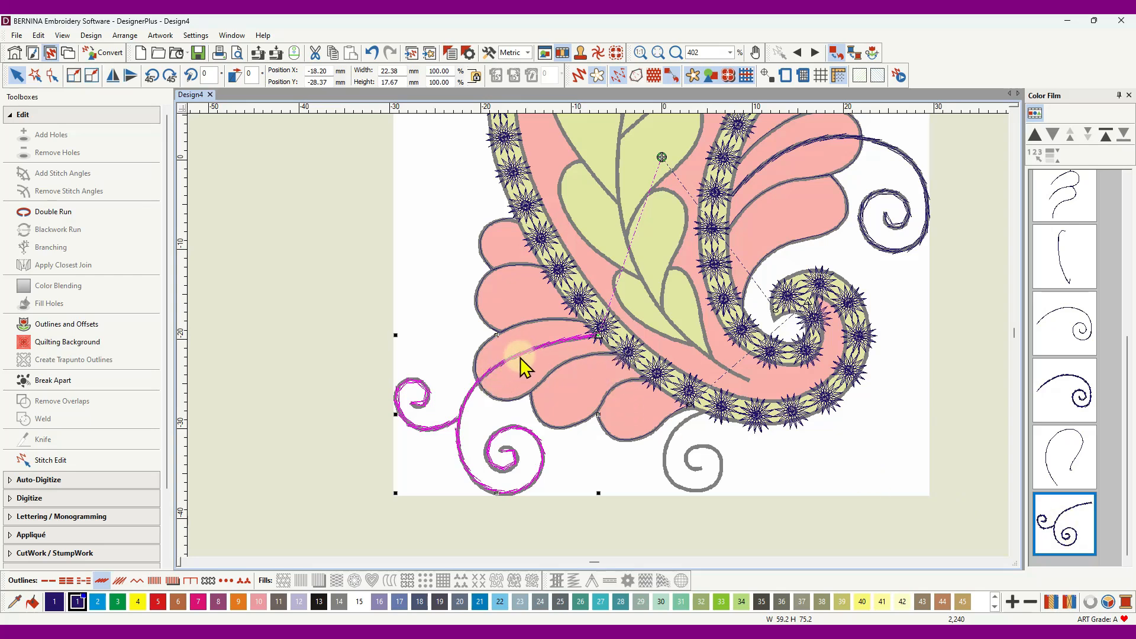
{"action": "left_click", "coordinate": [117, 601]}
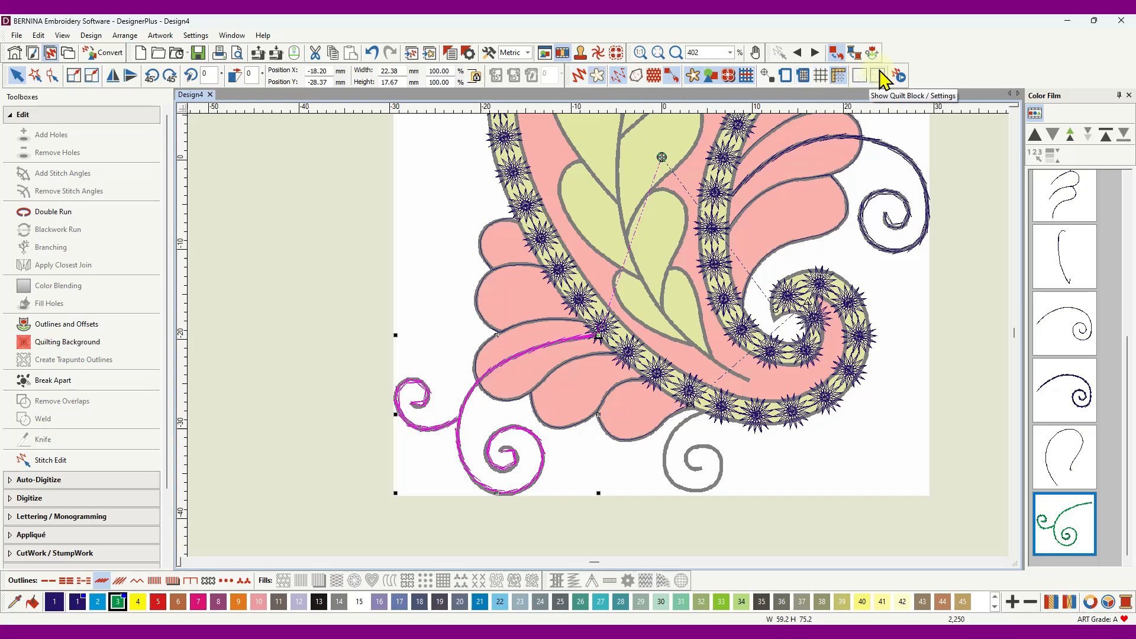
{"action": "left_click", "coordinate": [899, 76]}
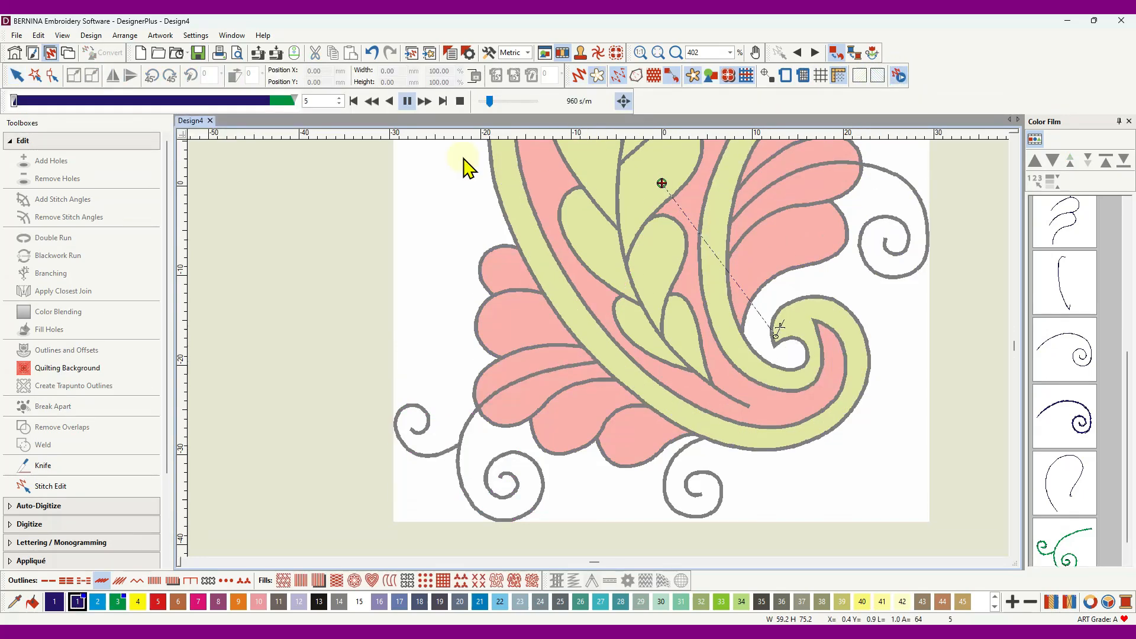
{"action": "left_click", "coordinate": [268, 100]}
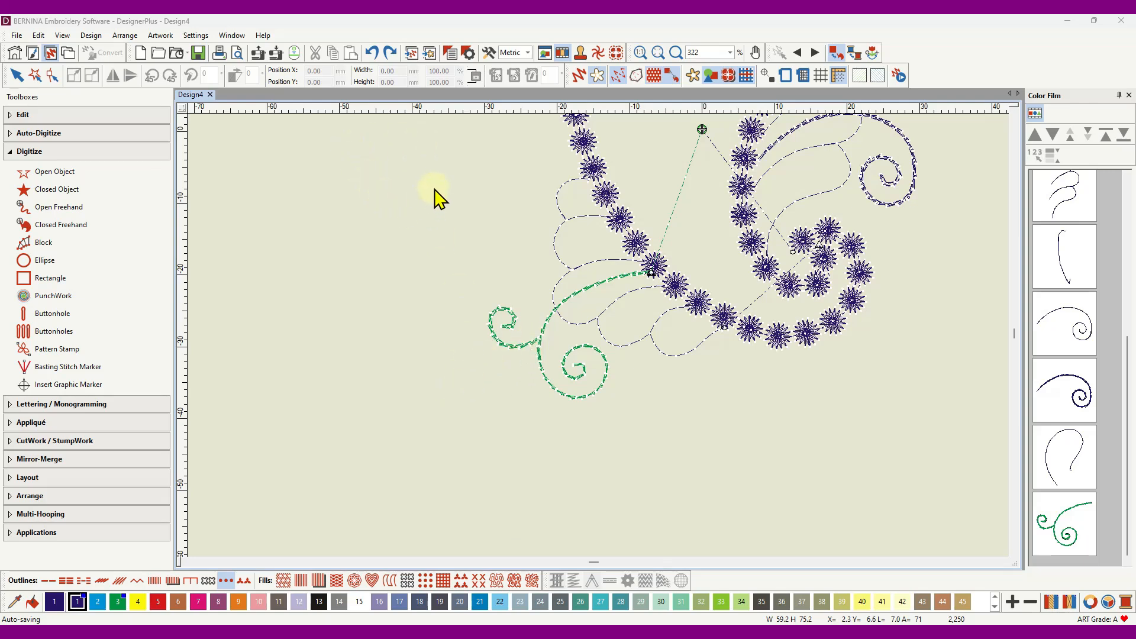
- Undo the left scrolls' color change and branching, and the digitizing of both scroll objects
{"action": "left_click", "coordinate": [372, 53]}
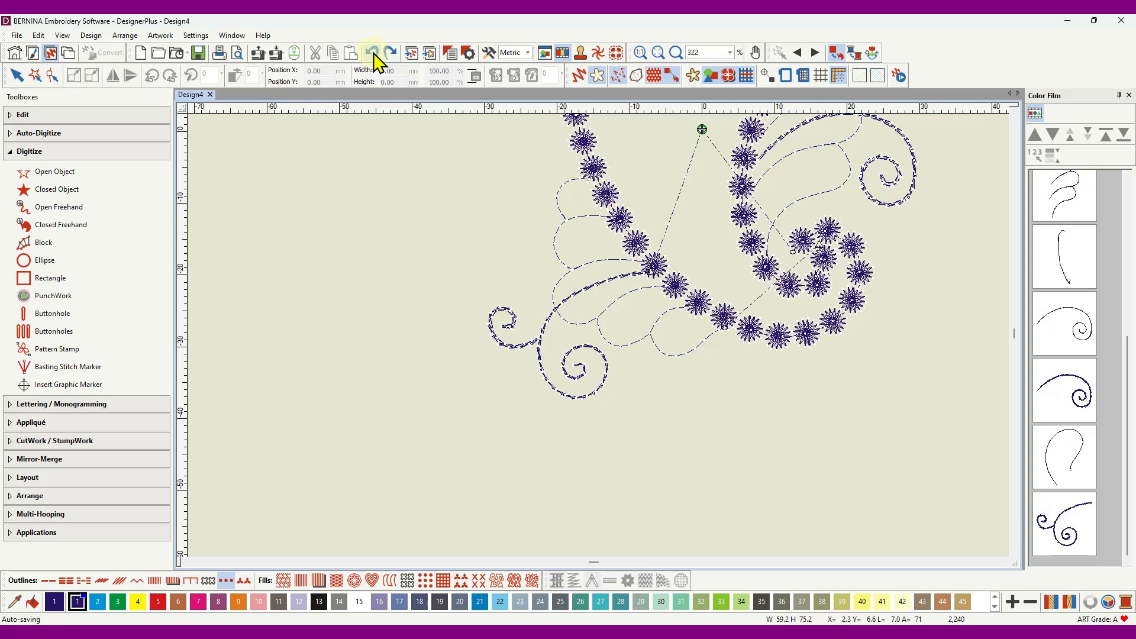
{"action": "left_click", "coordinate": [372, 53]}
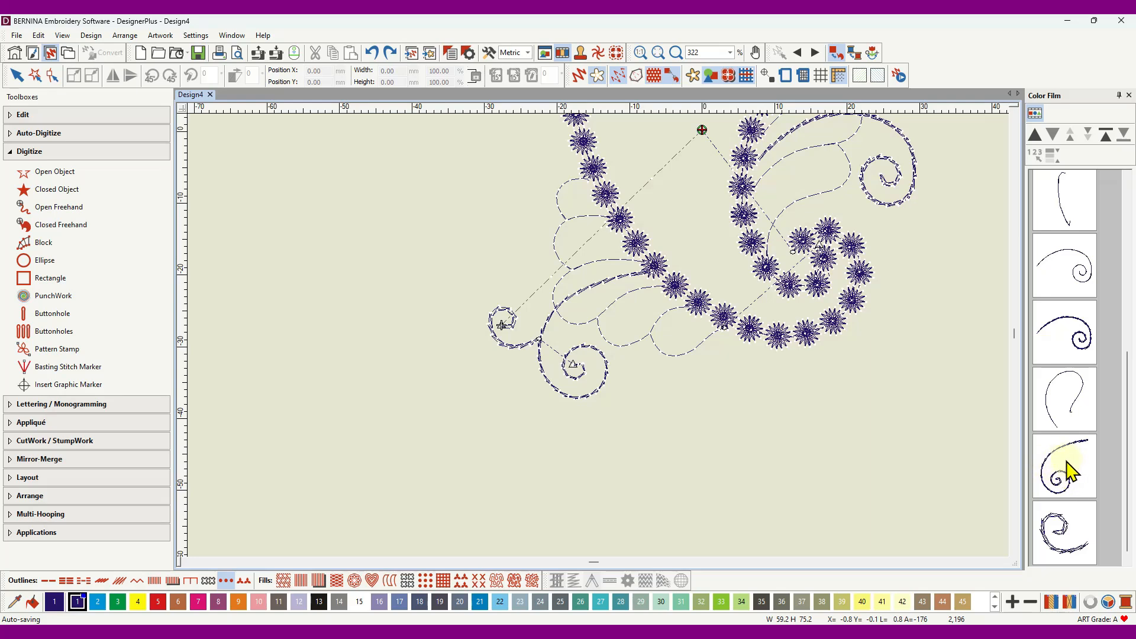
{"action": "left_click", "coordinate": [372, 52]}
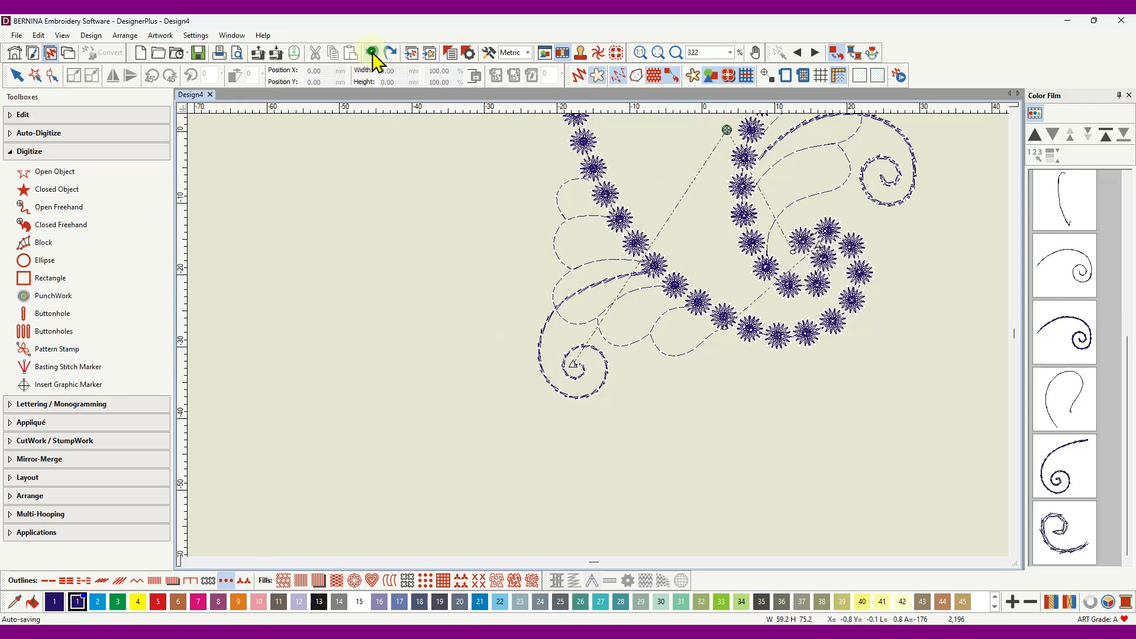
{"action": "left_click", "coordinate": [373, 52]}
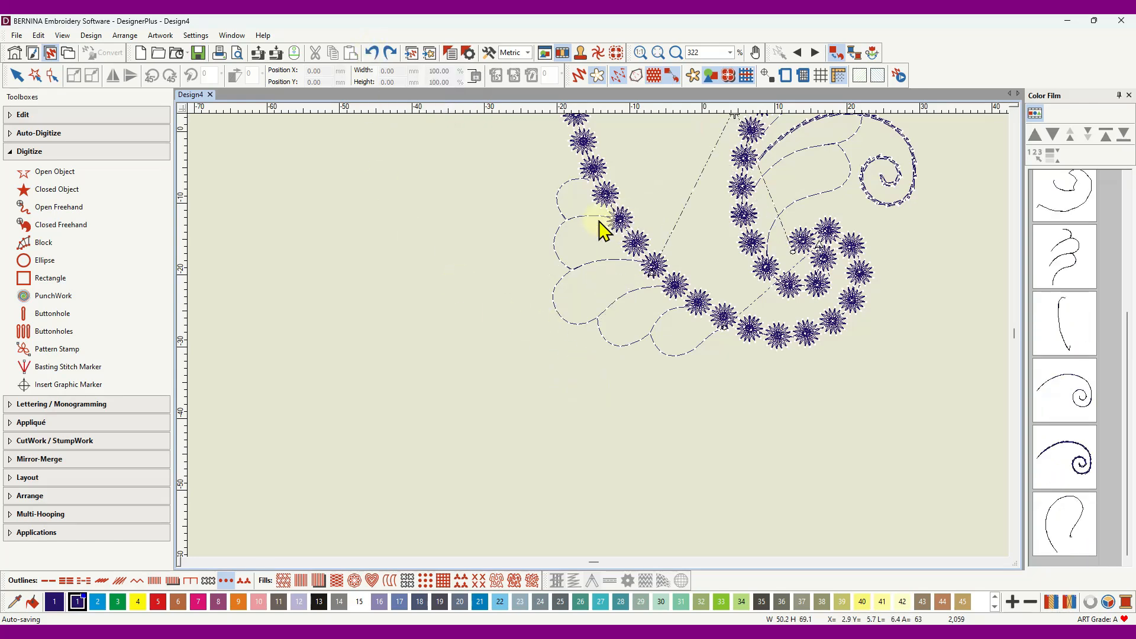
- Show the background artwork and examine where the travel line ends at the left scroll's stem
{"action": "left_click", "coordinate": [693, 76]}
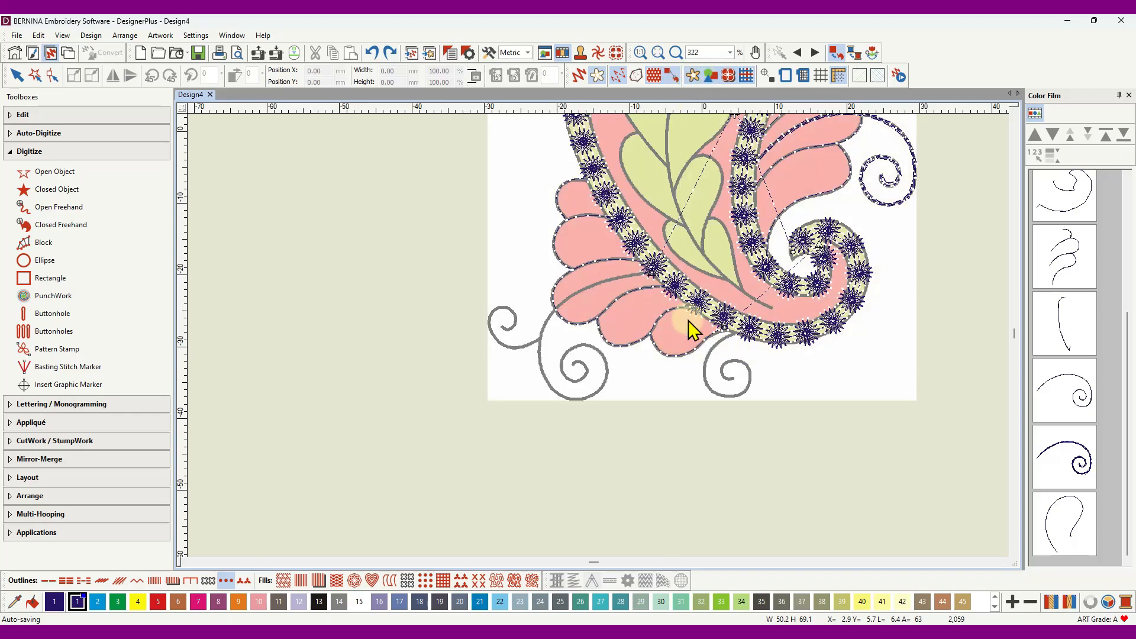
{"action": "scroll", "coordinate": [657, 278], "scroll_direction": "up", "scroll_amount": 2}
{"action": "scroll", "coordinate": [600, 343], "scroll_direction": "up", "scroll_amount": 4}
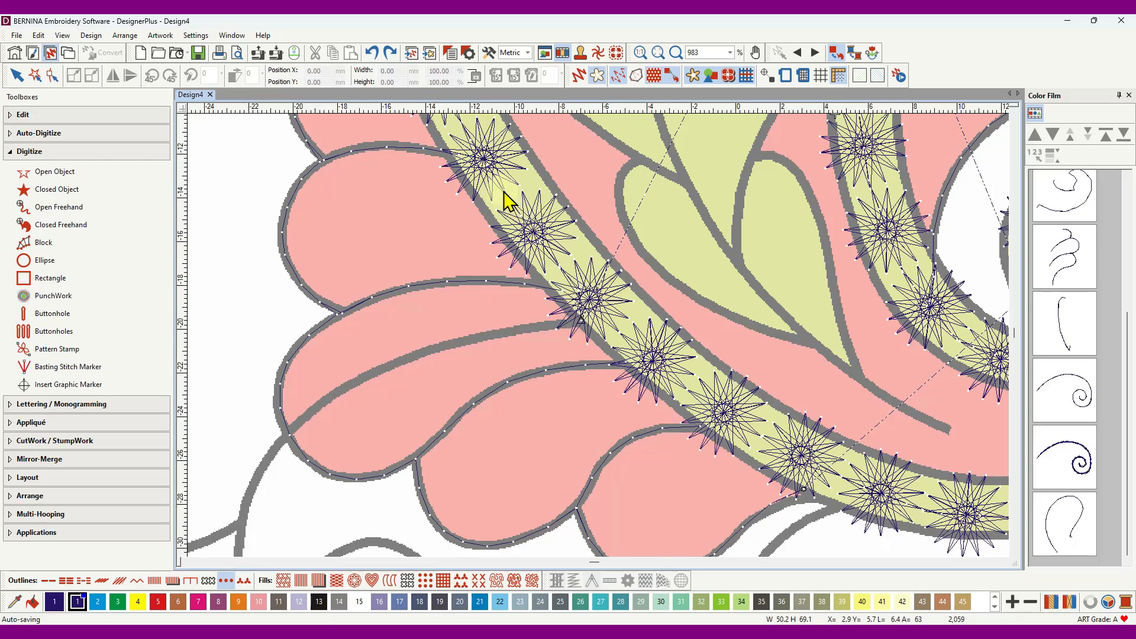
{"action": "left_click", "coordinate": [1065, 533]}
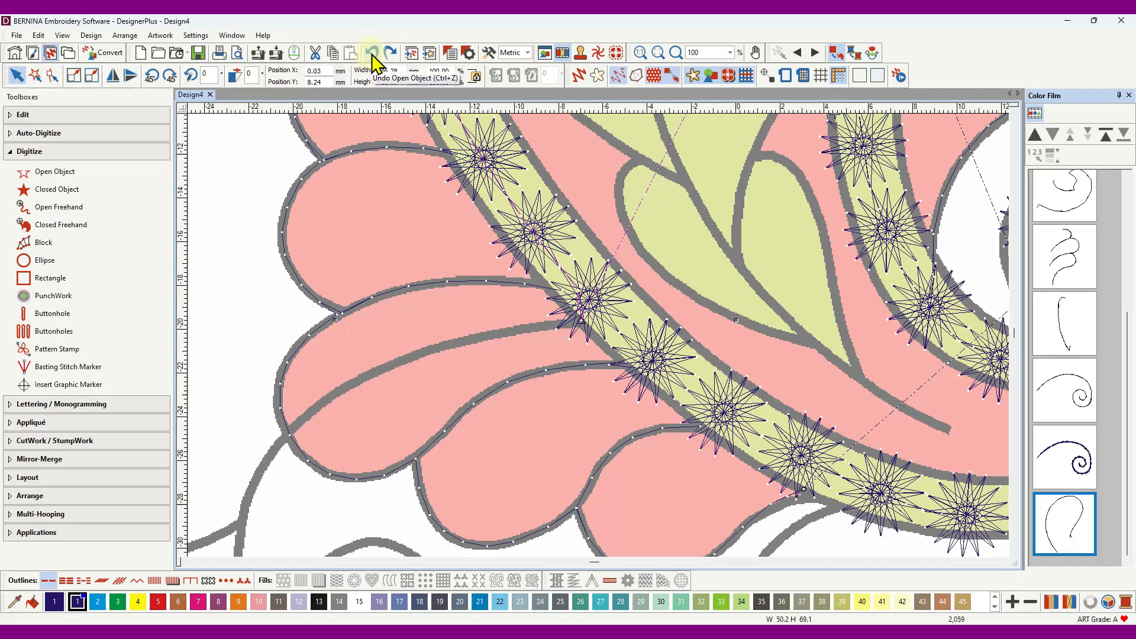
{"action": "left_click", "coordinate": [203, 233]}
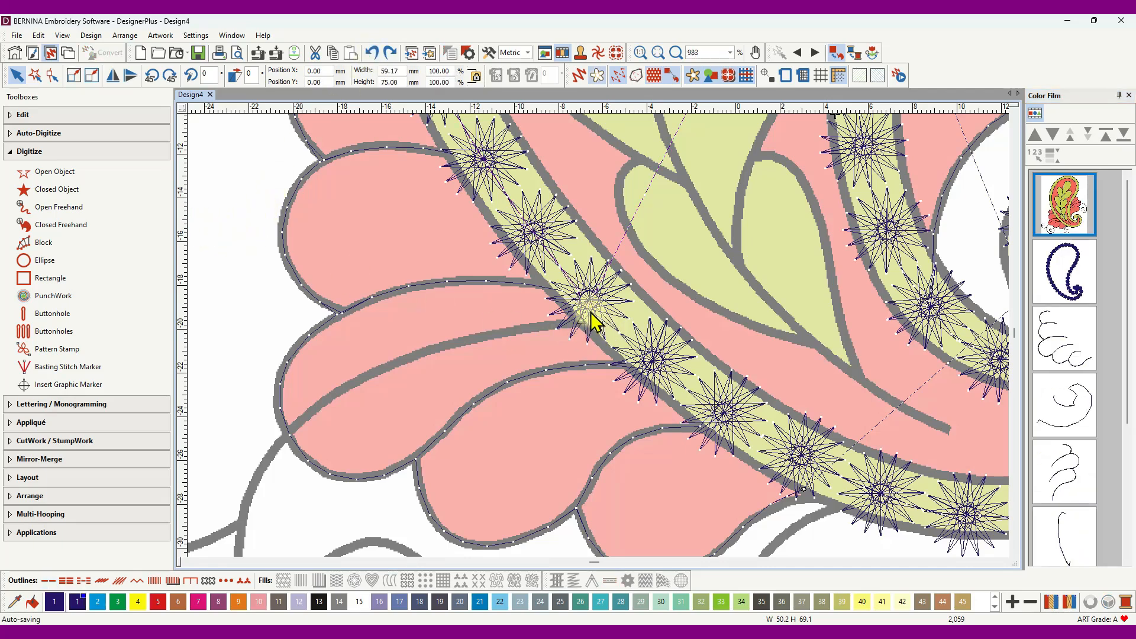
{"action": "scroll", "coordinate": [599, 336], "scroll_direction": "down", "scroll_amount": 3}
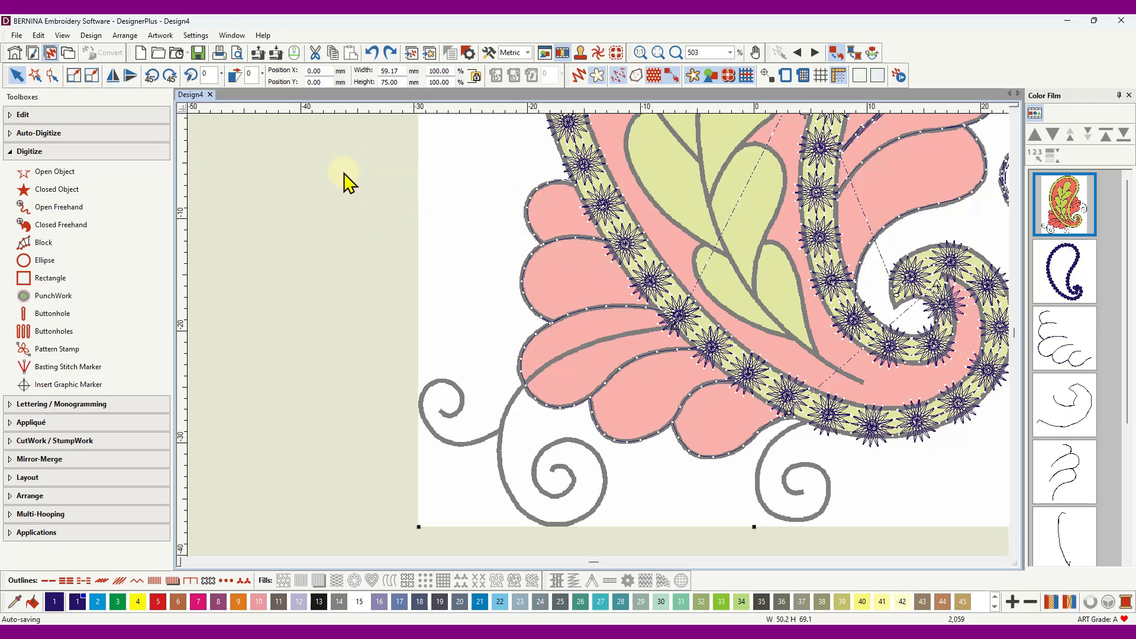
- Start an open Single Outline object at the paisley border and trace the left scroll's stem through the feather to the scroll junction
{"action": "left_click", "coordinate": [60, 174]}
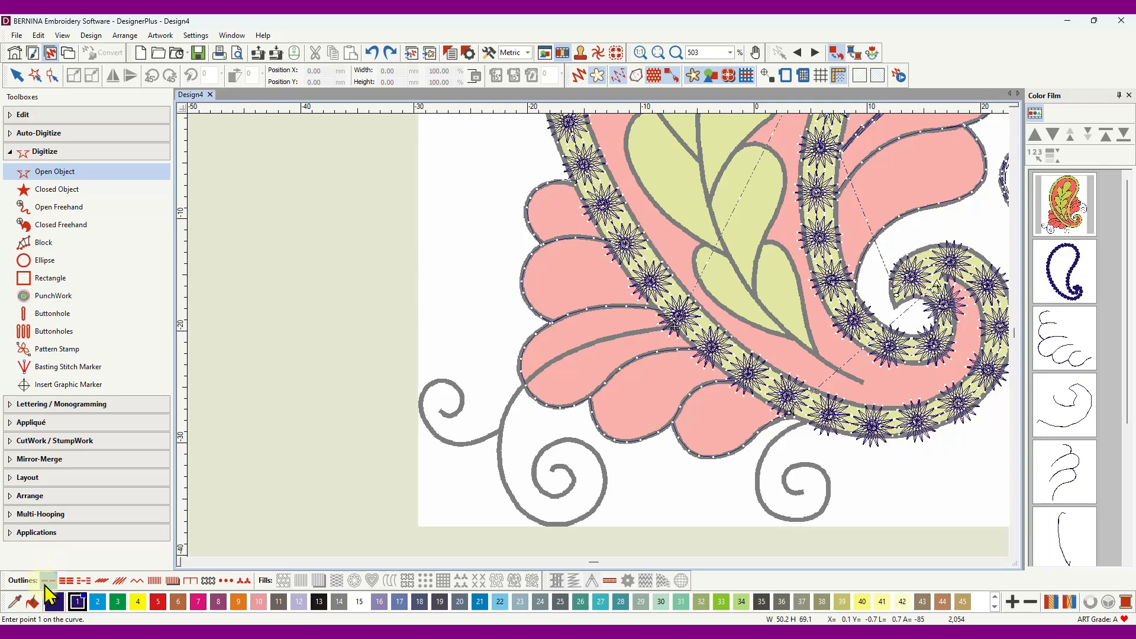
{"action": "left_click", "coordinate": [47, 583]}
{"action": "left_click", "coordinate": [676, 326]}
{"action": "left_click", "coordinate": [611, 339]}
{"action": "left_click", "coordinate": [540, 371]}
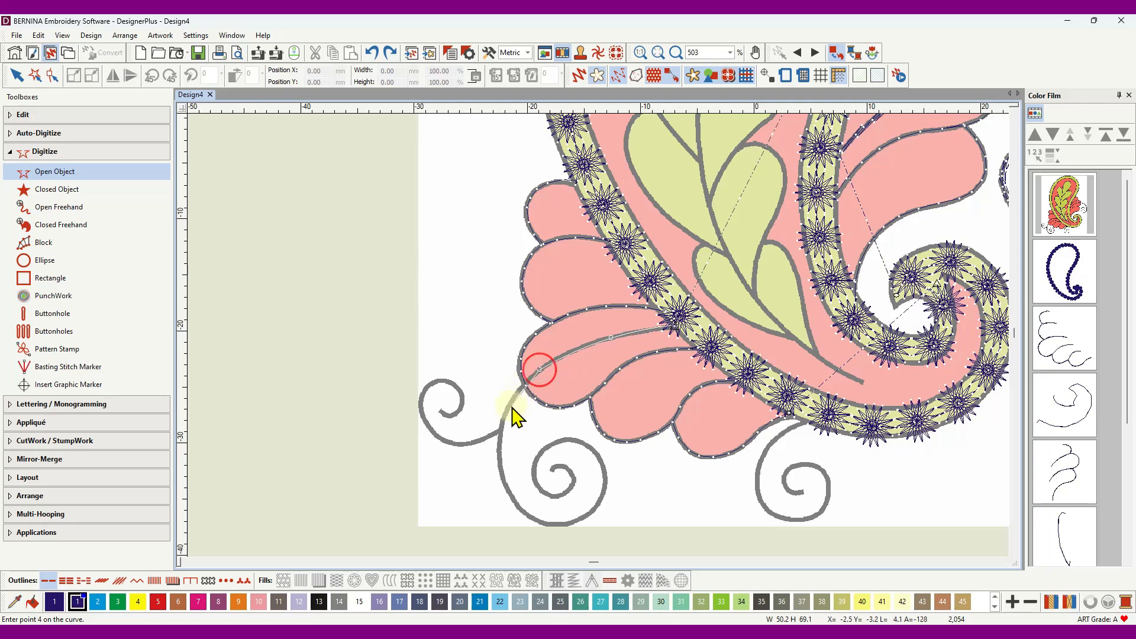
{"action": "left_click", "coordinate": [507, 407]}
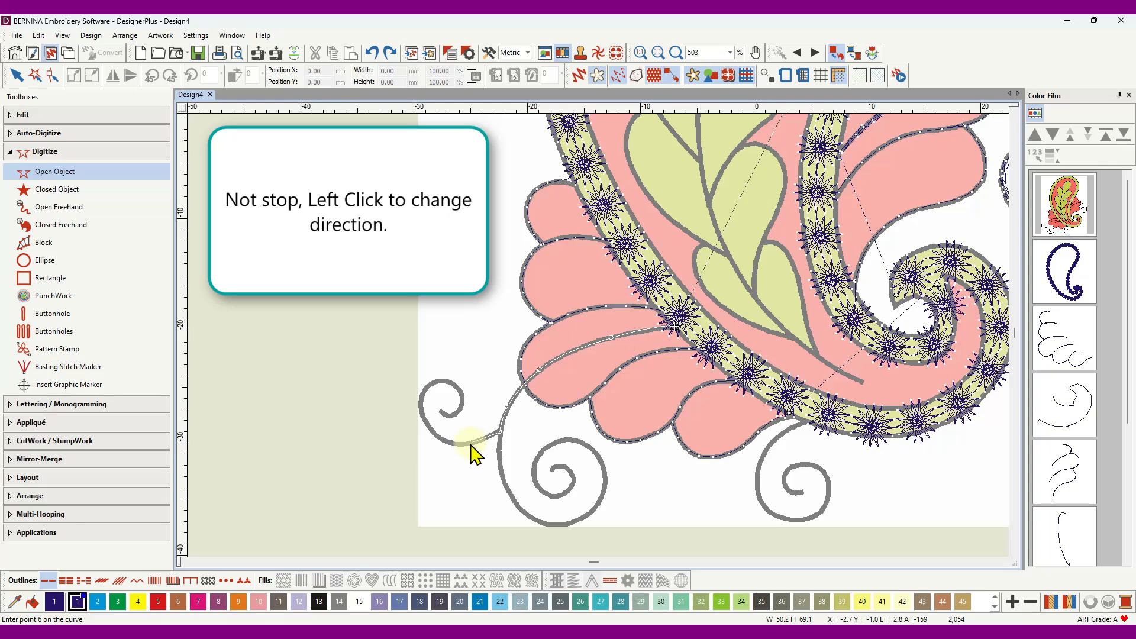
- Continue the Single Outline path from the junction around the small left scroll to its inner tip and finish the object
{"action": "left_click", "coordinate": [472, 442]}
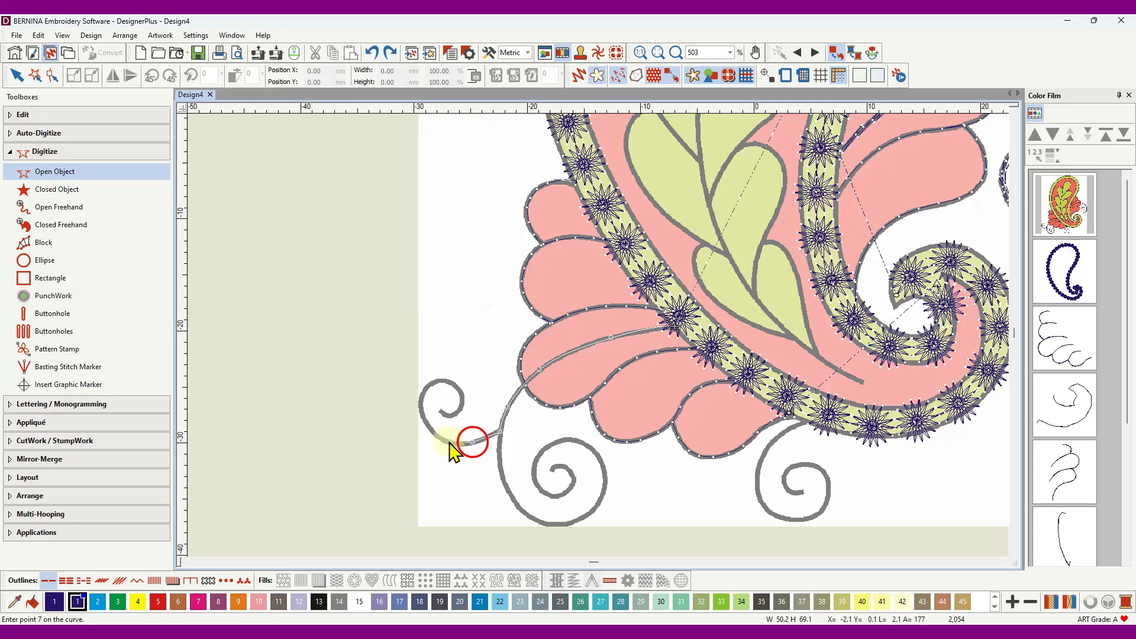
{"action": "left_click", "coordinate": [448, 442]}
{"action": "left_click", "coordinate": [424, 421]}
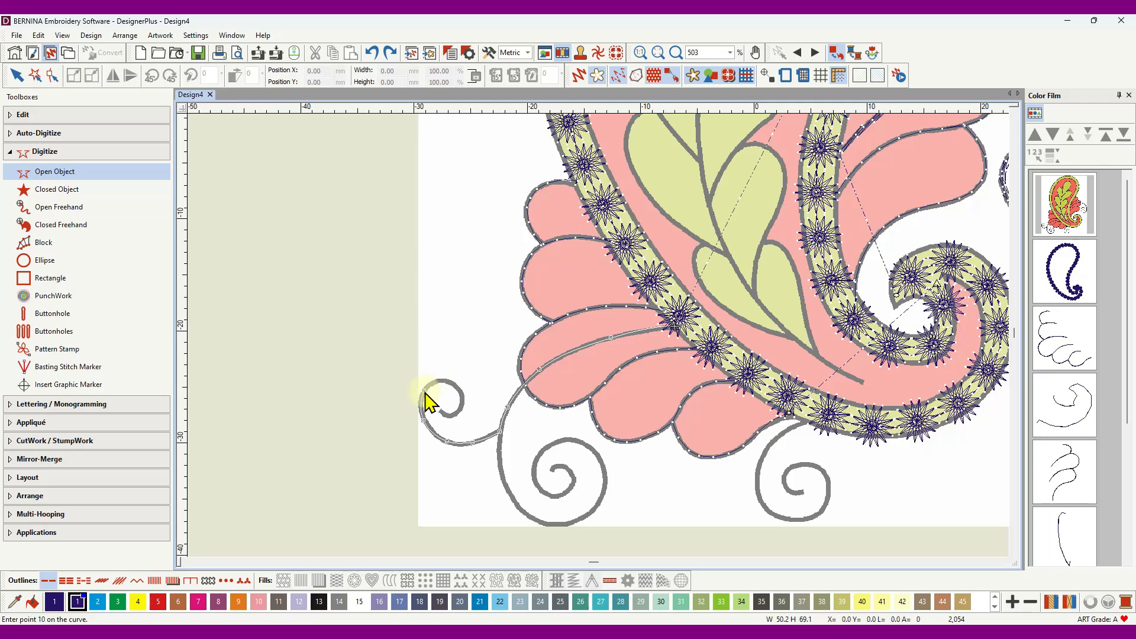
{"action": "left_click", "coordinate": [450, 383]}
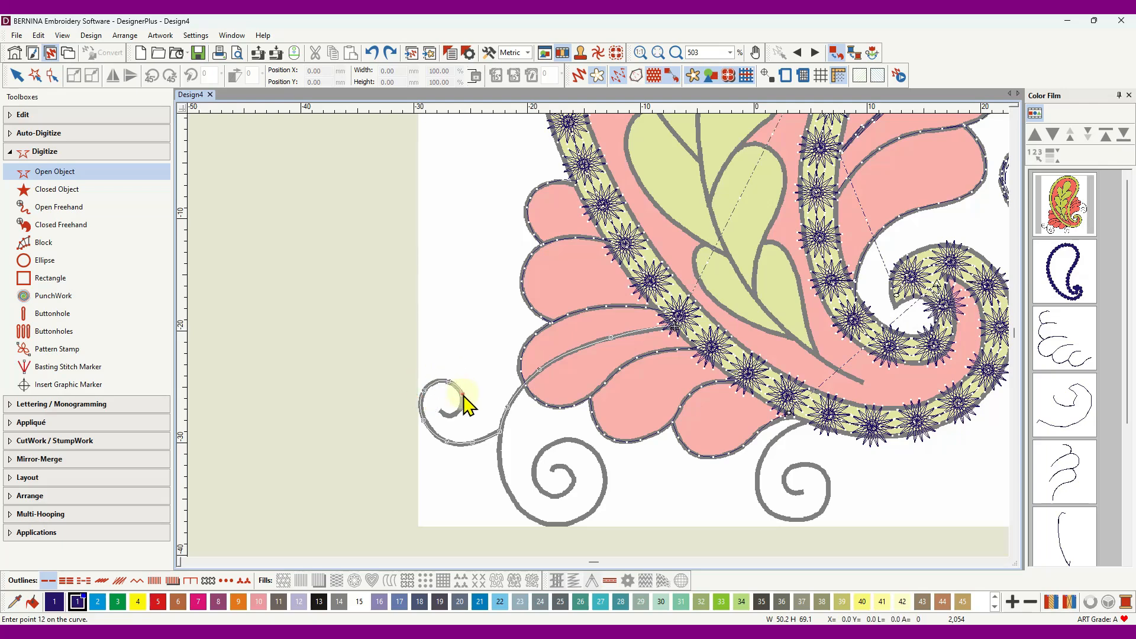
{"action": "left_click", "coordinate": [464, 398]}
{"action": "left_click", "coordinate": [459, 410]}
{"action": "left_click", "coordinate": [451, 417]}
{"action": "left_click", "coordinate": [440, 411]}
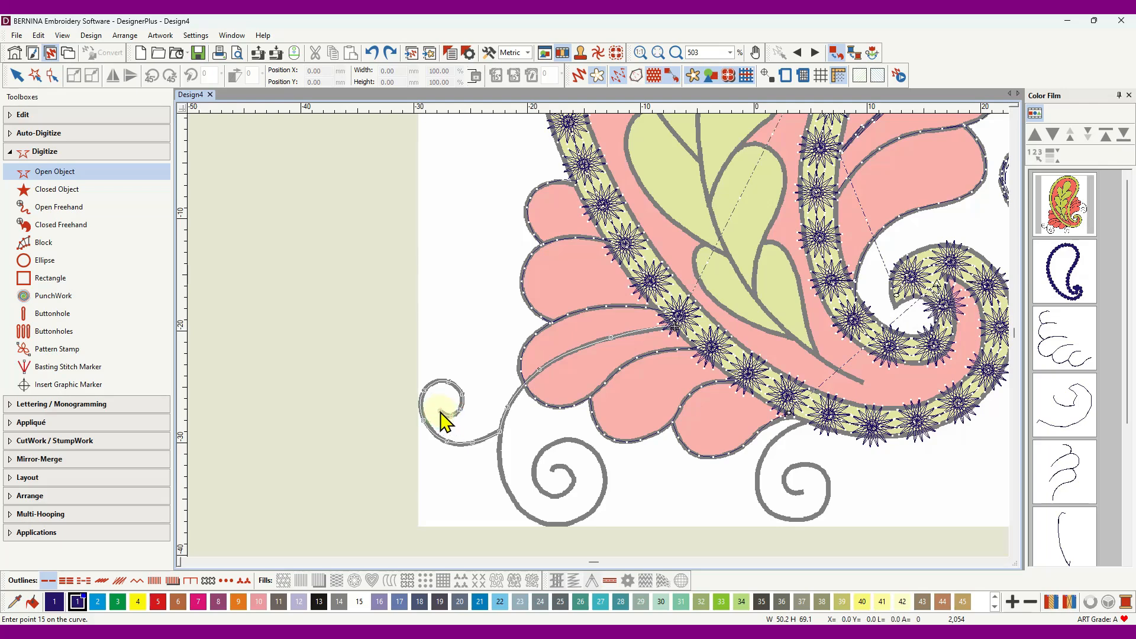
{"action": "key", "text": "Return"}
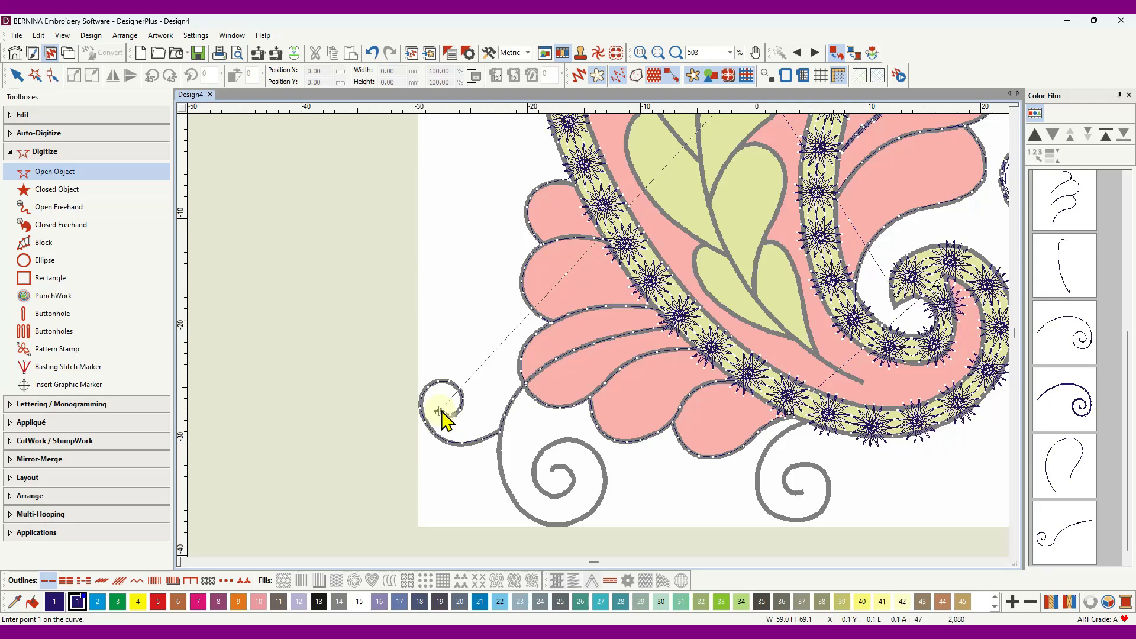
- Set the outline type to Backstitch, and display the object outlines with the needle points hidden
{"action": "left_click", "coordinate": [101, 581]}
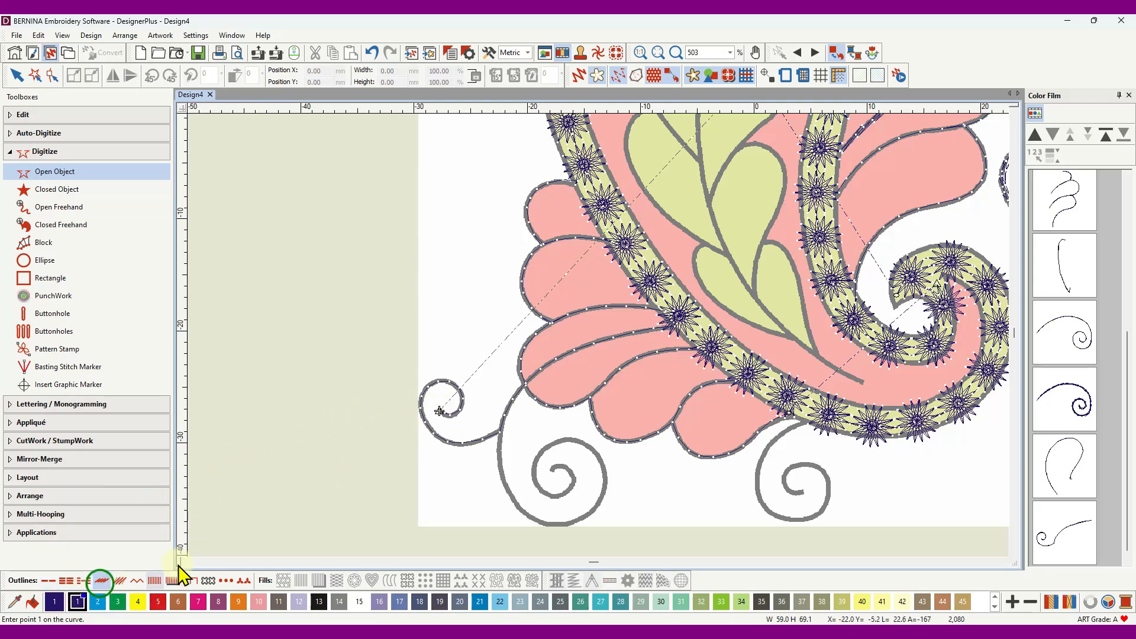
{"action": "left_click", "coordinate": [439, 412]}
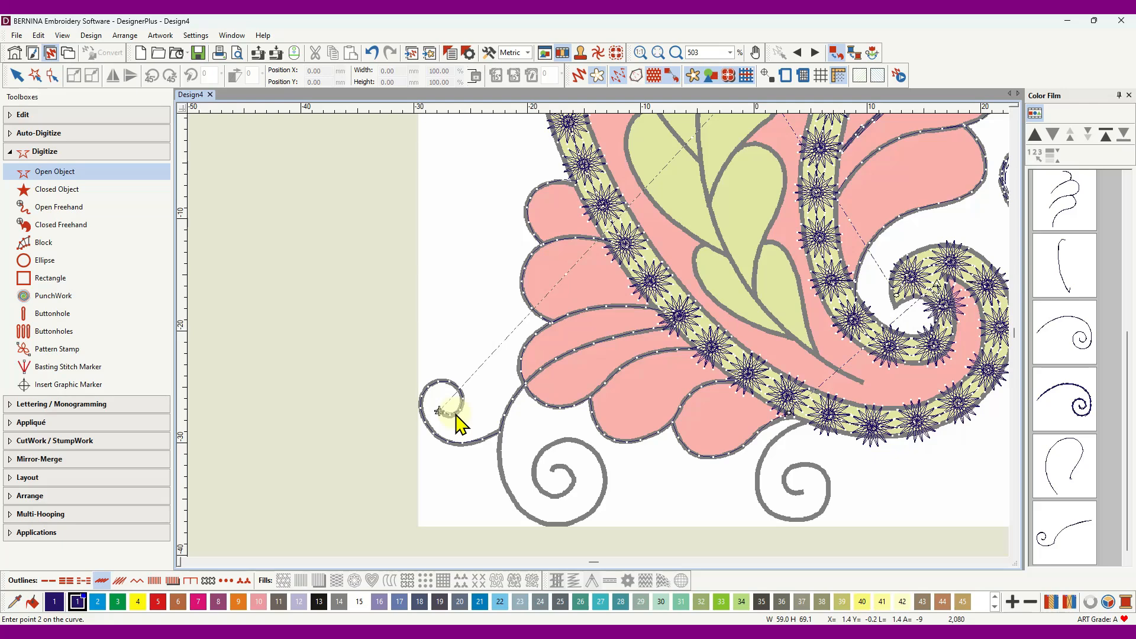
{"action": "scroll", "coordinate": [456, 427], "scroll_direction": "up", "scroll_amount": 4}
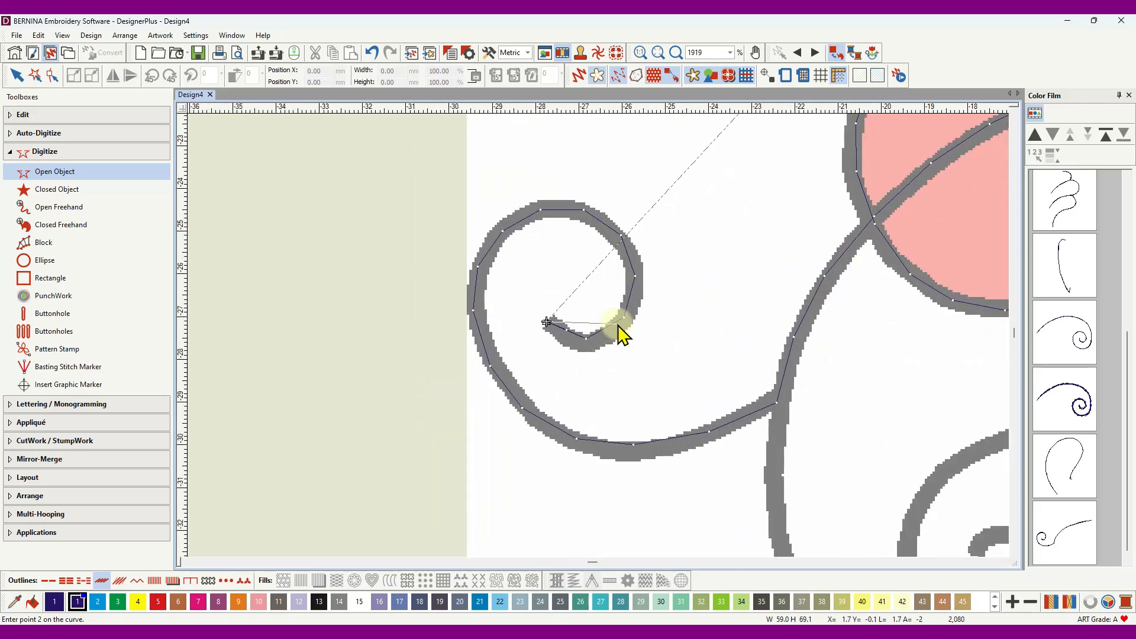
{"action": "key", "text": "Escape"}
{"action": "left_click", "coordinate": [636, 76]}
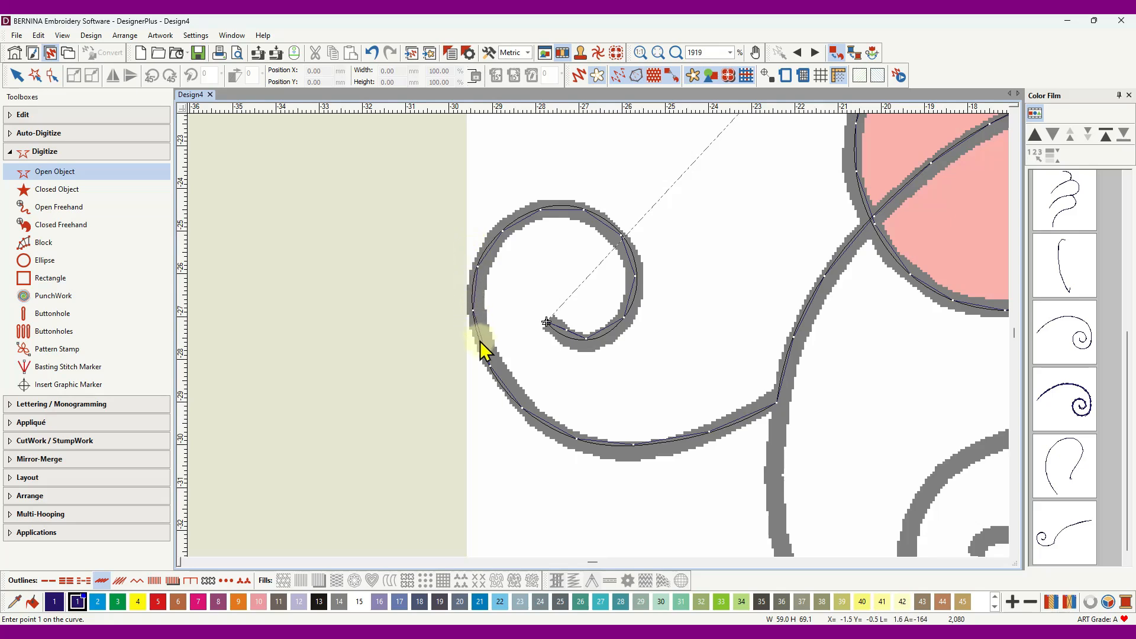
{"action": "left_click", "coordinate": [656, 72]}
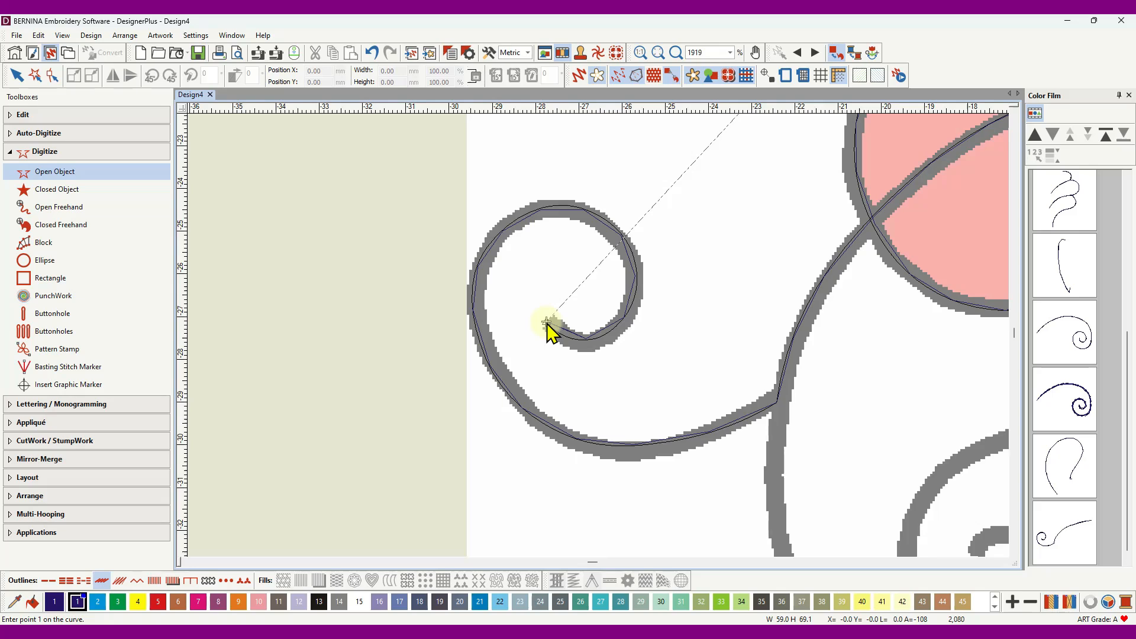
- Digitize an open Backstitch object retracing the small left scroll from its inner tip back to the stem junction
{"action": "left_click", "coordinate": [547, 322]}
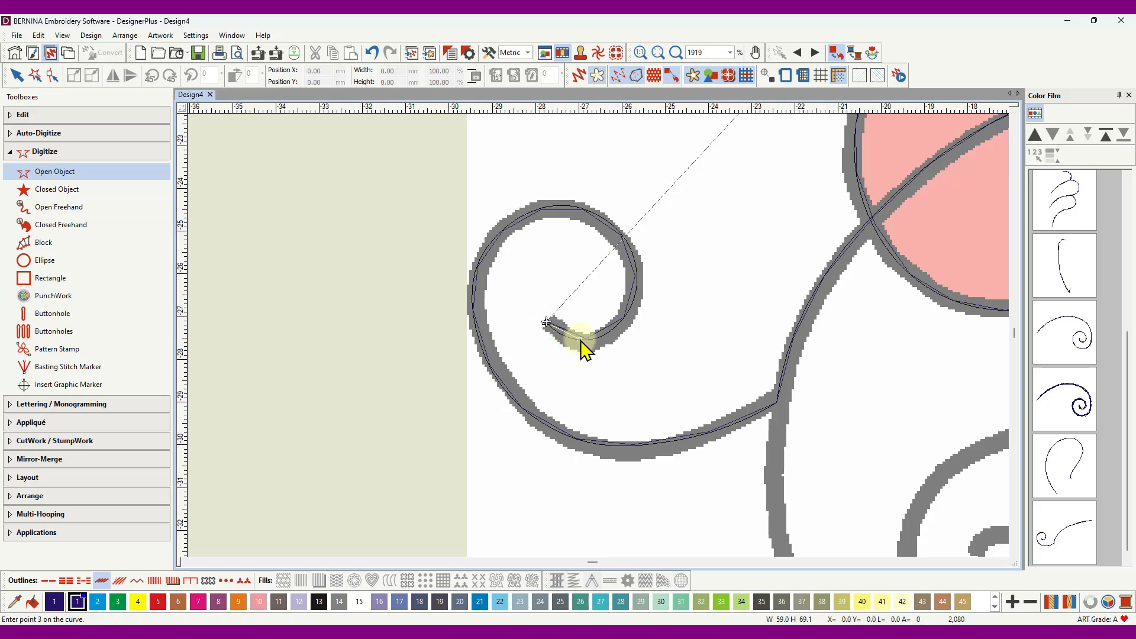
{"action": "left_click", "coordinate": [620, 323]}
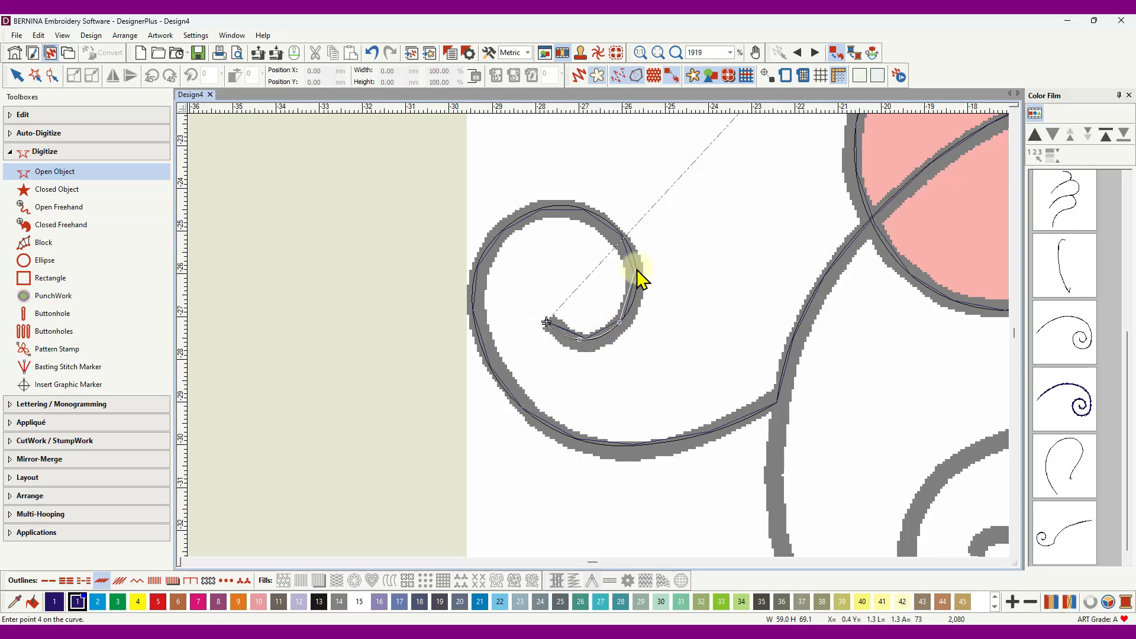
{"action": "left_click", "coordinate": [638, 268]}
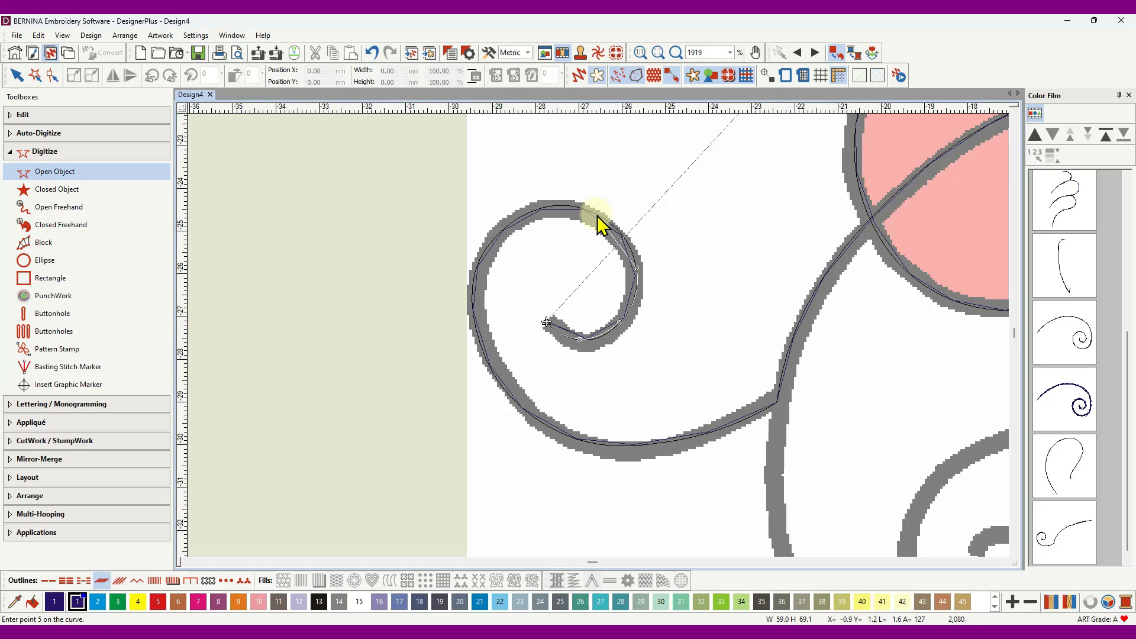
{"action": "left_click", "coordinate": [597, 215]}
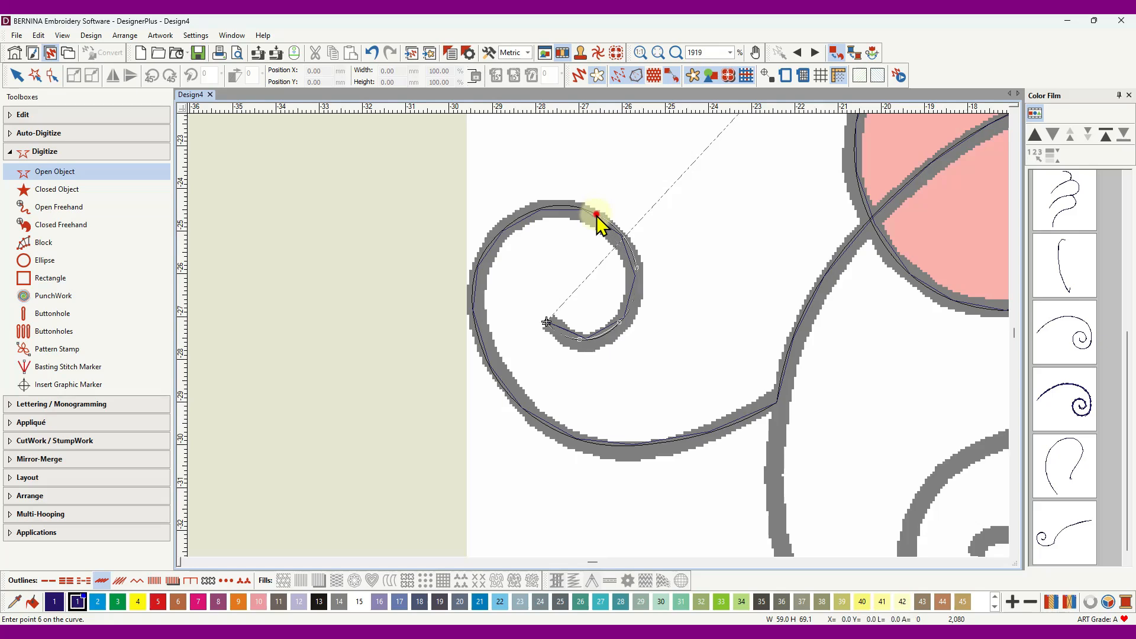
{"action": "left_click", "coordinate": [551, 207]}
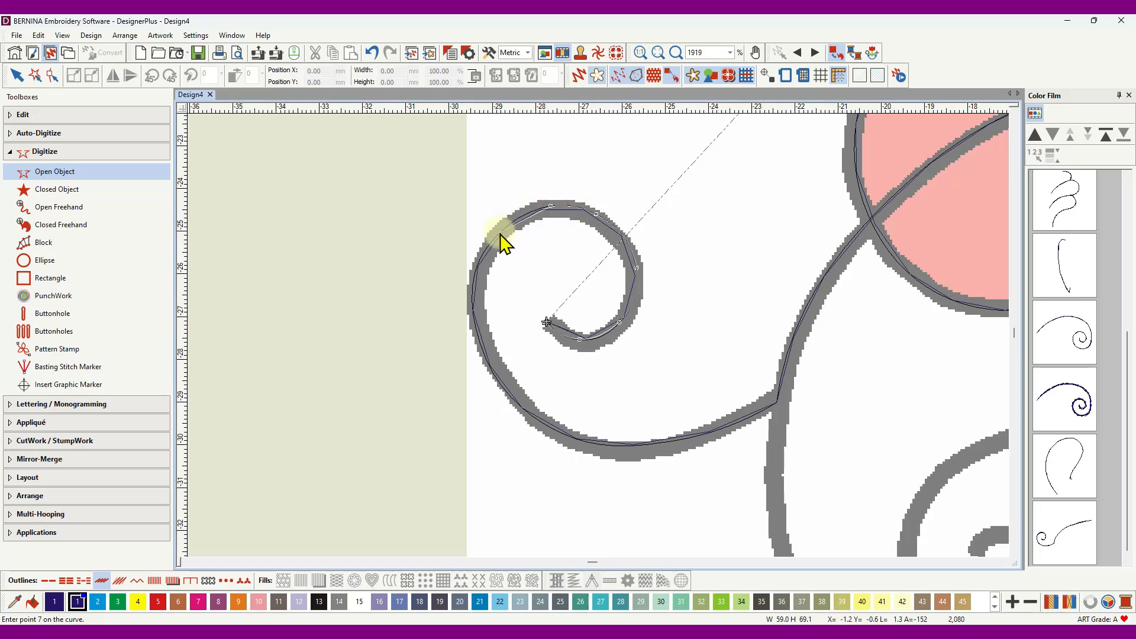
{"action": "left_click", "coordinate": [499, 233]}
{"action": "left_click", "coordinate": [473, 292]}
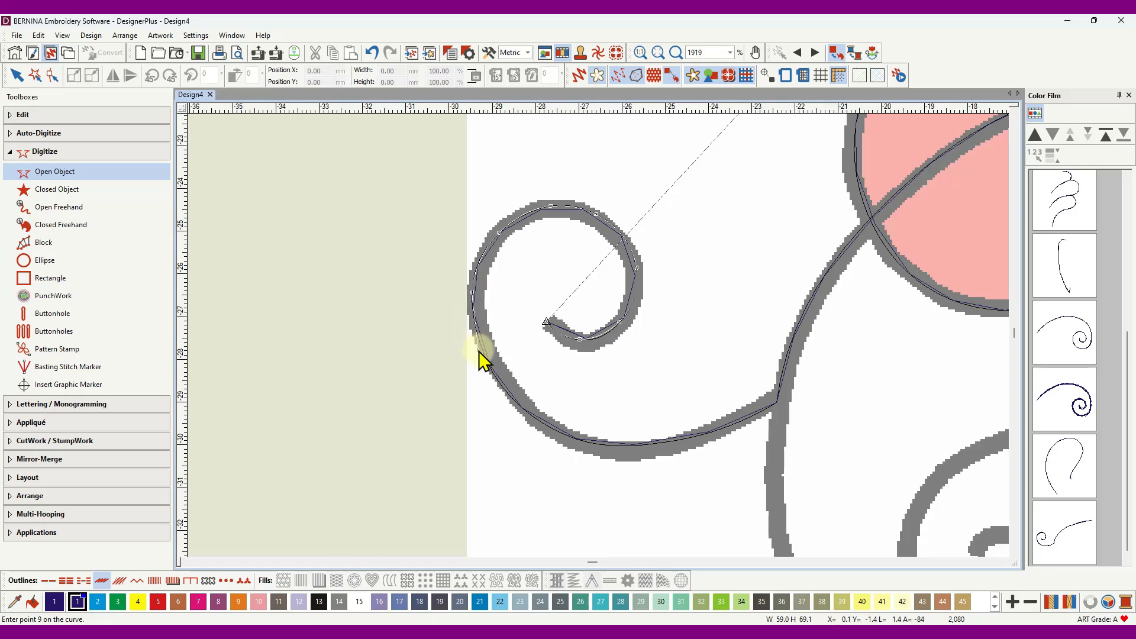
{"action": "left_click", "coordinate": [572, 439]}
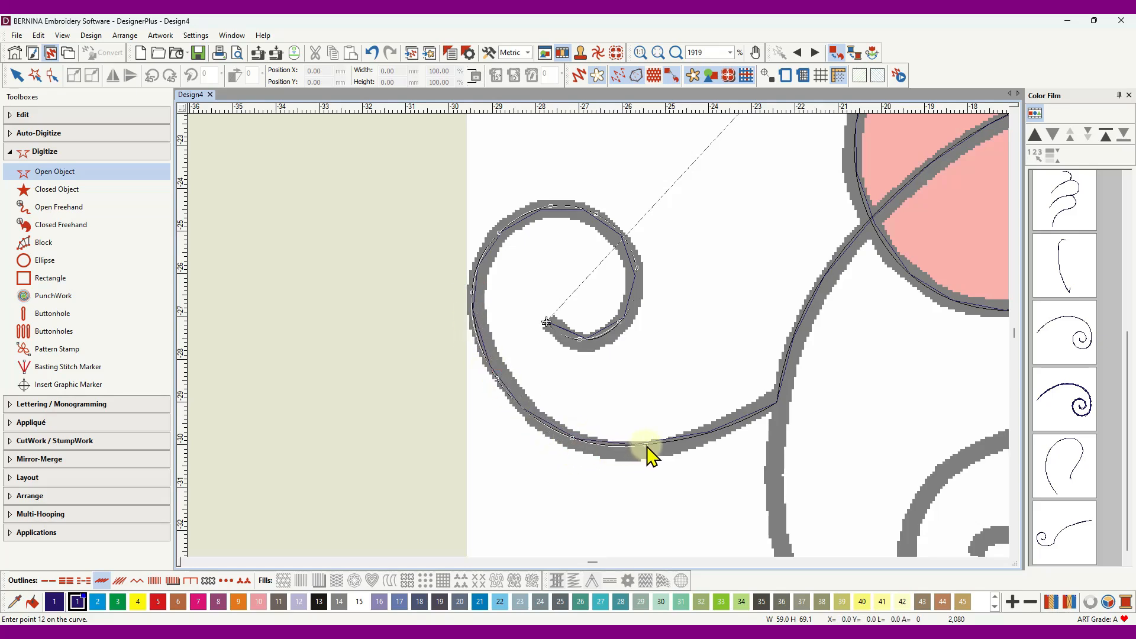
{"action": "left_click", "coordinate": [751, 417]}
{"action": "left_click", "coordinate": [776, 404]}
{"action": "key", "text": "Return"}
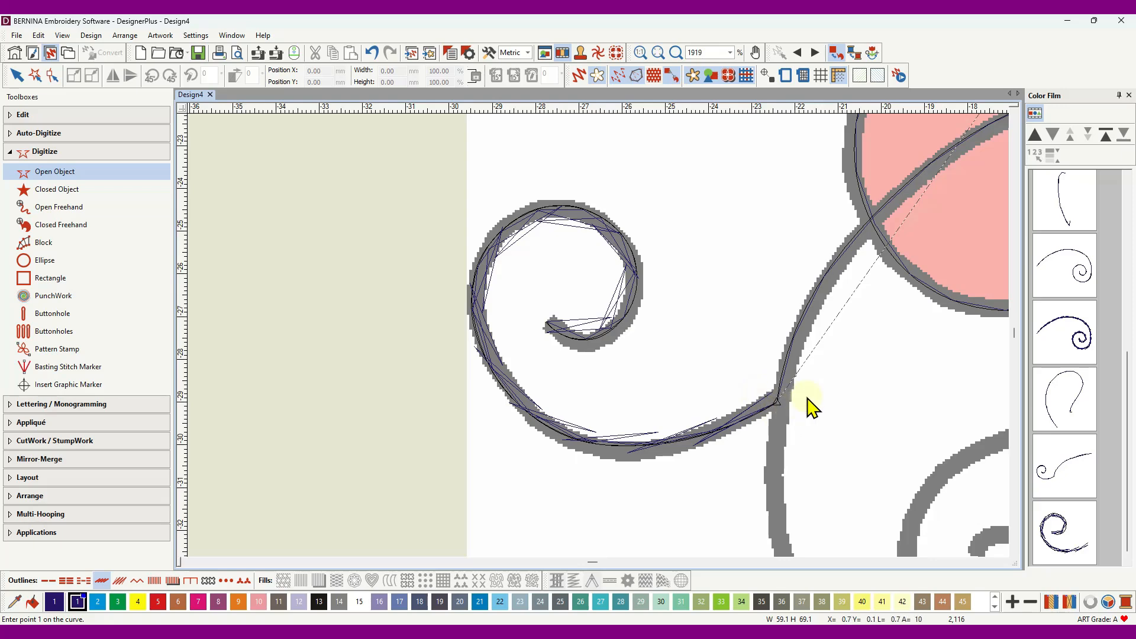
- Digitize an open Single Outline object from the stem junction around the large lower scroll to its spiral center
{"action": "scroll", "coordinate": [812, 406], "scroll_direction": "down", "scroll_amount": 2}
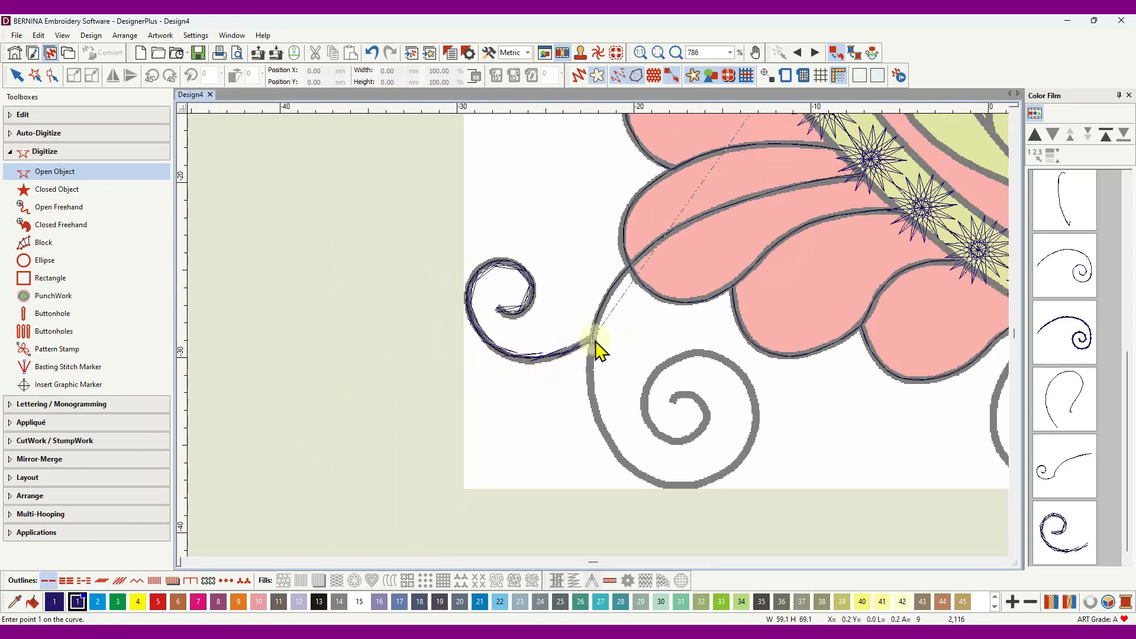
{"action": "left_click", "coordinate": [591, 341]}
{"action": "left_click", "coordinate": [591, 378]}
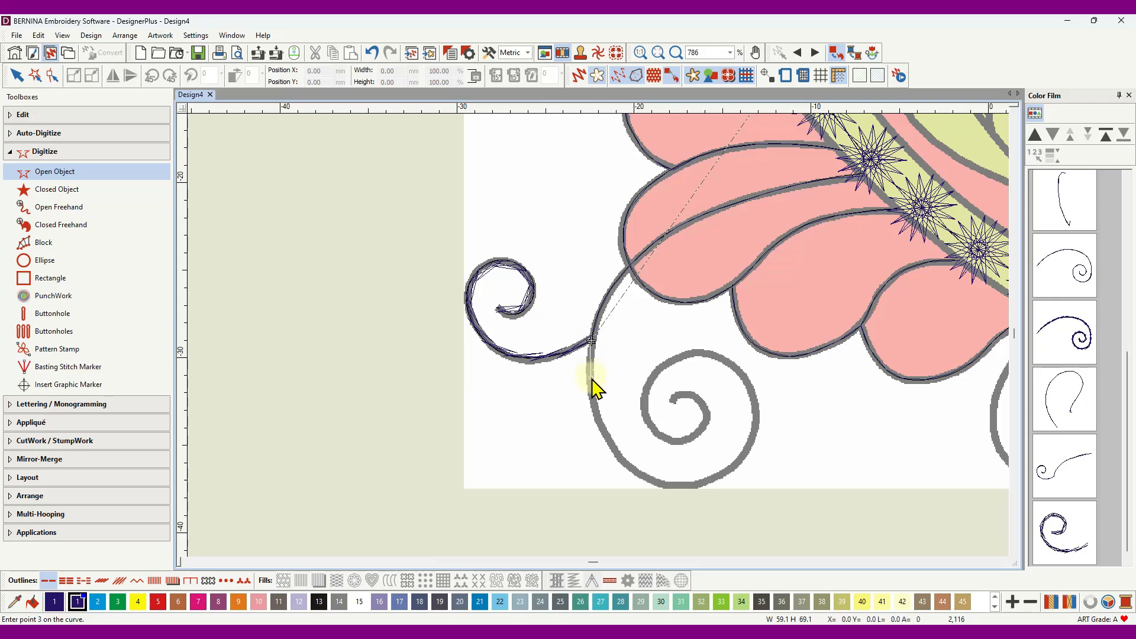
{"action": "left_click", "coordinate": [614, 454]}
{"action": "left_click", "coordinate": [754, 431]}
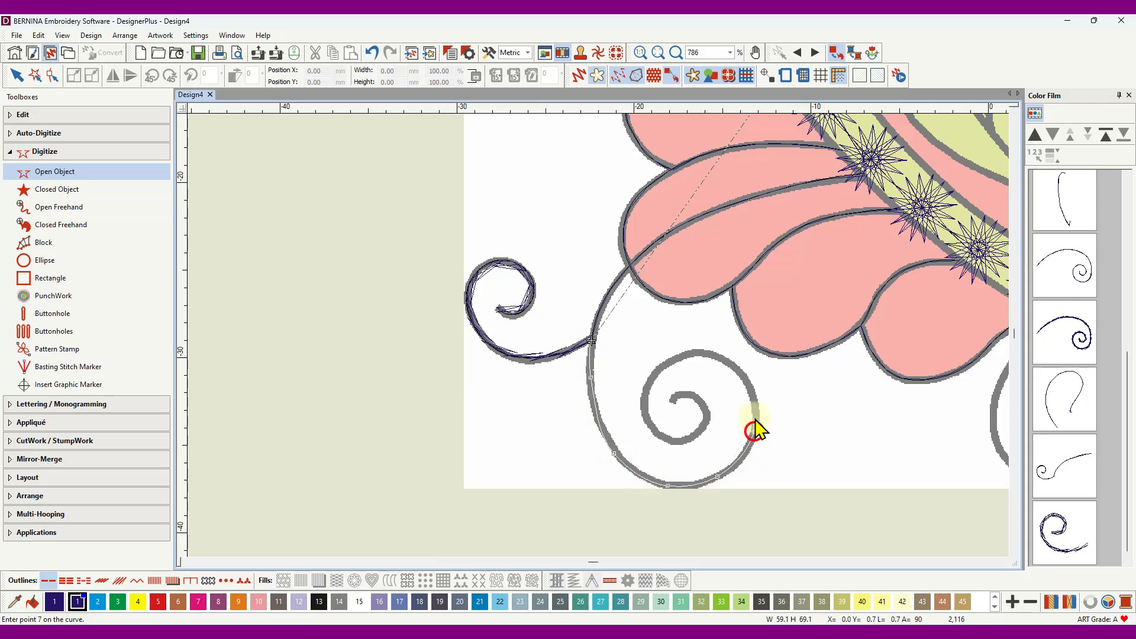
{"action": "left_click", "coordinate": [743, 375]}
{"action": "left_click", "coordinate": [702, 351]}
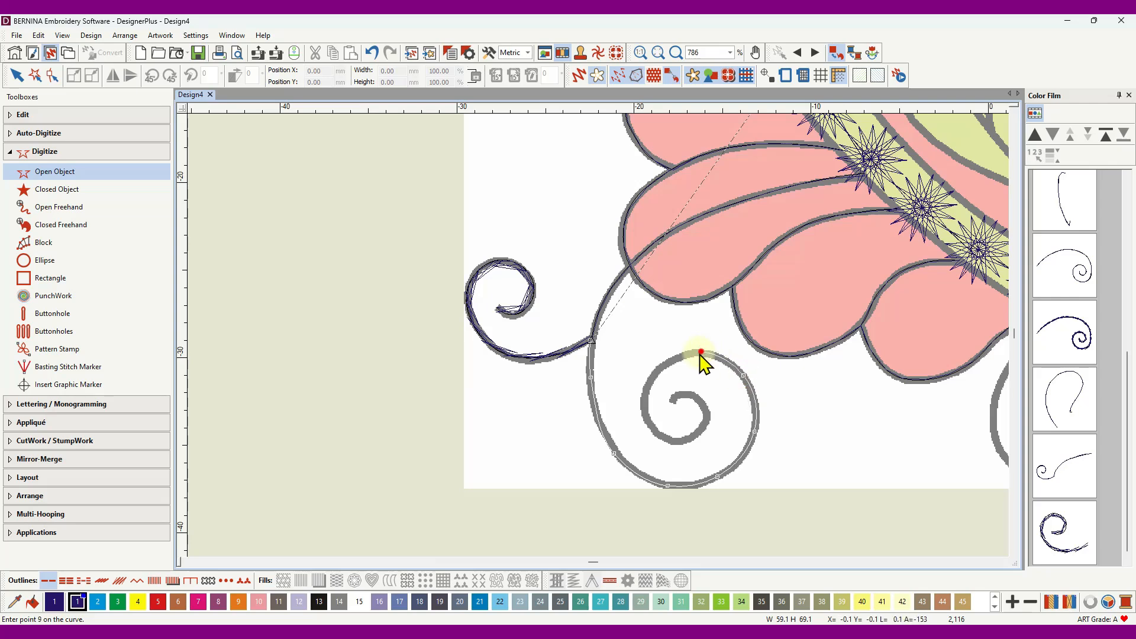
{"action": "left_click", "coordinate": [651, 375]}
{"action": "left_click", "coordinate": [651, 426]}
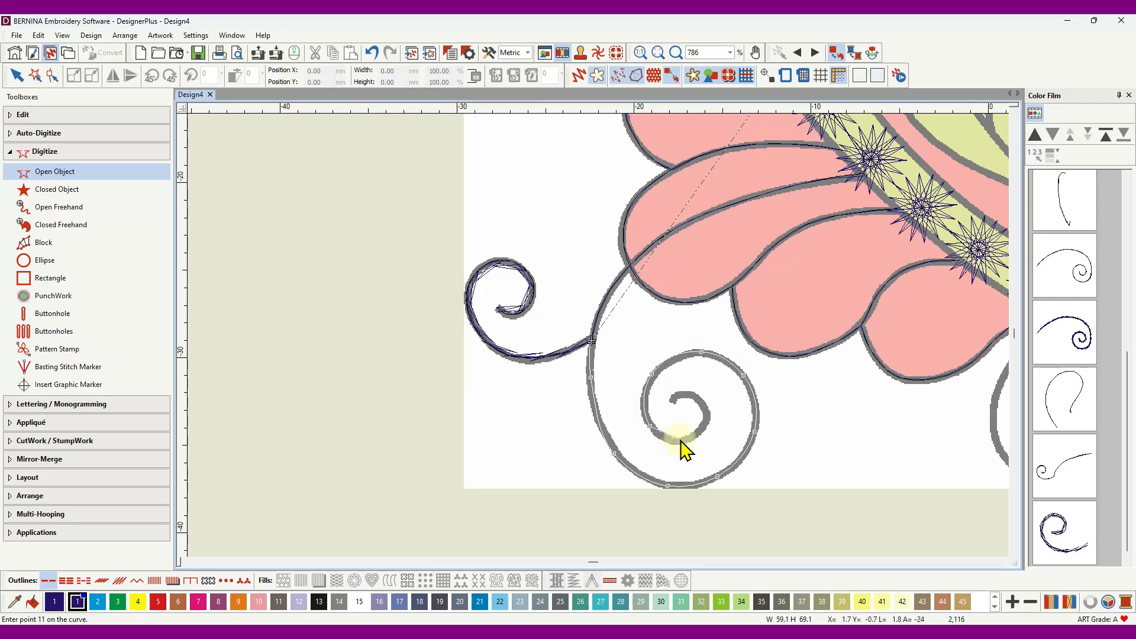
{"action": "left_click", "coordinate": [707, 421]}
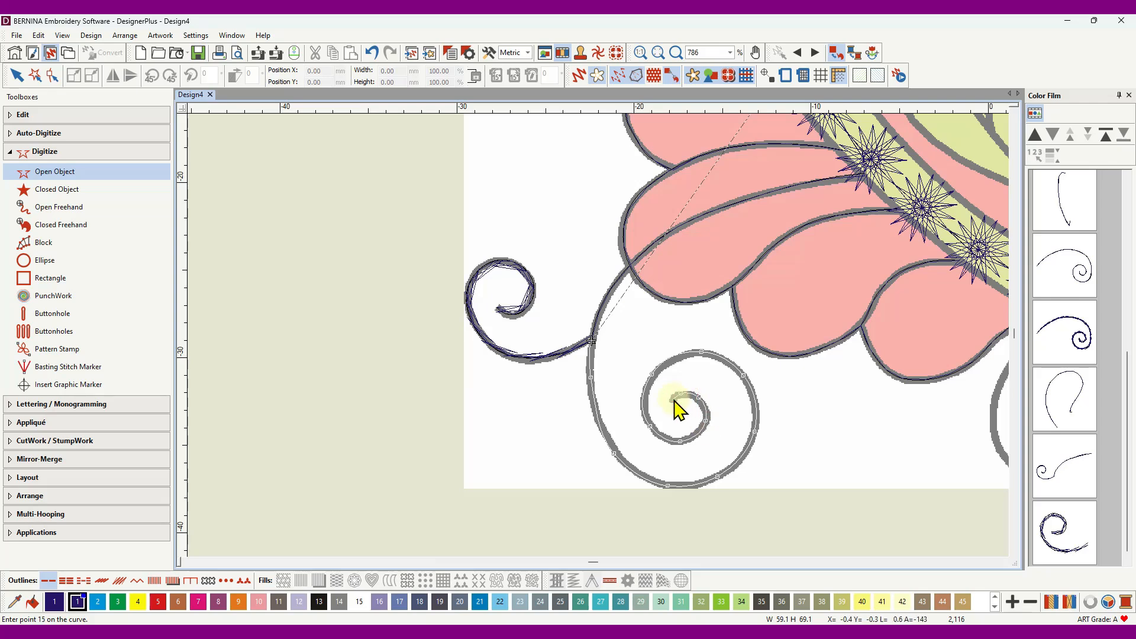
{"action": "key", "text": "Return"}
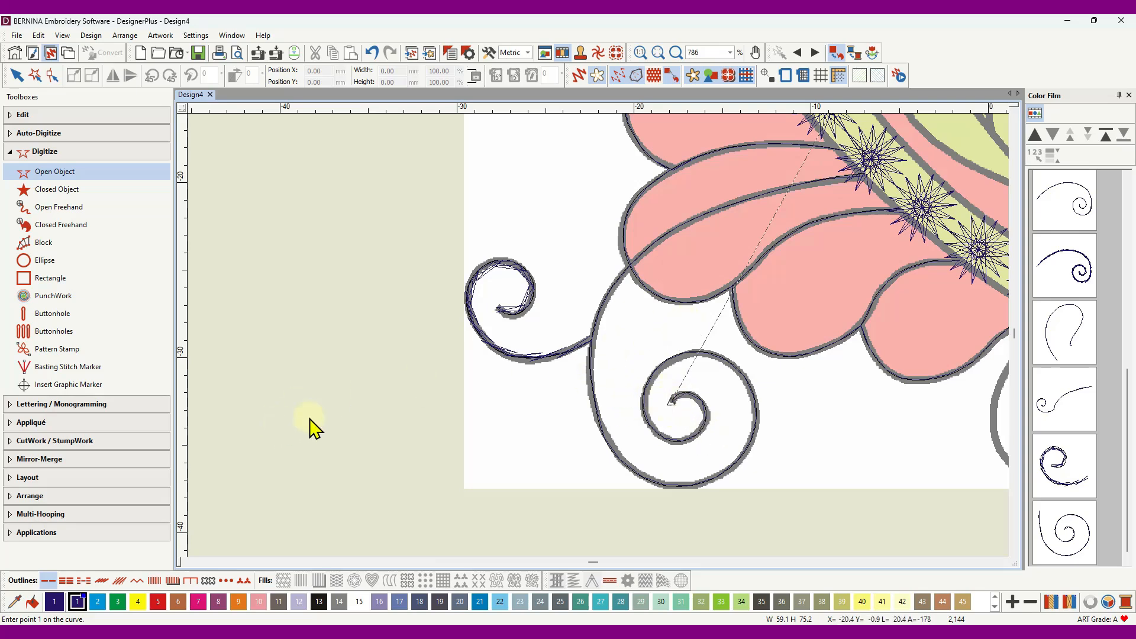
- Start an open Backstitch object at the large scroll's center and retrace its inner coil out to the outer loop
{"action": "left_click", "coordinate": [100, 581]}
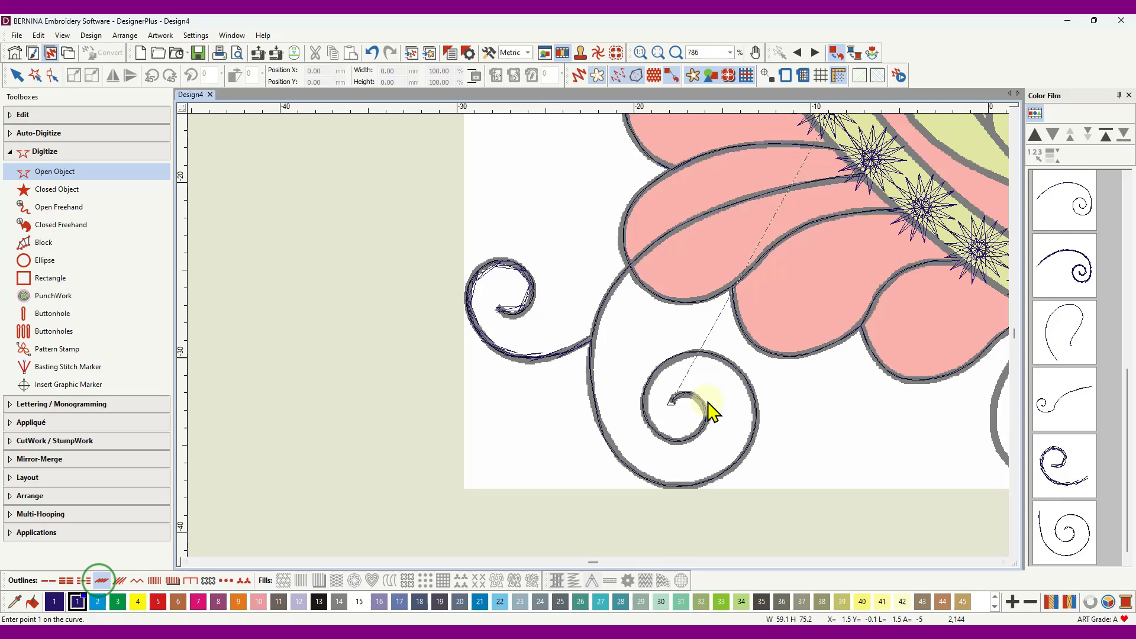
{"action": "left_click", "coordinate": [671, 403]}
{"action": "left_click", "coordinate": [705, 408]}
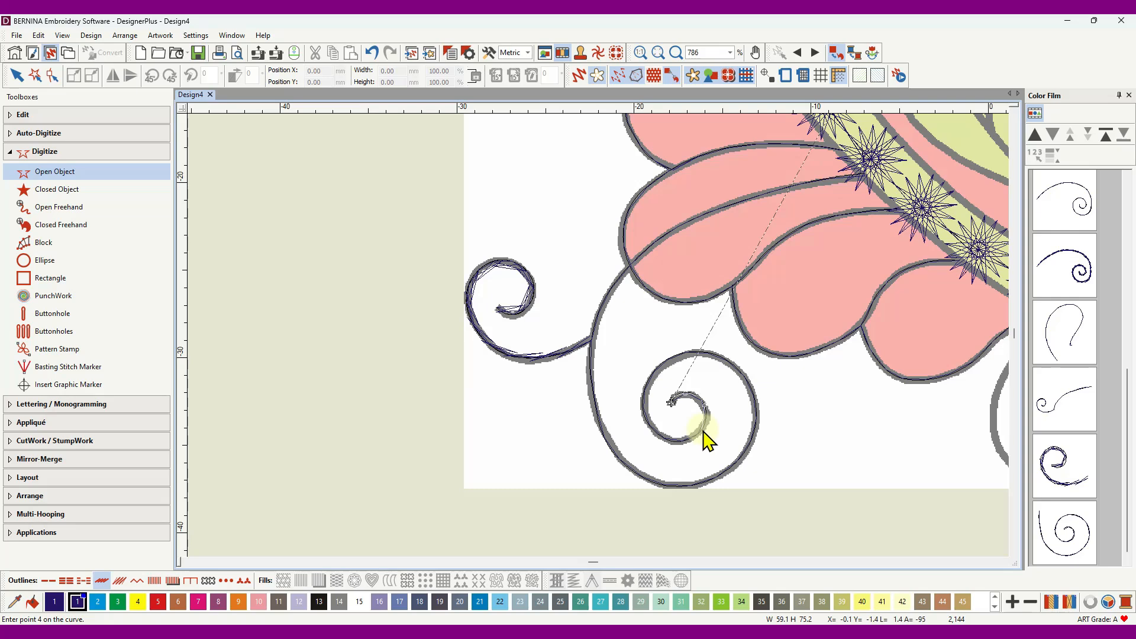
{"action": "left_click", "coordinate": [702, 431]}
{"action": "left_click", "coordinate": [666, 446]}
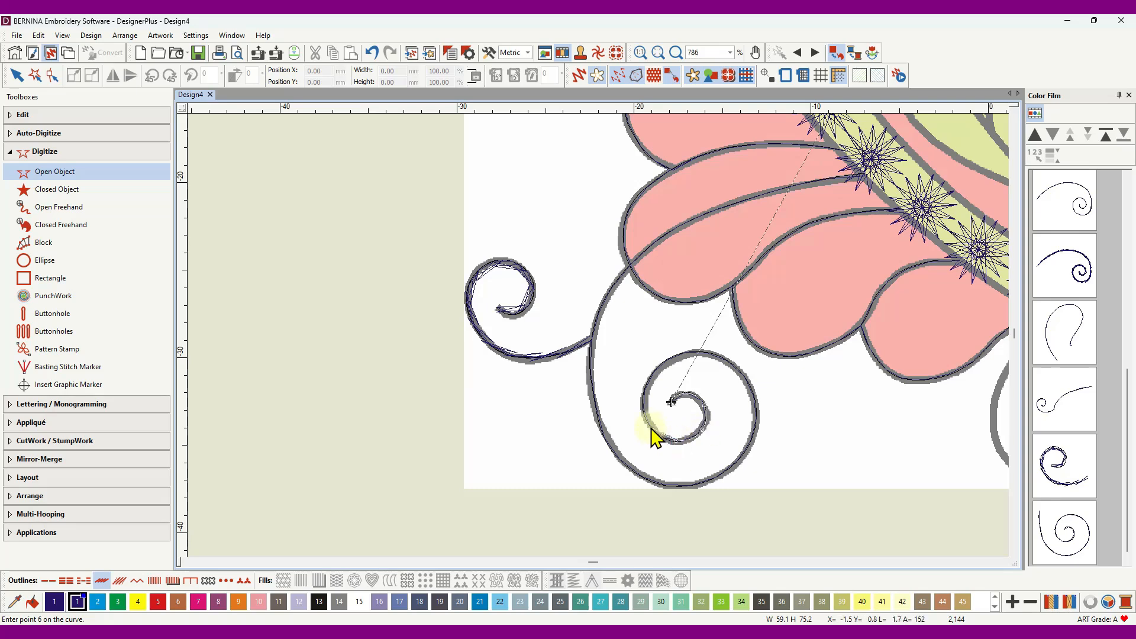
{"action": "left_click", "coordinate": [650, 427]}
{"action": "left_click", "coordinate": [643, 397]}
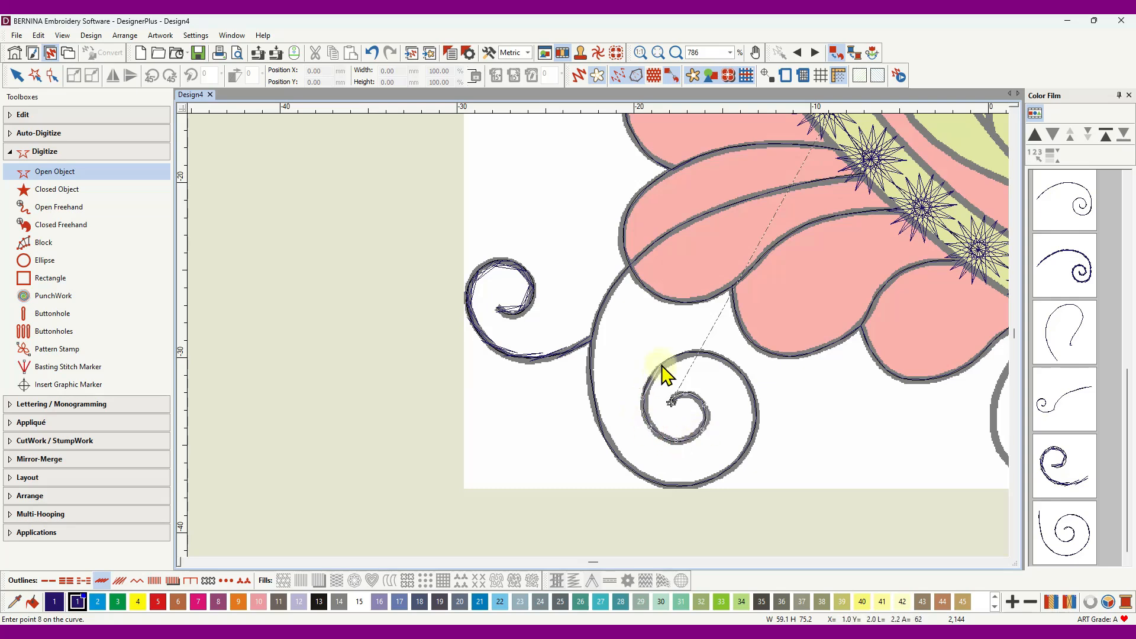
{"action": "left_click", "coordinate": [660, 364]}
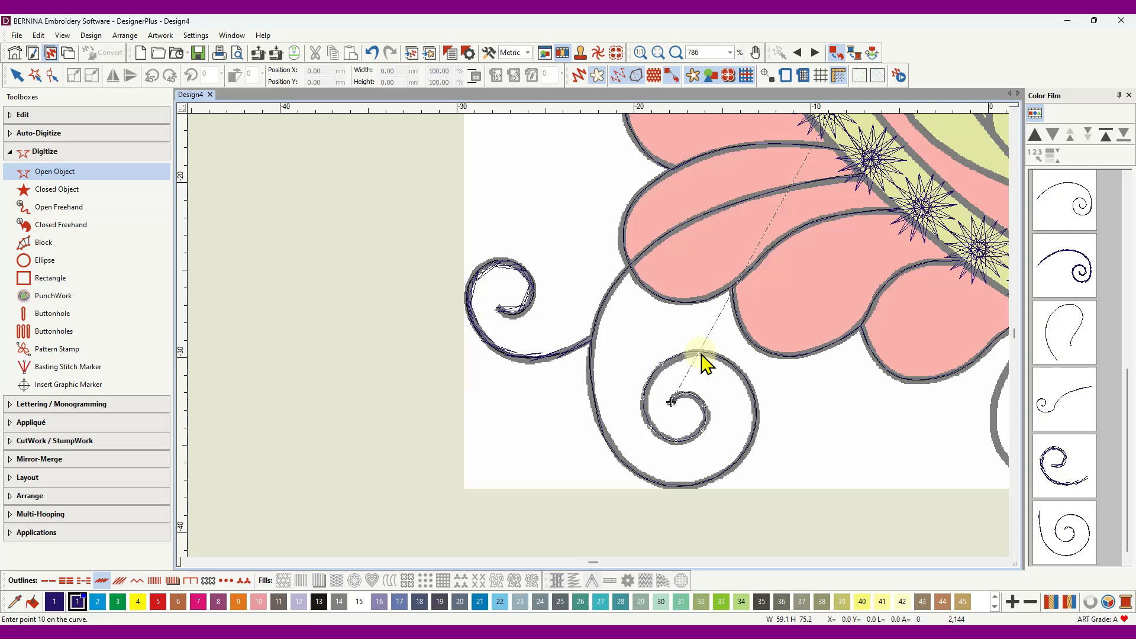
{"action": "left_click", "coordinate": [748, 383]}
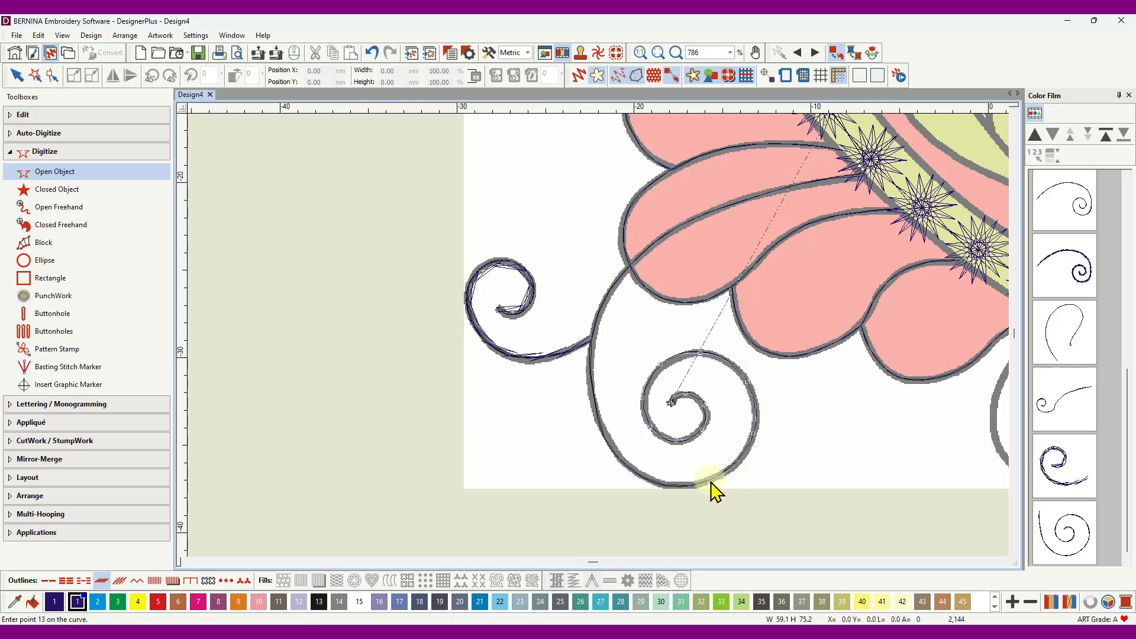
- Finish the open Backstitch object from the large scroll's outer loop up the stem and through the petal to the starred border
{"action": "left_click", "coordinate": [644, 477]}
{"action": "left_click", "coordinate": [610, 446]}
{"action": "left_click", "coordinate": [592, 398]}
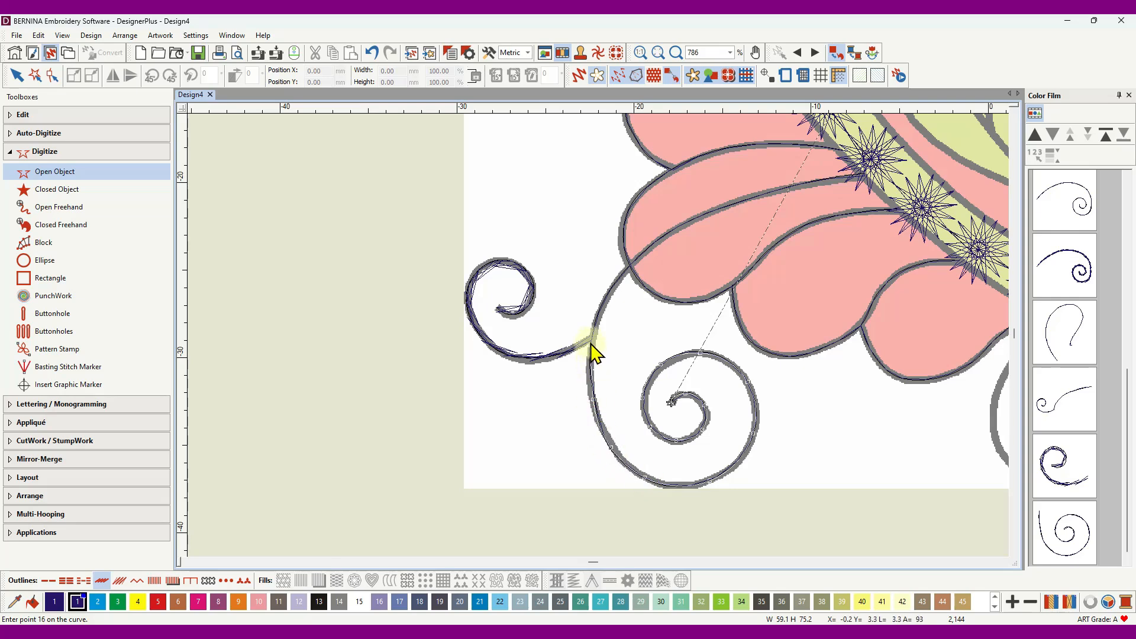
{"action": "left_click", "coordinate": [591, 339]}
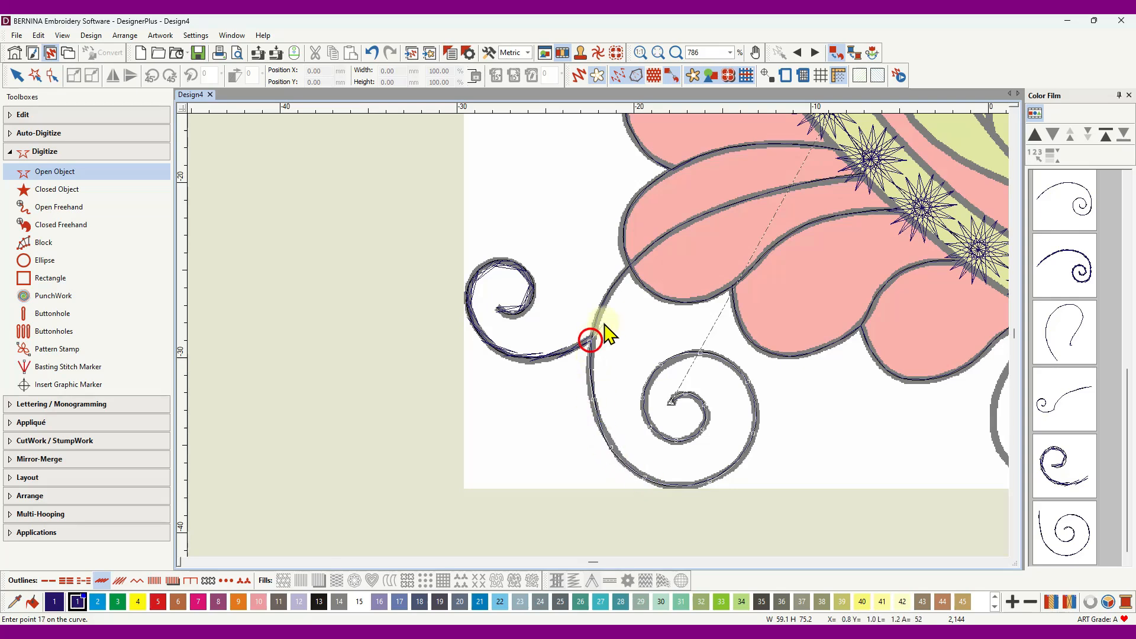
{"action": "left_click", "coordinate": [655, 243]}
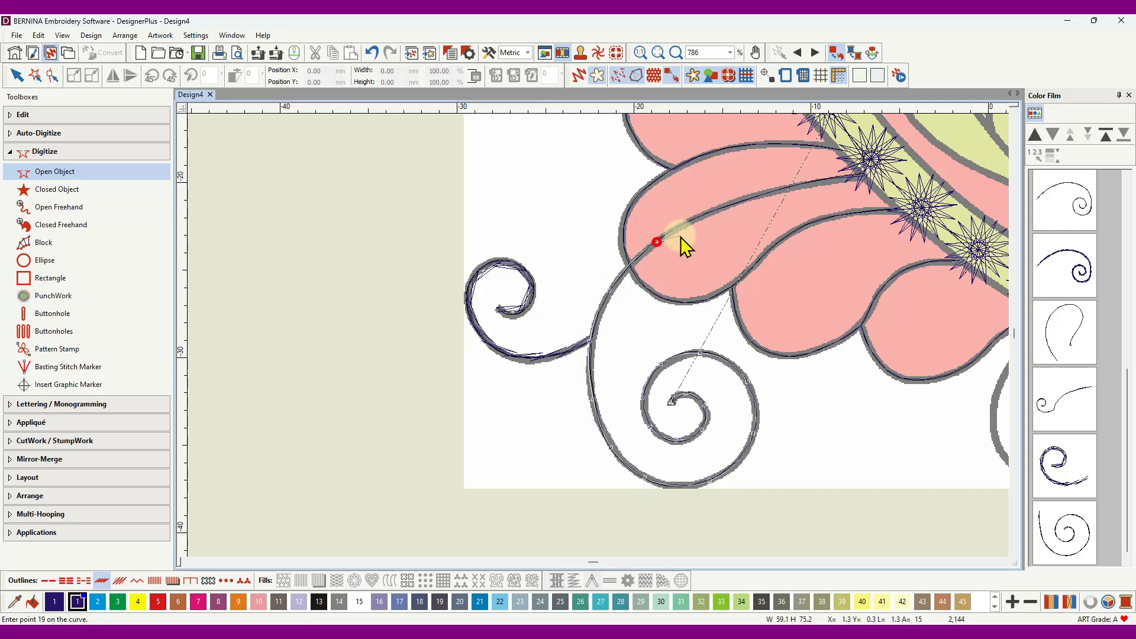
{"action": "left_click", "coordinate": [731, 204]}
{"action": "left_click", "coordinate": [816, 181]}
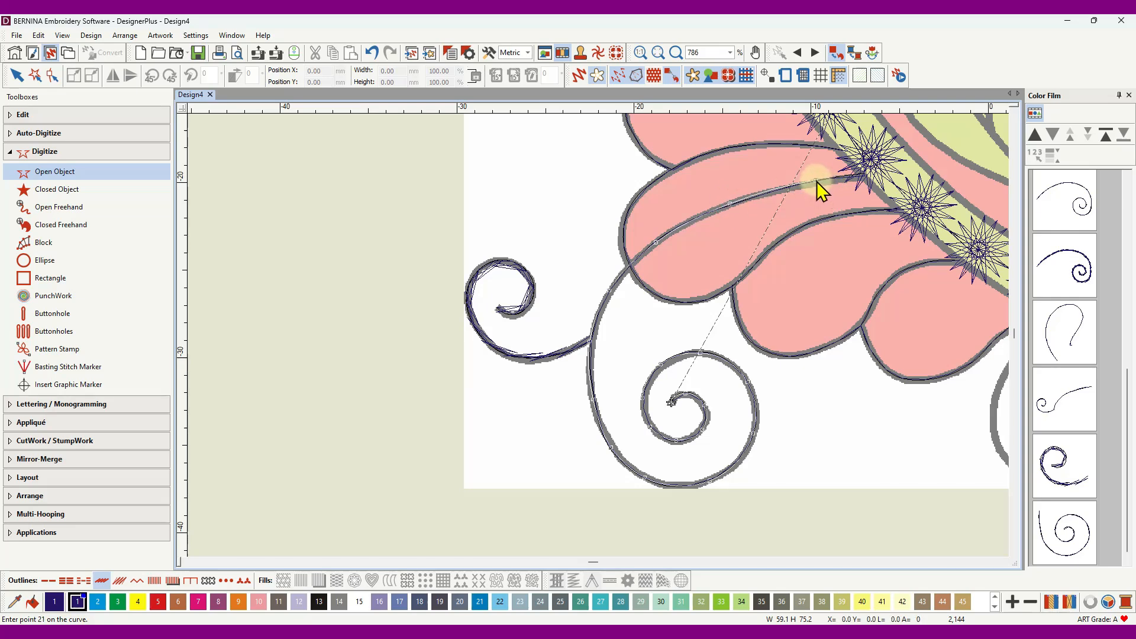
{"action": "left_click", "coordinate": [858, 180]}
{"action": "key", "text": "Return"}
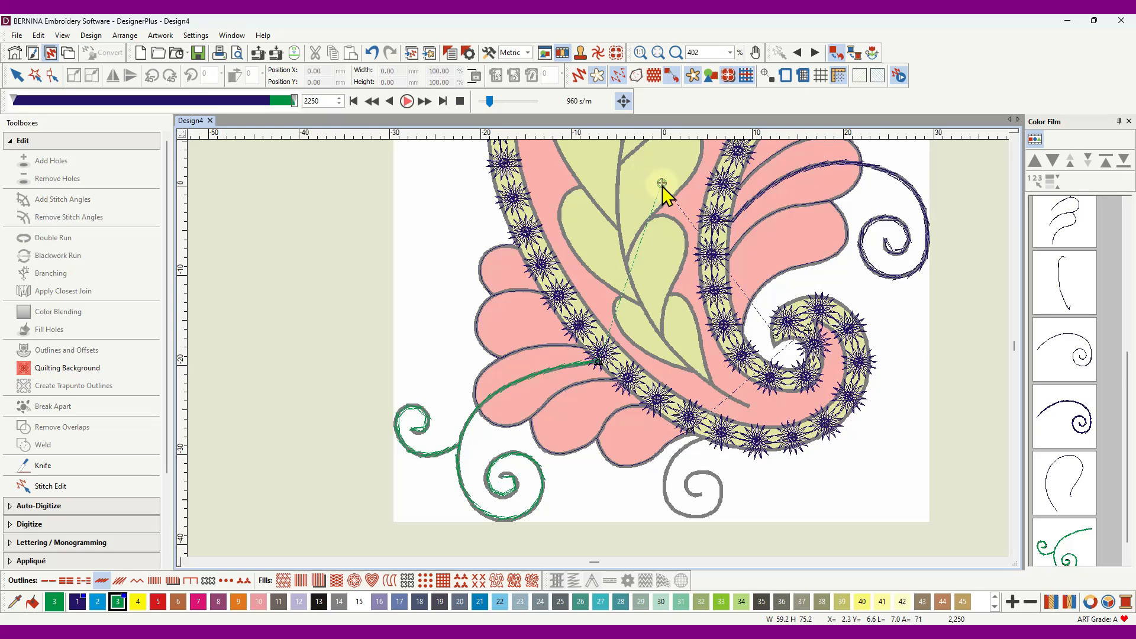
- Recolor the left scroll stitching with color 1 and deselect it
{"action": "left_click", "coordinate": [1066, 538]}
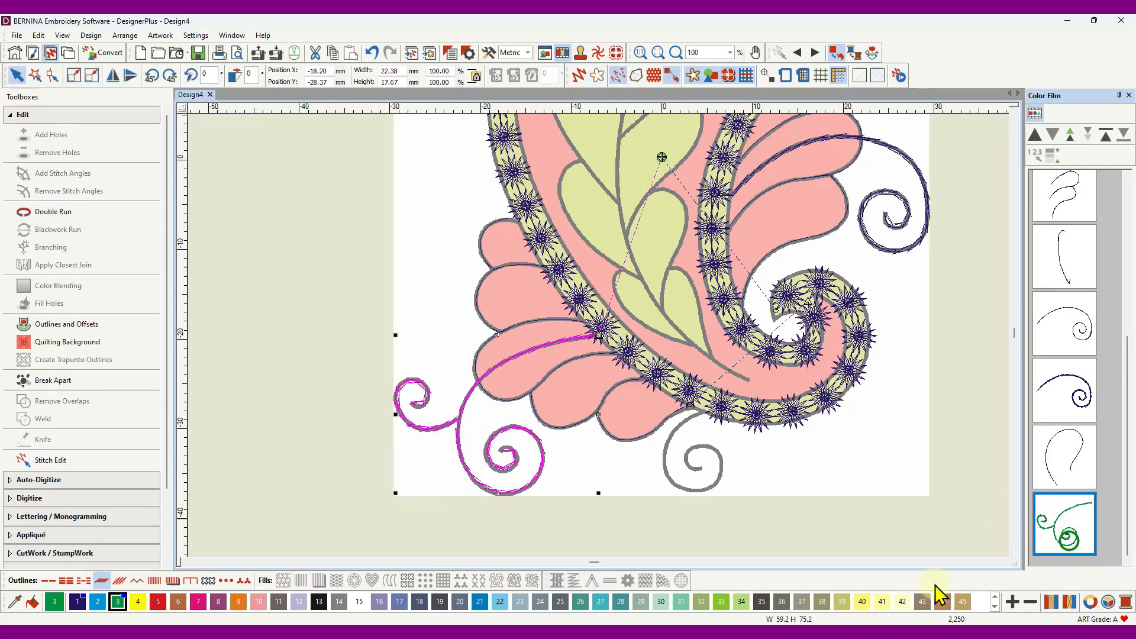
{"action": "left_click", "coordinate": [77, 601]}
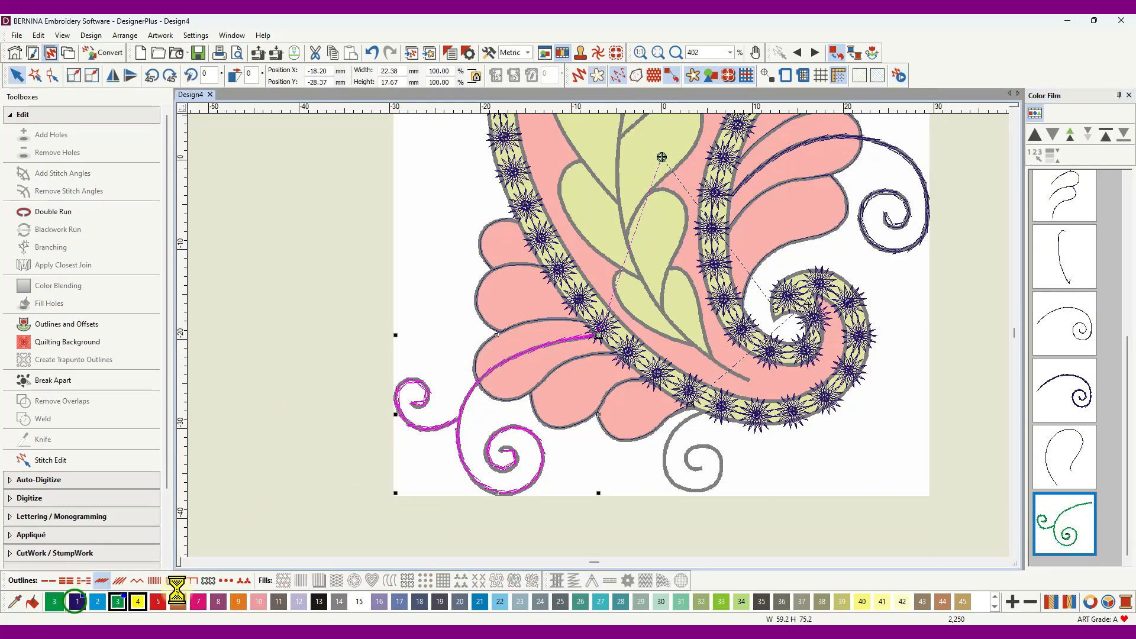
{"action": "left_click", "coordinate": [295, 394]}
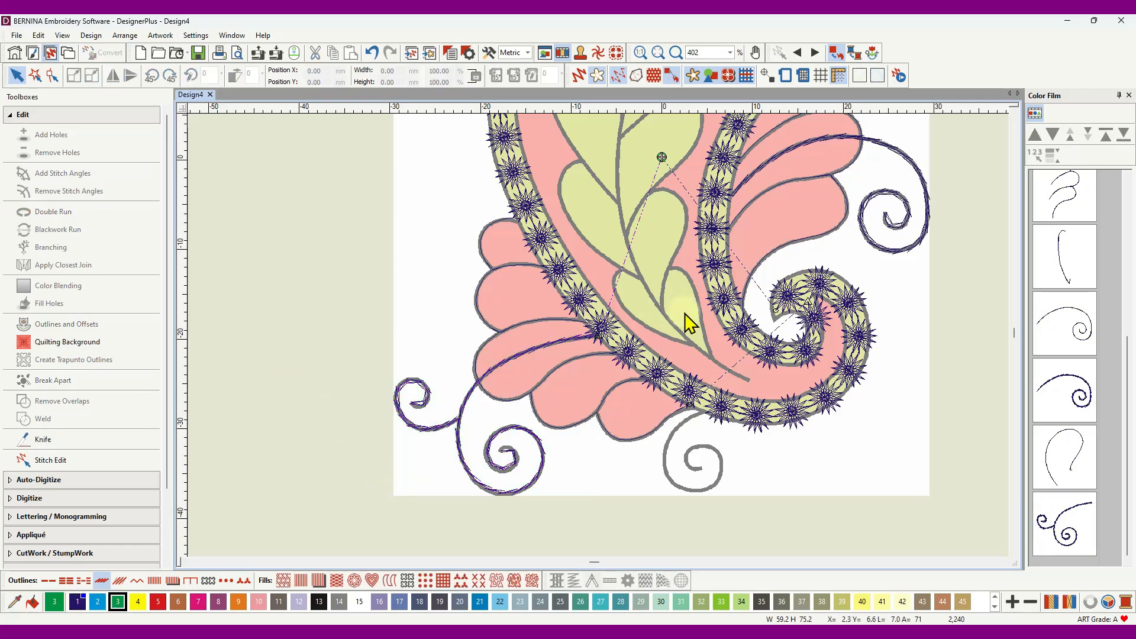
- Digitize an open Single Outline travel line along the border's lower edge from the left scroll stem to the lower middle scroll's base
{"action": "scroll", "coordinate": [598, 337], "scroll_direction": "up", "scroll_amount": 8}
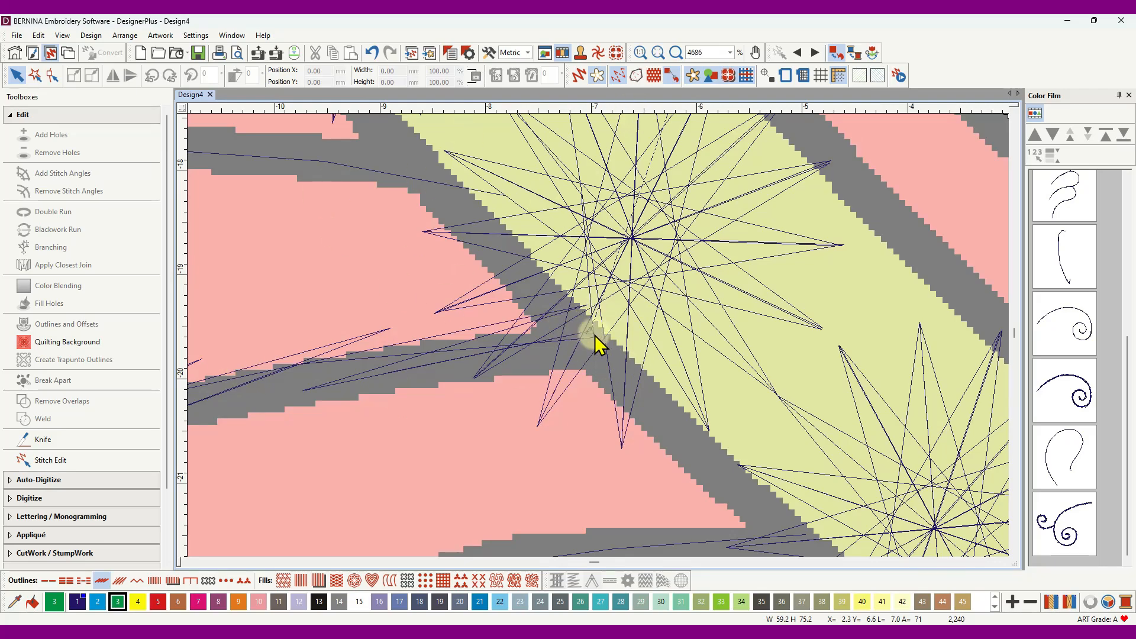
{"action": "scroll", "coordinate": [592, 340], "scroll_direction": "down", "scroll_amount": 8}
{"action": "scroll", "coordinate": [599, 336], "scroll_direction": "down", "scroll_amount": 2}
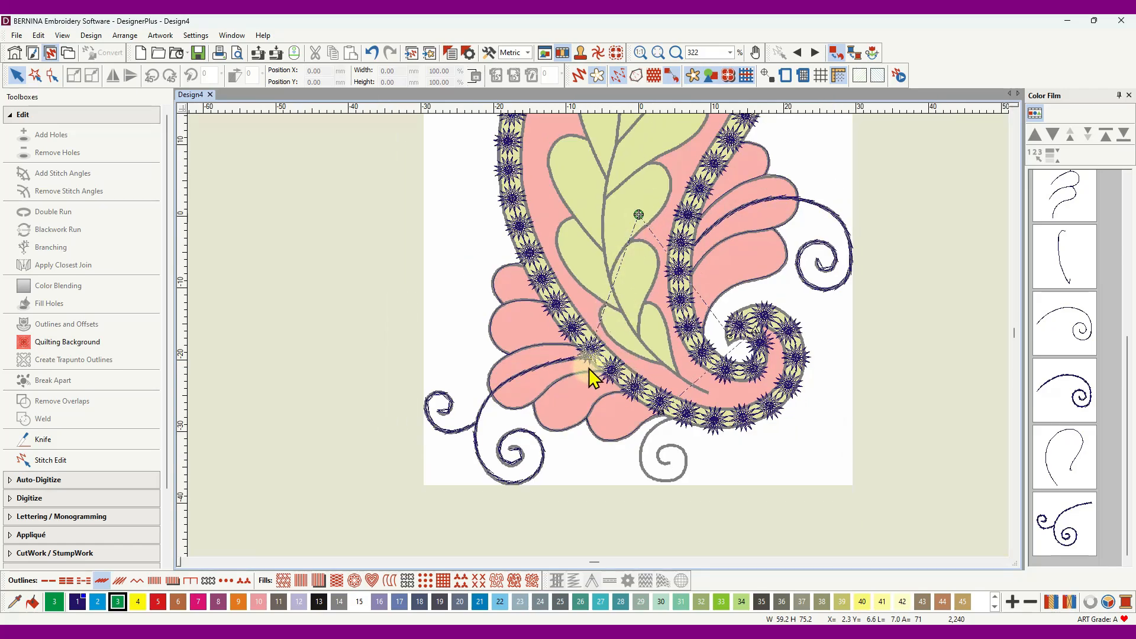
{"action": "scroll", "coordinate": [588, 368], "scroll_direction": "up", "scroll_amount": 4}
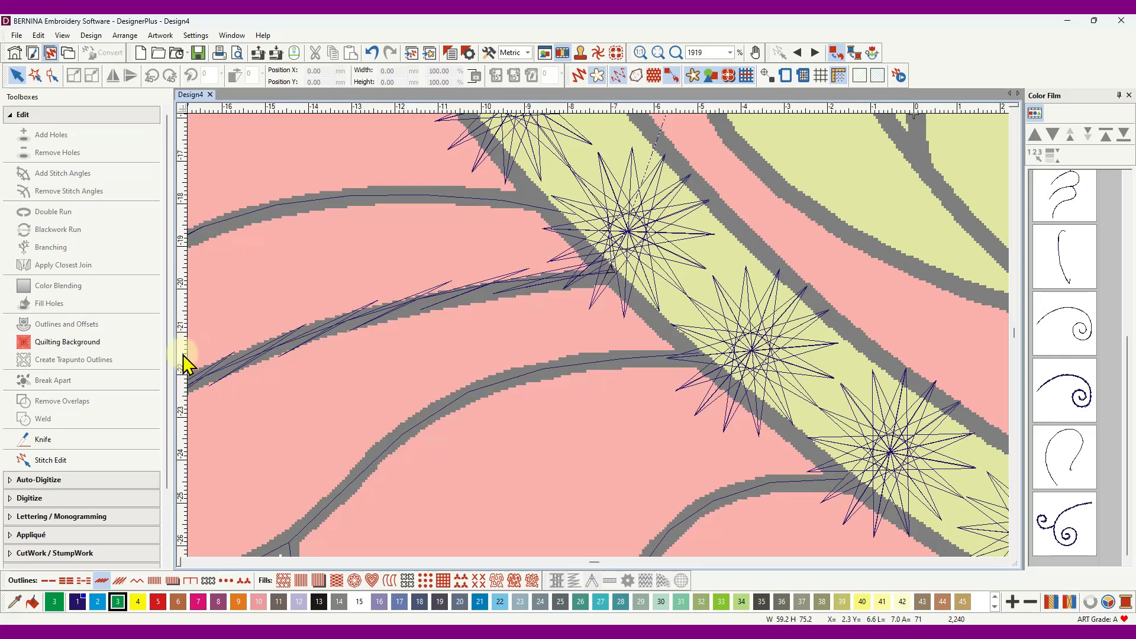
{"action": "left_click", "coordinate": [64, 502]}
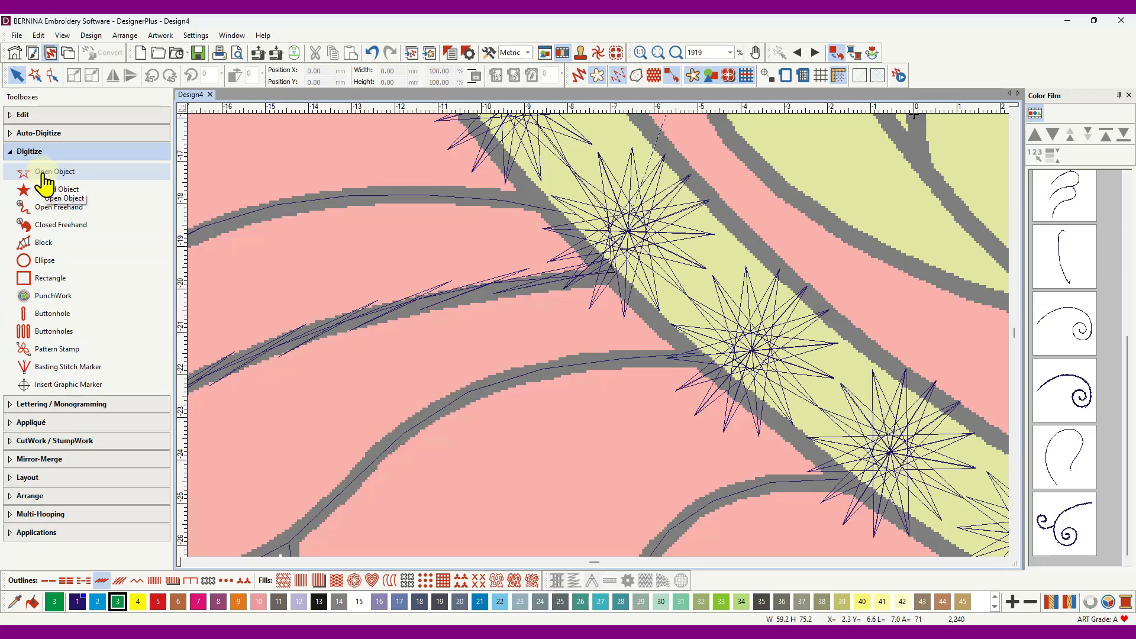
{"action": "left_click", "coordinate": [43, 173]}
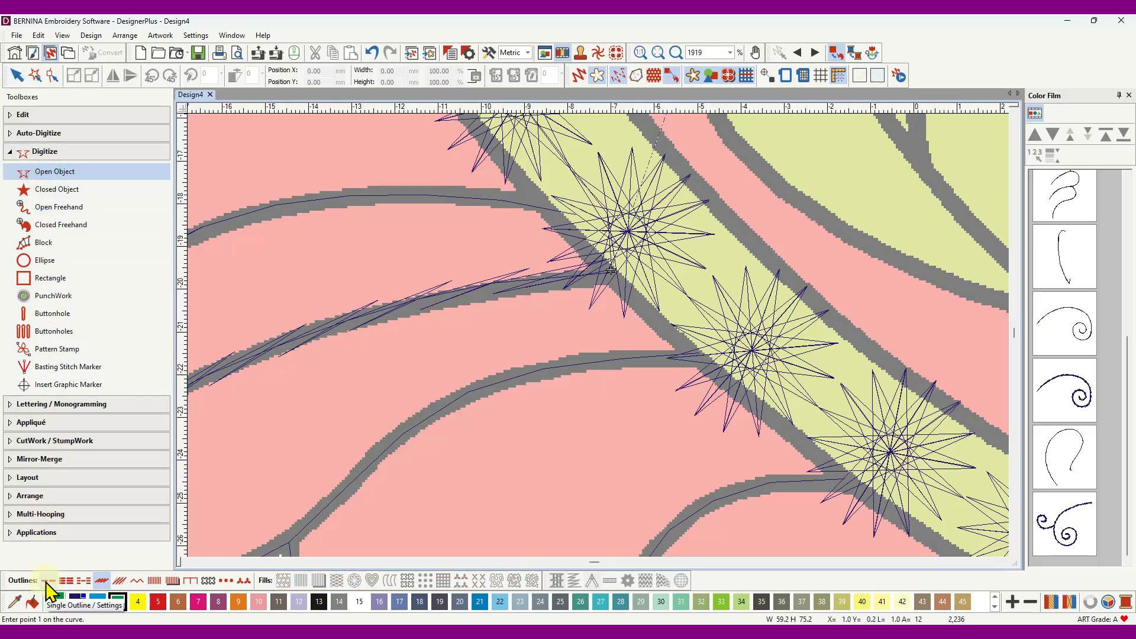
{"action": "scroll", "coordinate": [601, 346], "scroll_direction": "down", "scroll_amount": 5}
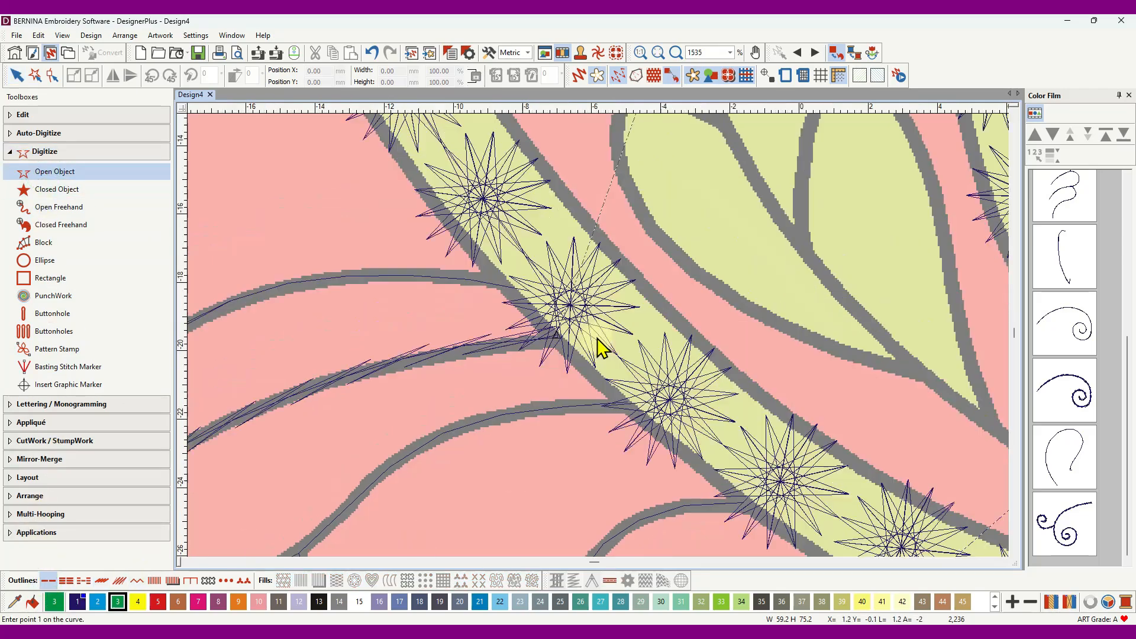
{"action": "scroll", "coordinate": [601, 347], "scroll_direction": "down", "scroll_amount": 1}
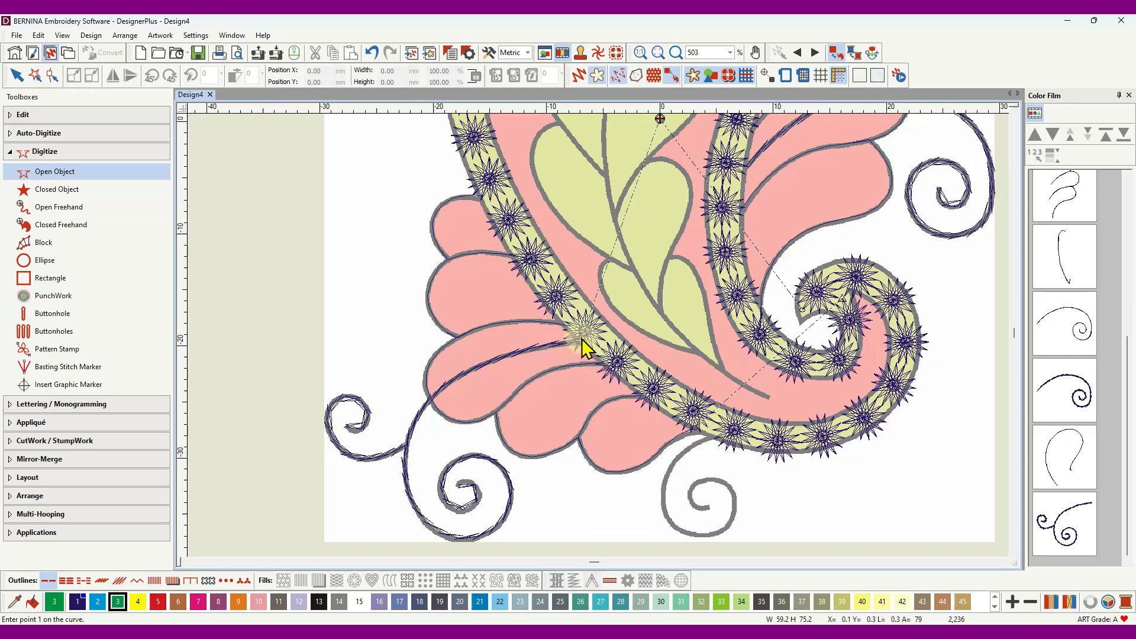
{"action": "left_click", "coordinate": [581, 342]}
{"action": "left_click", "coordinate": [582, 341]}
{"action": "left_click", "coordinate": [613, 363]}
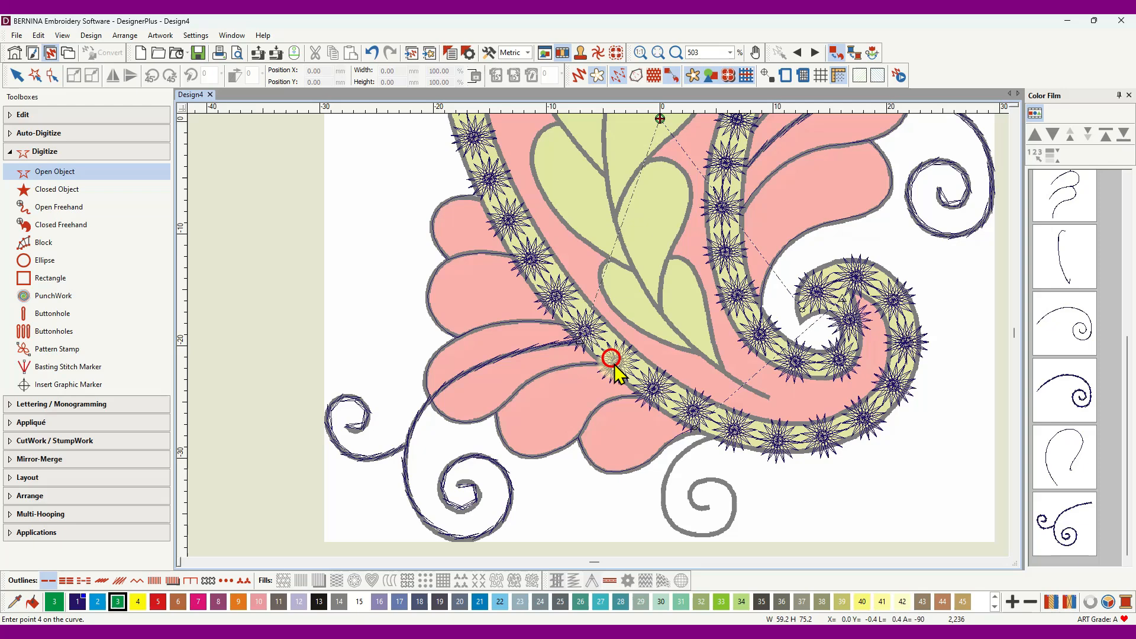
{"action": "left_click", "coordinate": [651, 397]}
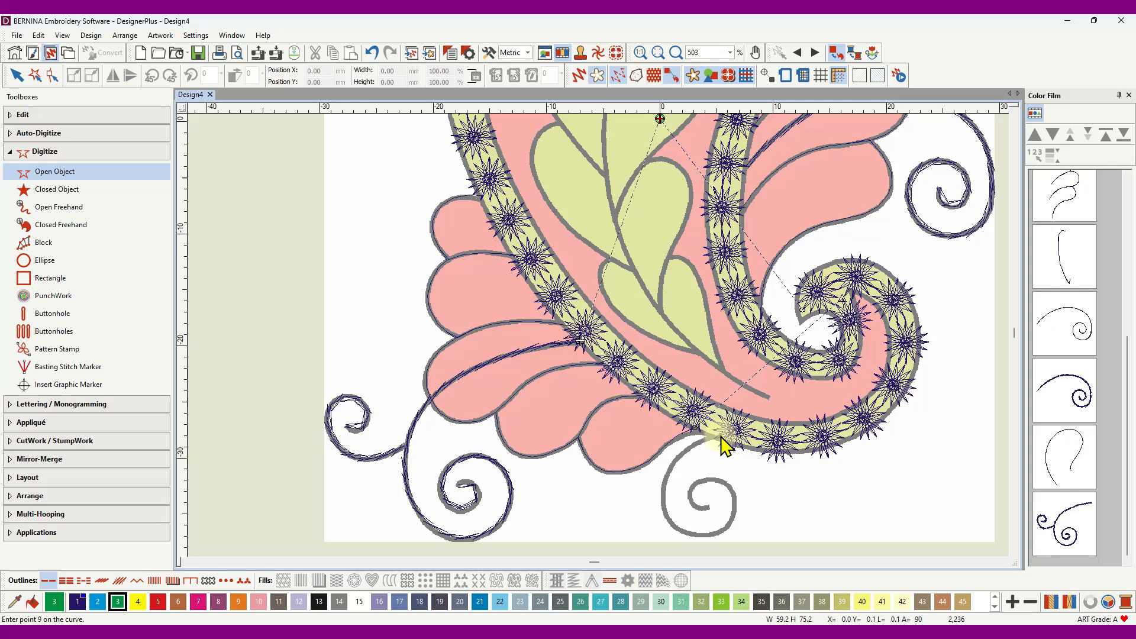
{"action": "key", "text": "Return"}
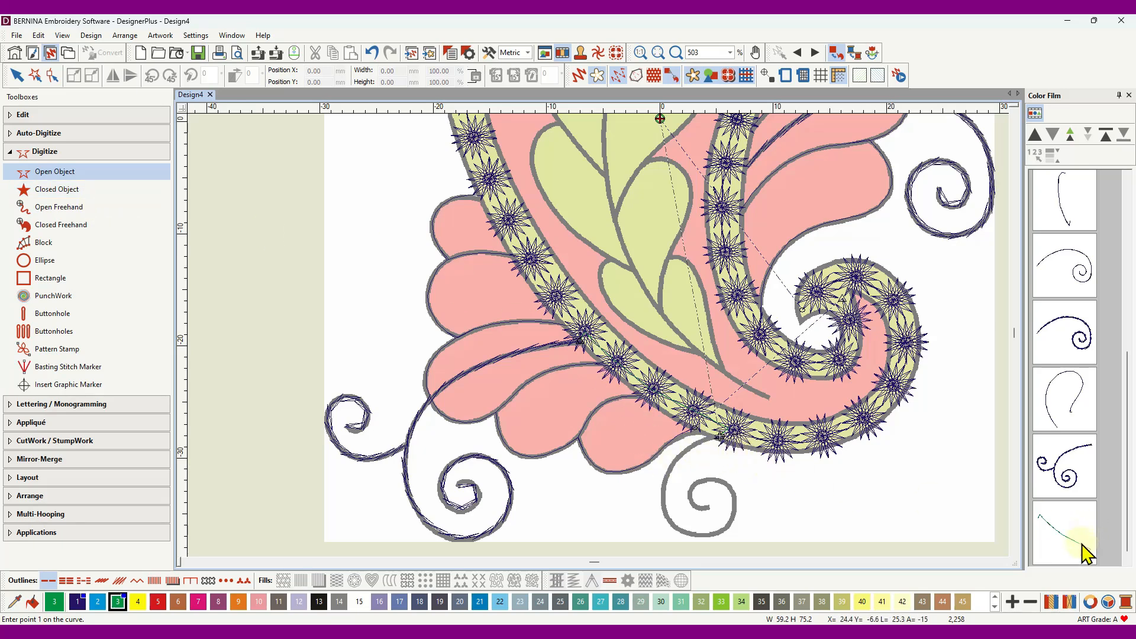
- Recolor the new travel line with color 1, and make color 1 current for digitizing open objects
{"action": "left_click", "coordinate": [16, 74]}
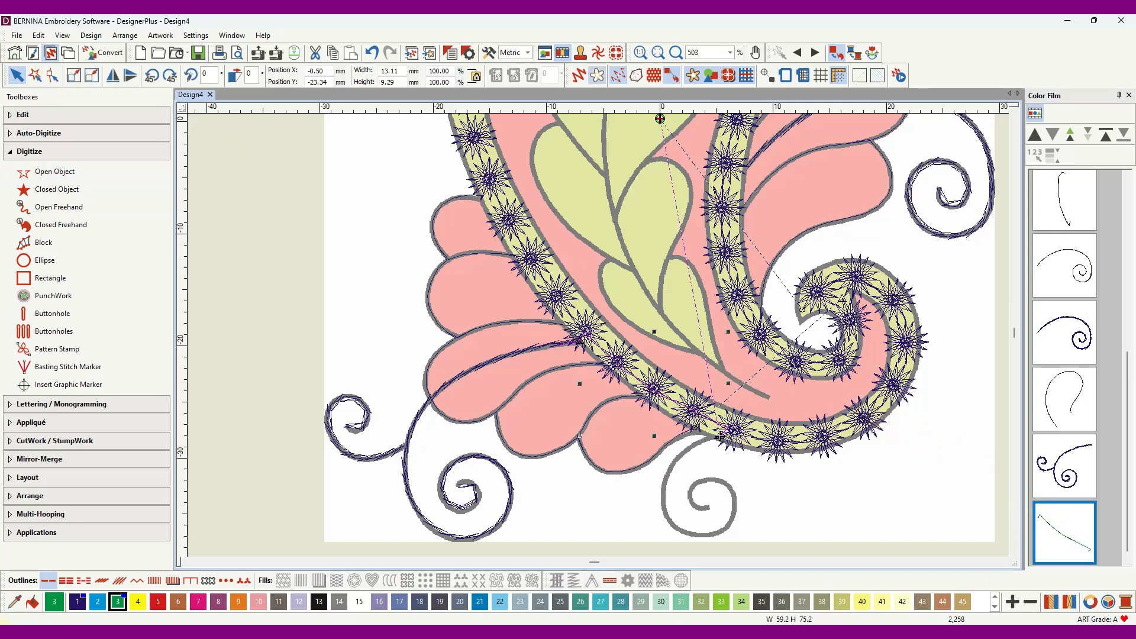
{"action": "left_click", "coordinate": [77, 605]}
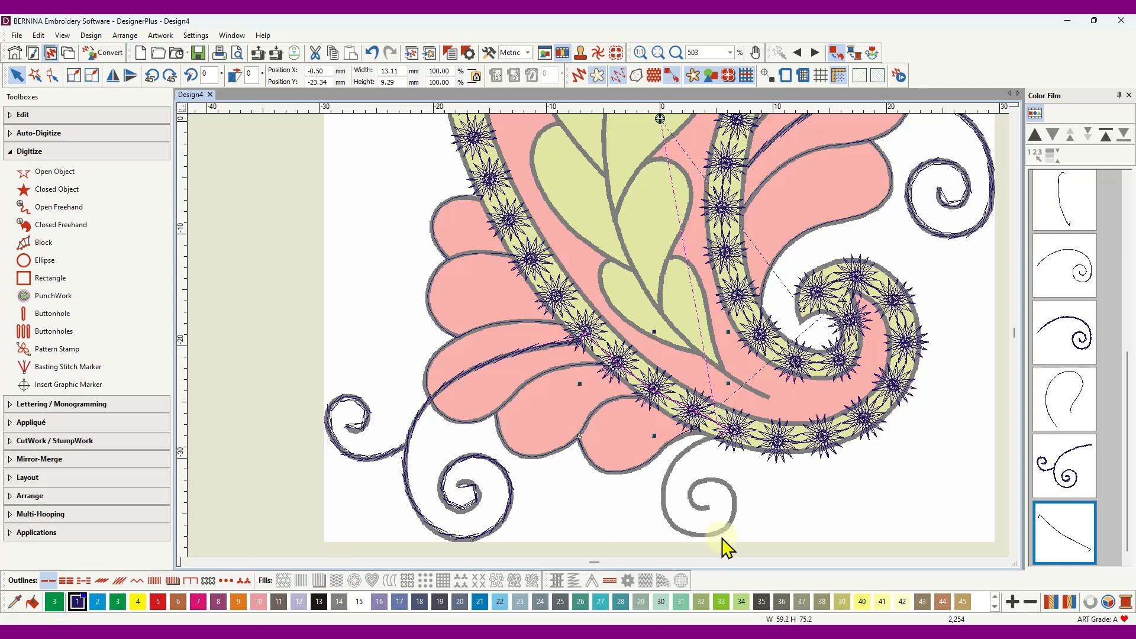
{"action": "key", "text": "ctrl+a"}
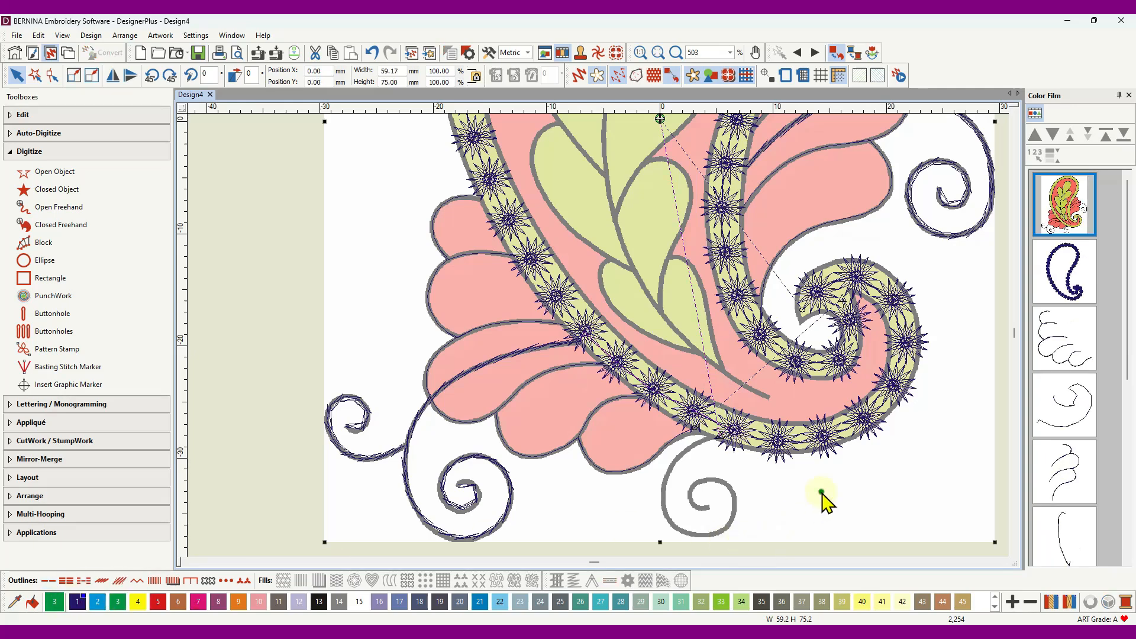
{"action": "left_click", "coordinate": [75, 603]}
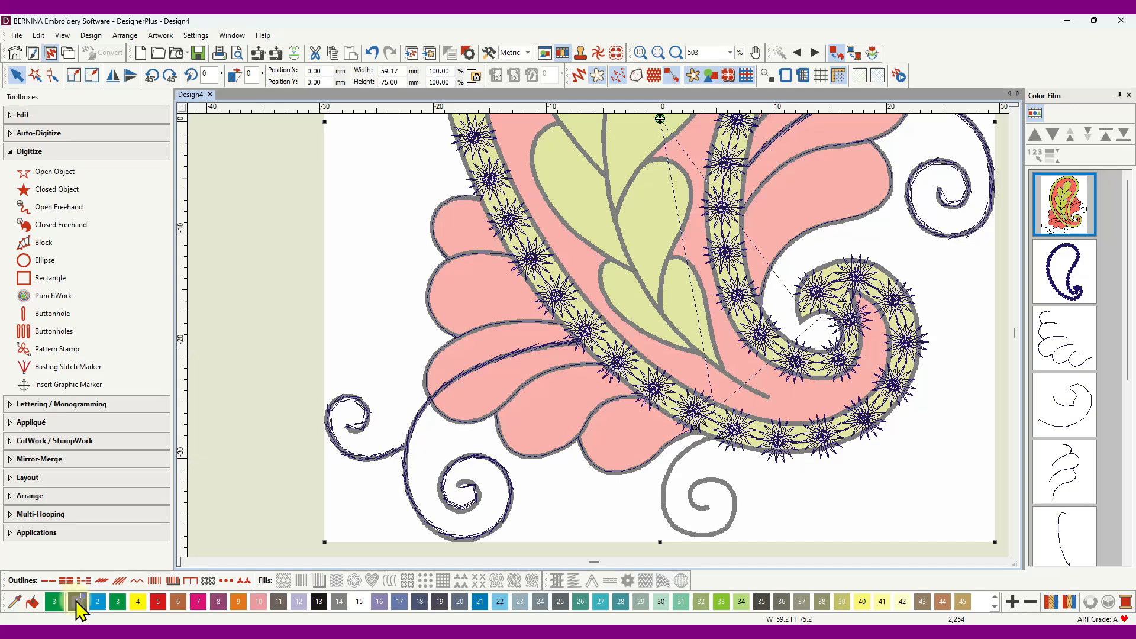
{"action": "left_click", "coordinate": [62, 175]}
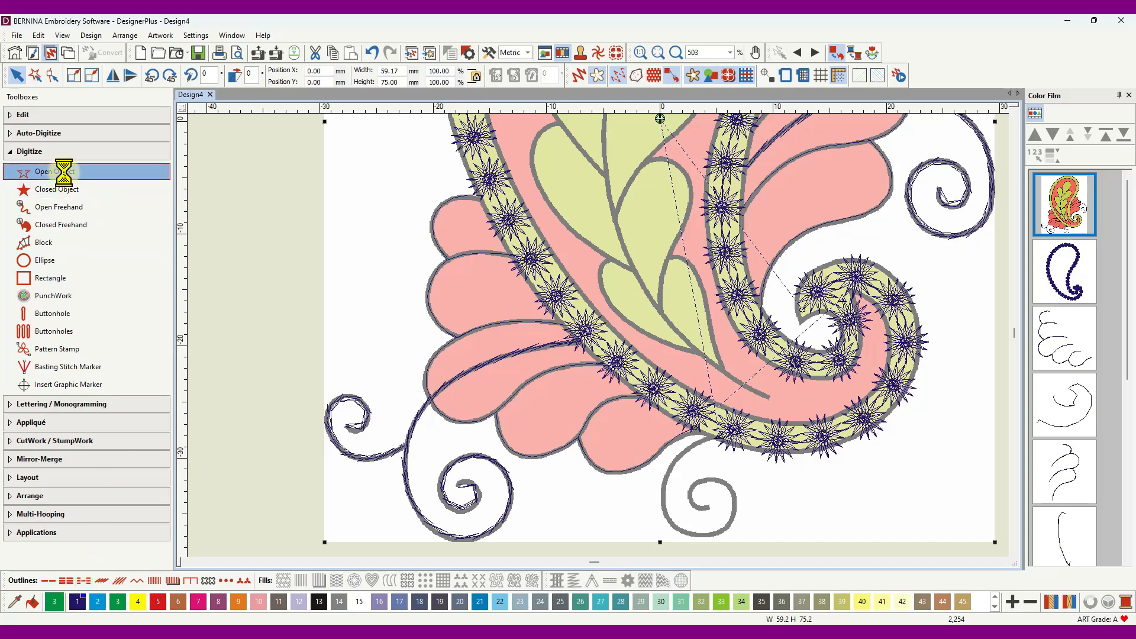
{"action": "left_click", "coordinate": [77, 603]}
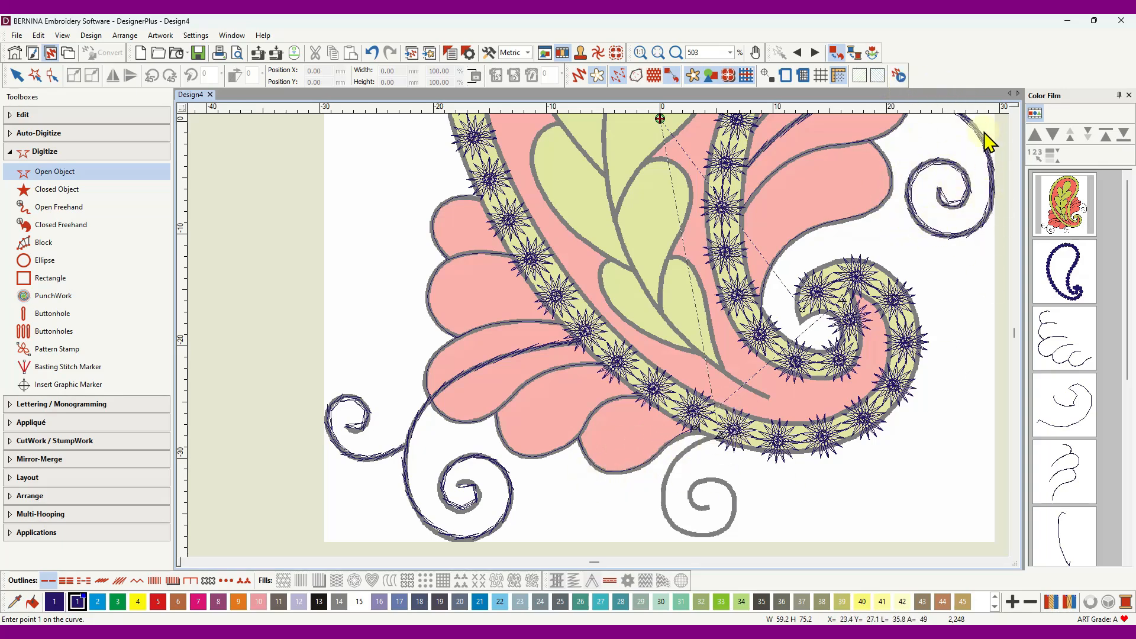
- Digitize an open Single Outline object from the border around the lower middle scroll to its spiral center
{"action": "left_click", "coordinate": [721, 437]}
{"action": "left_click", "coordinate": [693, 447]}
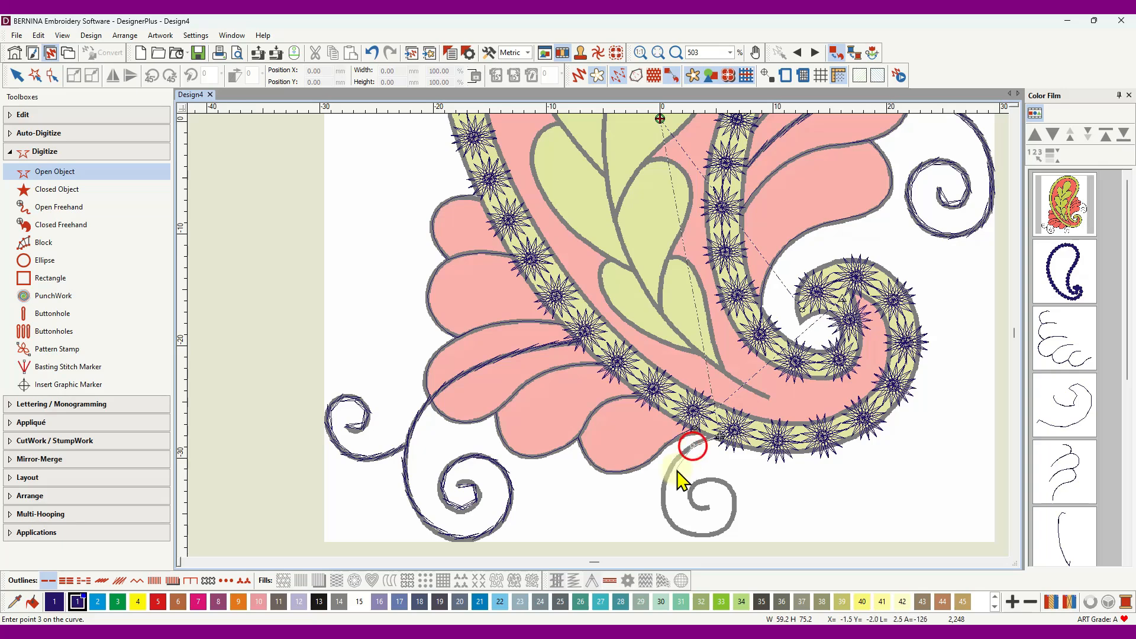
{"action": "left_click", "coordinate": [666, 484]}
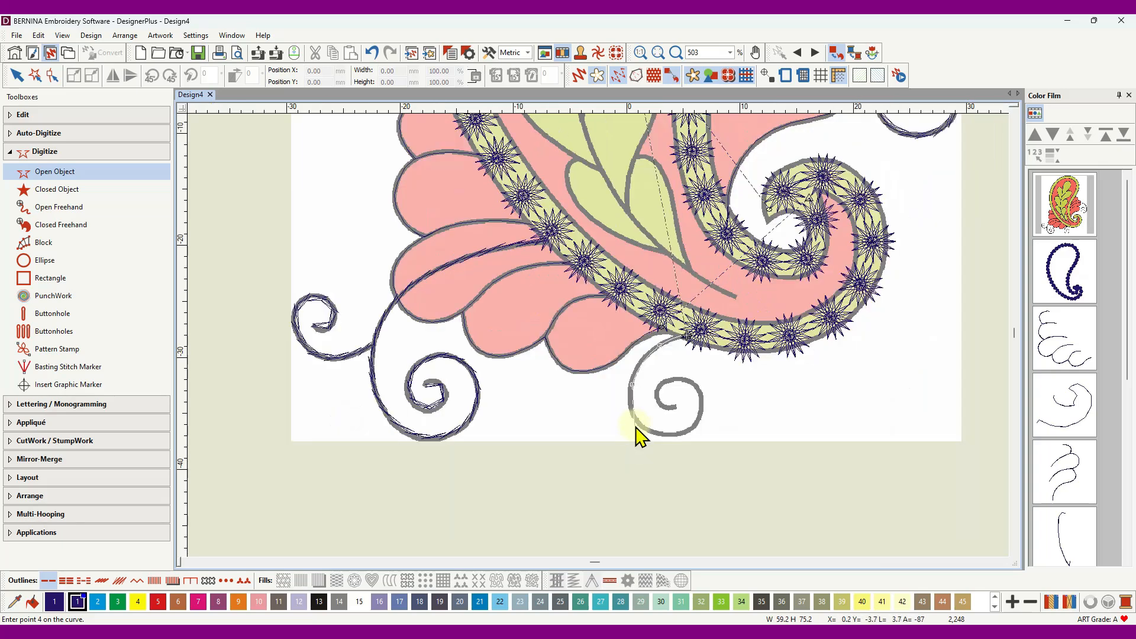
{"action": "left_click", "coordinate": [638, 422]}
{"action": "left_click", "coordinate": [676, 434]}
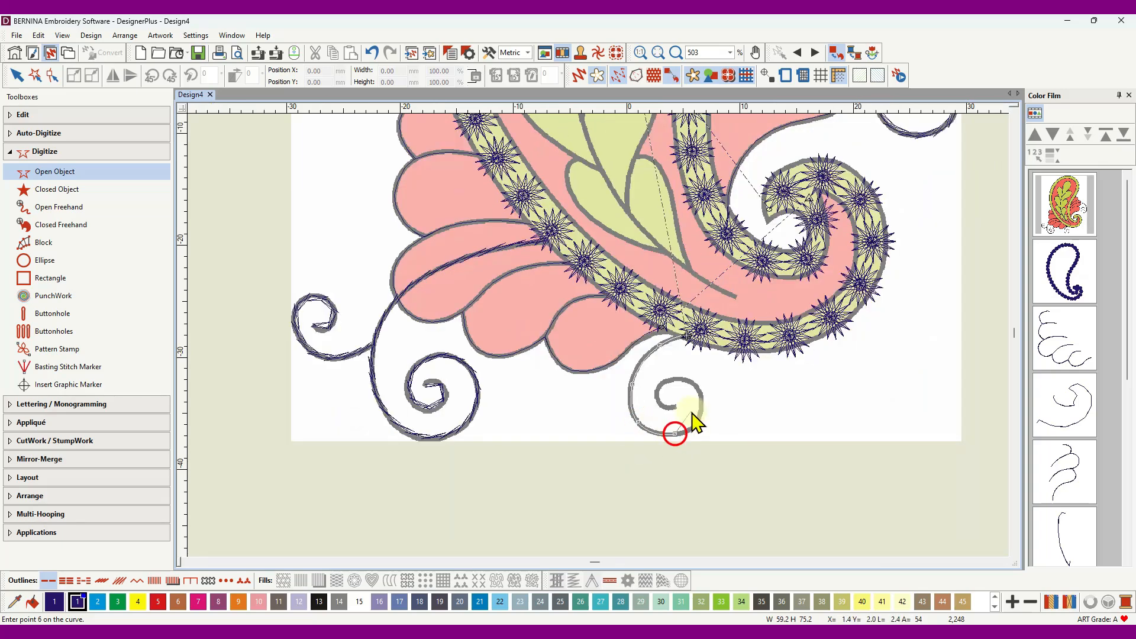
{"action": "left_click", "coordinate": [701, 413]}
{"action": "left_click", "coordinate": [657, 390]}
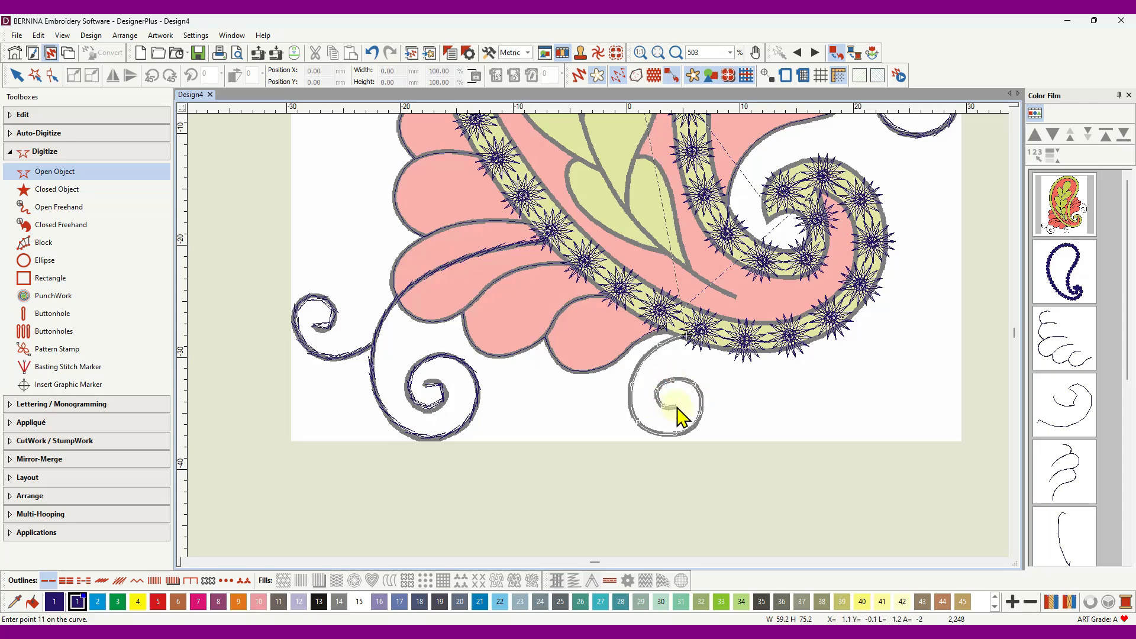
{"action": "key", "text": "Return"}
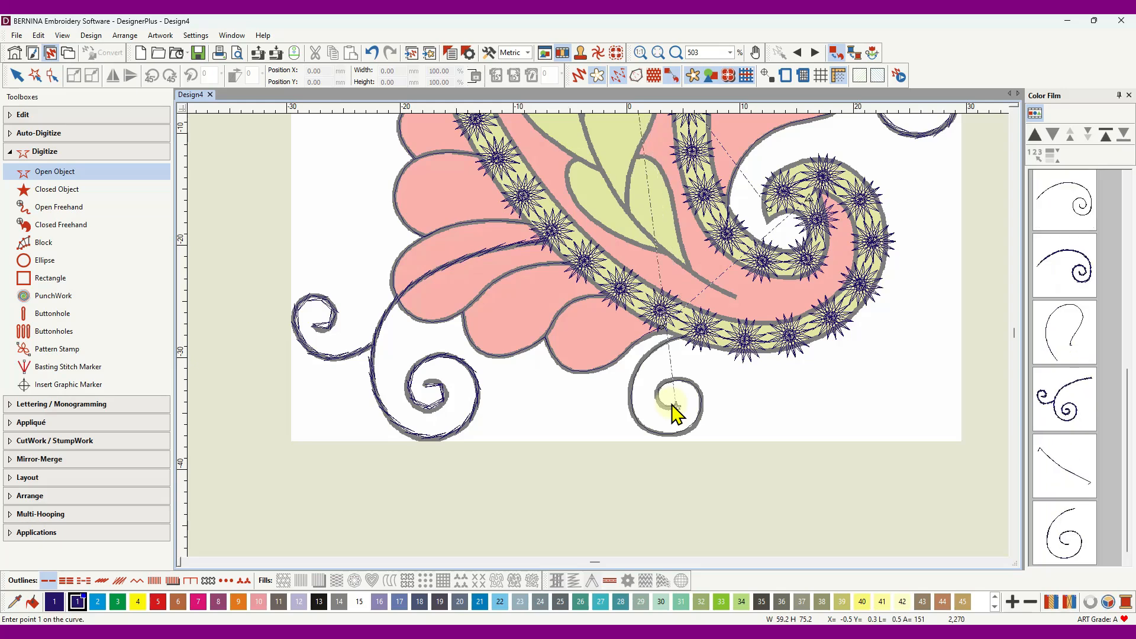
- Apply Double Run to the lower middle scroll, set the return copy to Backstitch, and deselect it
{"action": "left_click", "coordinate": [1074, 548]}
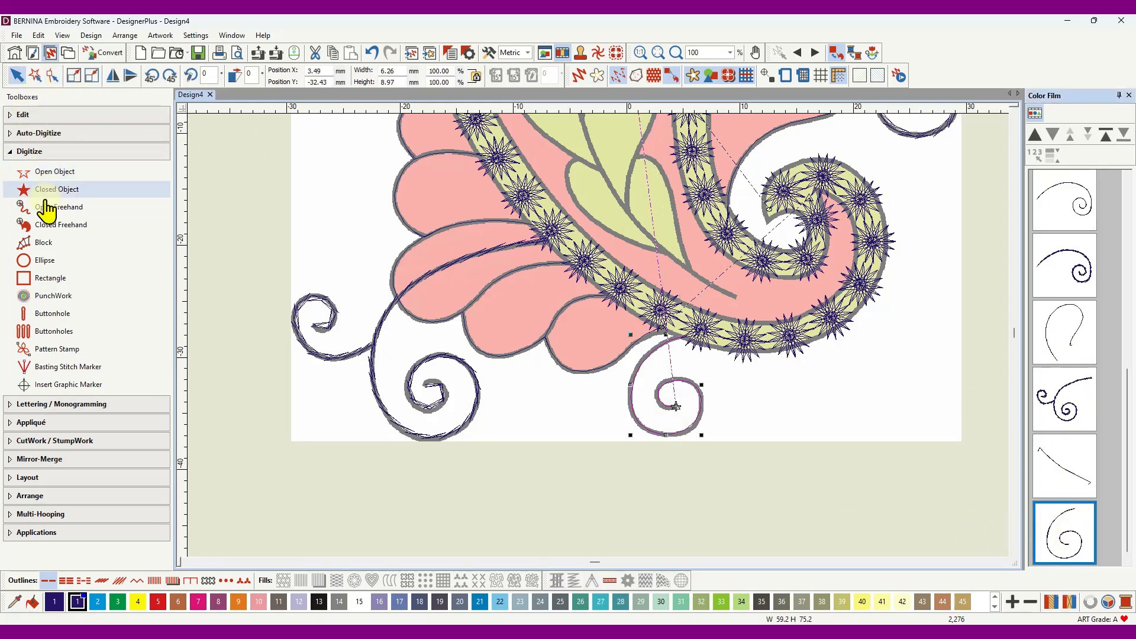
{"action": "left_click", "coordinate": [45, 116]}
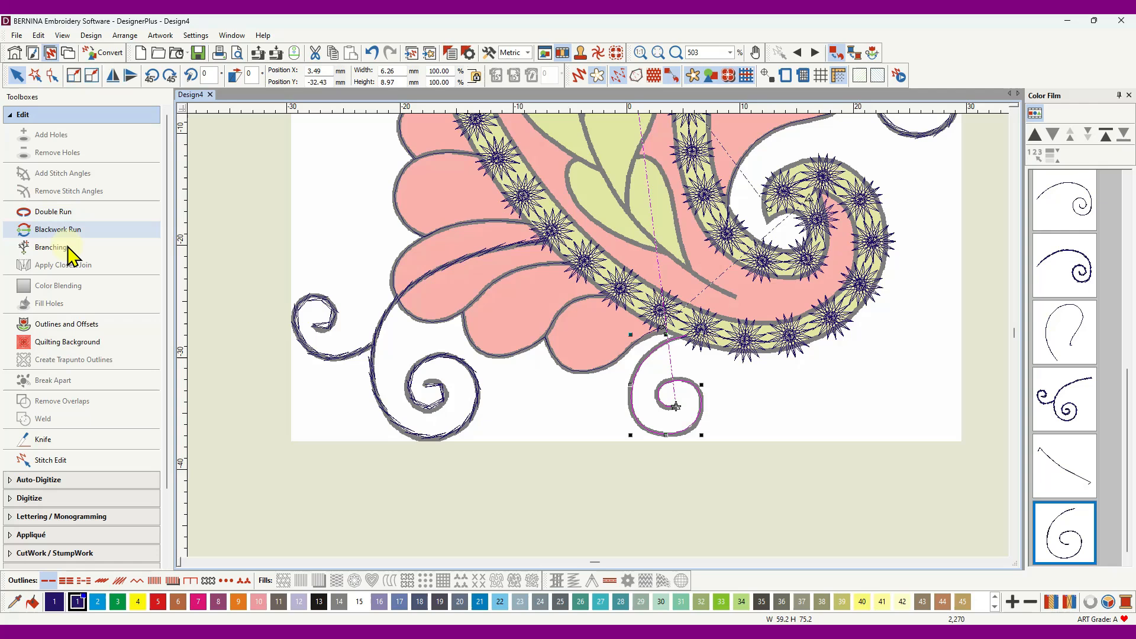
{"action": "left_click", "coordinate": [53, 213]}
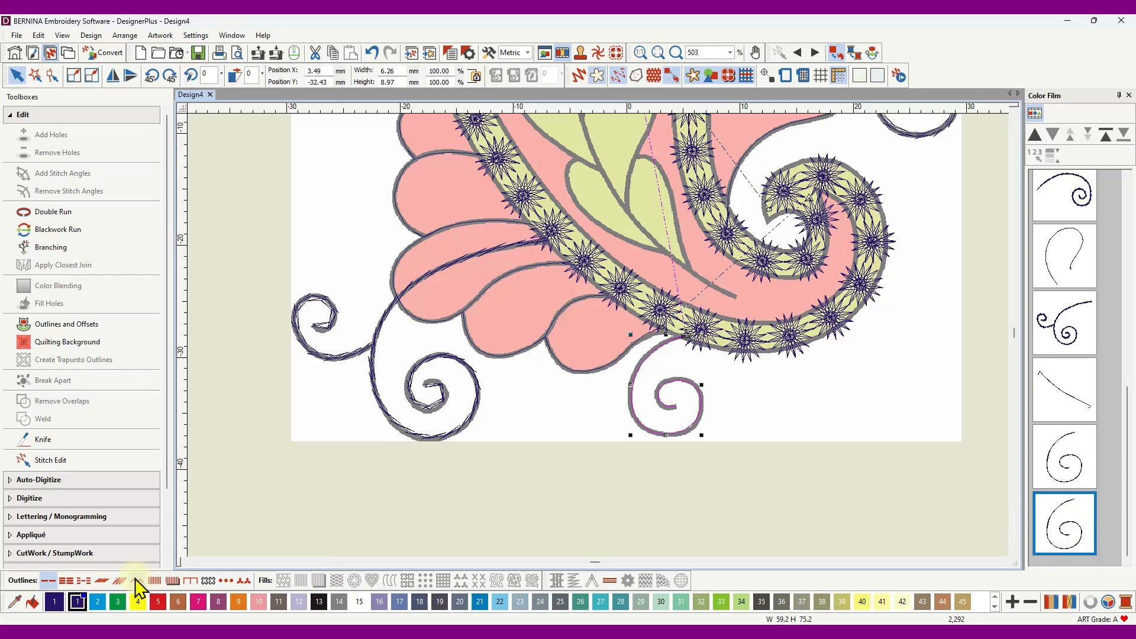
{"action": "left_click", "coordinate": [103, 582]}
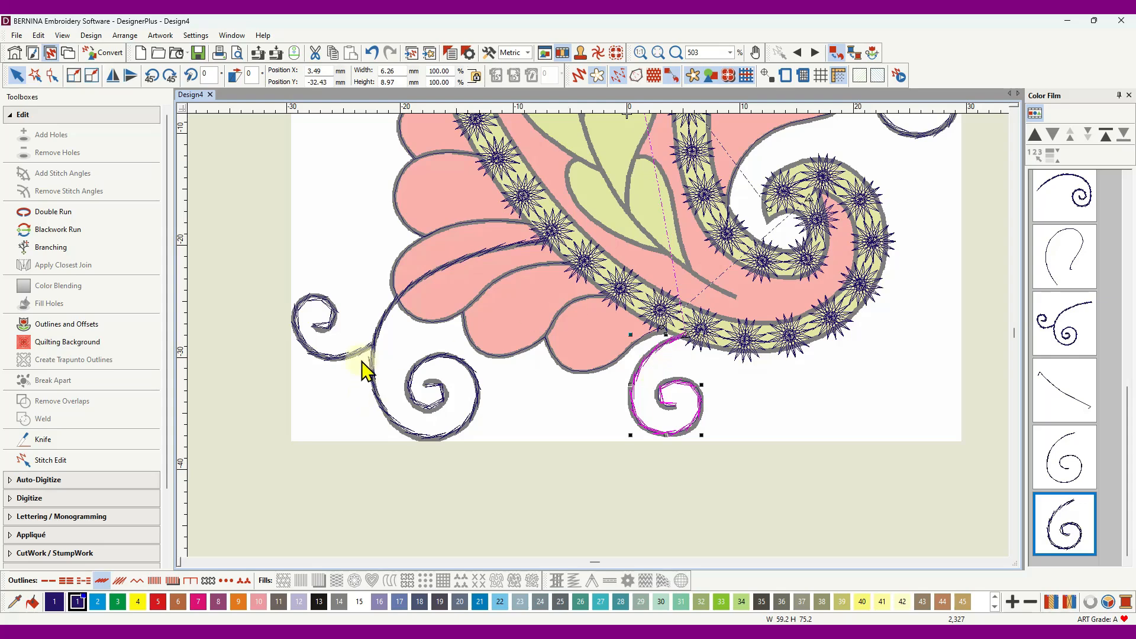
{"action": "scroll", "coordinate": [719, 288], "scroll_direction": "down", "scroll_amount": 1}
{"action": "scroll", "coordinate": [597, 341], "scroll_direction": "down", "scroll_amount": 7}
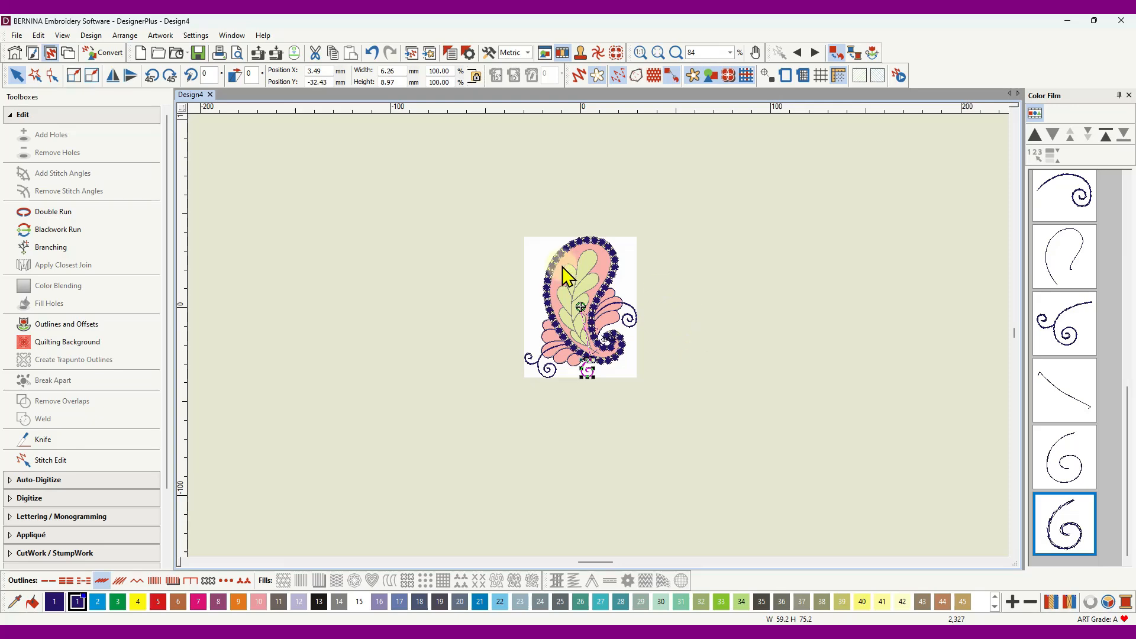
{"action": "left_click", "coordinate": [14, 73]}
{"action": "left_click", "coordinate": [487, 268]}
{"action": "scroll", "coordinate": [606, 355], "scroll_direction": "up", "scroll_amount": 6}
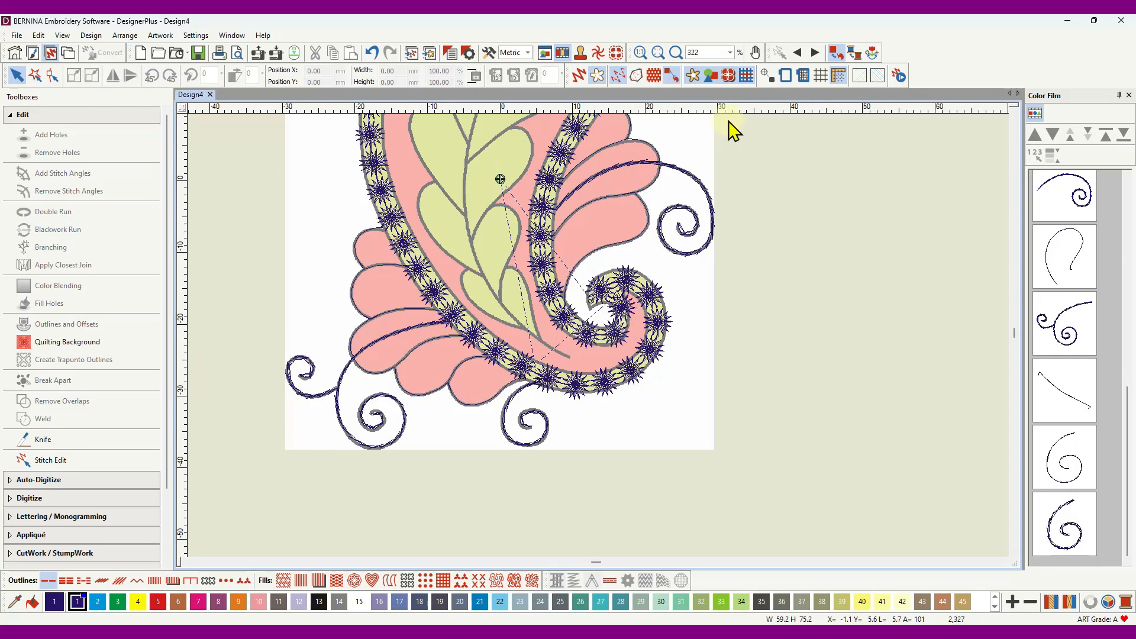
- Turn the stitch display on and begin an open object up the central stem to the base of the top leaf
{"action": "left_click", "coordinate": [577, 76]}
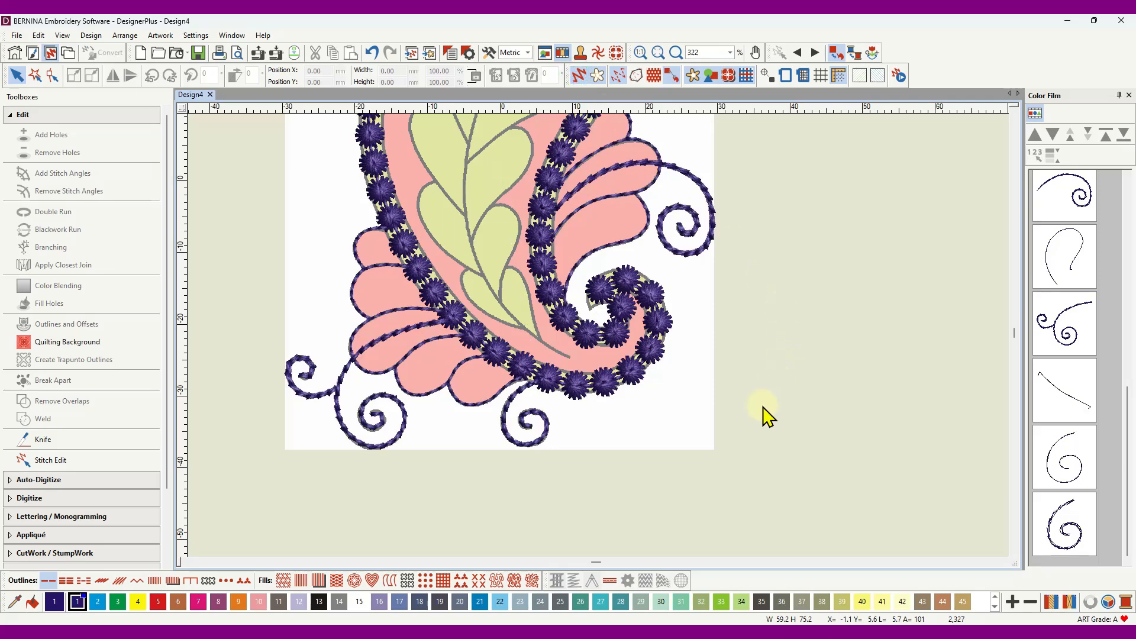
{"action": "scroll", "coordinate": [599, 336], "scroll_direction": "down", "scroll_amount": 3}
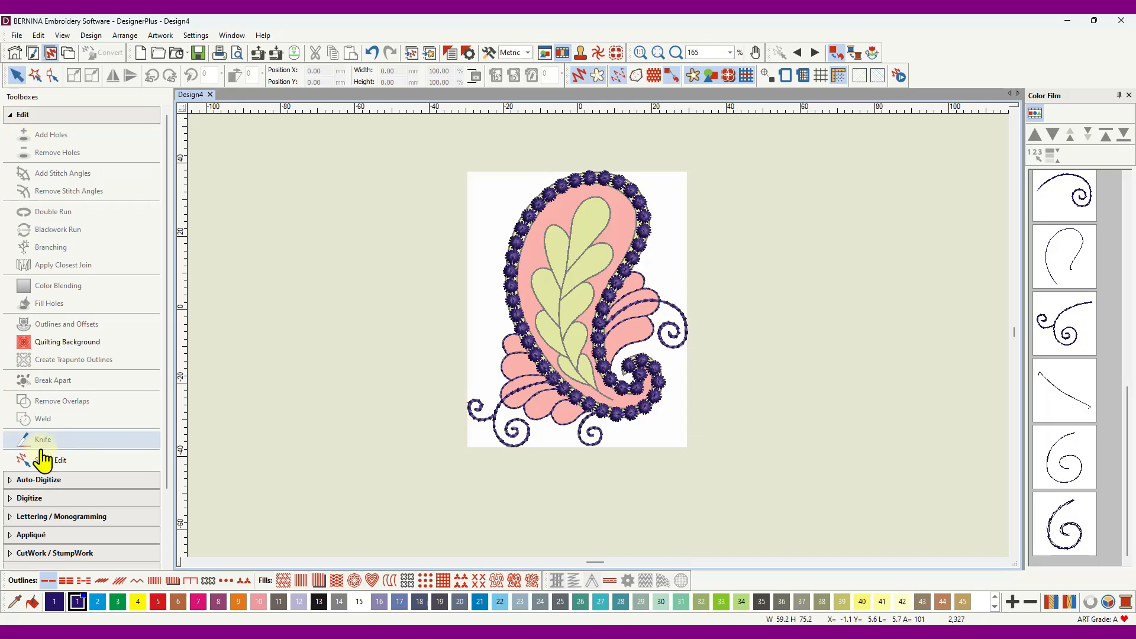
{"action": "left_click", "coordinate": [27, 499]}
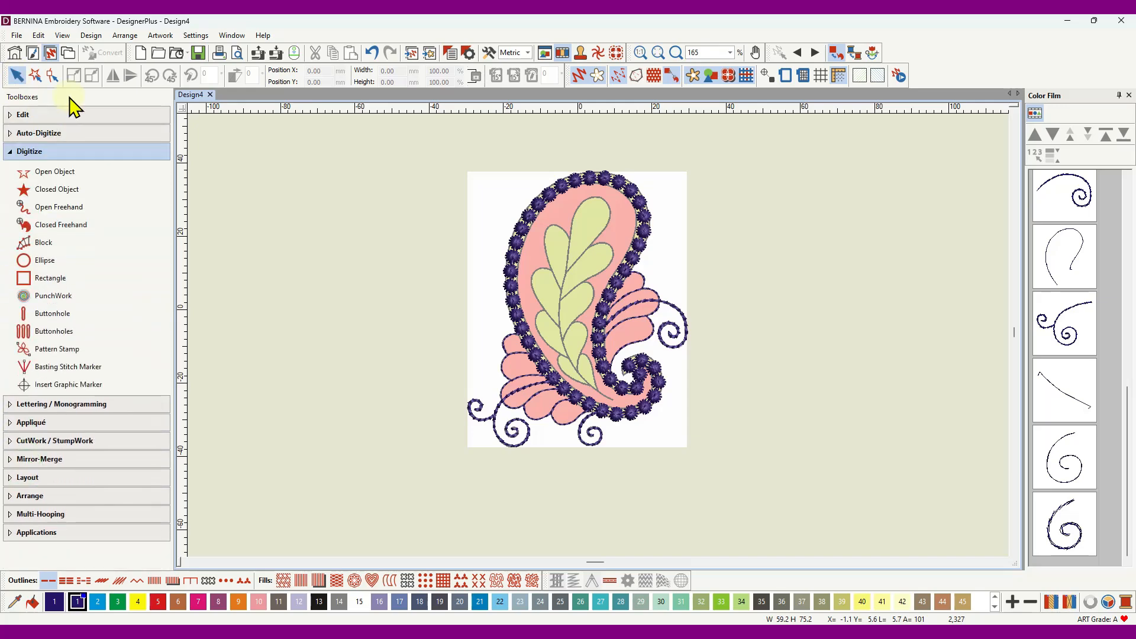
{"action": "left_click", "coordinate": [55, 172]}
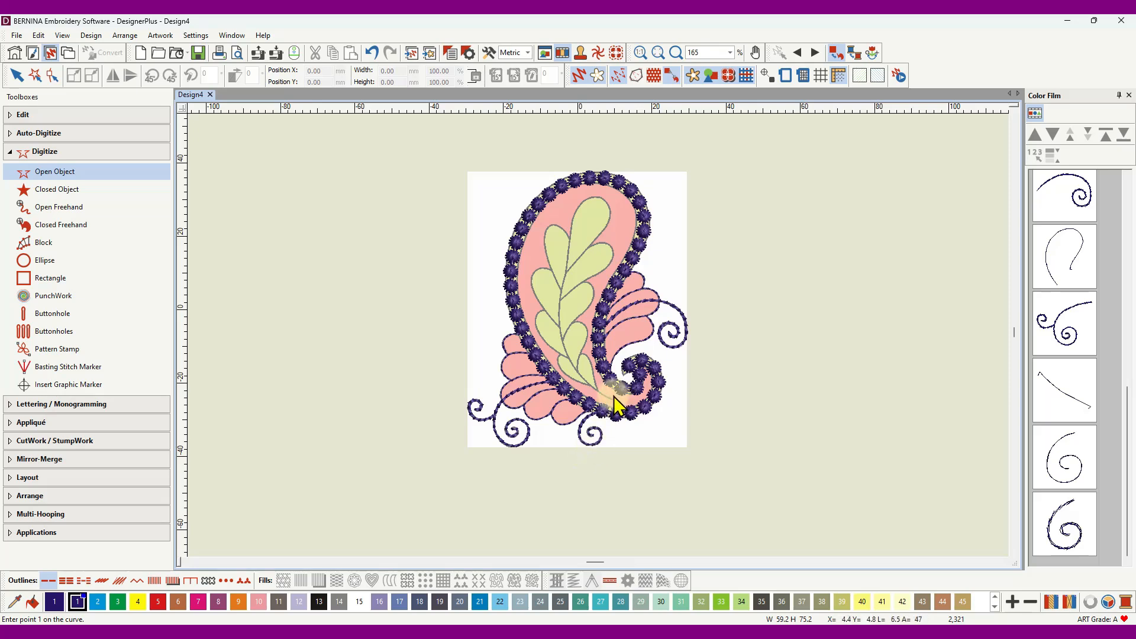
{"action": "left_click", "coordinate": [563, 342]}
{"action": "left_click", "coordinate": [559, 296]}
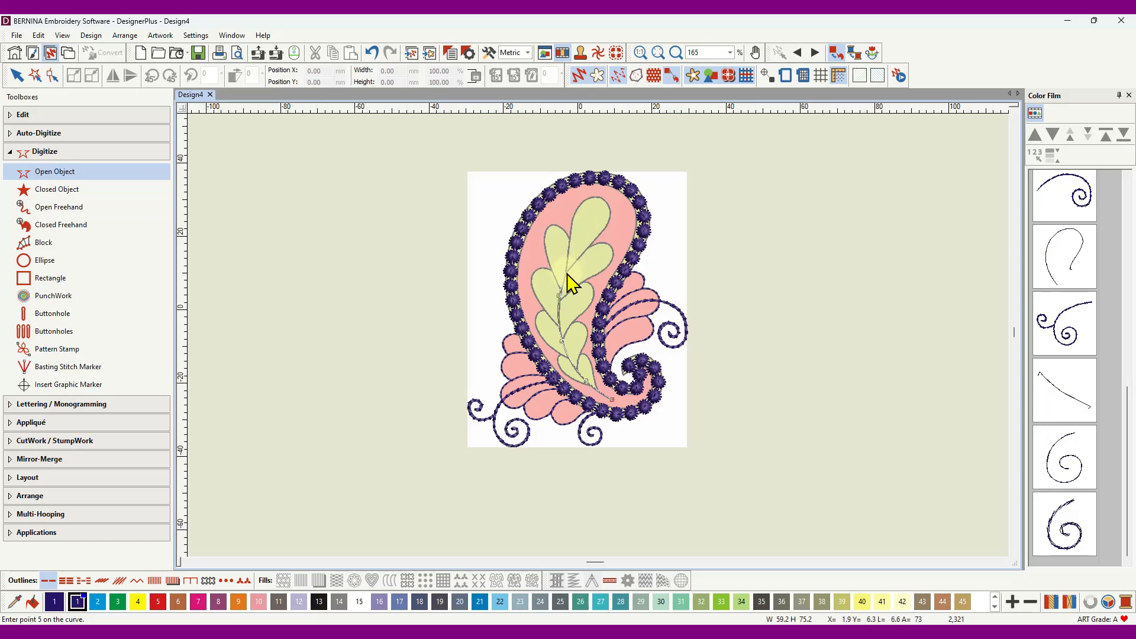
{"action": "left_click", "coordinate": [566, 273]}
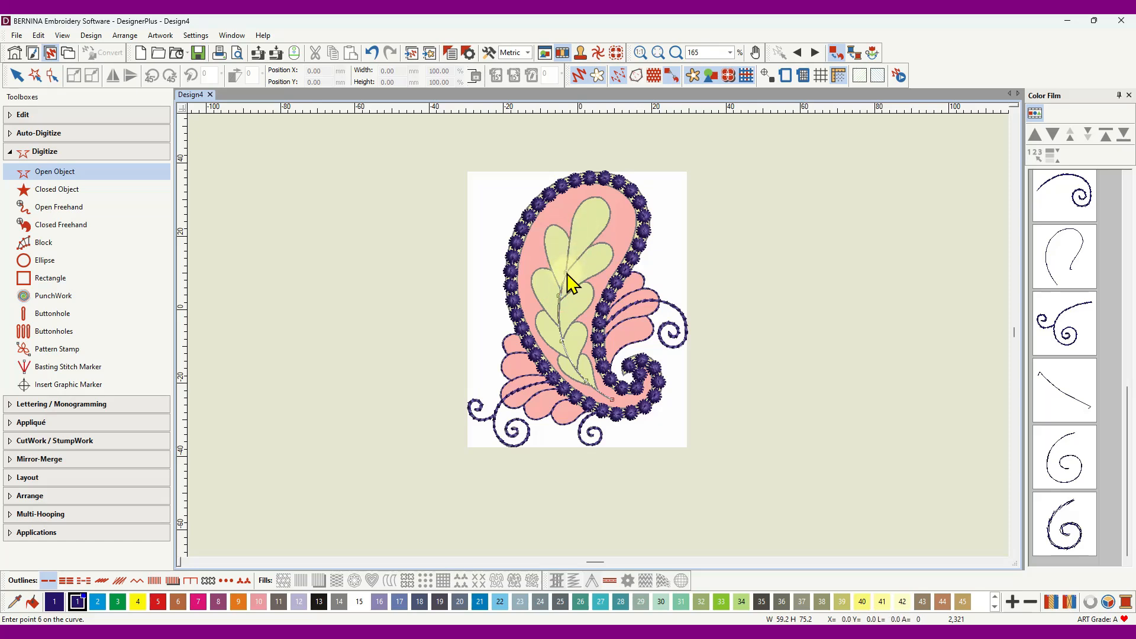
- Continue the open object around the top leaf and back to its base on the stem, and complete it
{"action": "left_click", "coordinate": [570, 239]}
{"action": "left_click", "coordinate": [582, 202]}
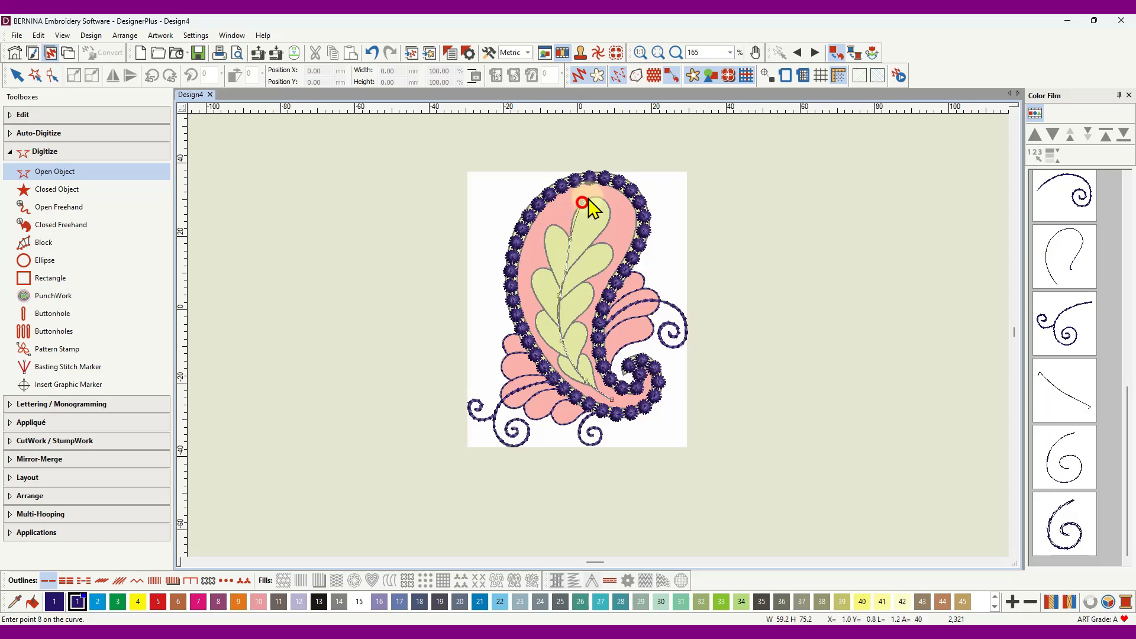
{"action": "left_click", "coordinate": [600, 197]}
{"action": "left_click", "coordinate": [611, 210]}
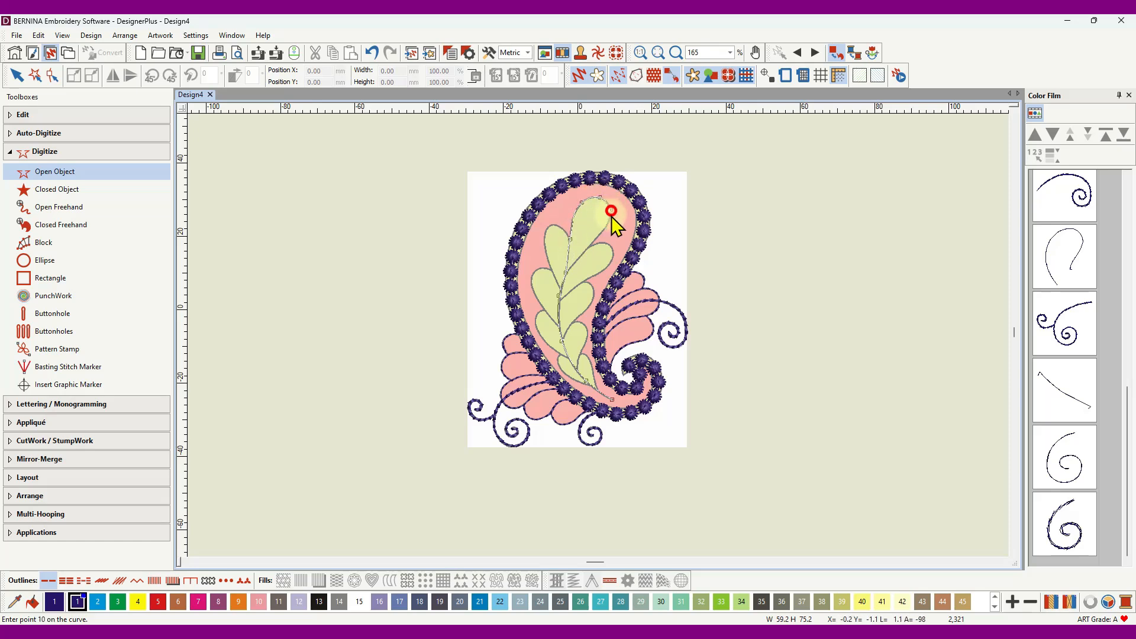
{"action": "left_click", "coordinate": [603, 233]}
{"action": "left_click", "coordinate": [584, 254]}
{"action": "scroll", "coordinate": [578, 287], "scroll_direction": "up", "scroll_amount": 5}
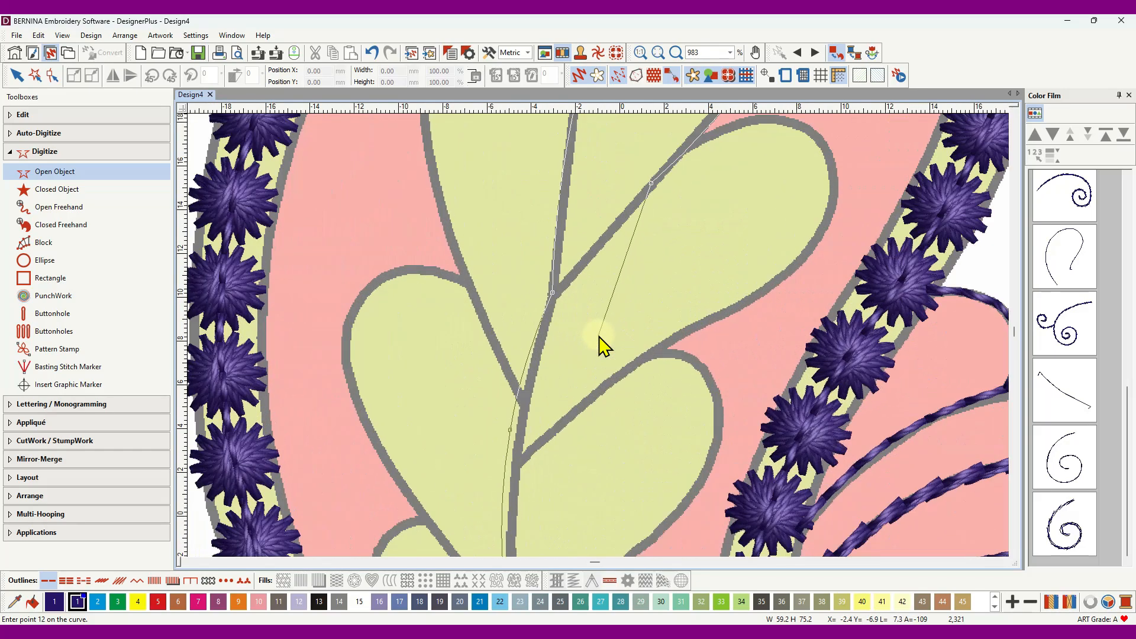
{"action": "left_click", "coordinate": [553, 293]}
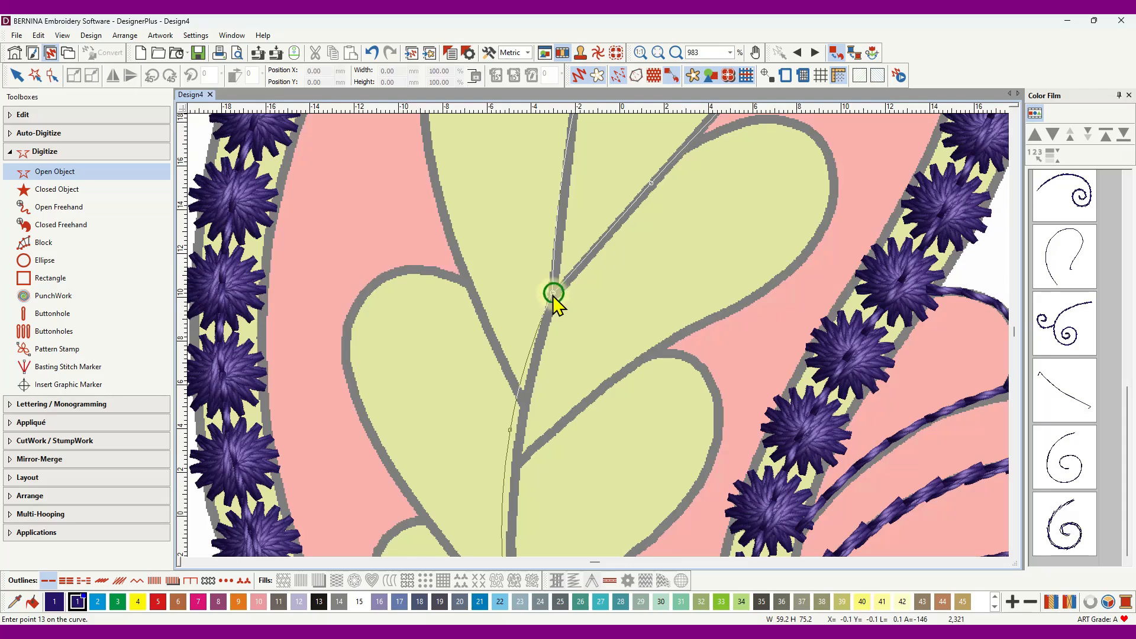
{"action": "key", "text": "Return"}
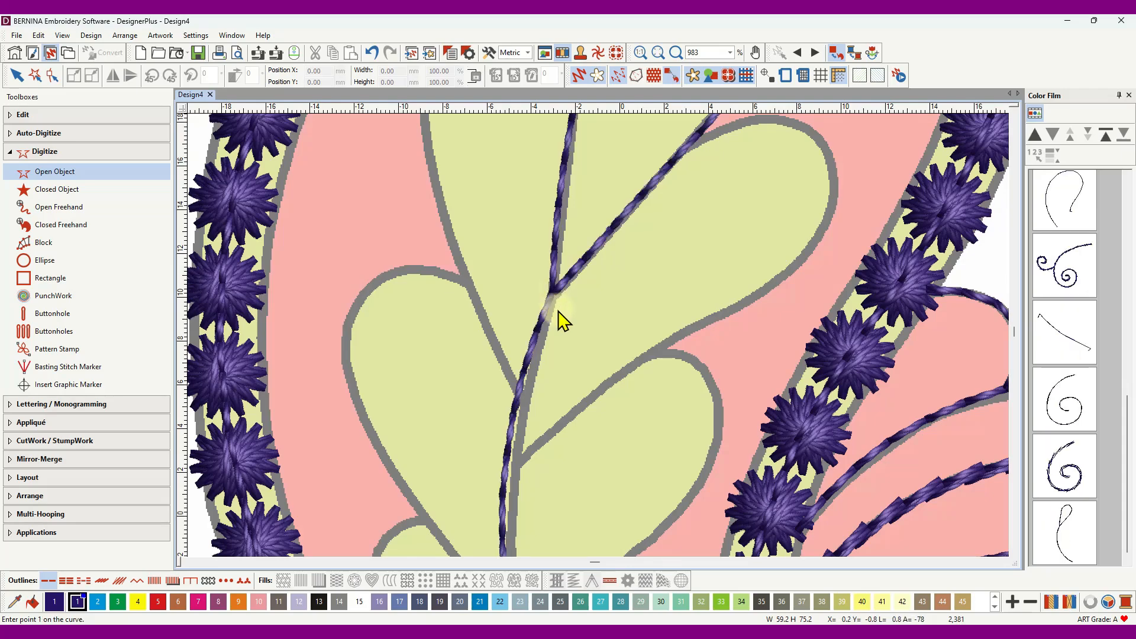
- Digitize the upper right leaf as an open object, from the top leaf's edge around its tip and down to the stem
{"action": "scroll", "coordinate": [560, 311], "scroll_direction": "down", "scroll_amount": 4}
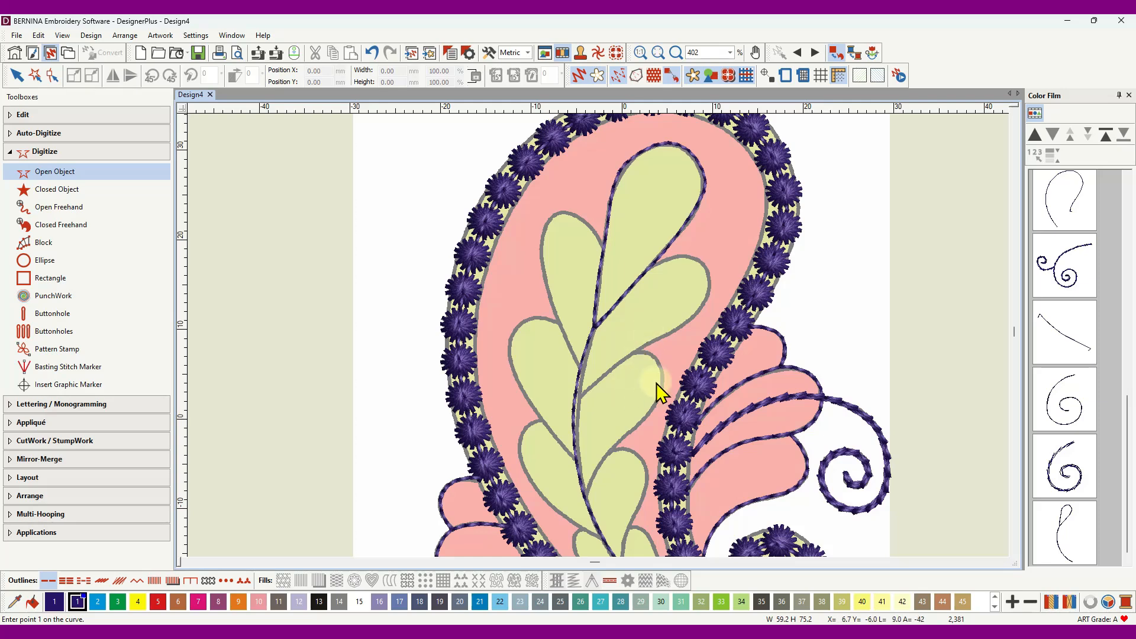
{"action": "scroll", "coordinate": [651, 287], "scroll_direction": "up", "scroll_amount": 5}
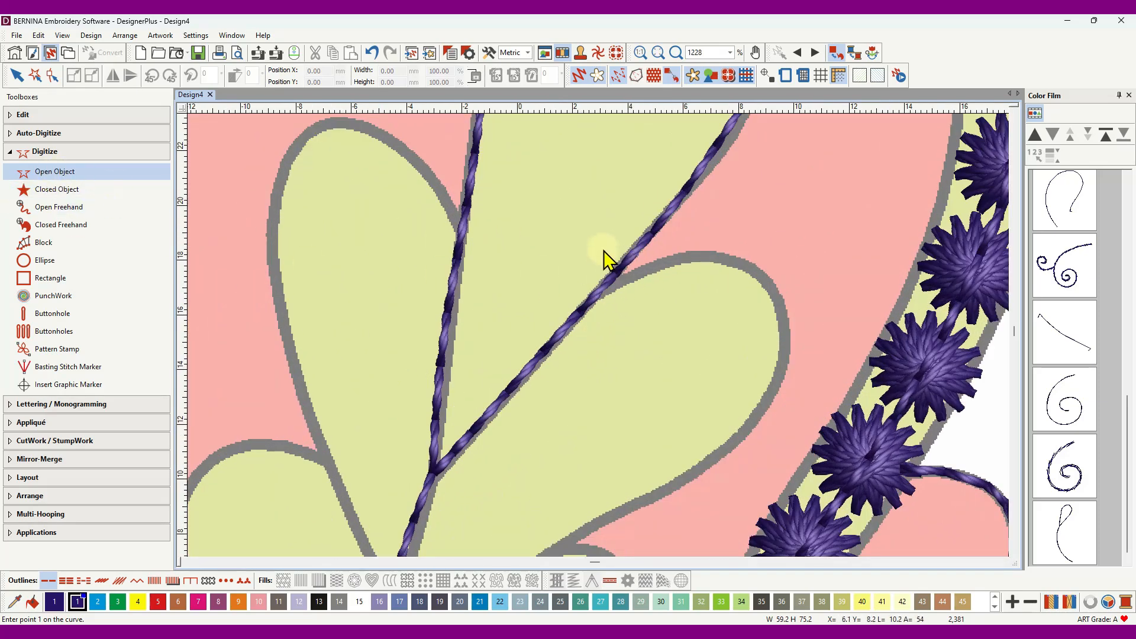
{"action": "left_click", "coordinate": [604, 286]}
{"action": "left_click", "coordinate": [666, 262]}
{"action": "left_click", "coordinate": [728, 259]}
{"action": "left_click", "coordinate": [777, 297]}
{"action": "left_click", "coordinate": [780, 374]}
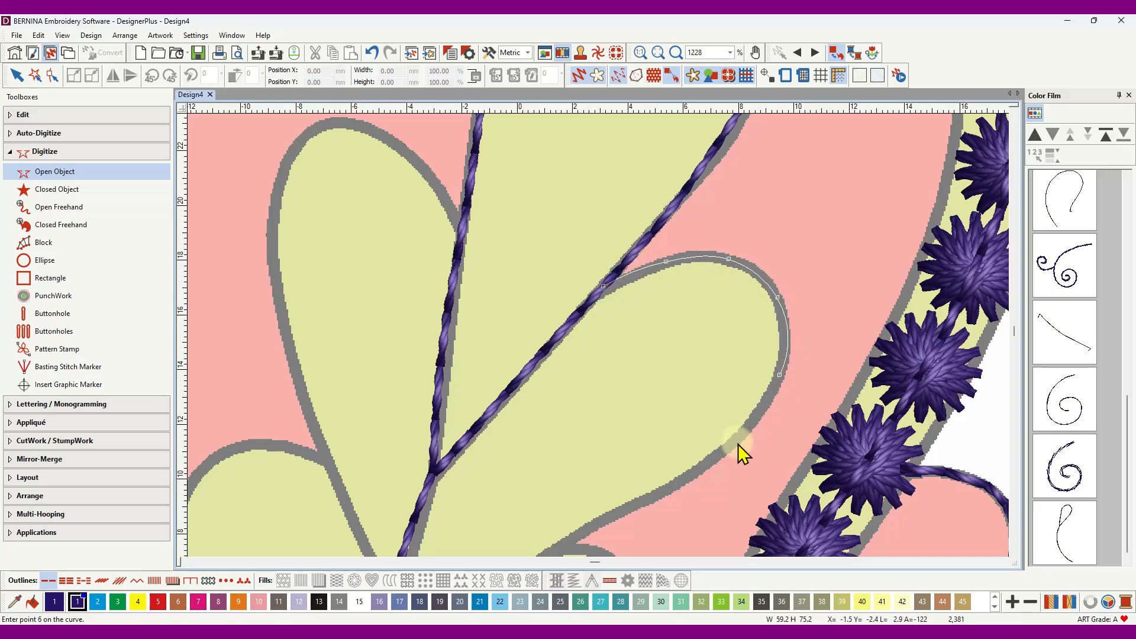
{"action": "left_click", "coordinate": [737, 443]}
{"action": "left_click", "coordinate": [659, 494]}
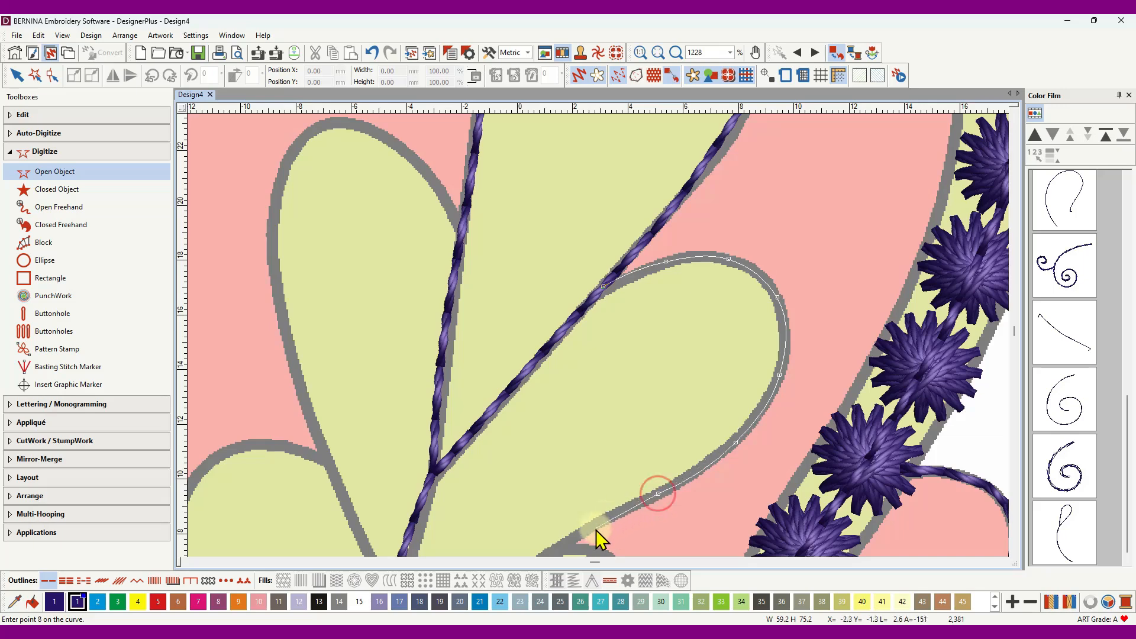
{"action": "left_click", "coordinate": [591, 527]}
{"action": "scroll", "coordinate": [569, 438], "scroll_direction": "down", "scroll_amount": 2}
{"action": "scroll", "coordinate": [599, 347], "scroll_direction": "down", "scroll_amount": 2}
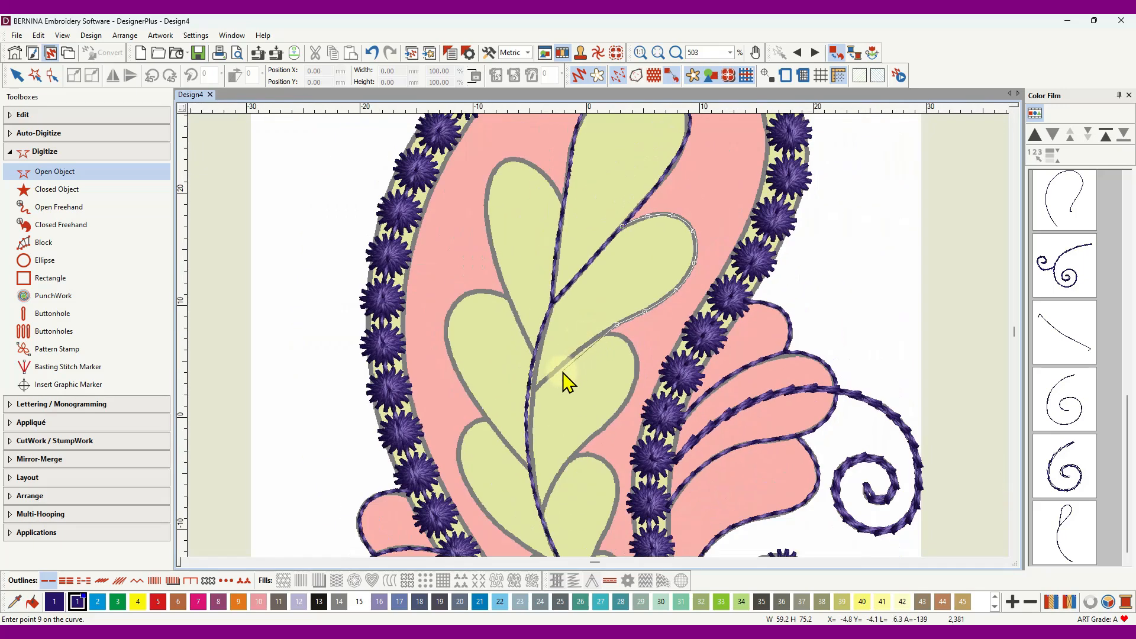
{"action": "left_click", "coordinate": [534, 386]}
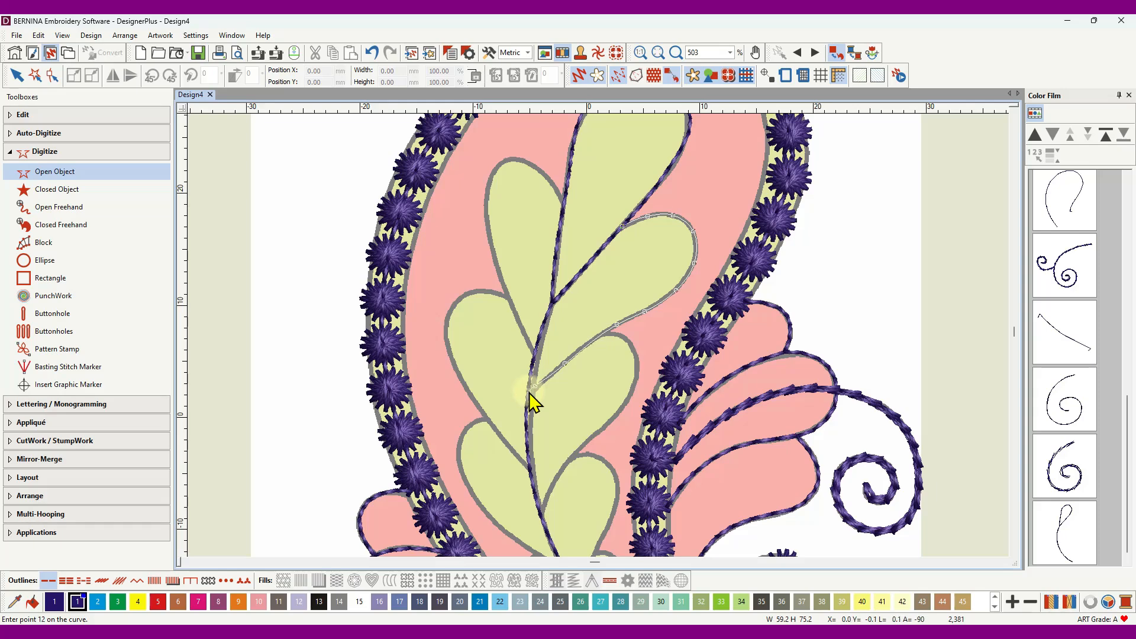
{"action": "key", "text": "Return"}
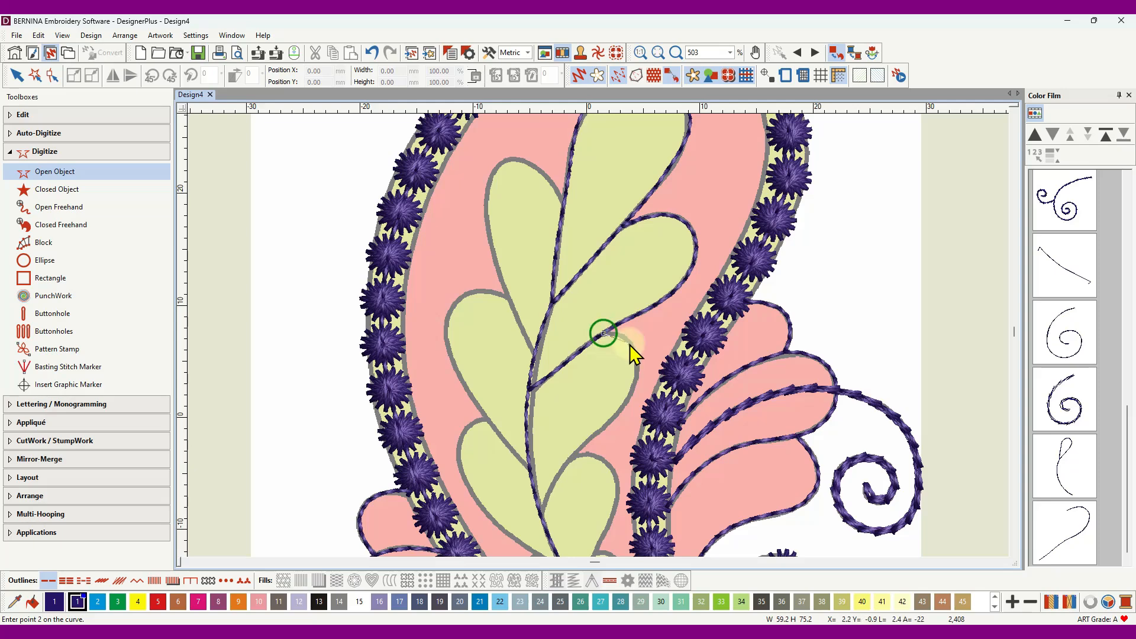
- Digitize the middle right leaf as an open object, from the leaf above around its tip to the stem
{"action": "left_click", "coordinate": [636, 381]}
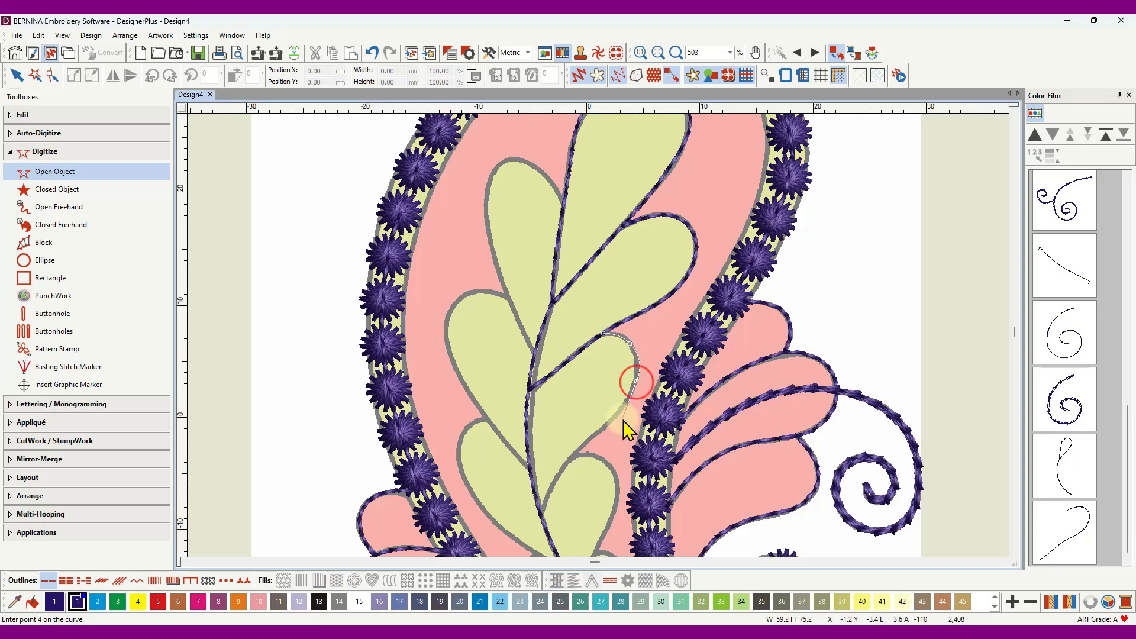
{"action": "left_click", "coordinate": [616, 415]}
{"action": "left_click", "coordinate": [578, 449]}
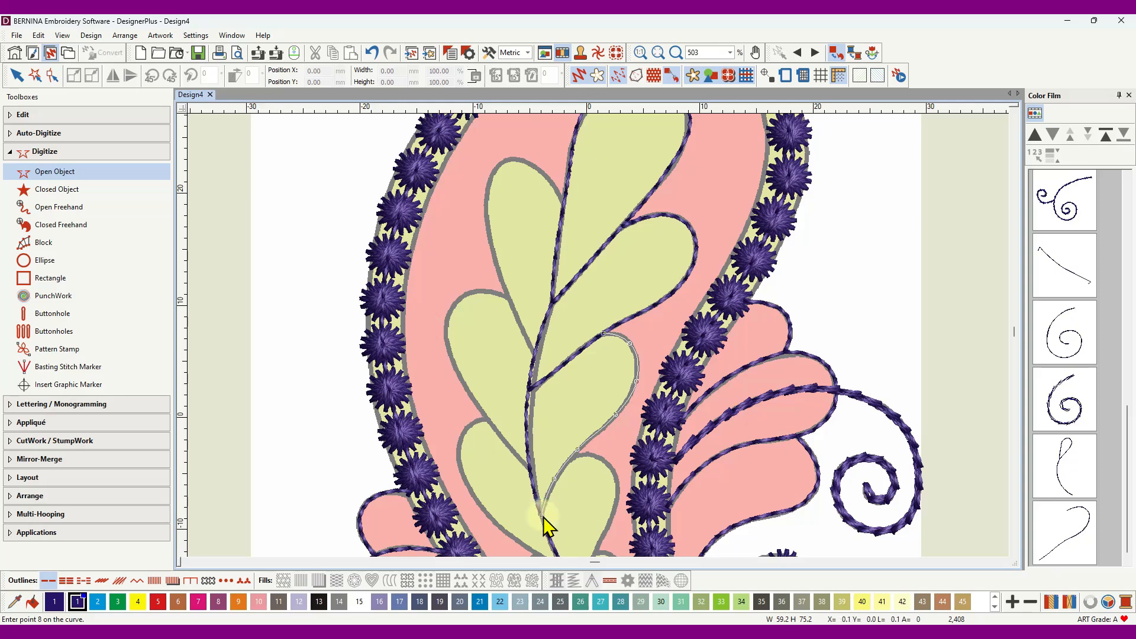
{"action": "key", "text": "Return"}
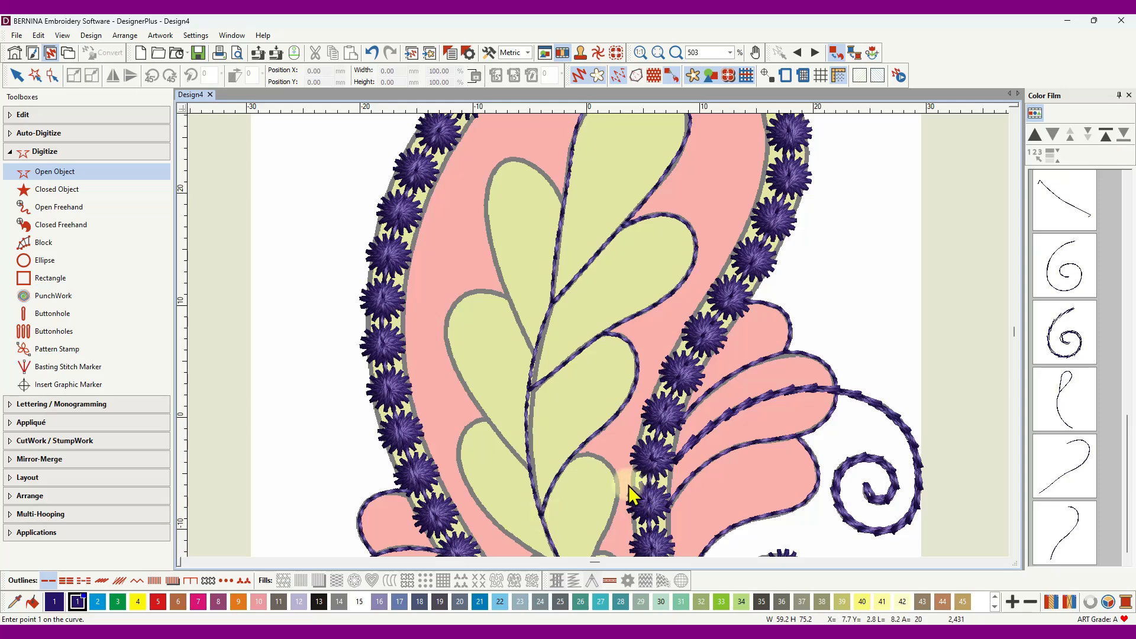
- Digitize the second-lowest right leaf as an open object, from the middle leaf's edge around its tip to the stem
{"action": "scroll", "coordinate": [593, 334], "scroll_direction": "down", "scroll_amount": 2}
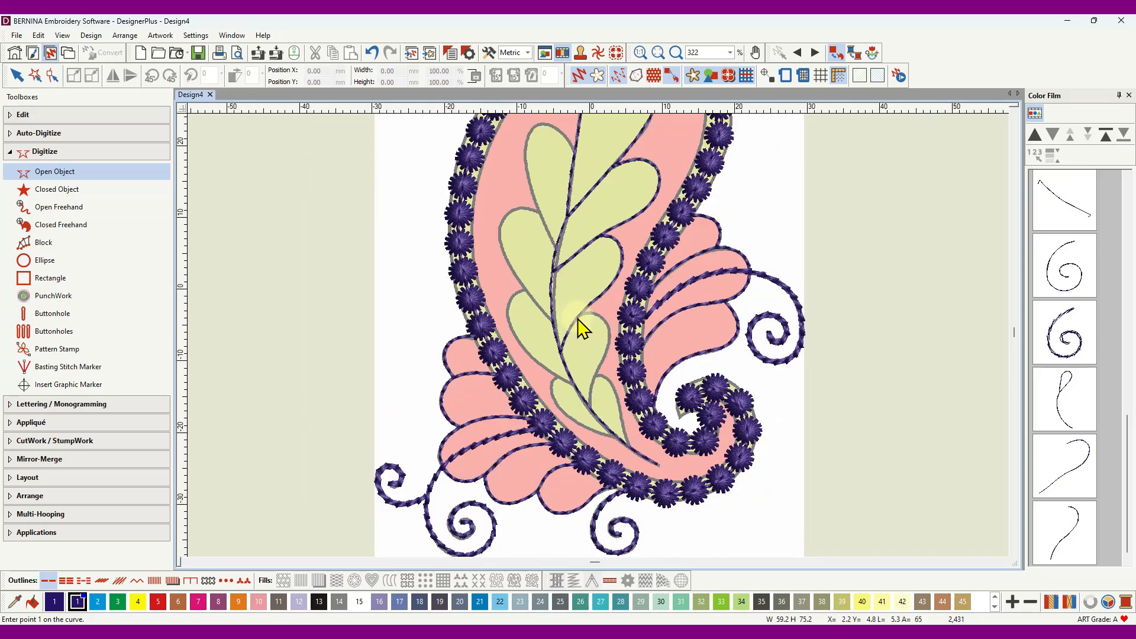
{"action": "left_click", "coordinate": [577, 317]}
{"action": "left_click", "coordinate": [592, 312]}
{"action": "left_click", "coordinate": [606, 323]}
{"action": "left_click", "coordinate": [610, 346]}
{"action": "left_click", "coordinate": [597, 368]}
{"action": "left_click", "coordinate": [590, 394]}
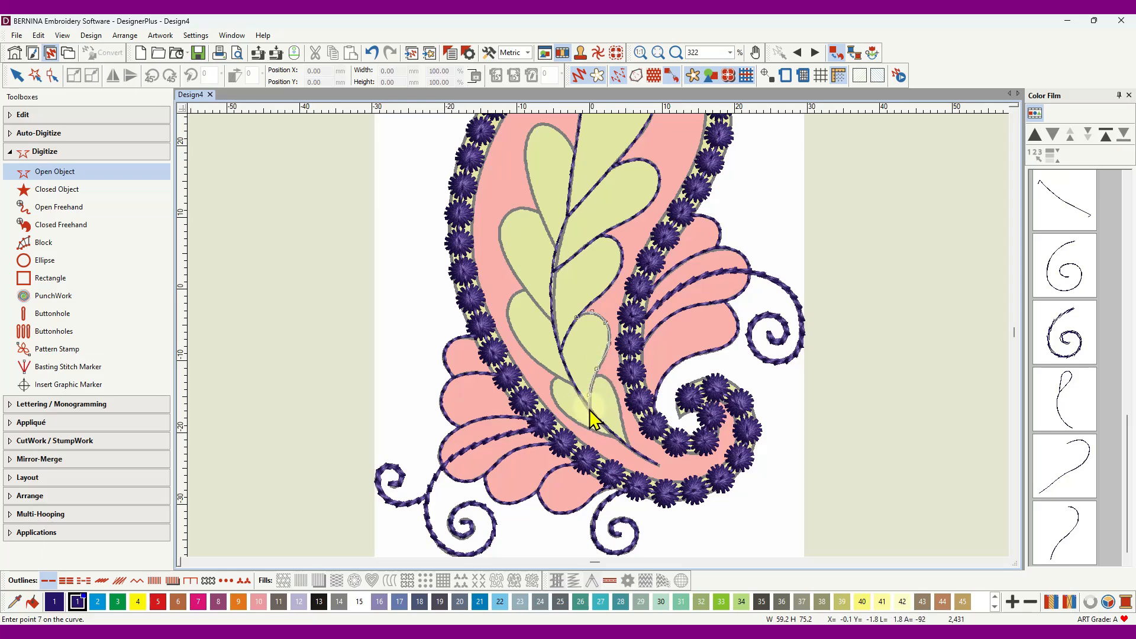
{"action": "key", "text": "Return"}
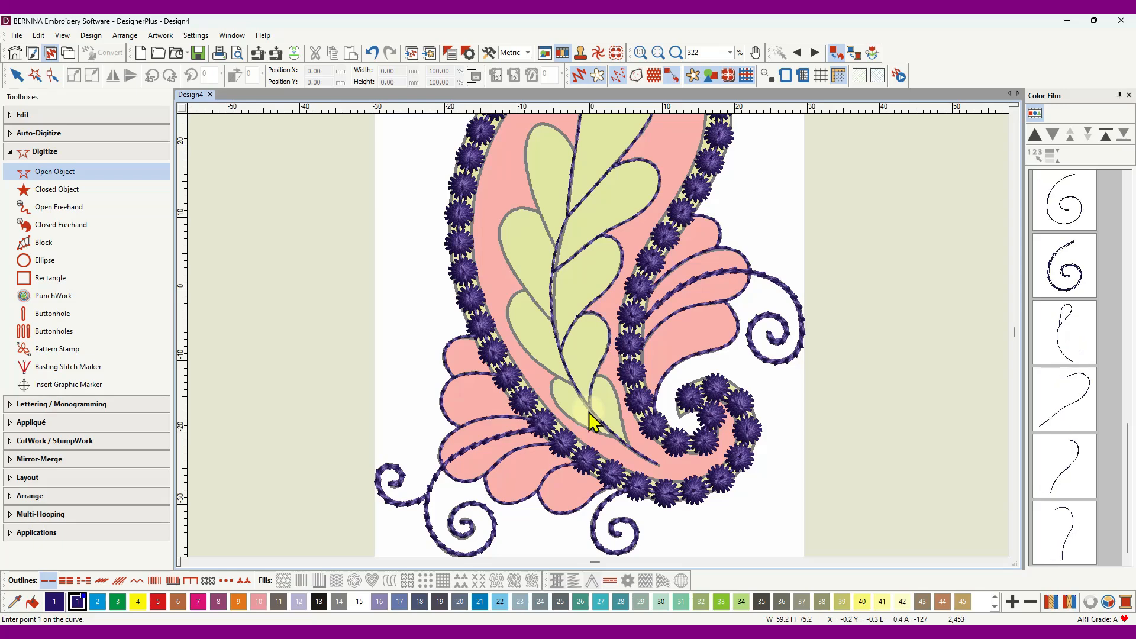
- Digitize the small lowest right leaf's outline as an open object ending at the stem
{"action": "left_click", "coordinate": [595, 375]}
{"action": "right_click", "coordinate": [608, 379]}
{"action": "right_click", "coordinate": [618, 400]}
{"action": "key", "text": "Return"}
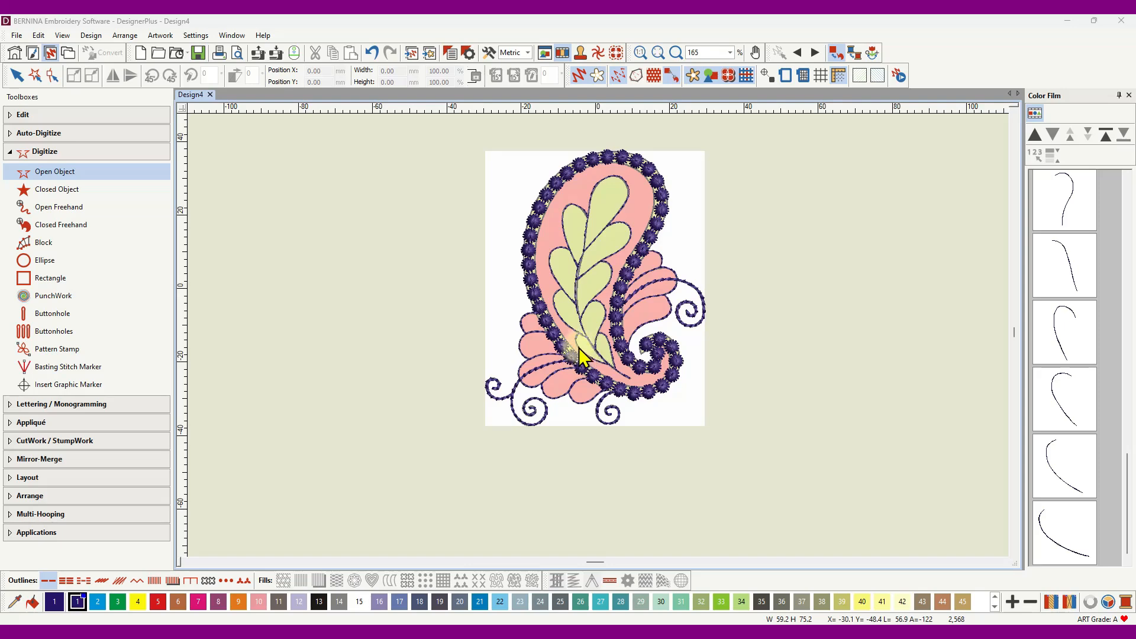
- Select all the stem and leaf outline objects in the color sequence, from the stem with the top leaf through the last leaf
{"action": "scroll", "coordinate": [1065, 449], "scroll_direction": "up", "scroll_amount": 5}
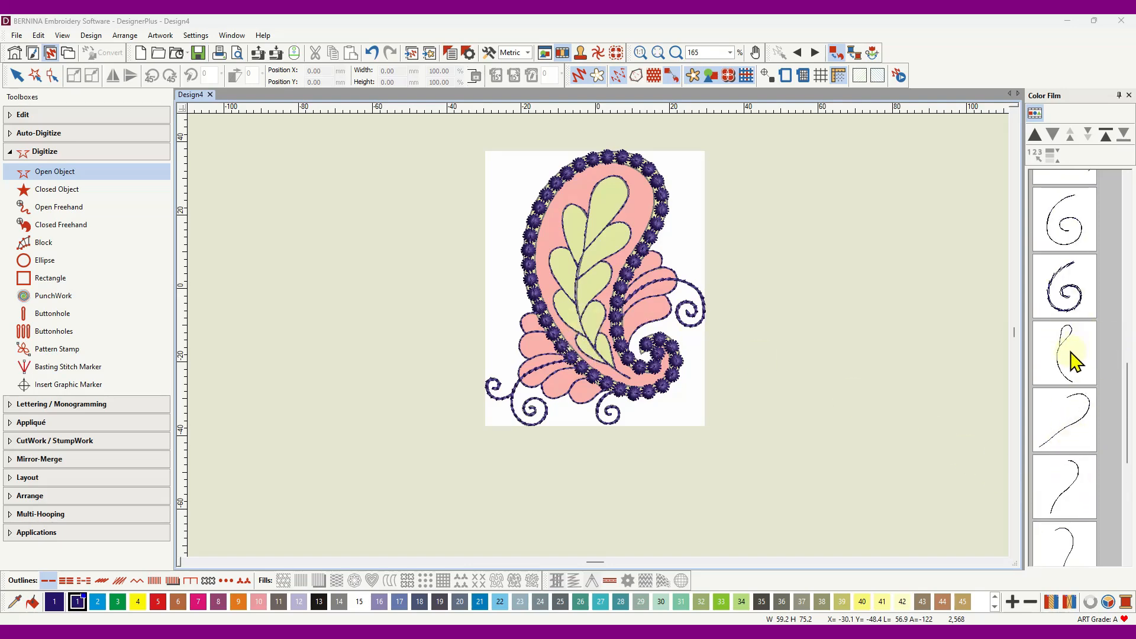
{"action": "left_click", "coordinate": [1072, 359]}
{"action": "scroll", "coordinate": [1092, 340], "scroll_direction": "down", "scroll_amount": 1}
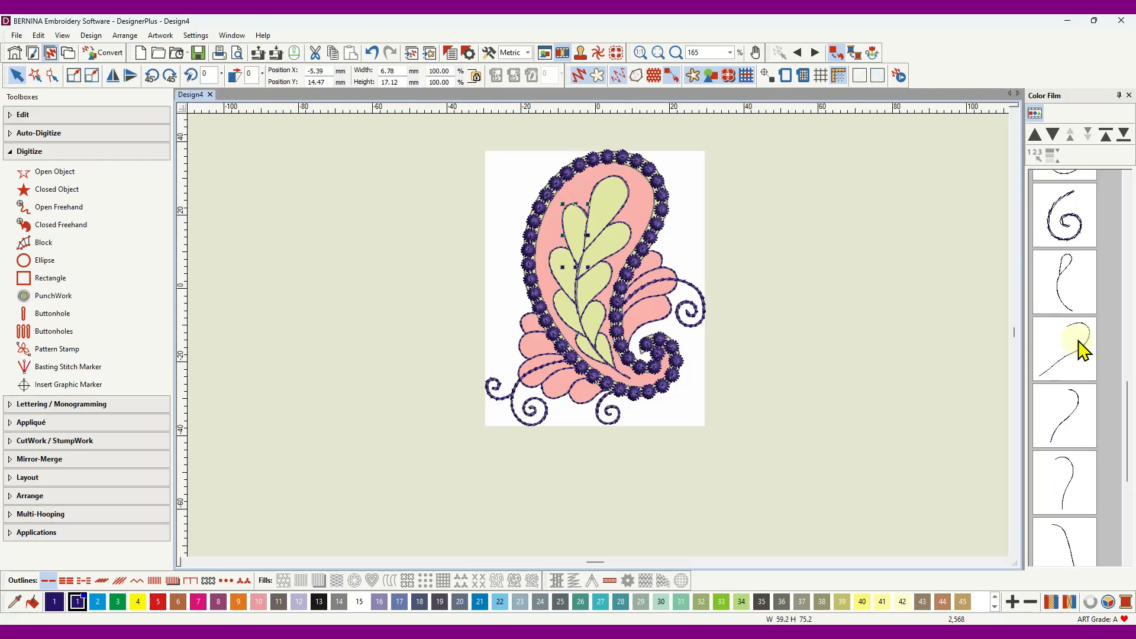
{"action": "scroll", "coordinate": [1089, 343], "scroll_direction": "up", "scroll_amount": 1}
{"action": "left_click", "coordinate": [1076, 355]}
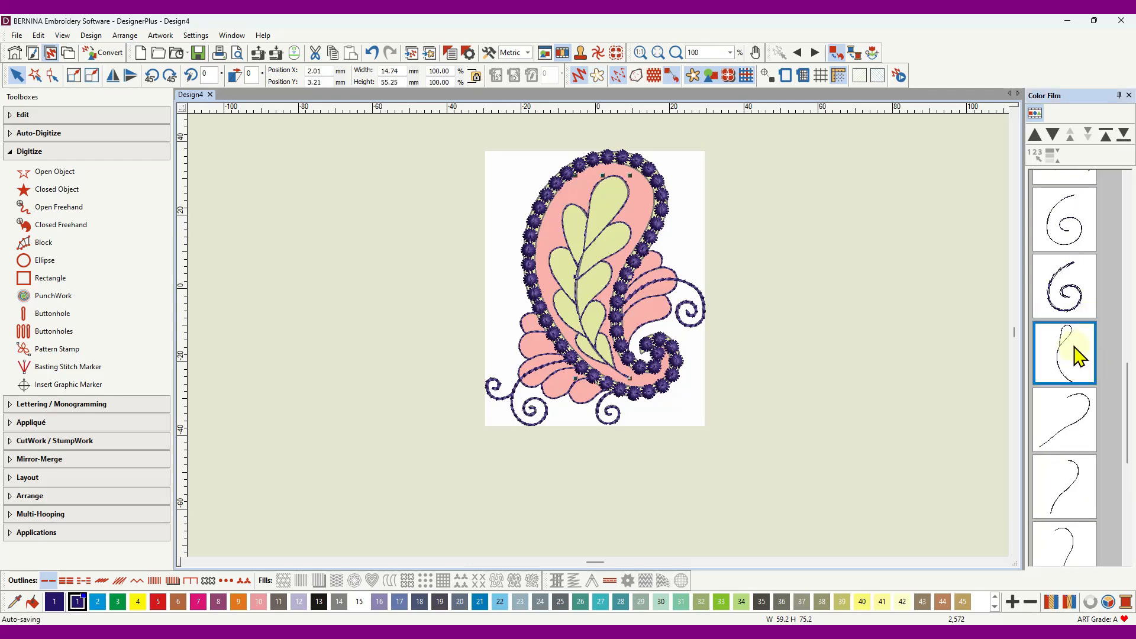
{"action": "scroll", "coordinate": [1076, 361], "scroll_direction": "down", "scroll_amount": 5}
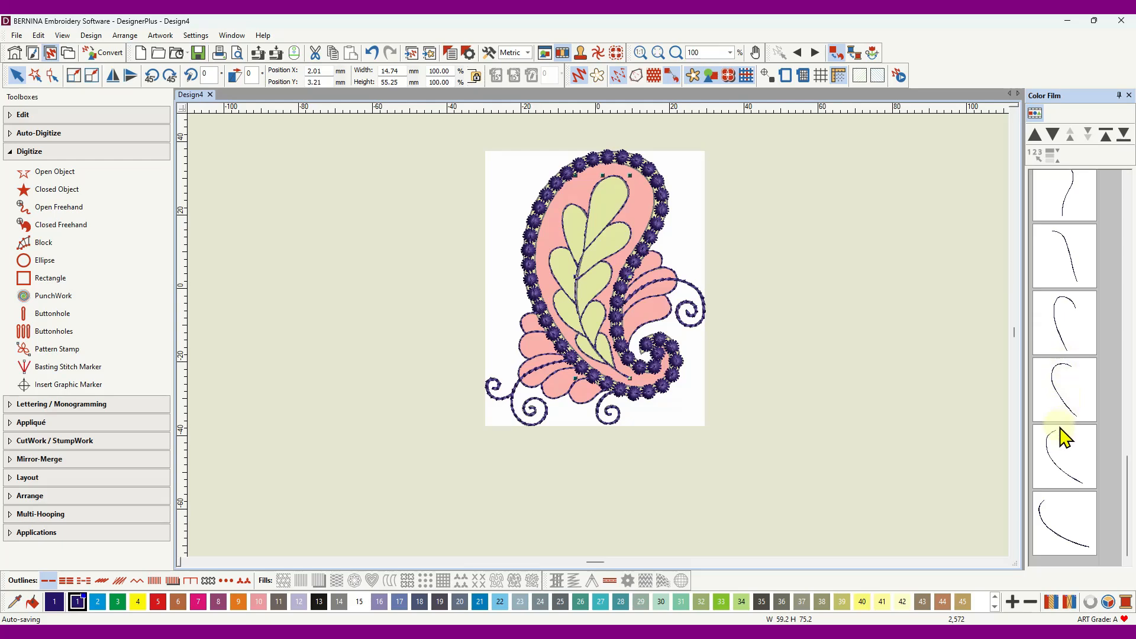
{"action": "left_click", "coordinate": [1069, 523], "text": "shift"}
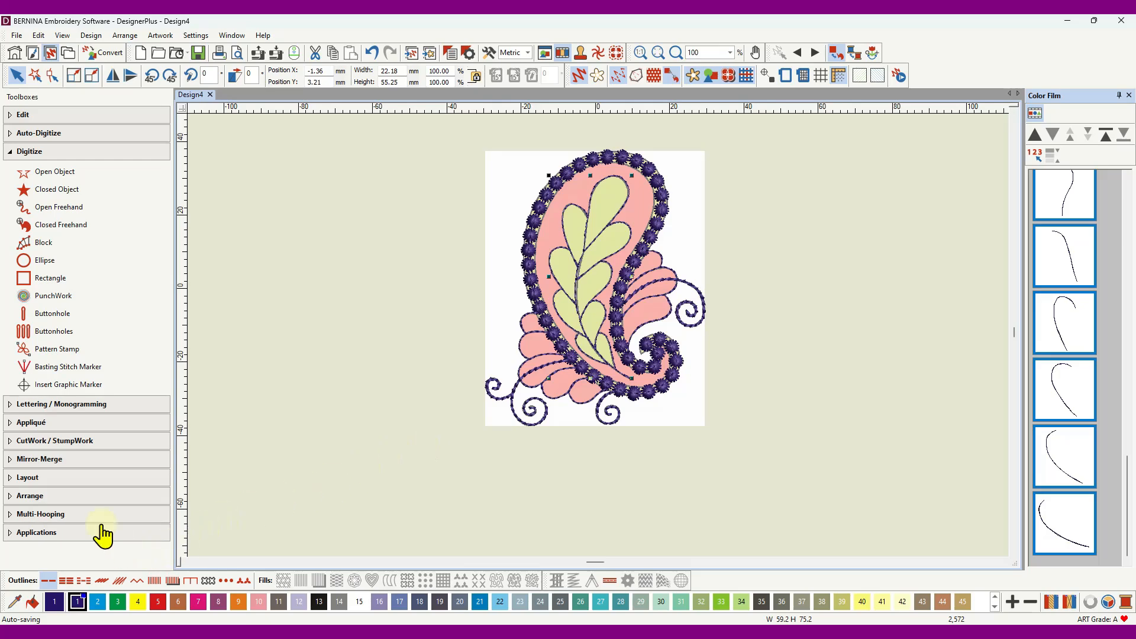
- Apply Blackwork Run to the selected leaf outlines, with both the entry and exit points at the stem's lower end
{"action": "left_click", "coordinate": [47, 117]}
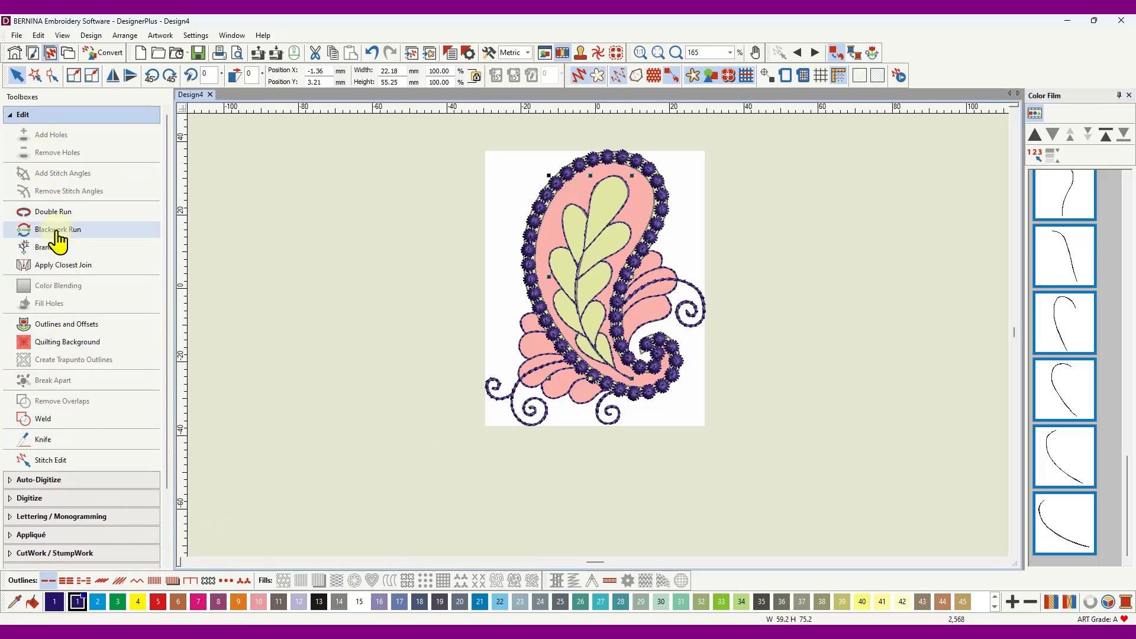
{"action": "left_click", "coordinate": [23, 236]}
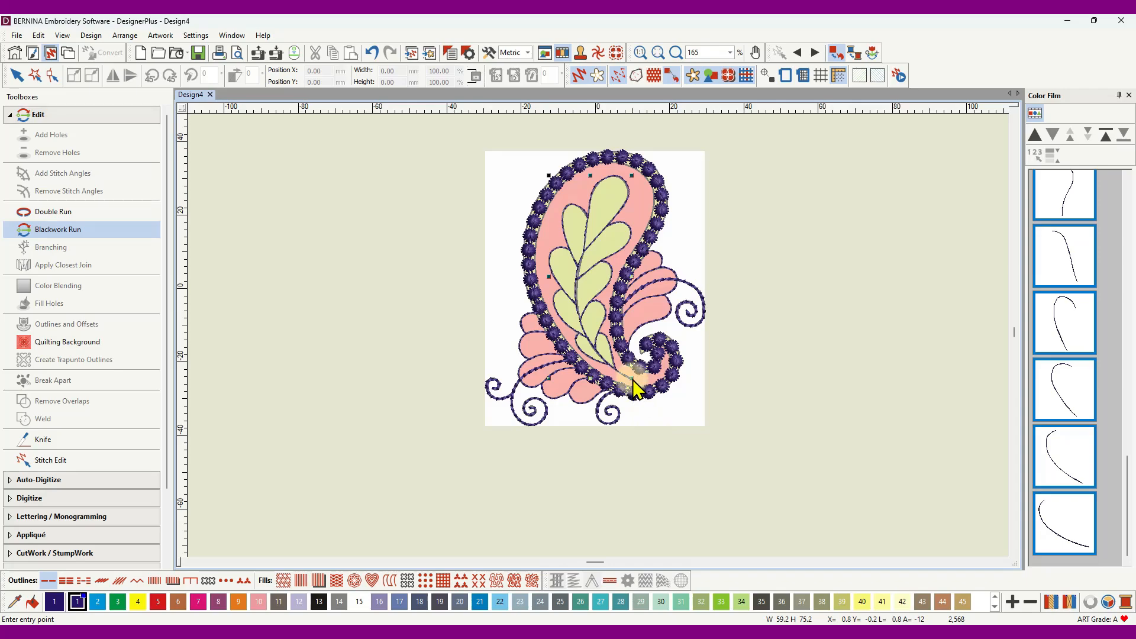
{"action": "scroll", "coordinate": [634, 387], "scroll_direction": "up", "scroll_amount": 5}
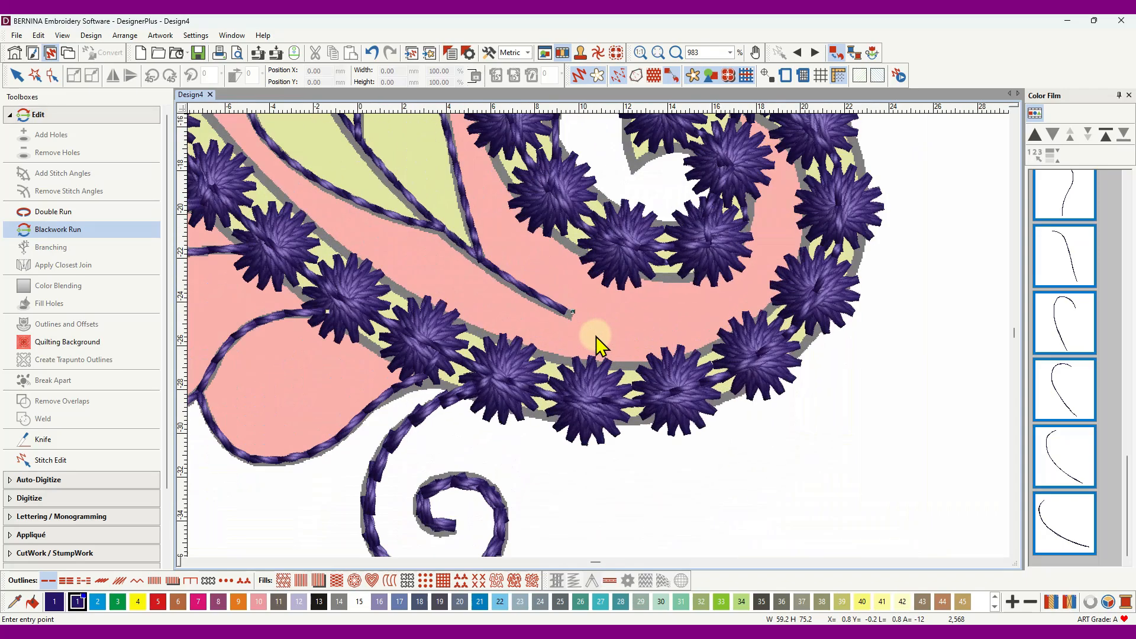
{"action": "left_click", "coordinate": [566, 314]}
{"action": "left_click", "coordinate": [566, 315]}
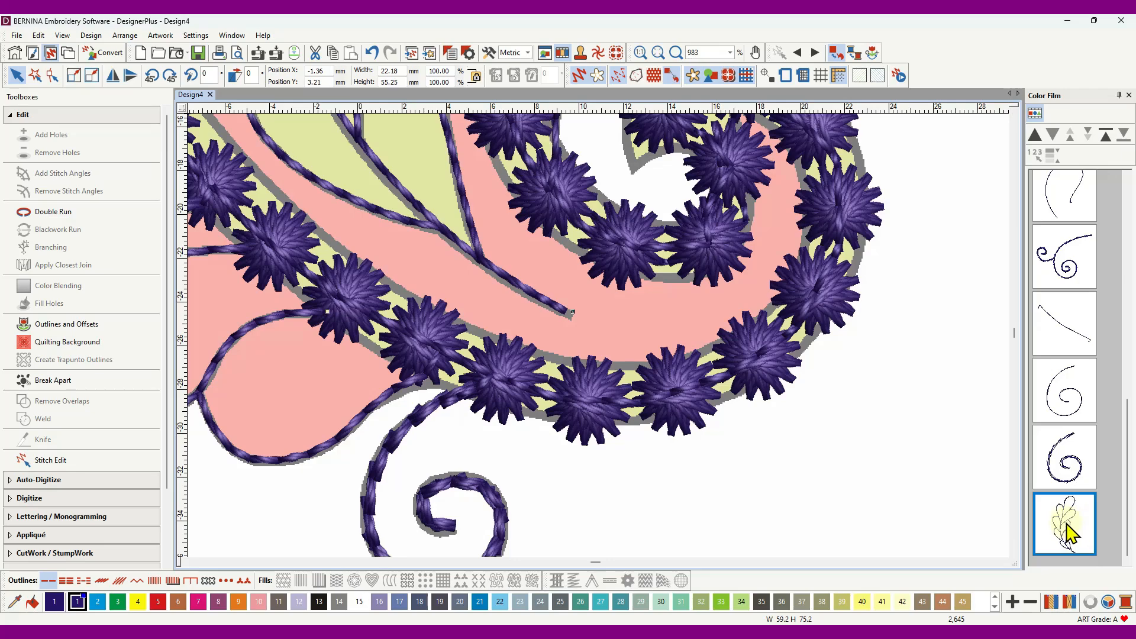
{"action": "scroll", "coordinate": [573, 321], "scroll_direction": "down", "scroll_amount": 10}
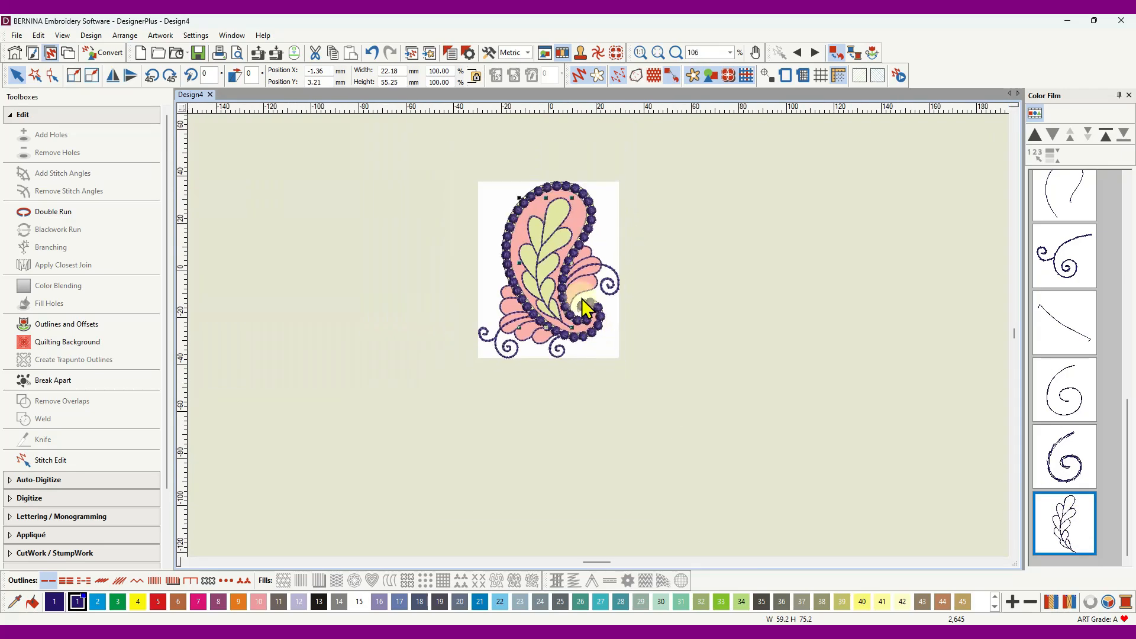
- Deselect the leaf outlines, hide the artwork picture and turn off the artistic rendering to show the plain stitches
{"action": "left_click", "coordinate": [681, 201]}
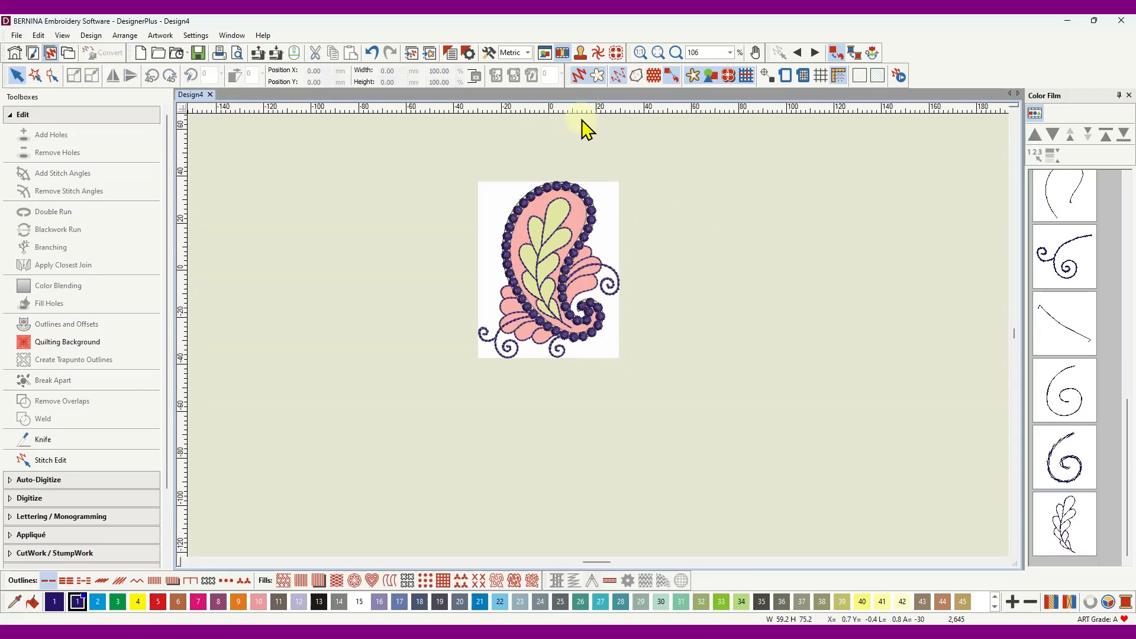
{"action": "left_click", "coordinate": [693, 76]}
{"action": "scroll", "coordinate": [598, 332], "scroll_direction": "up", "scroll_amount": 3}
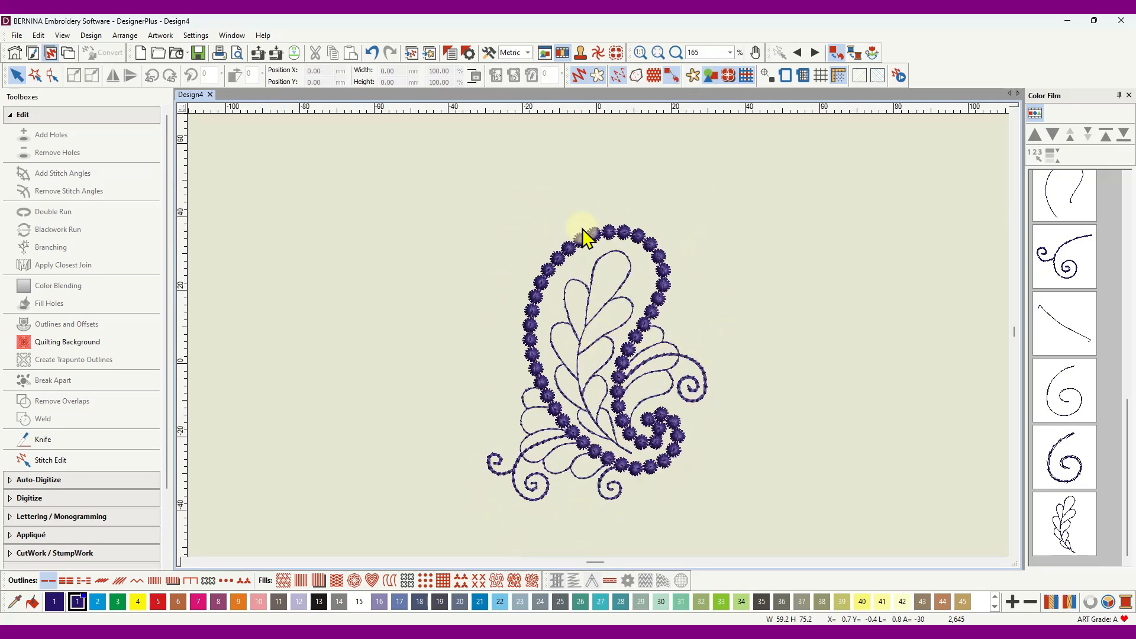
{"action": "left_click", "coordinate": [580, 76]}
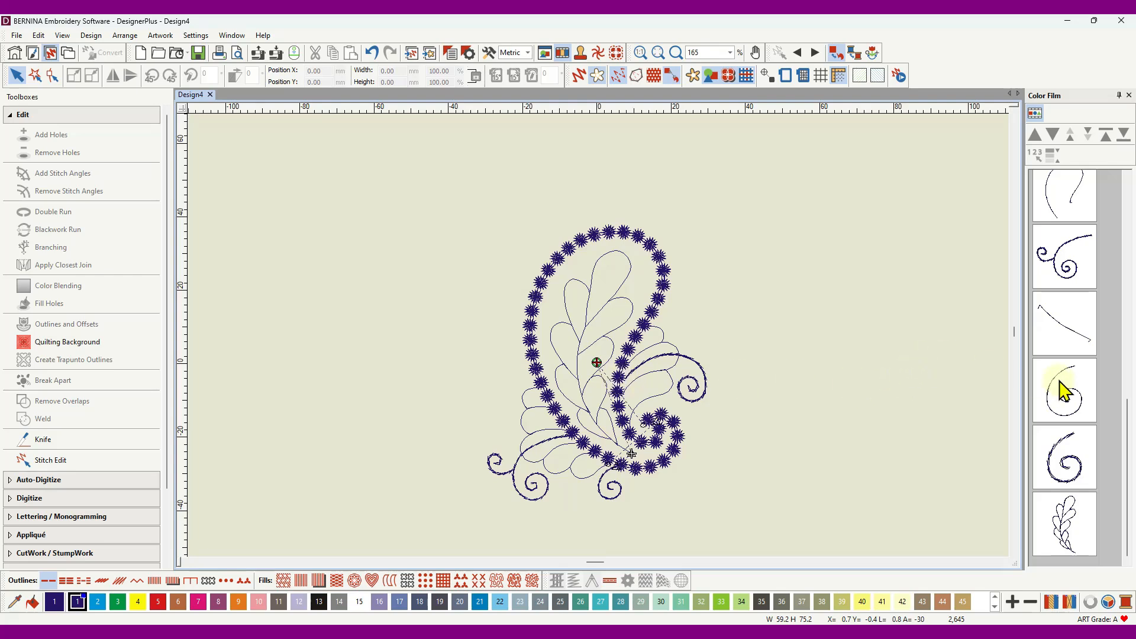
- Move the beaded paisley outline to the end of the stitching sequence
{"action": "scroll", "coordinate": [1061, 386], "scroll_direction": "up", "scroll_amount": 5}
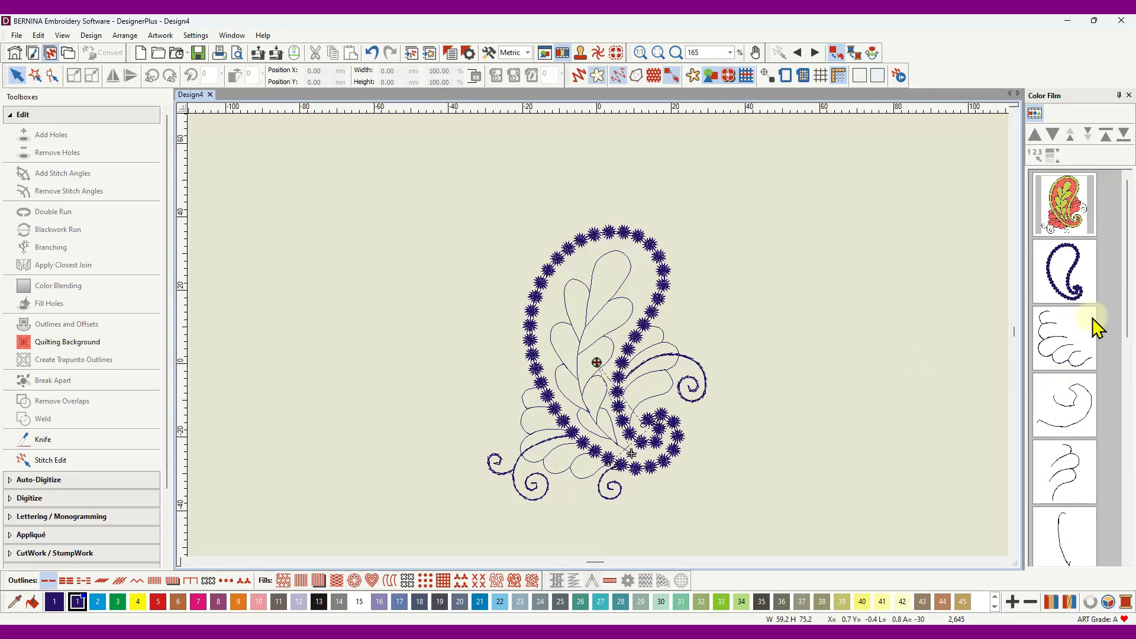
{"action": "left_click", "coordinate": [1065, 272]}
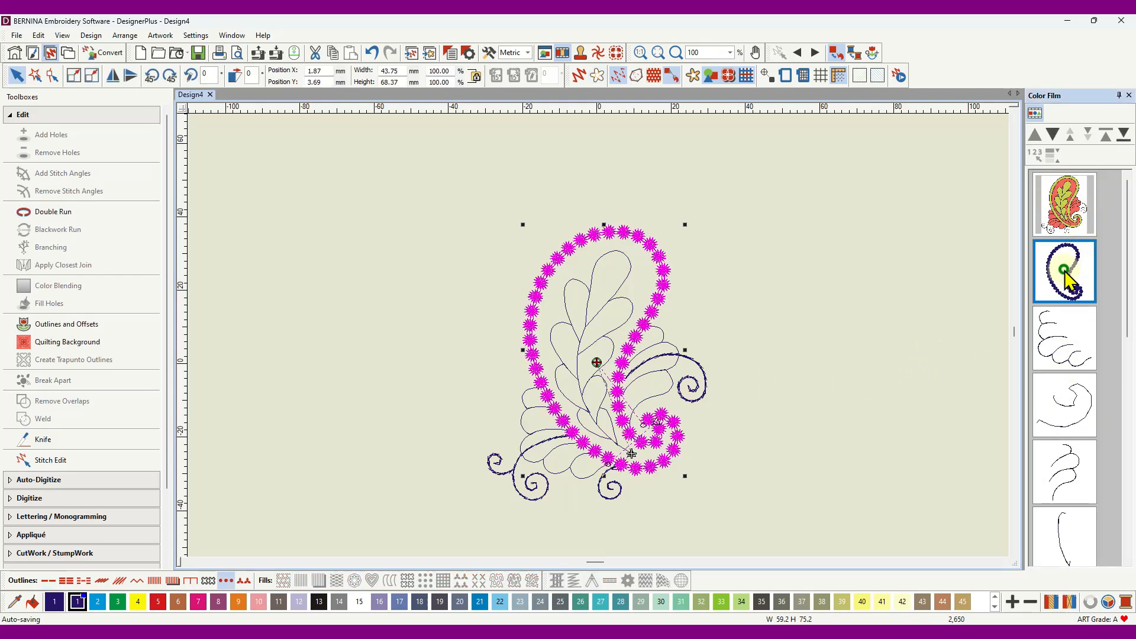
{"action": "left_click", "coordinate": [1124, 137]}
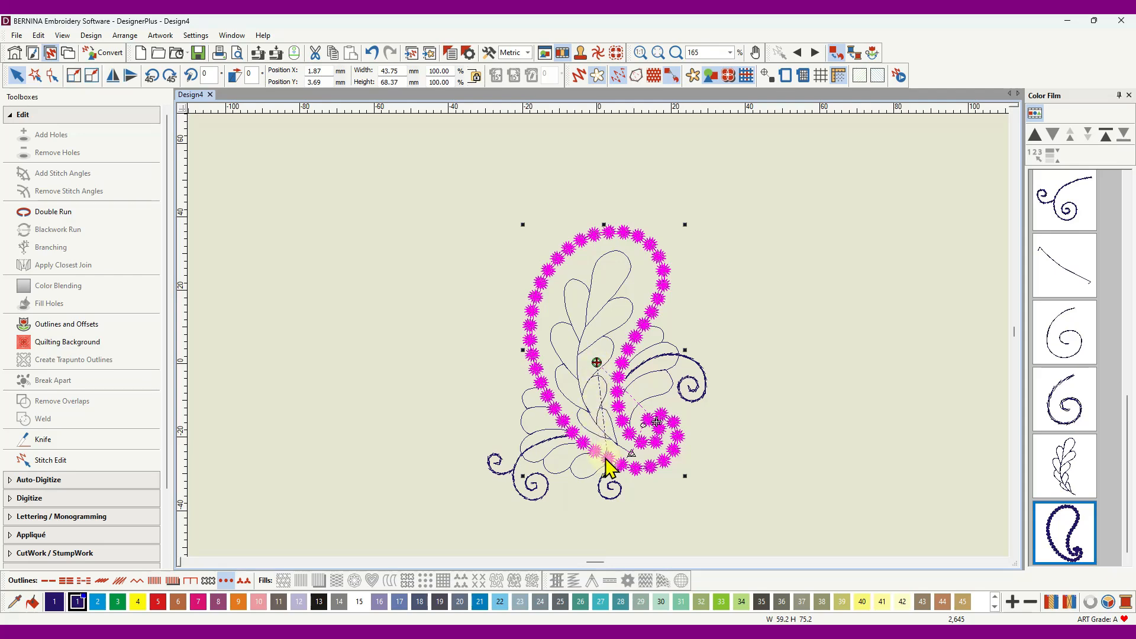
{"action": "scroll", "coordinate": [1043, 293], "scroll_direction": "up", "scroll_amount": 10}
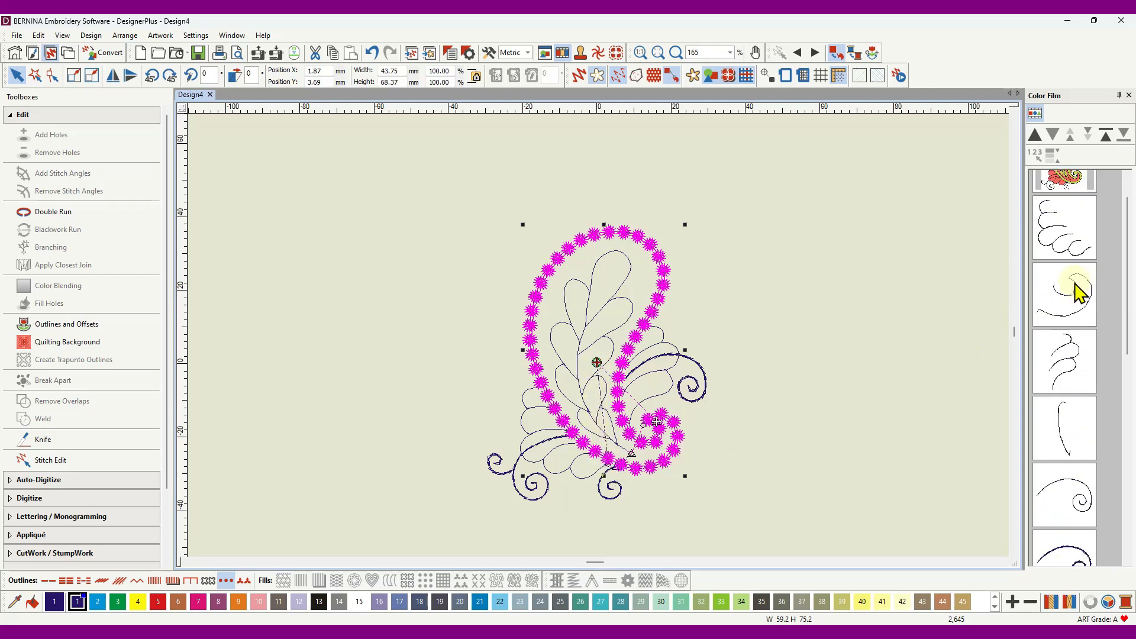
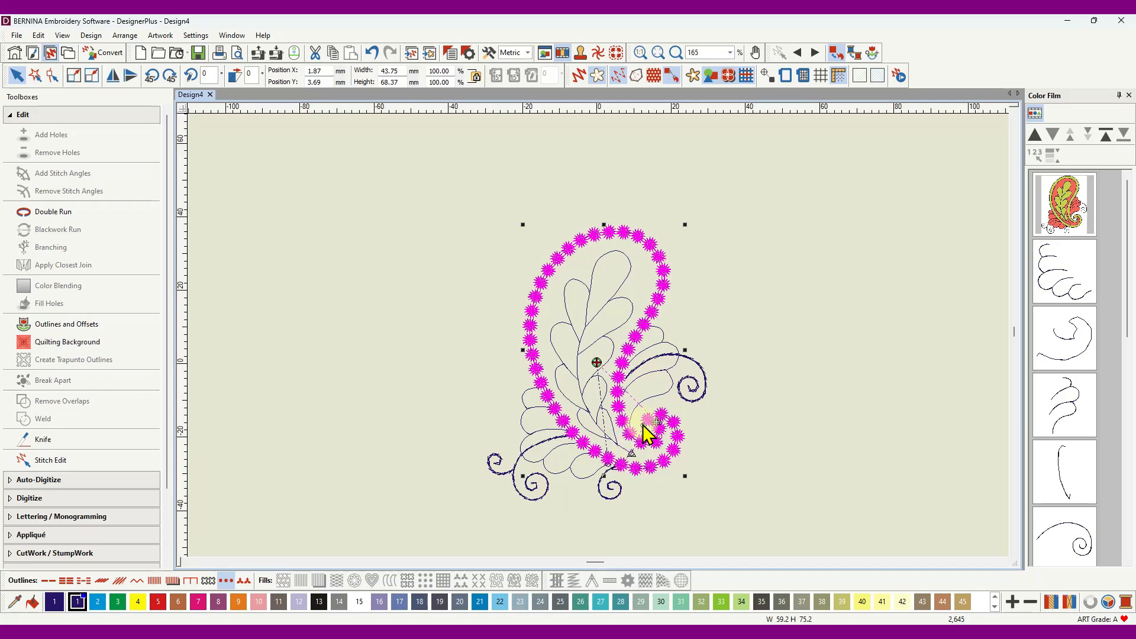
- Examine the connectors between the stem's lower end and the beaded outline's inner curl, with the grid shown temporarily
{"action": "scroll", "coordinate": [642, 443], "scroll_direction": "up", "scroll_amount": 2}
{"action": "scroll", "coordinate": [598, 346], "scroll_direction": "up", "scroll_amount": 3}
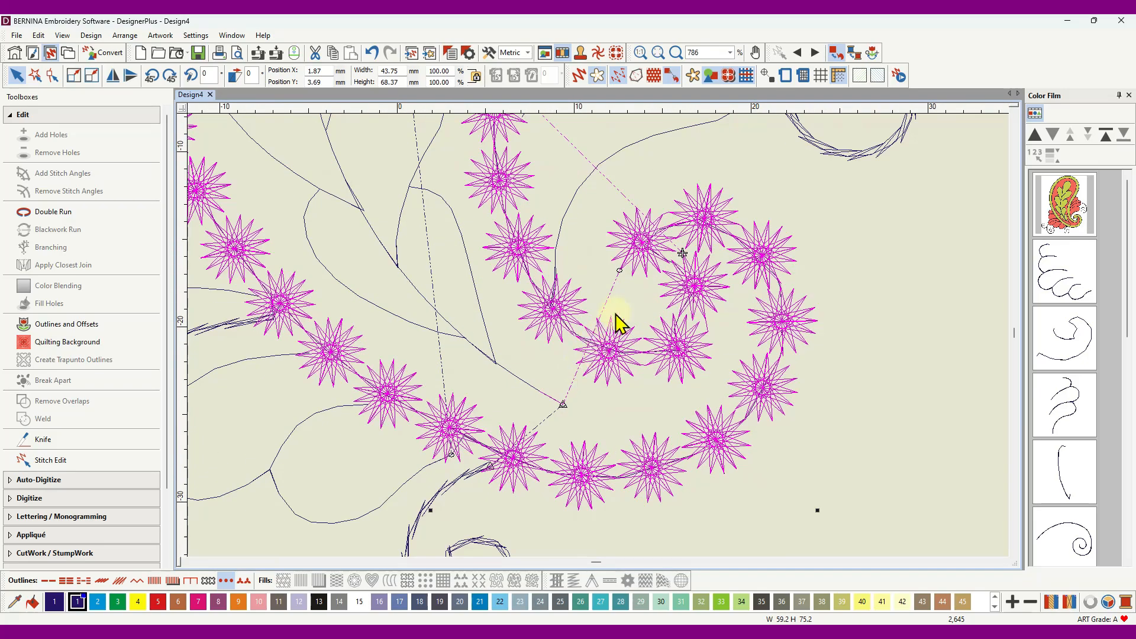
{"action": "left_click", "coordinate": [821, 76]}
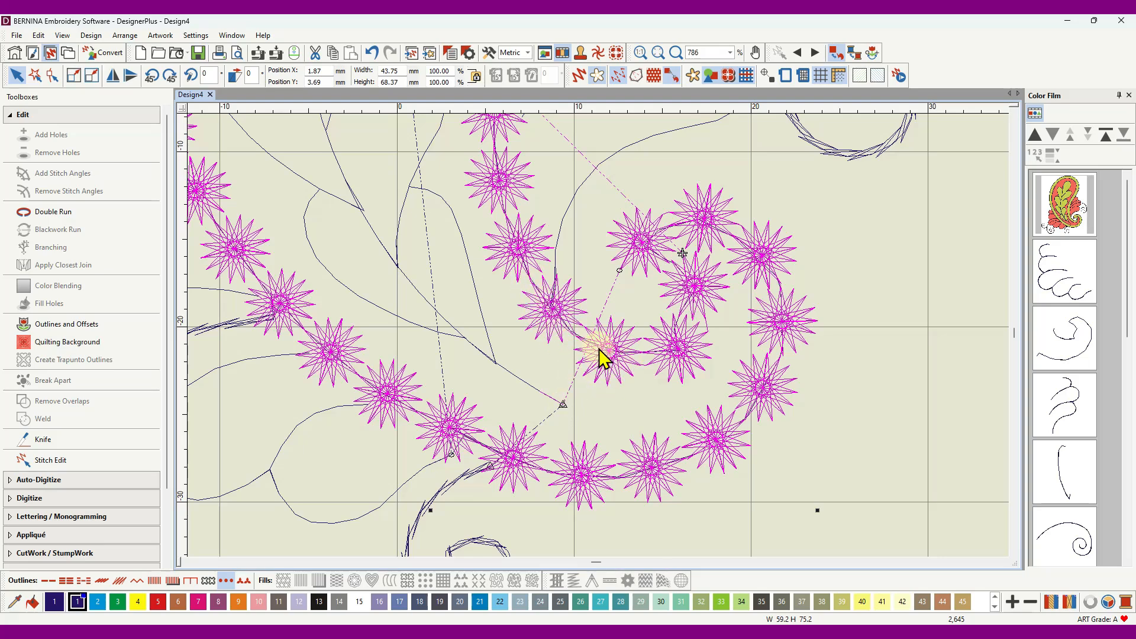
{"action": "scroll", "coordinate": [1059, 474], "scroll_direction": "down", "scroll_amount": 4}
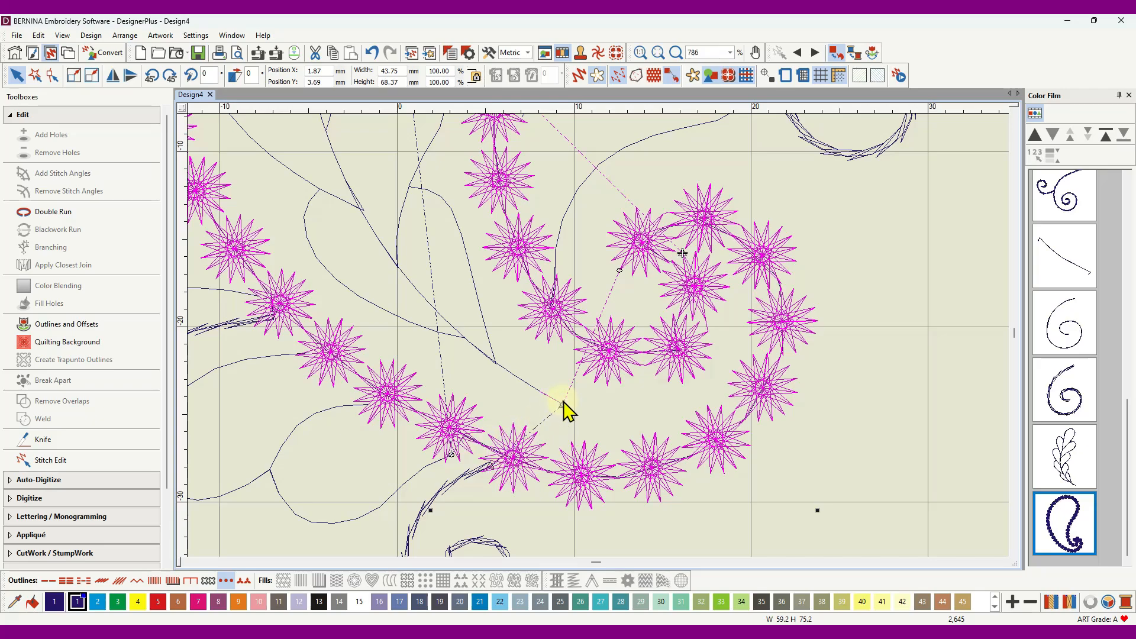
{"action": "scroll", "coordinate": [591, 349], "scroll_direction": "down", "scroll_amount": 8}
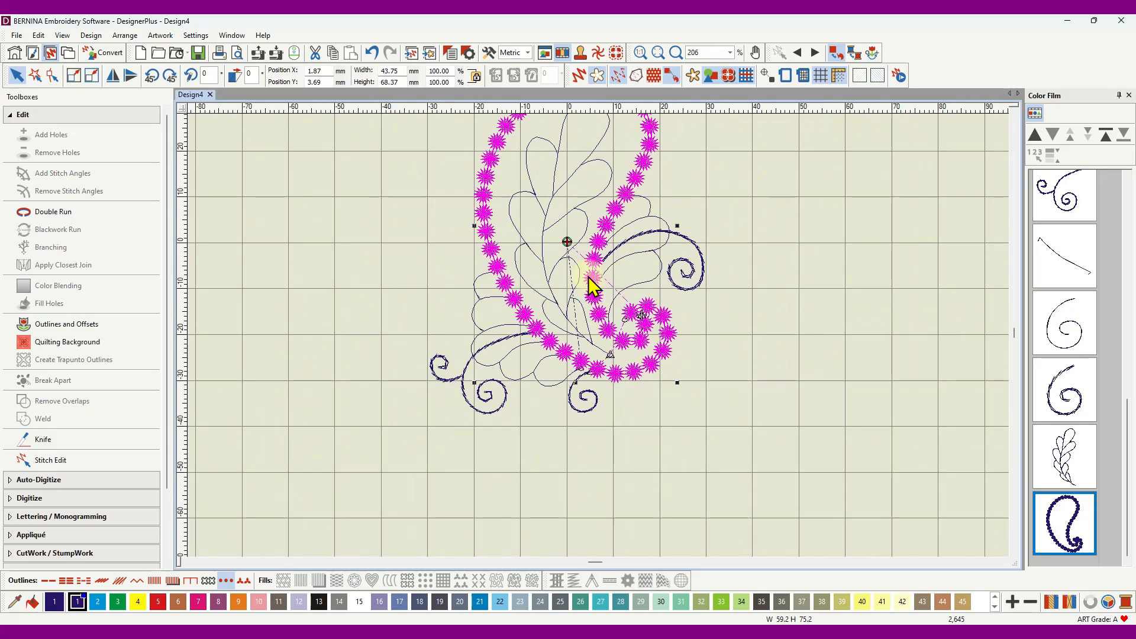
{"action": "left_click", "coordinate": [737, 255]}
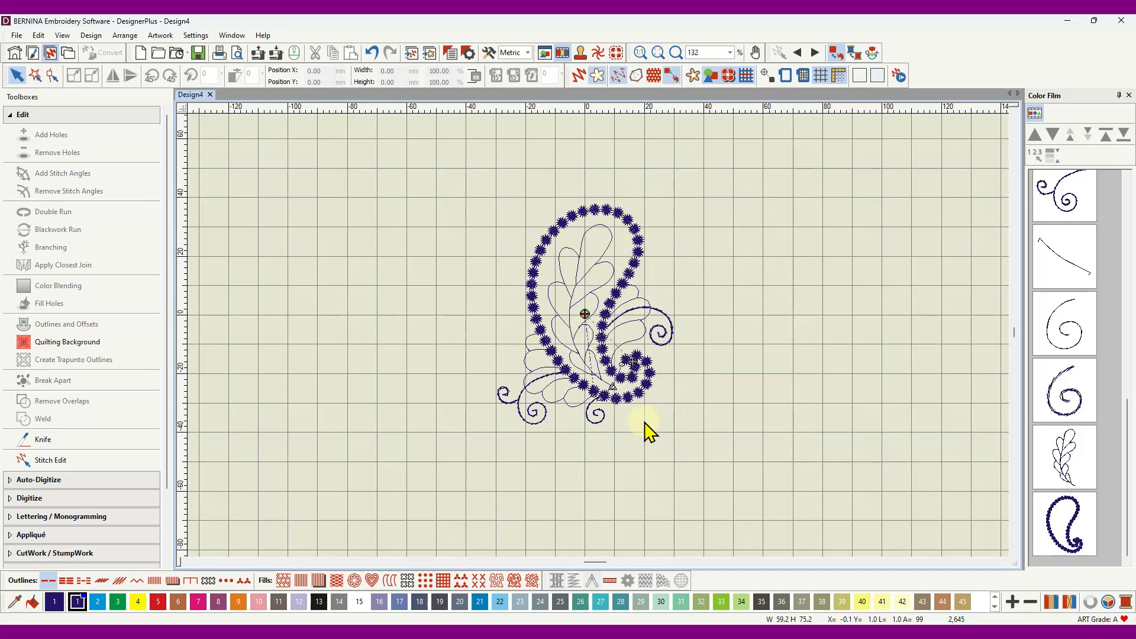
{"action": "left_click", "coordinate": [822, 76]}
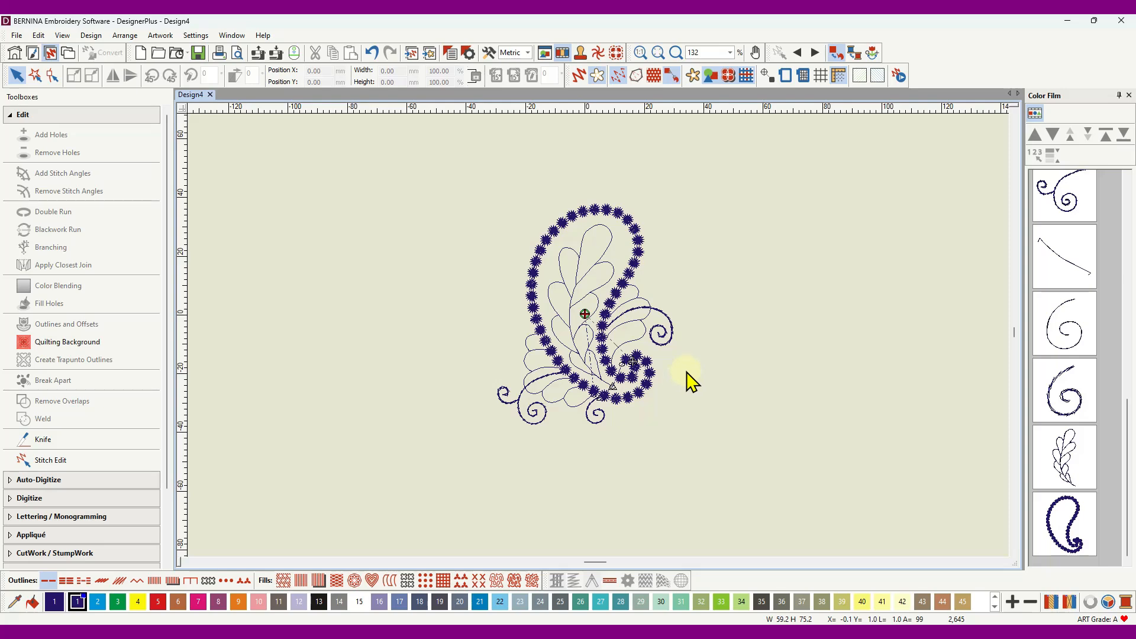
- Inspect the stitches around the paisley's curl and lower scrolls up close, and restore the artistic rendering of the whole design
{"action": "scroll", "coordinate": [589, 406], "scroll_direction": "up", "scroll_amount": 5}
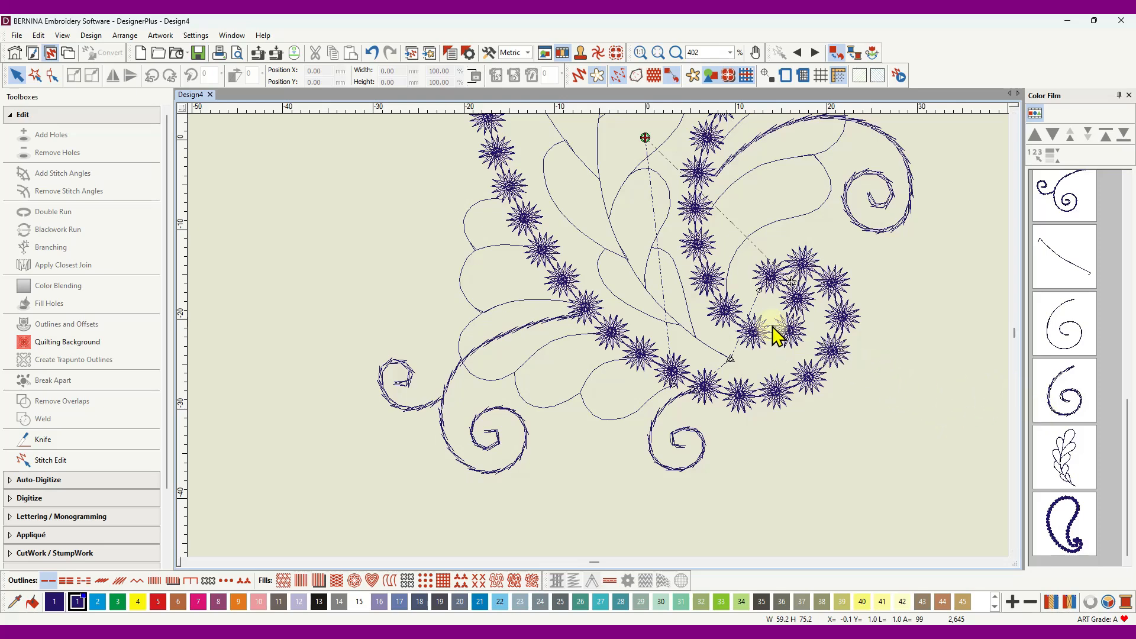
{"action": "scroll", "coordinate": [599, 338], "scroll_direction": "down", "scroll_amount": 6}
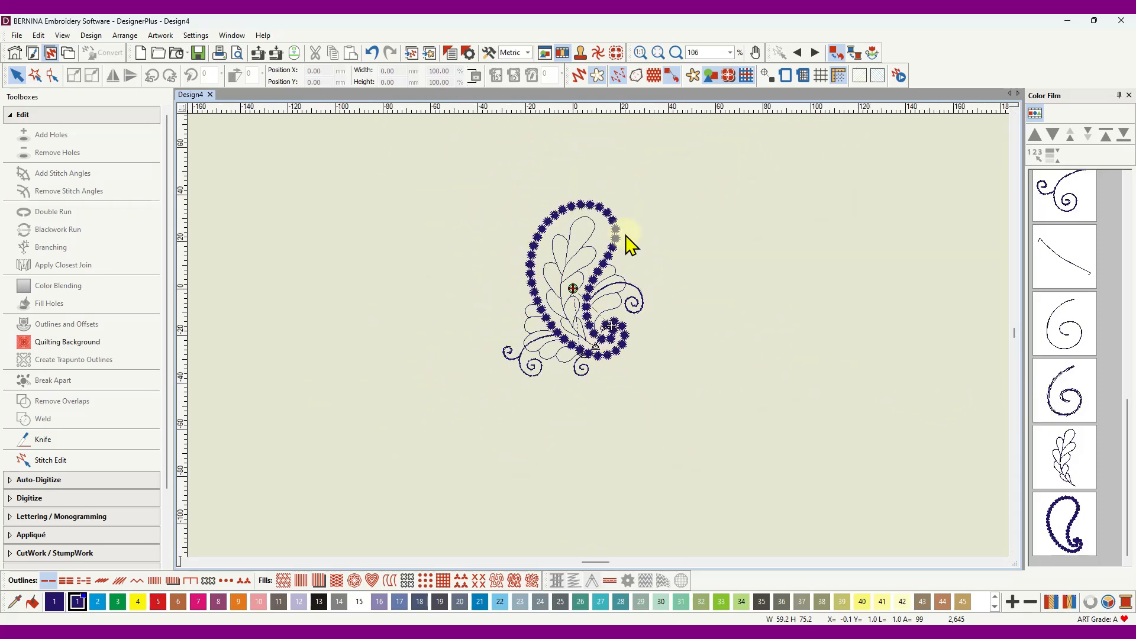
{"action": "left_click", "coordinate": [616, 76]}
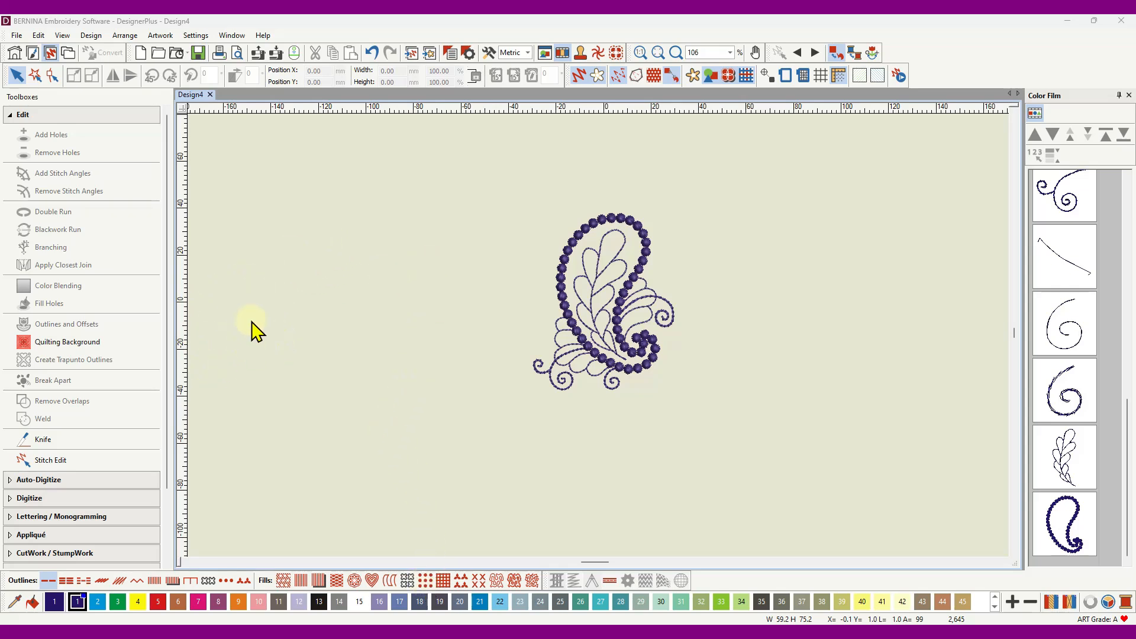
- Show the artwork picture again and move it together with the whole stitched design about 100 mm to the right
{"action": "left_click", "coordinate": [21, 498]}
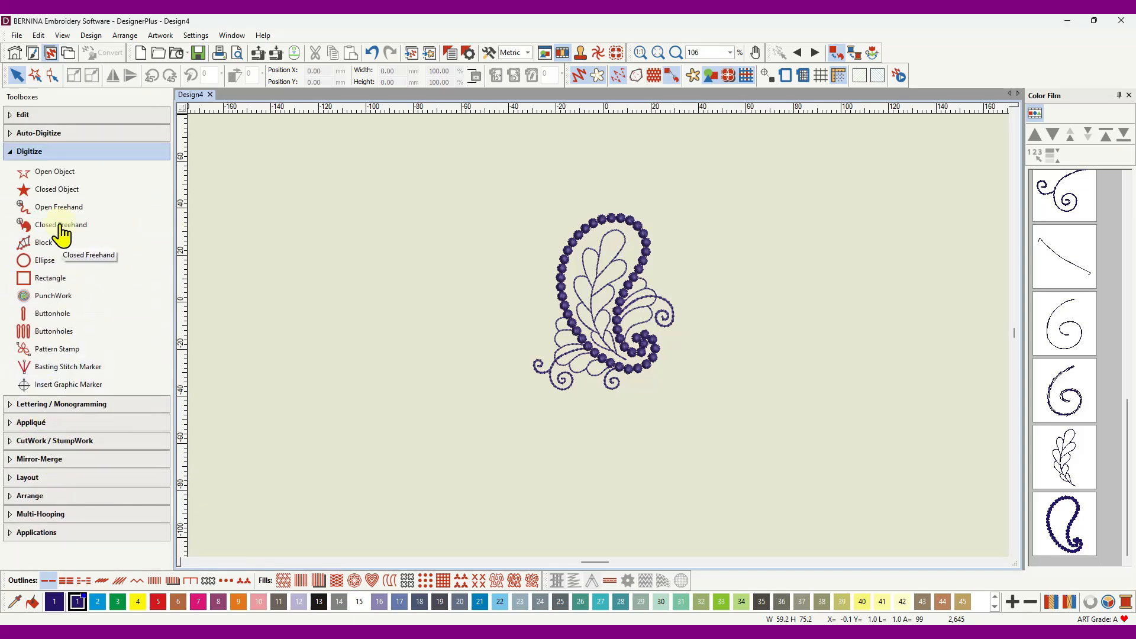
{"action": "left_click", "coordinate": [54, 192]}
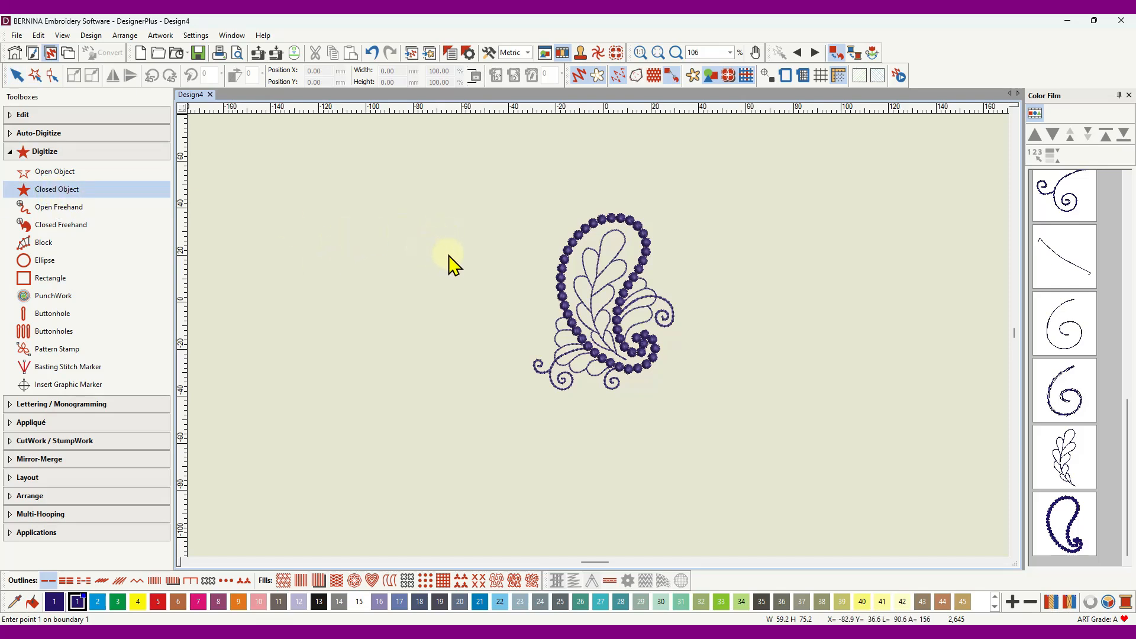
{"action": "left_click", "coordinate": [694, 76]}
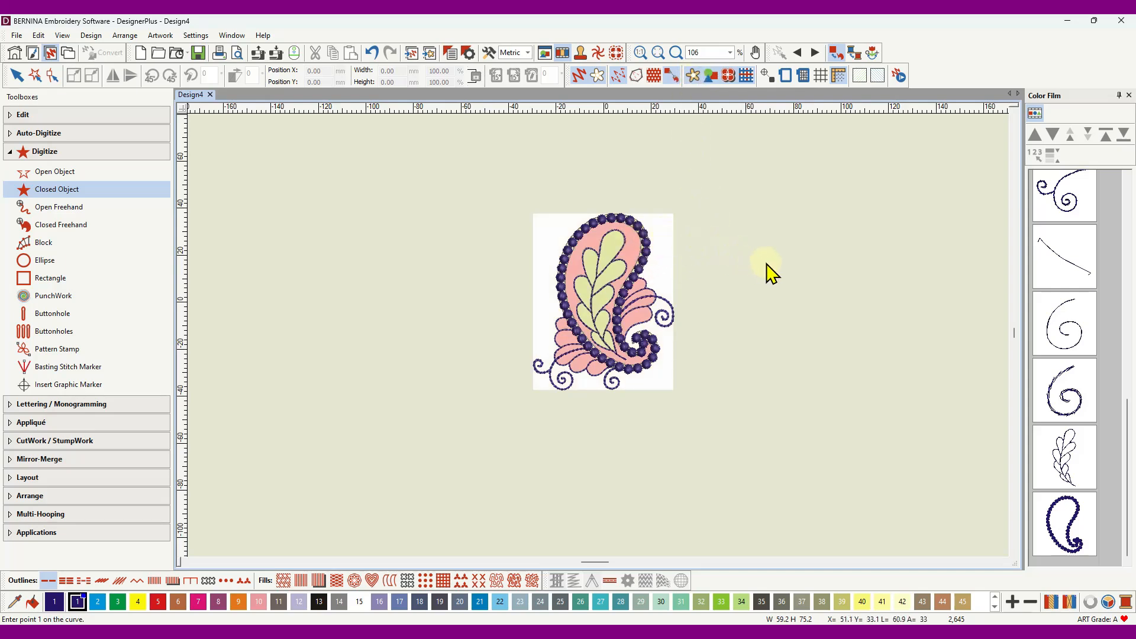
{"action": "left_click", "coordinate": [16, 75]}
{"action": "left_click_drag", "start_coordinate": [476, 178], "coordinate": [722, 416]}
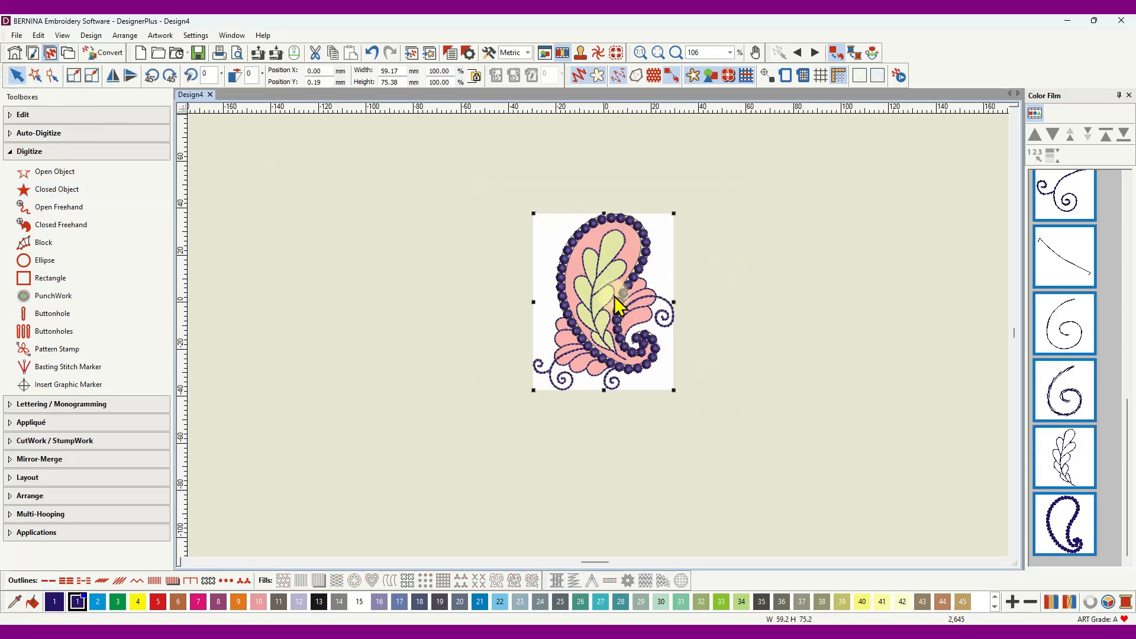
{"action": "left_click_drag", "start_coordinate": [649, 266], "coordinate": [886, 266]}
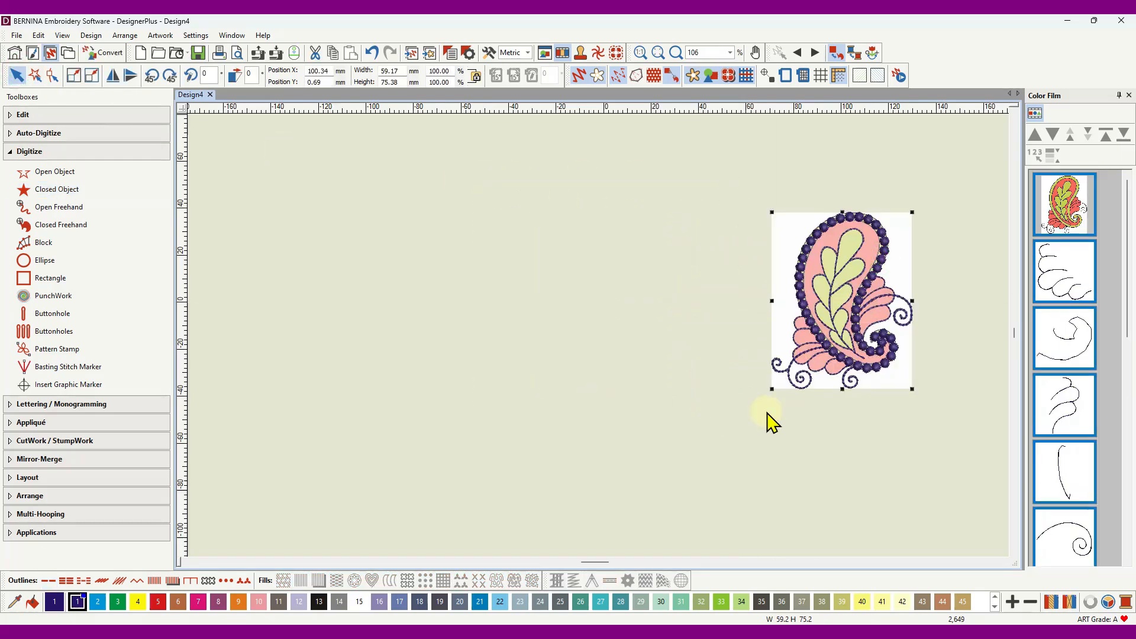
- Select only the artwork picture and move it left of the stitched design, to about -38 mm horizontally
{"action": "left_click", "coordinate": [1065, 207]}
{"action": "left_click", "coordinate": [1077, 279]}
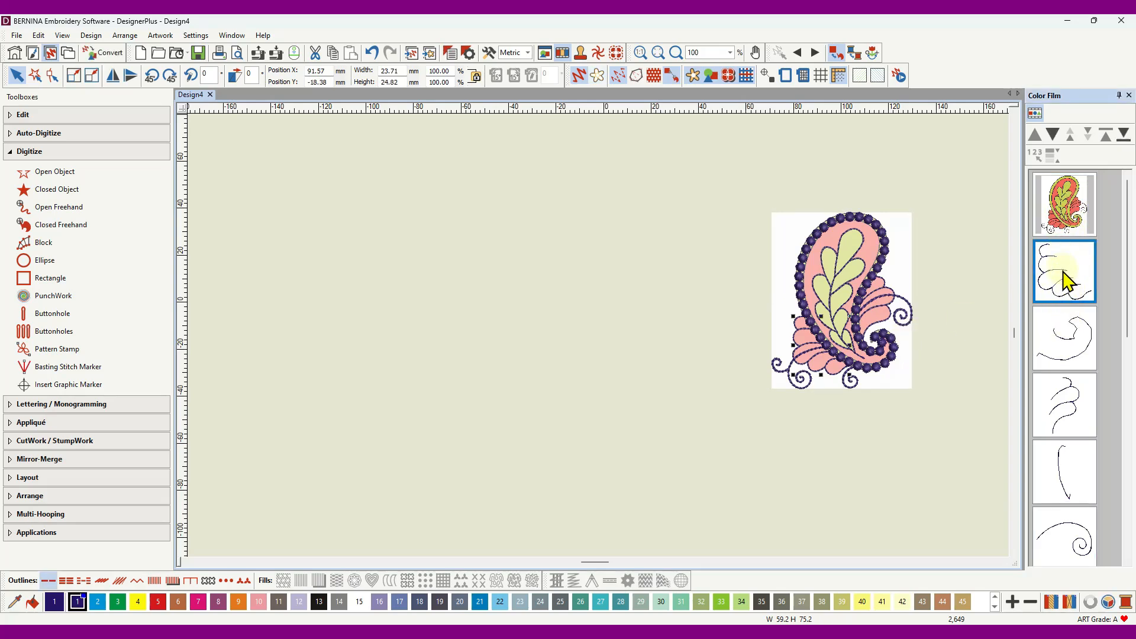
{"action": "left_click", "coordinate": [1061, 213]}
{"action": "left_click_drag", "start_coordinate": [798, 260], "coordinate": [468, 261]}
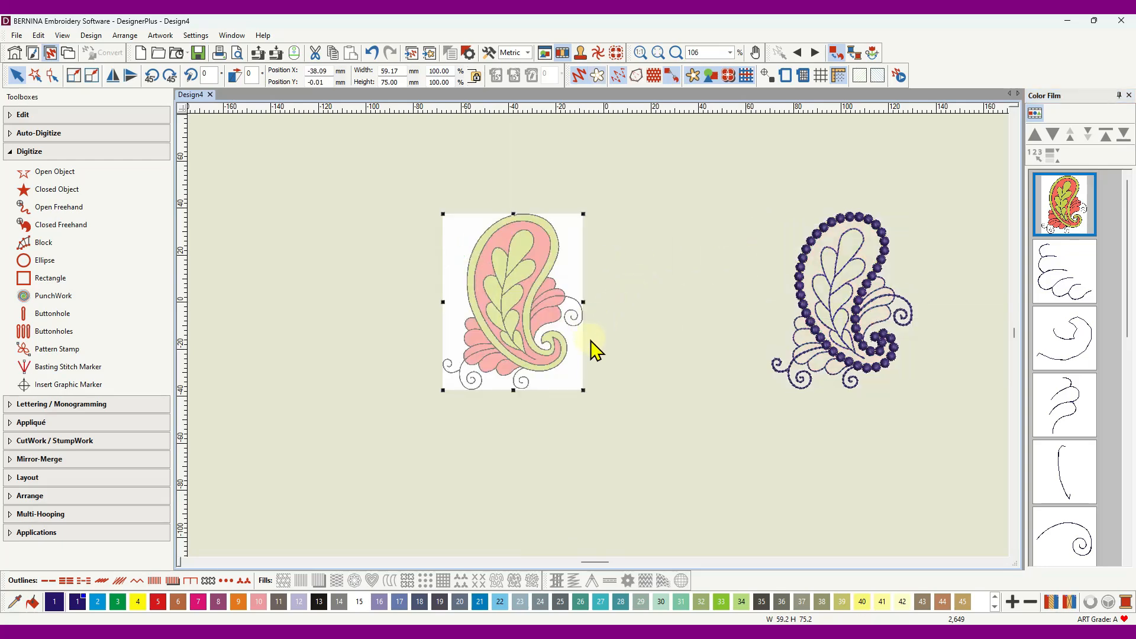
{"action": "left_click", "coordinate": [665, 274]}
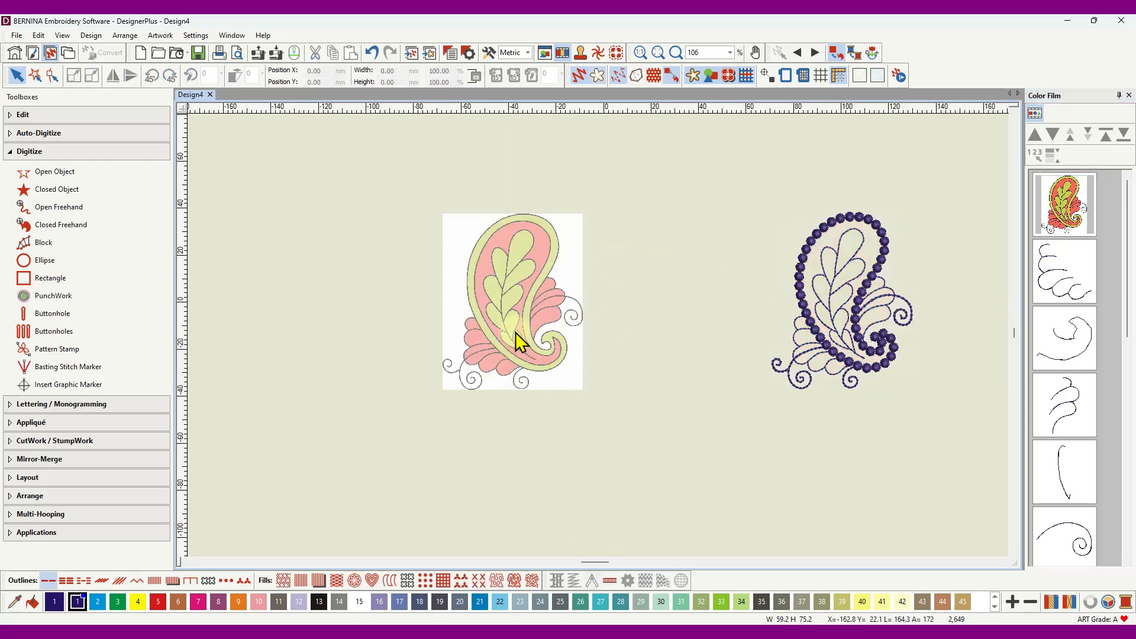
- Start a closed object with Candlewicking fill on the pink paisley interior, tracing from the curl's tip along the lower and left edges
{"action": "scroll", "coordinate": [520, 338], "scroll_direction": "up", "scroll_amount": 4}
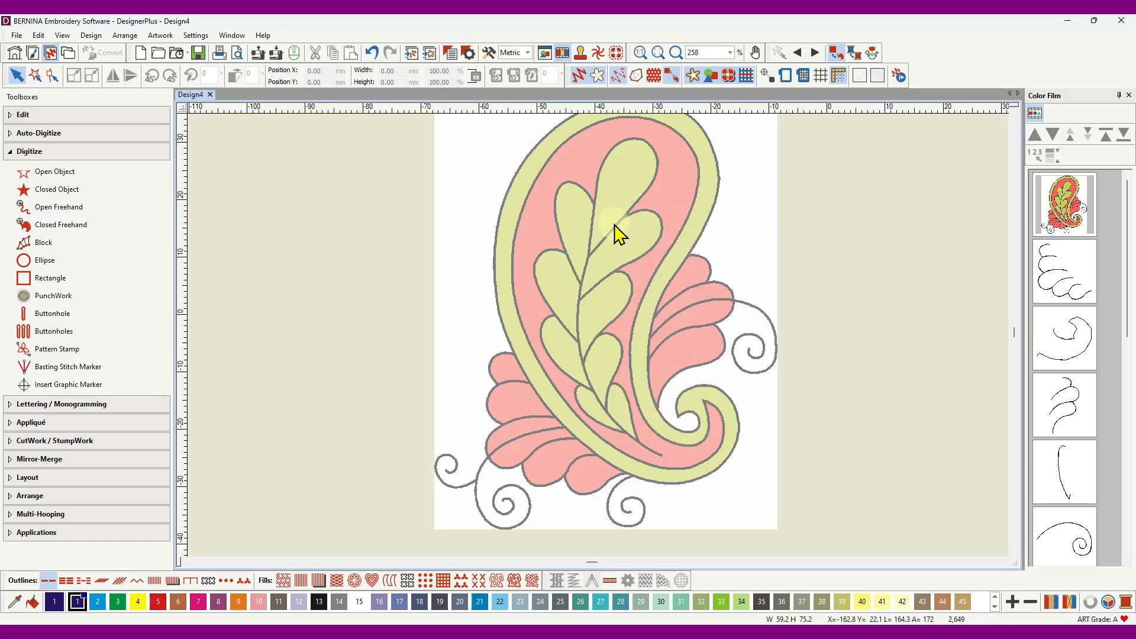
{"action": "left_click", "coordinate": [52, 193]}
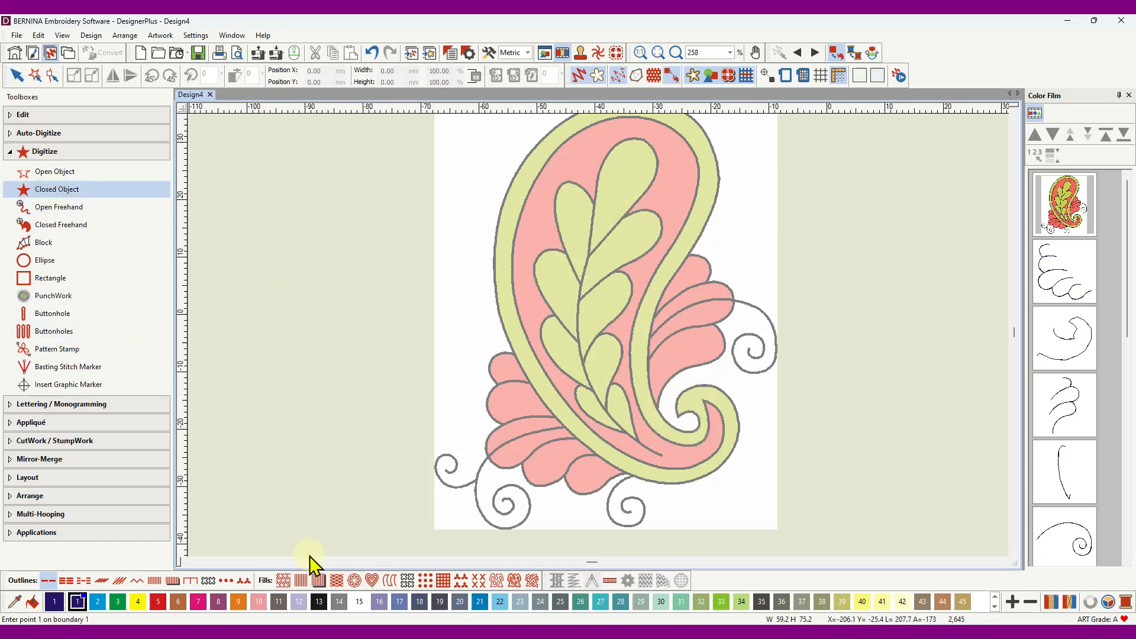
{"action": "left_click", "coordinate": [423, 580]}
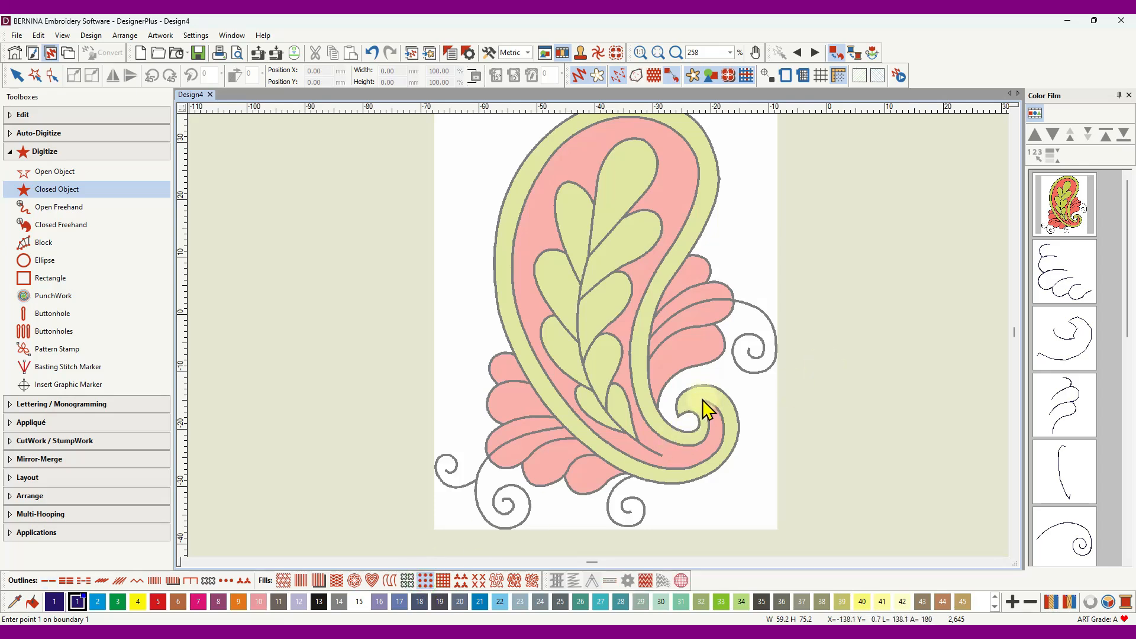
{"action": "left_click", "coordinate": [702, 399]}
{"action": "right_click", "coordinate": [723, 423]}
{"action": "right_click", "coordinate": [713, 454]}
{"action": "right_click", "coordinate": [676, 468]}
{"action": "right_click", "coordinate": [623, 453]}
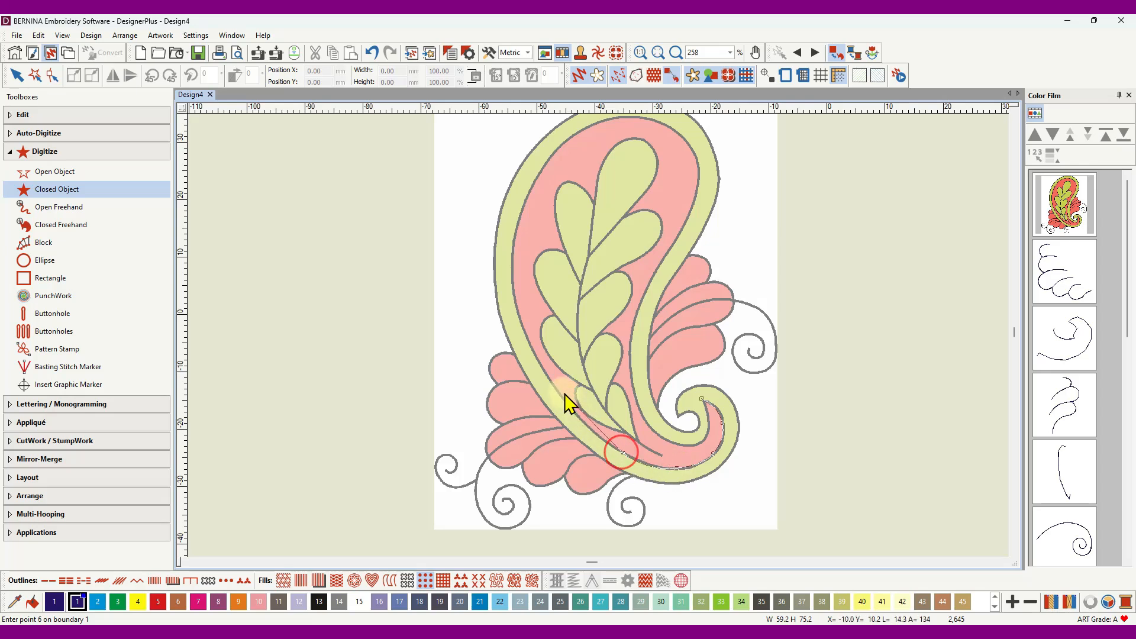
{"action": "right_click", "coordinate": [557, 390]}
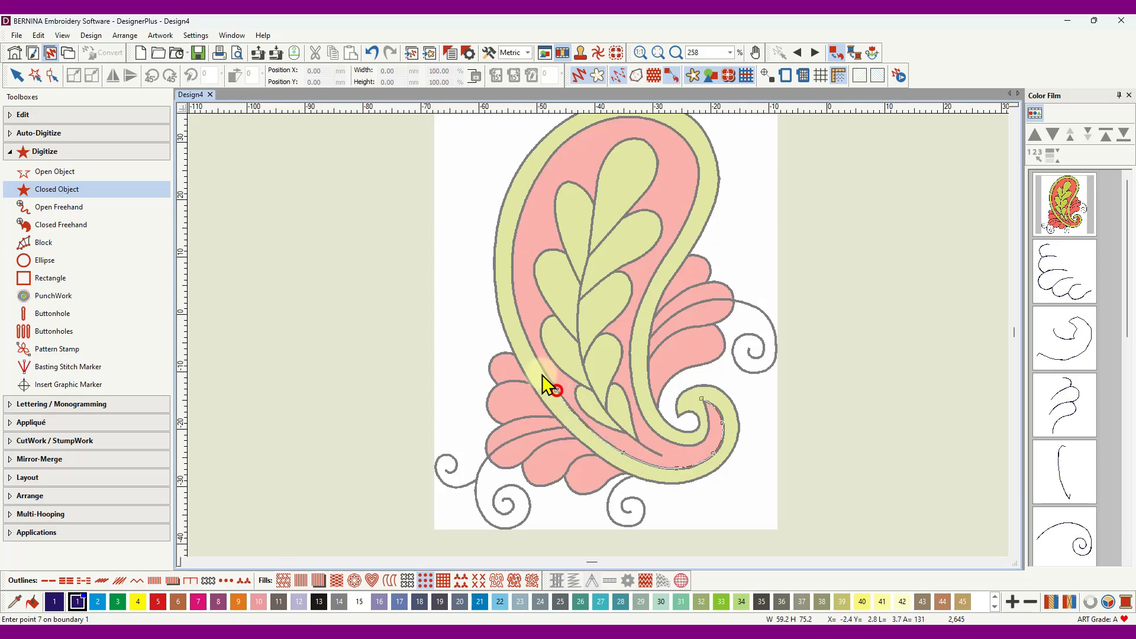
{"action": "right_click", "coordinate": [513, 288]}
{"action": "right_click", "coordinate": [531, 187]}
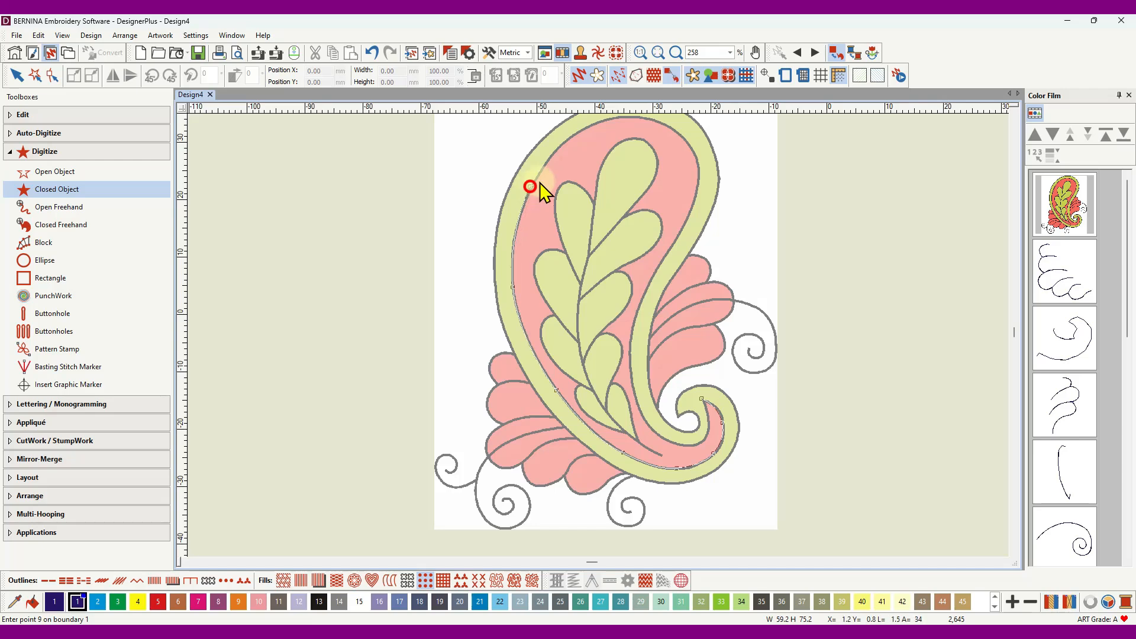
- Complete the closed Candlewicking-filled paisley interior by tracing around its top, down the inner edge and back to the curl's tip
{"action": "scroll", "coordinate": [540, 183], "scroll_direction": "up", "scroll_amount": 3}
{"action": "right_click", "coordinate": [599, 225]}
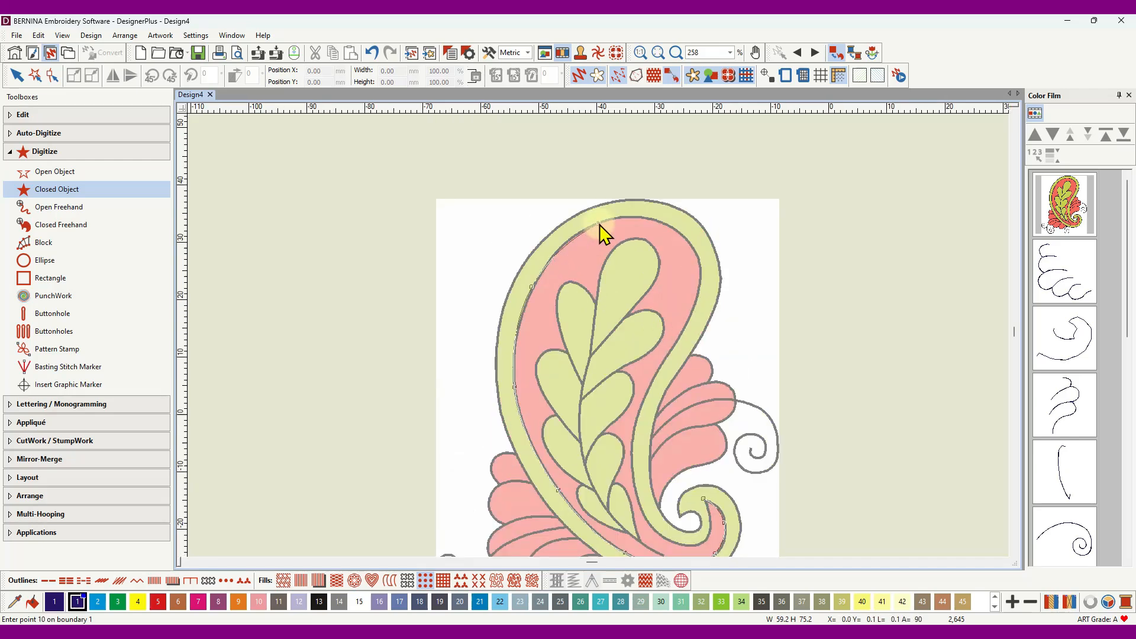
{"action": "right_click", "coordinate": [671, 226]}
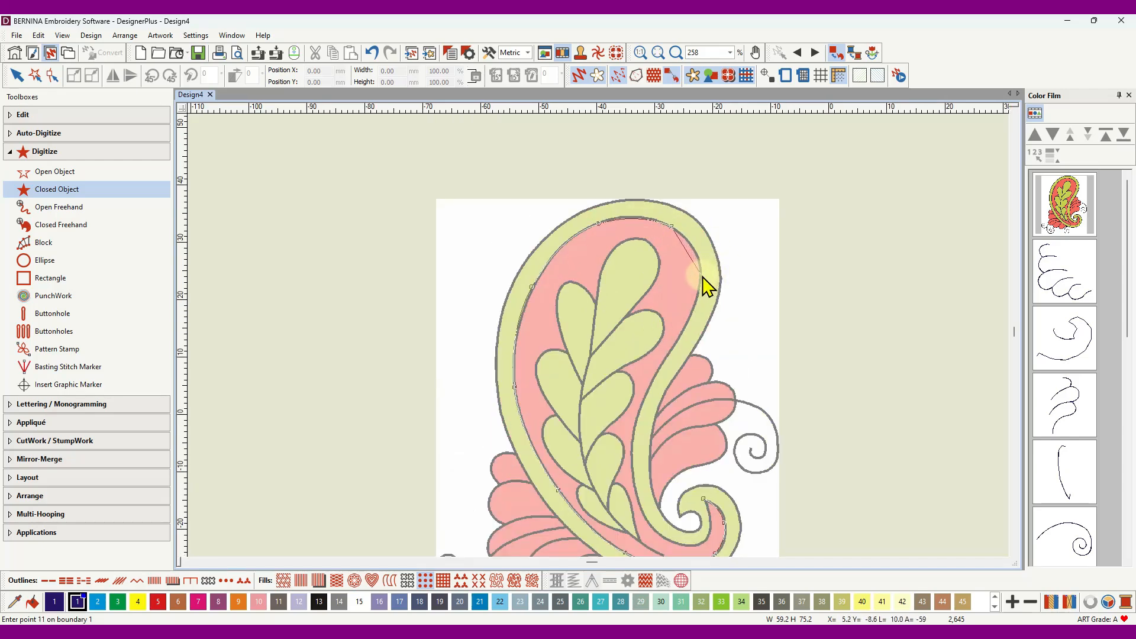
{"action": "right_click", "coordinate": [663, 367]}
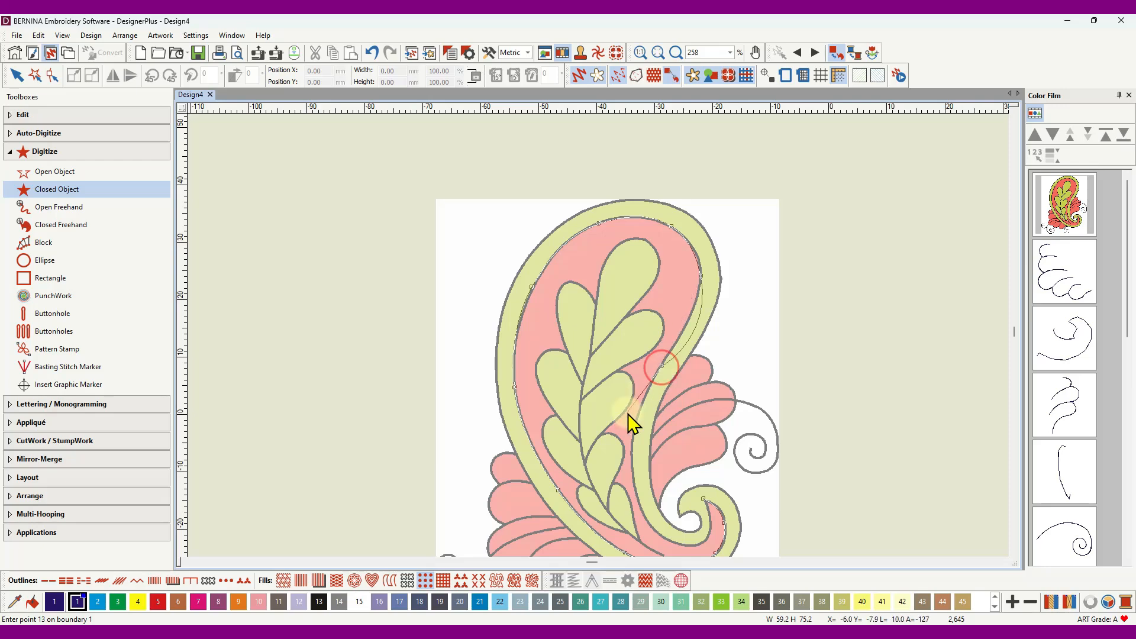
{"action": "right_click", "coordinate": [646, 519]}
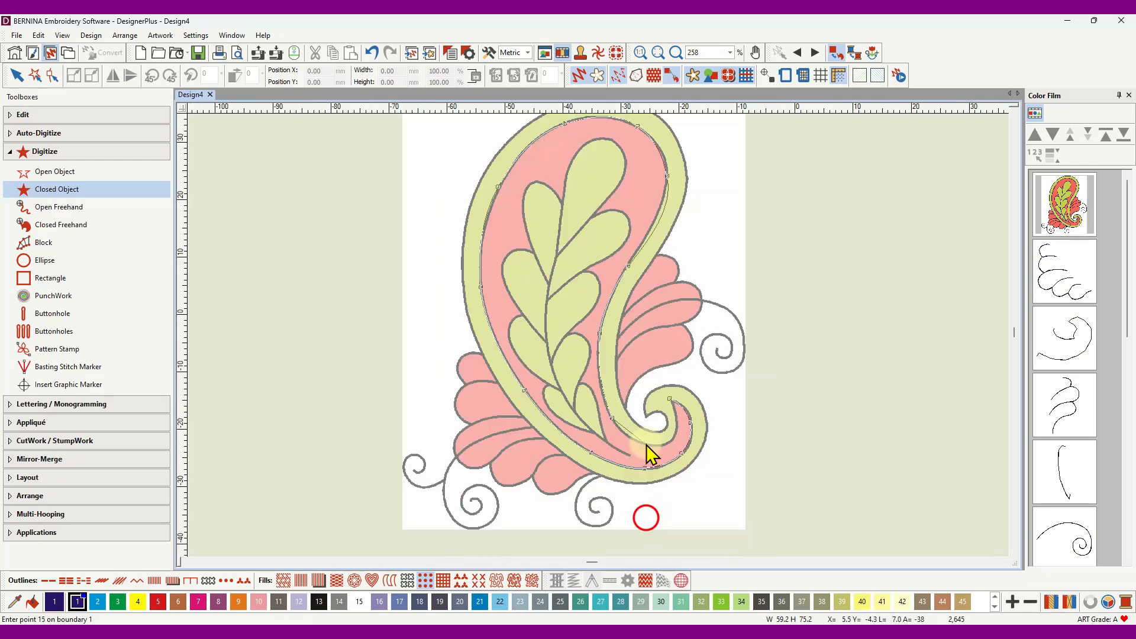
{"action": "right_click", "coordinate": [648, 446]}
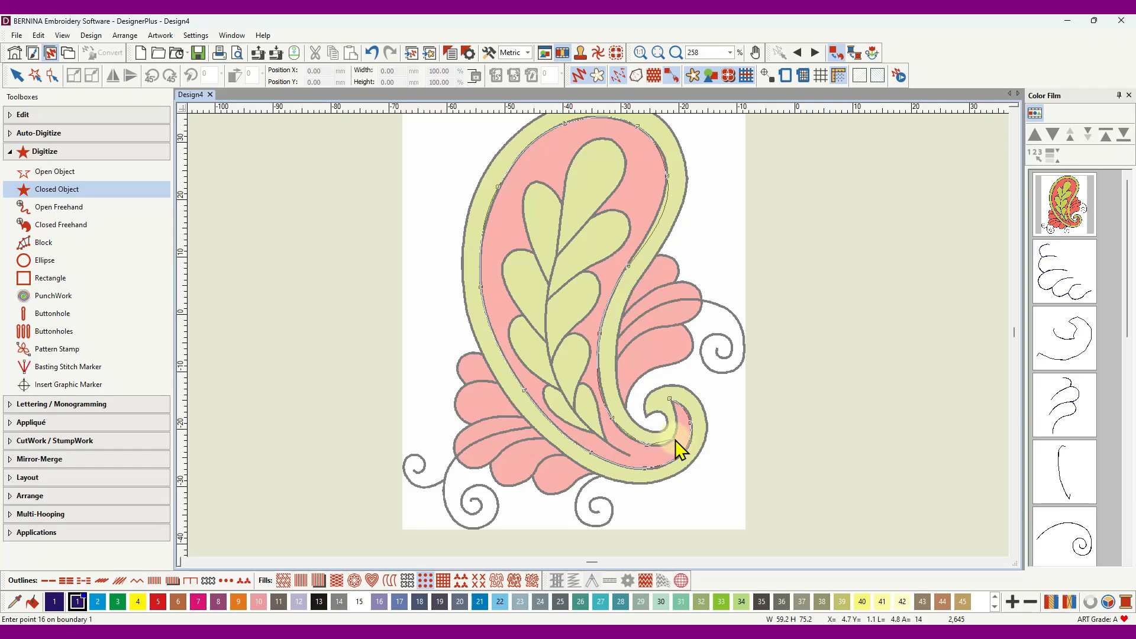
{"action": "right_click", "coordinate": [677, 436]}
{"action": "right_click", "coordinate": [676, 413]}
{"action": "key", "text": "Return"}
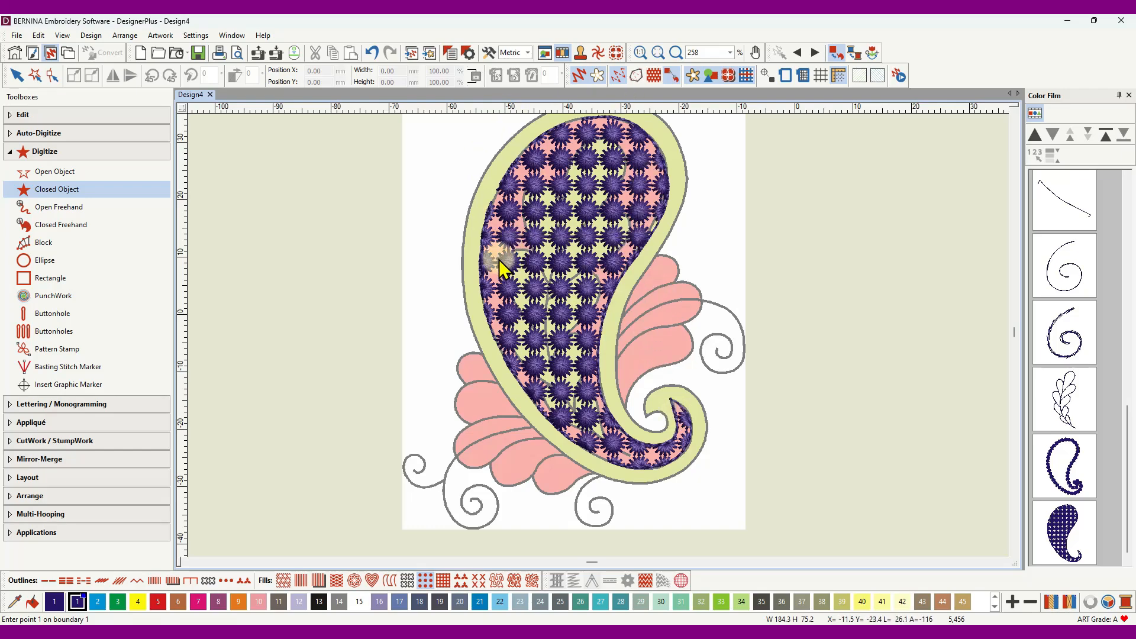
- Examine the candlewicking stitches along the filled paisley's edges up close, and hide the artwork picture
{"action": "scroll", "coordinate": [500, 261], "scroll_direction": "up", "scroll_amount": 4}
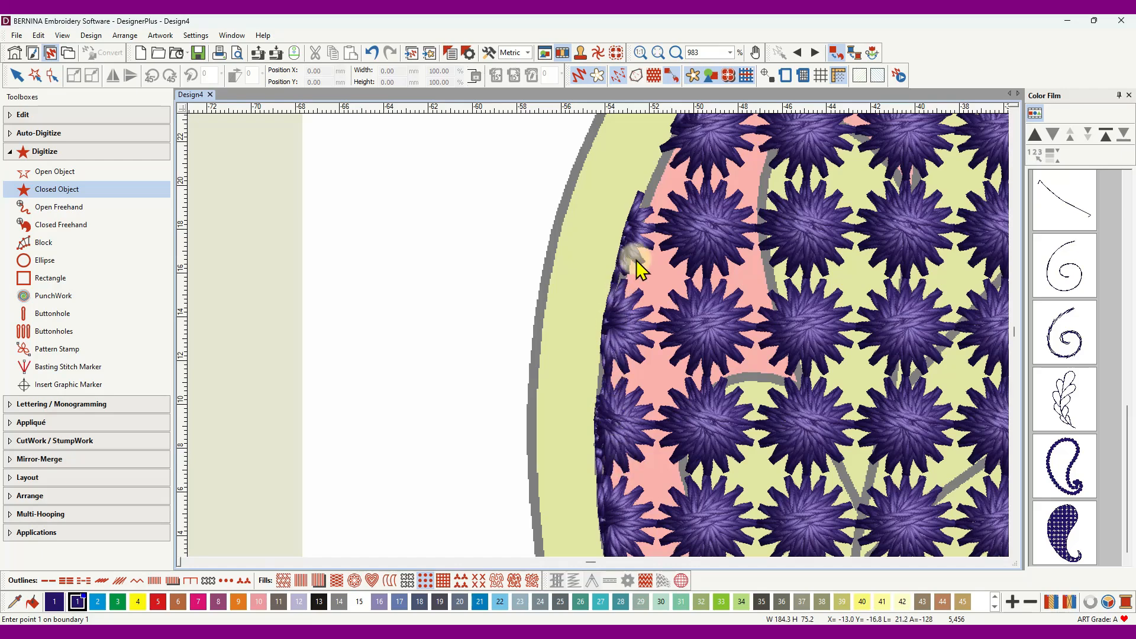
{"action": "scroll", "coordinate": [591, 330], "scroll_direction": "down", "scroll_amount": 3}
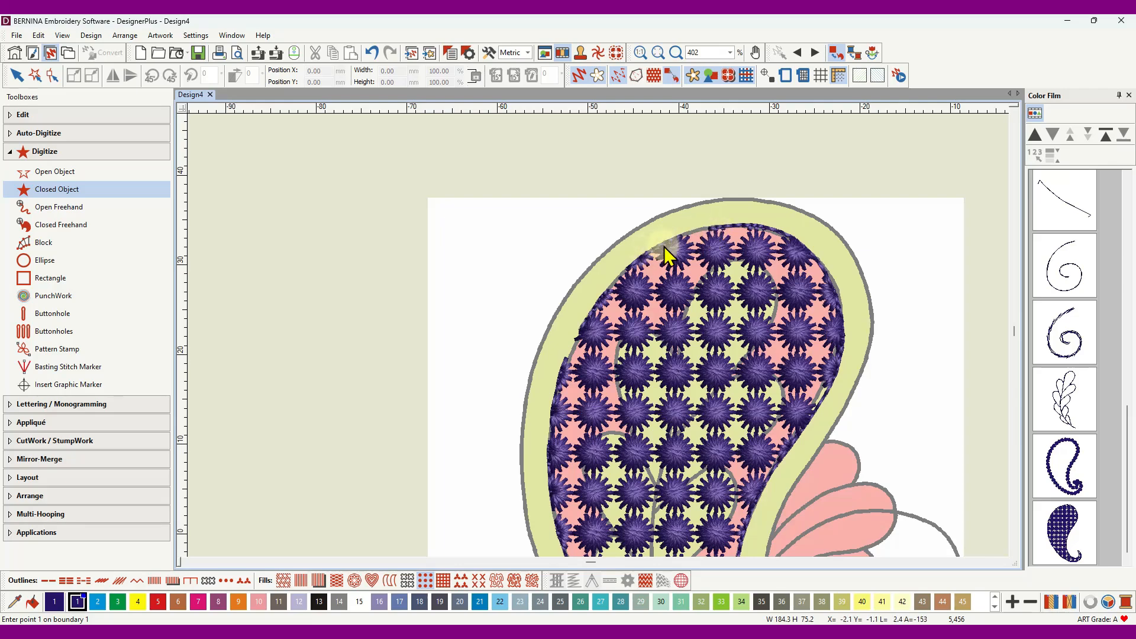
{"action": "scroll", "coordinate": [703, 235], "scroll_direction": "up", "scroll_amount": 3}
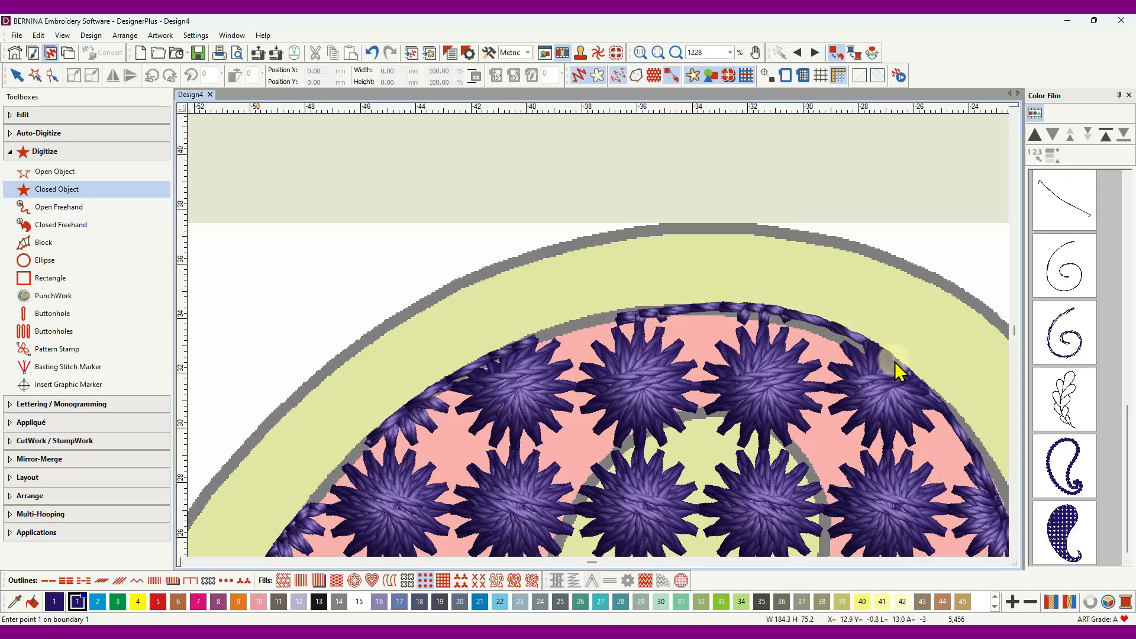
{"action": "scroll", "coordinate": [895, 361], "scroll_direction": "down", "scroll_amount": 3}
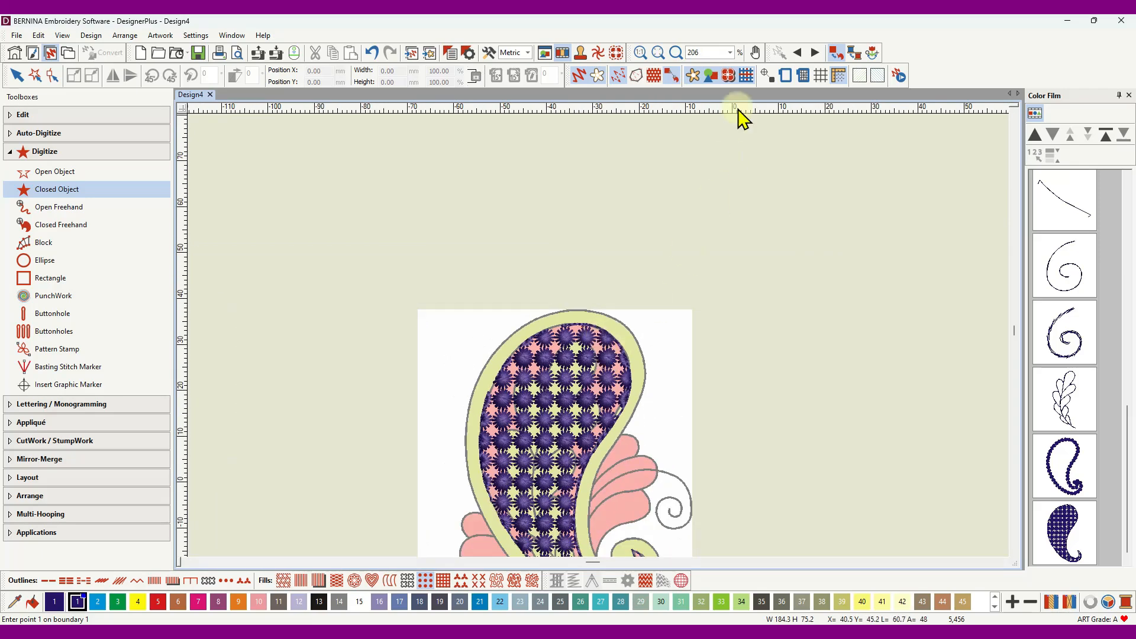
{"action": "left_click", "coordinate": [694, 75]}
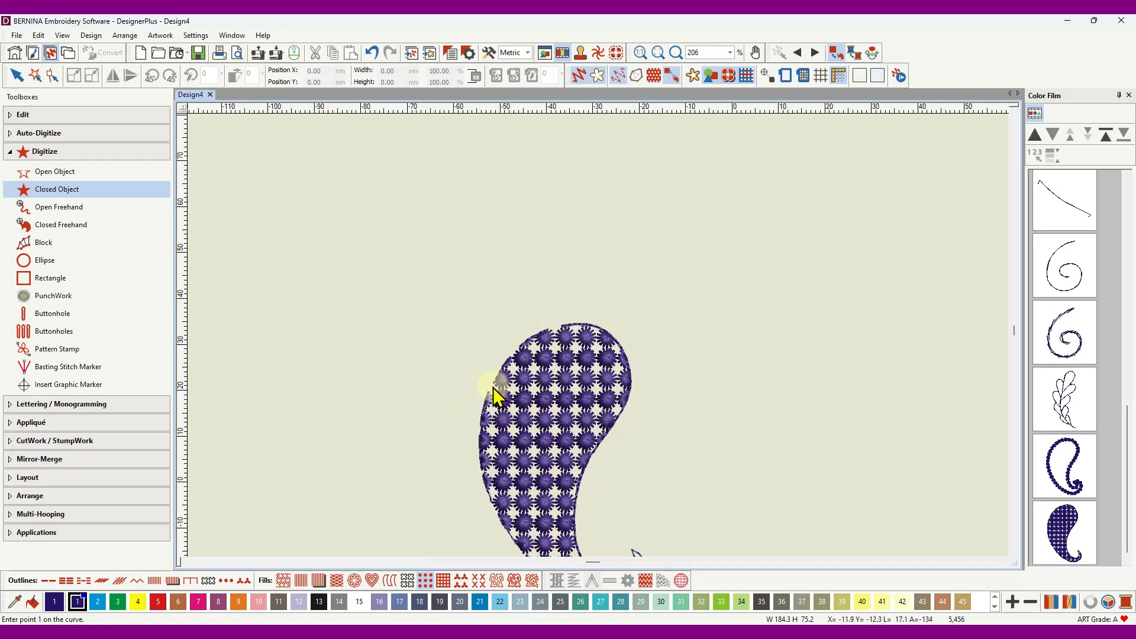
{"action": "scroll", "coordinate": [496, 395], "scroll_direction": "down", "scroll_amount": 2}
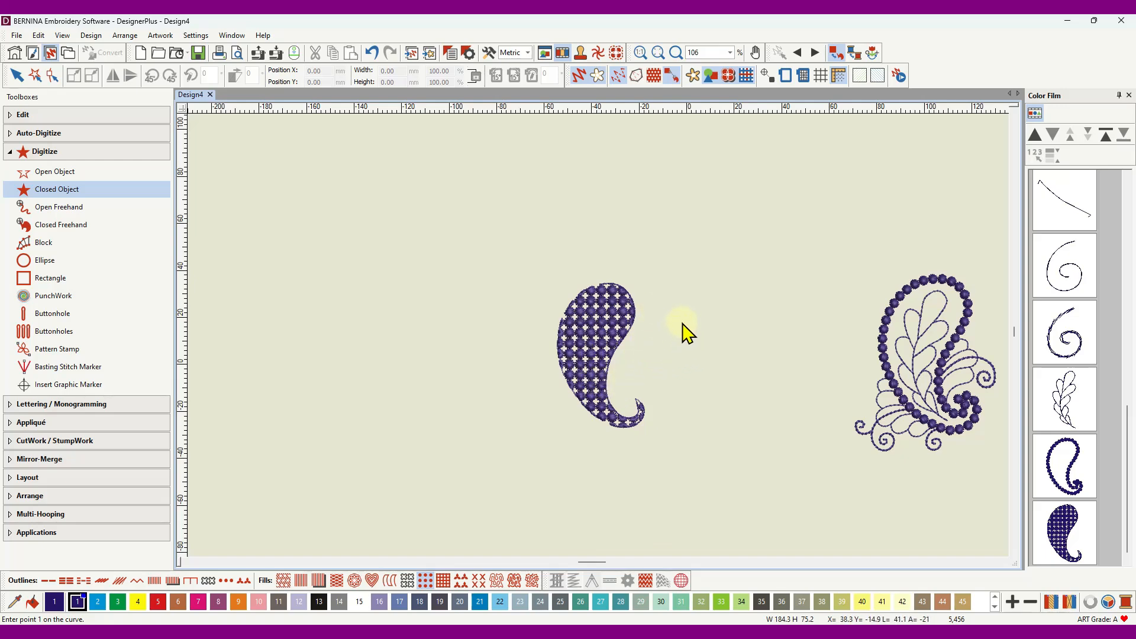
- Shift the filled paisley's Candlewicking pattern layout about 4 mm left and 1 mm down through its fill stitch properties
{"action": "left_click", "coordinate": [1057, 519]}
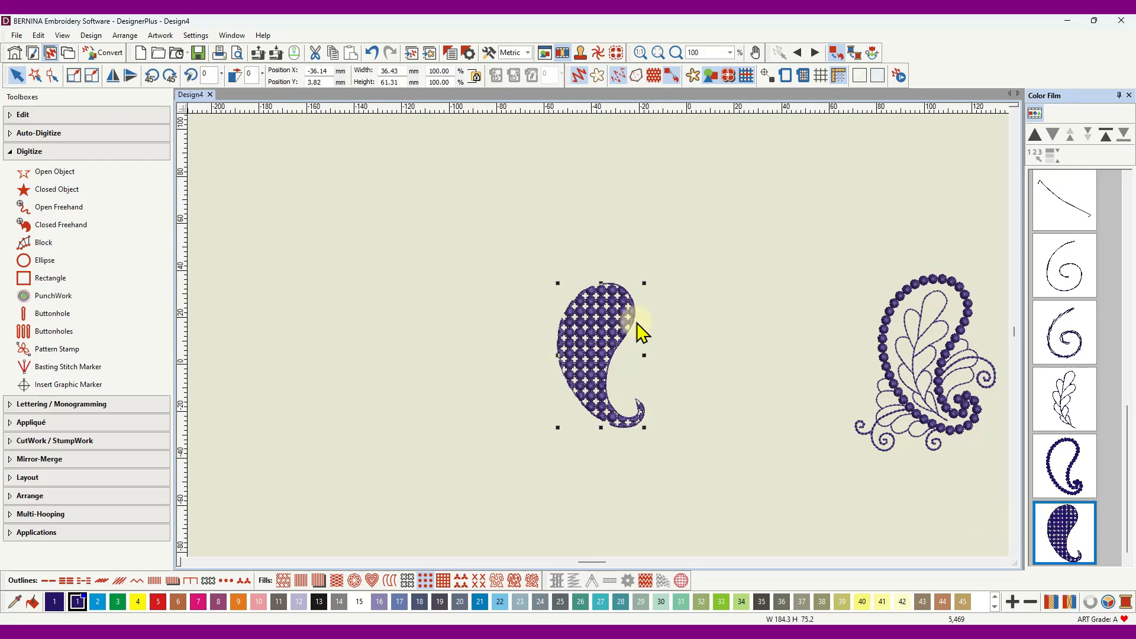
{"action": "right_click", "coordinate": [599, 323]}
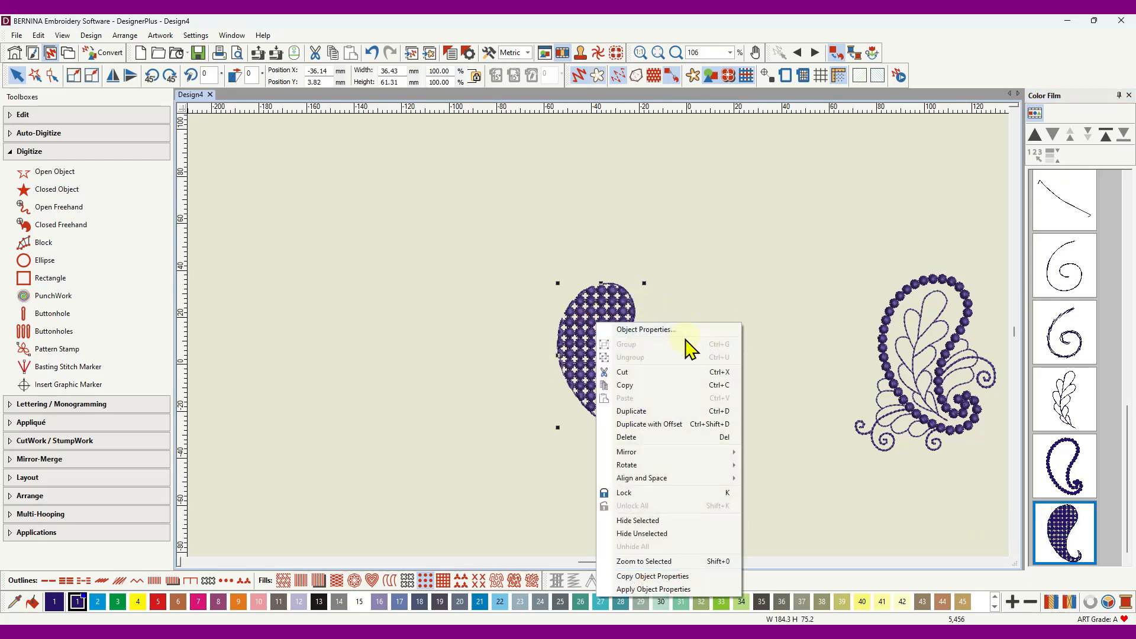
{"action": "left_click", "coordinate": [644, 329]}
{"action": "left_click_drag", "start_coordinate": [544, 170], "coordinate": [849, 114]}
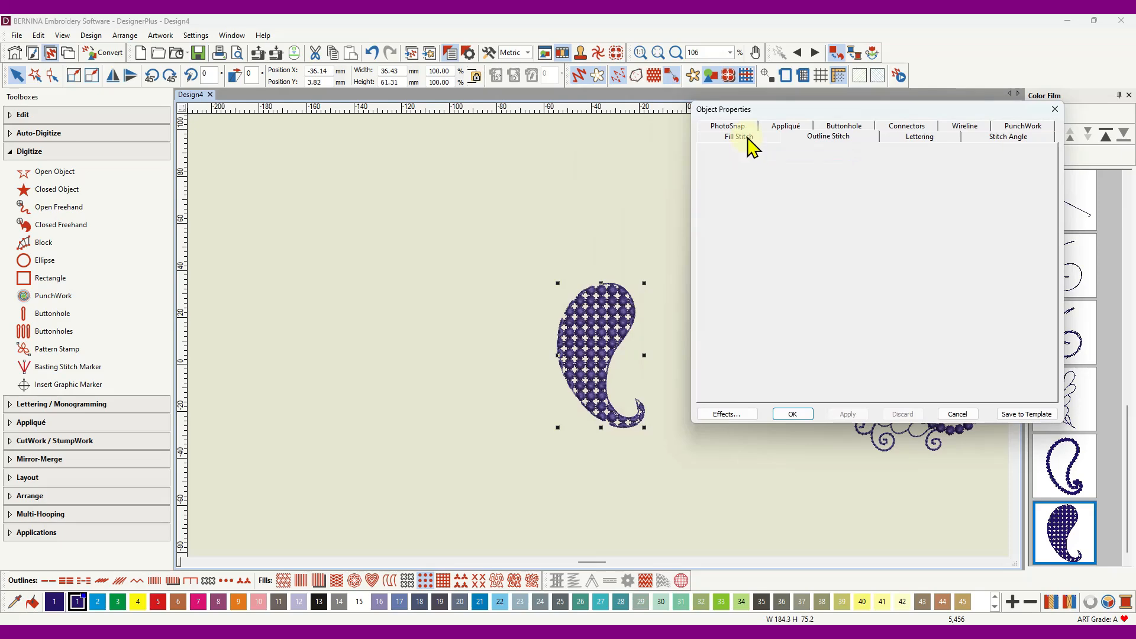
{"action": "left_click", "coordinate": [740, 137]}
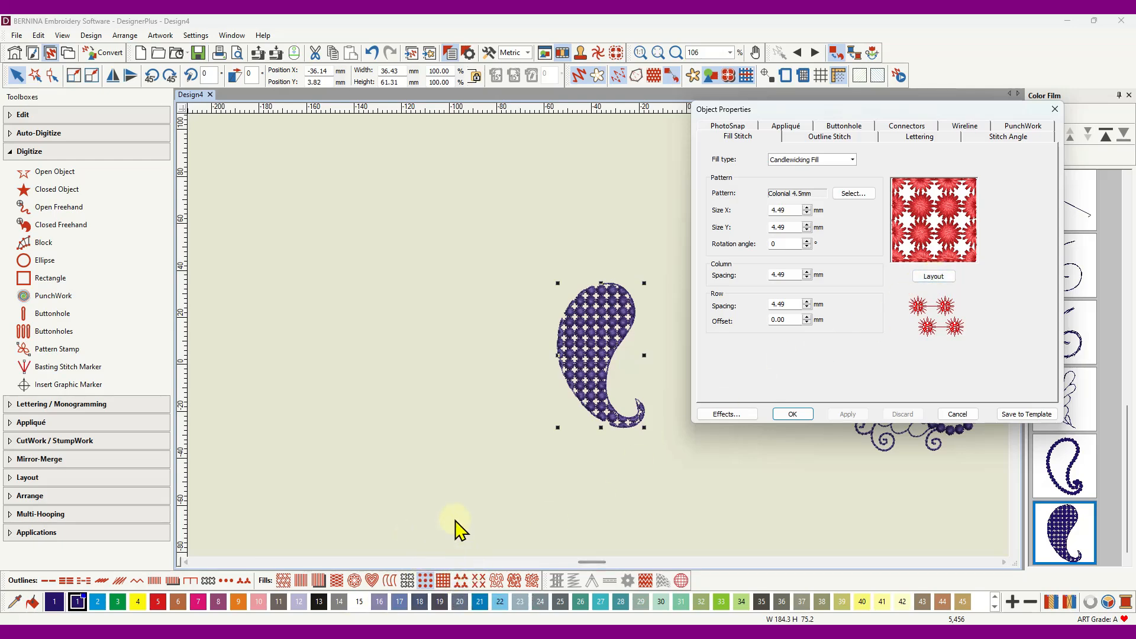
{"action": "left_click", "coordinate": [934, 276]}
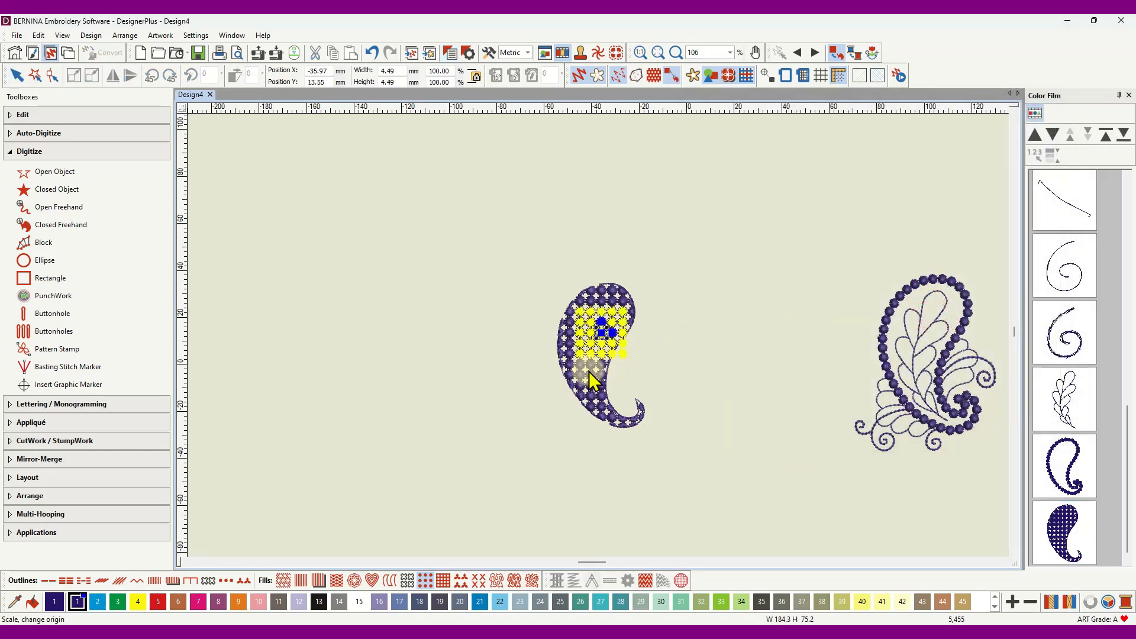
{"action": "scroll", "coordinate": [602, 338], "scroll_direction": "up", "scroll_amount": 5}
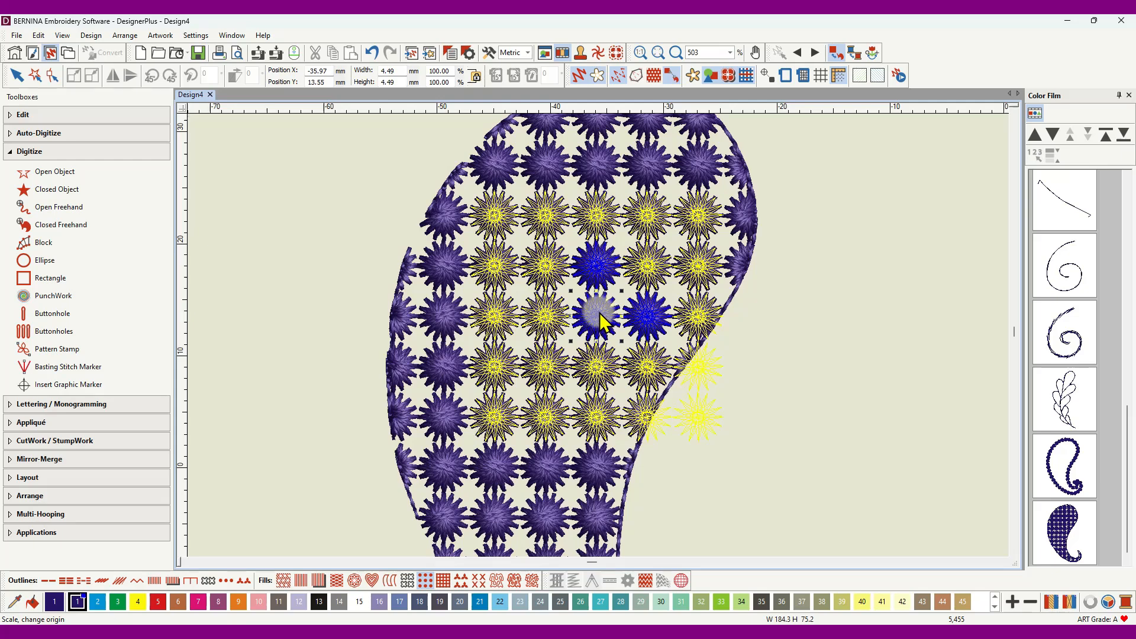
{"action": "left_click_drag", "start_coordinate": [599, 312], "coordinate": [551, 328]}
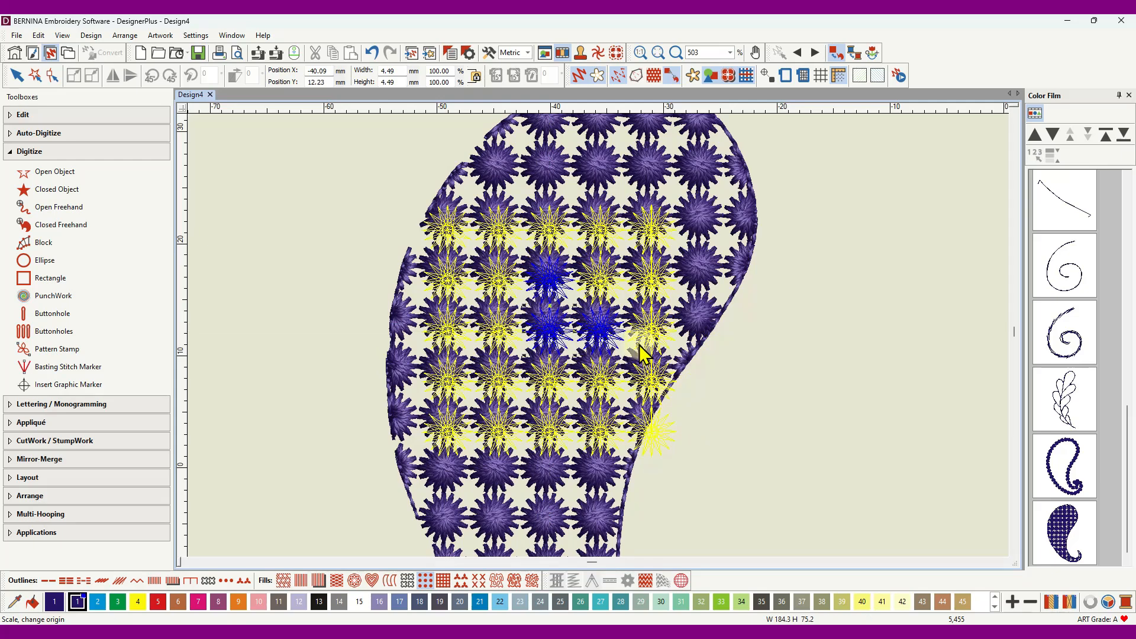
{"action": "key", "text": "Return"}
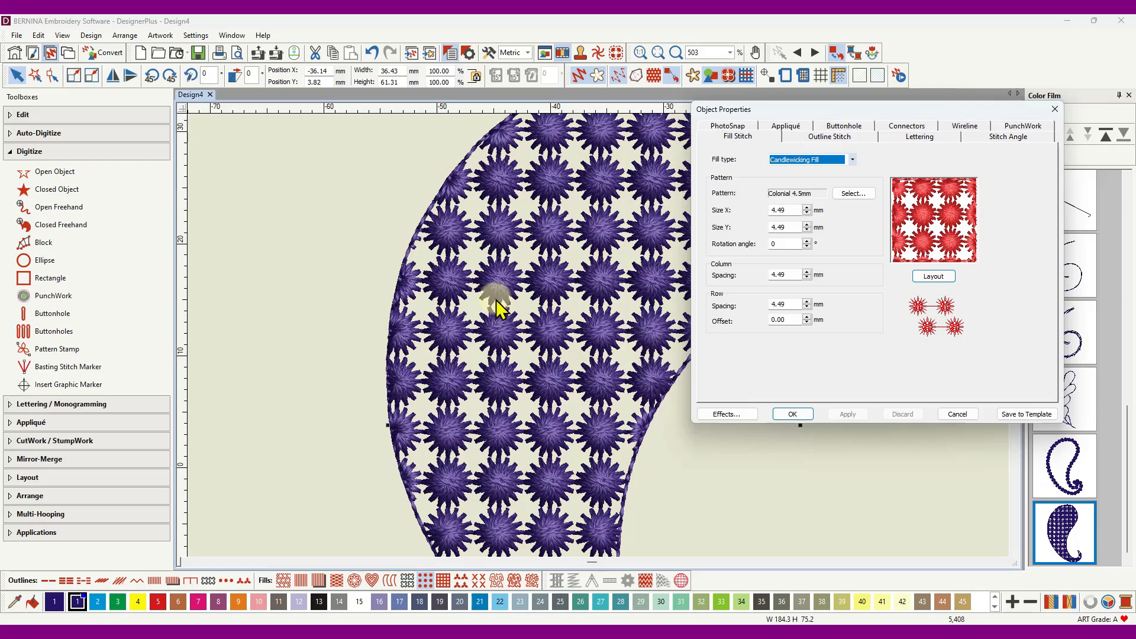
{"action": "scroll", "coordinate": [568, 335], "scroll_direction": "down", "scroll_amount": 5}
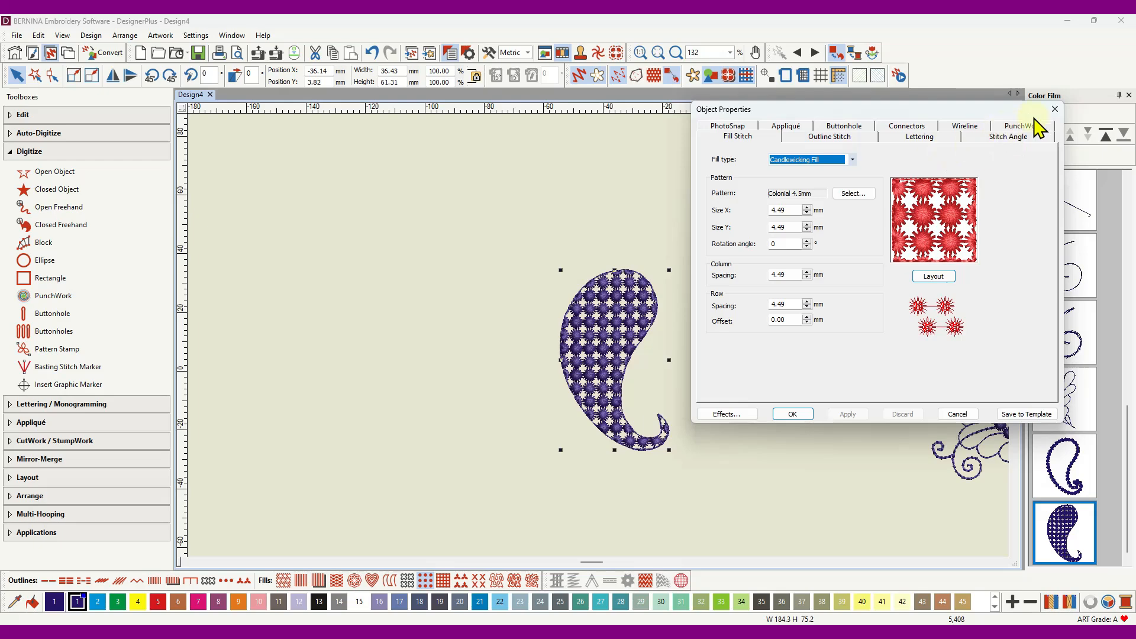
{"action": "left_click", "coordinate": [1057, 108]}
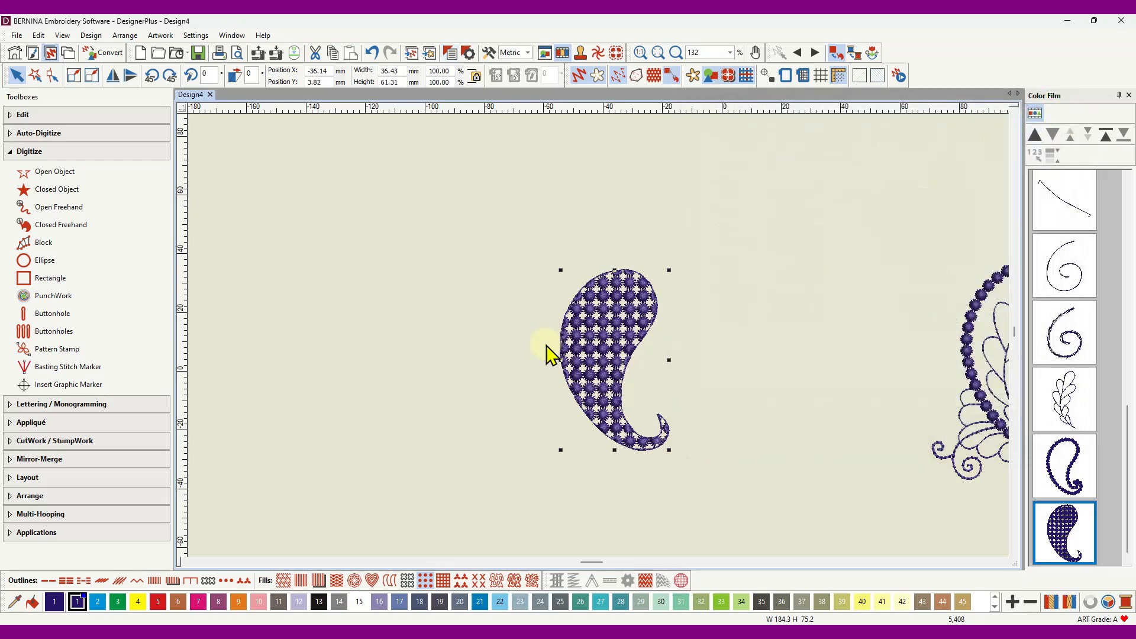
- Digitize a Candlewicking-filled circle about 15.5 mm in diameter in the empty area left of the filled paisley
{"action": "left_click", "coordinate": [48, 266]}
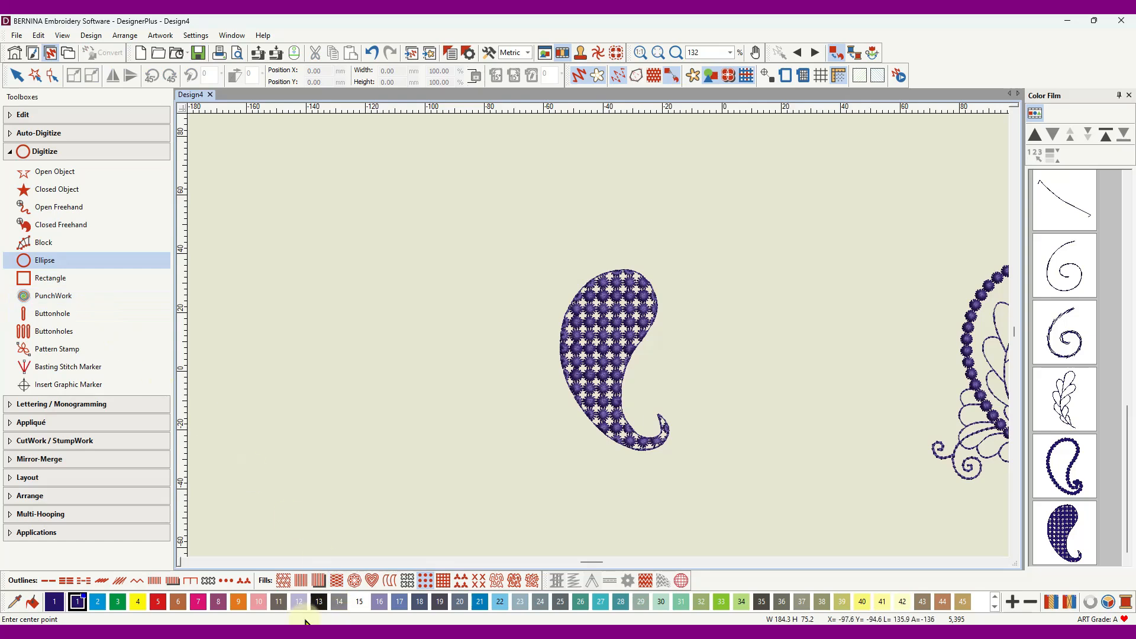
{"action": "left_click", "coordinate": [345, 351]}
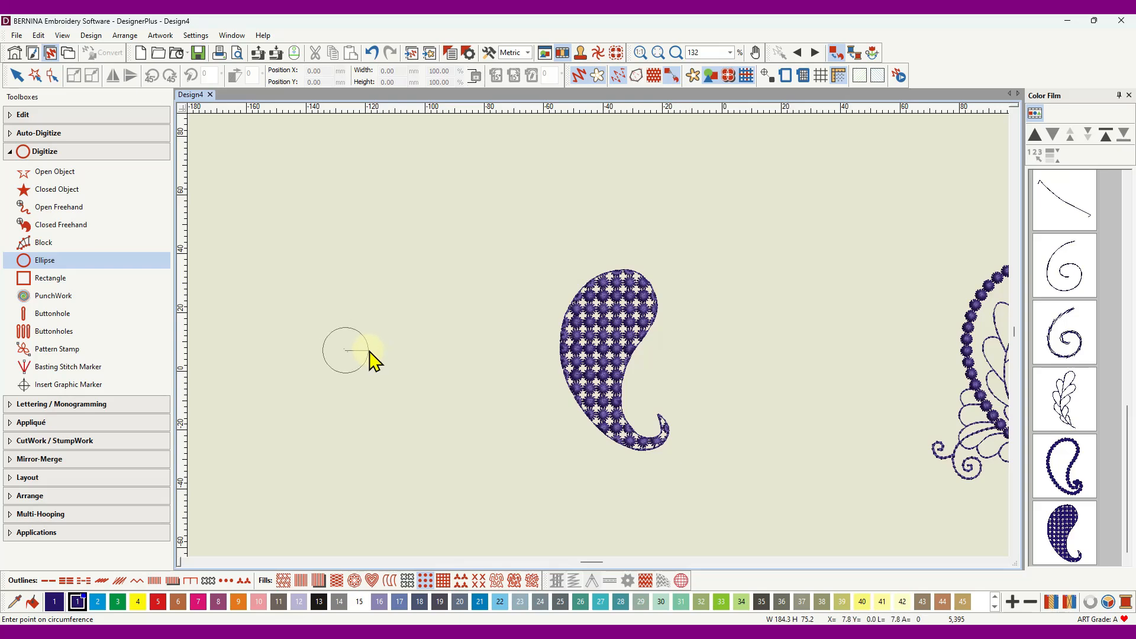
{"action": "left_click", "coordinate": [368, 351]}
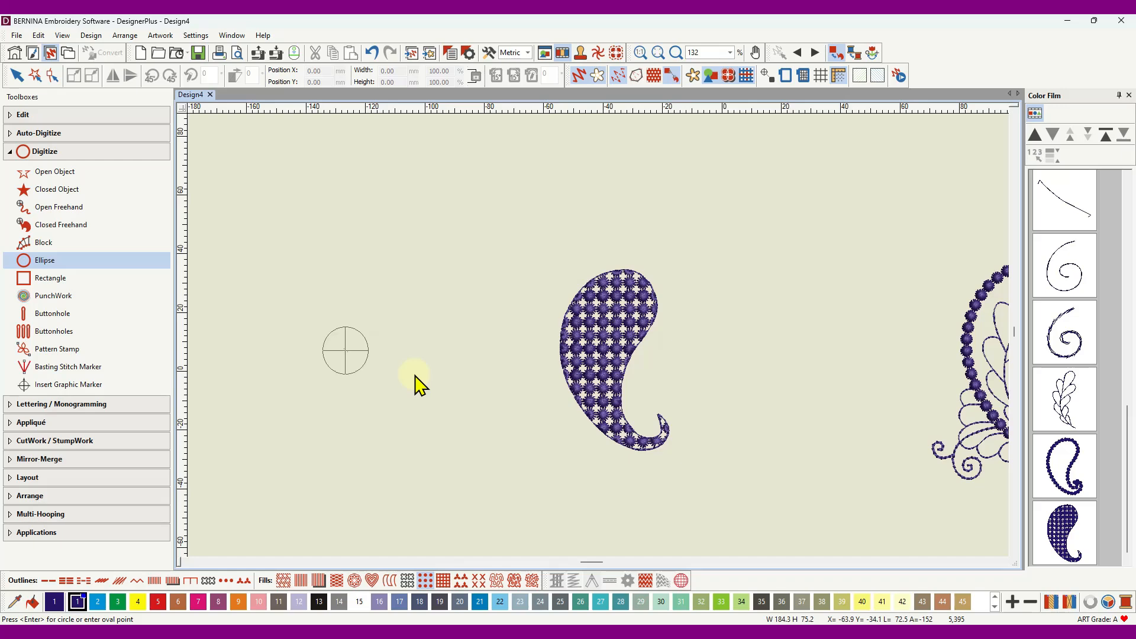
{"action": "key", "text": "Return"}
{"action": "scroll", "coordinate": [350, 350], "scroll_direction": "up", "scroll_amount": 5}
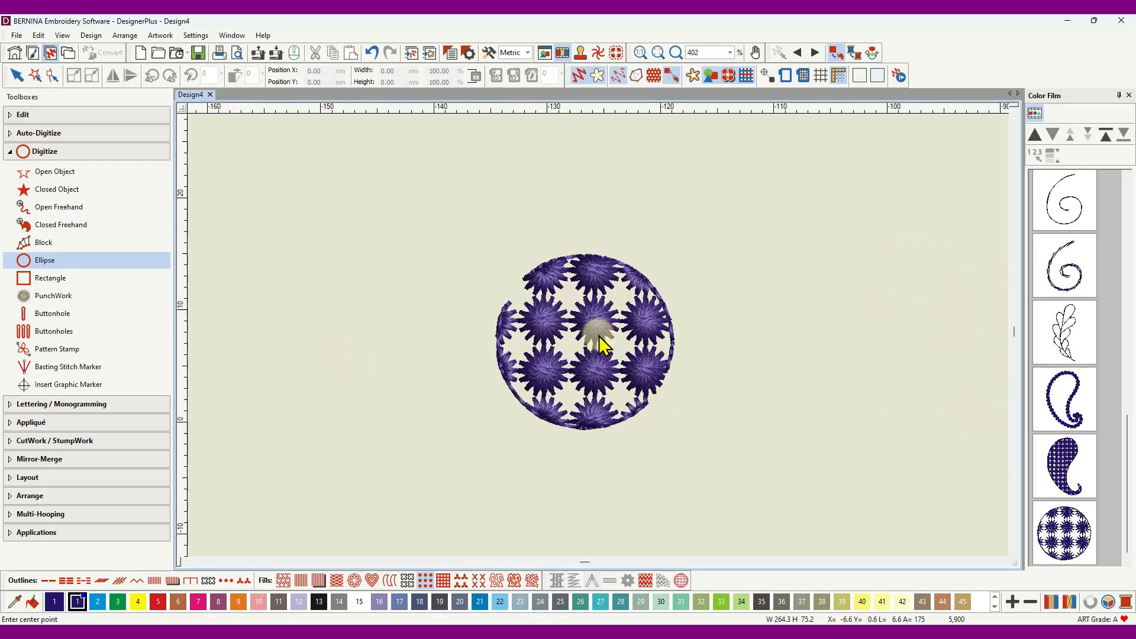
{"action": "scroll", "coordinate": [599, 336], "scroll_direction": "up", "scroll_amount": 2}
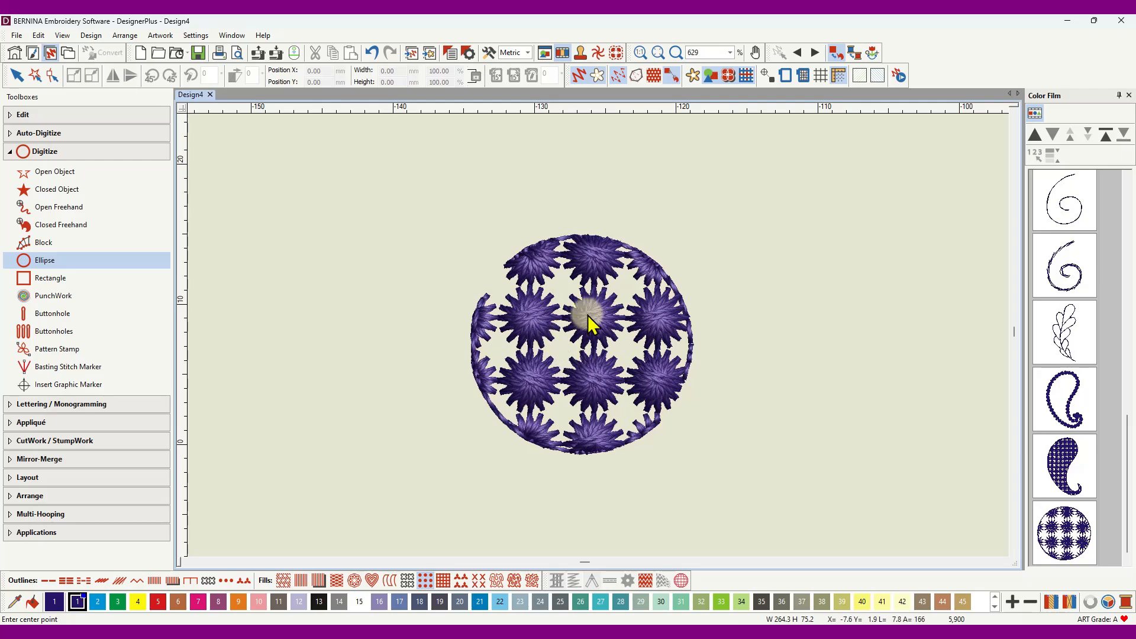
- Show the grid and scale the filled circle down proportionally to about 10 mm in diameter
{"action": "left_click", "coordinate": [821, 75]}
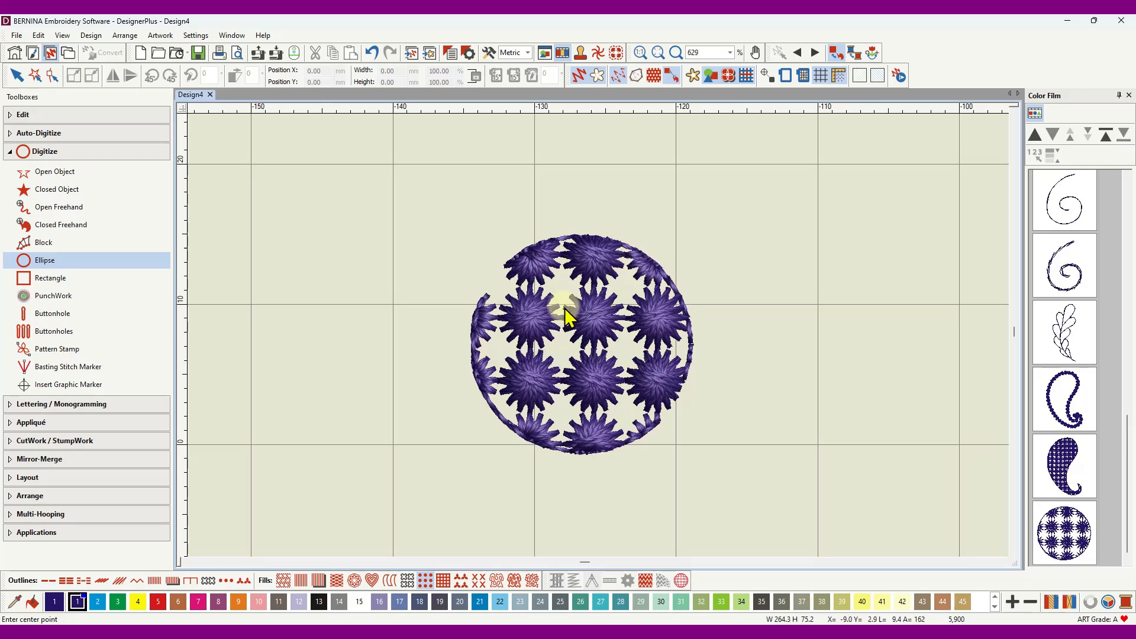
{"action": "left_click", "coordinate": [16, 74]}
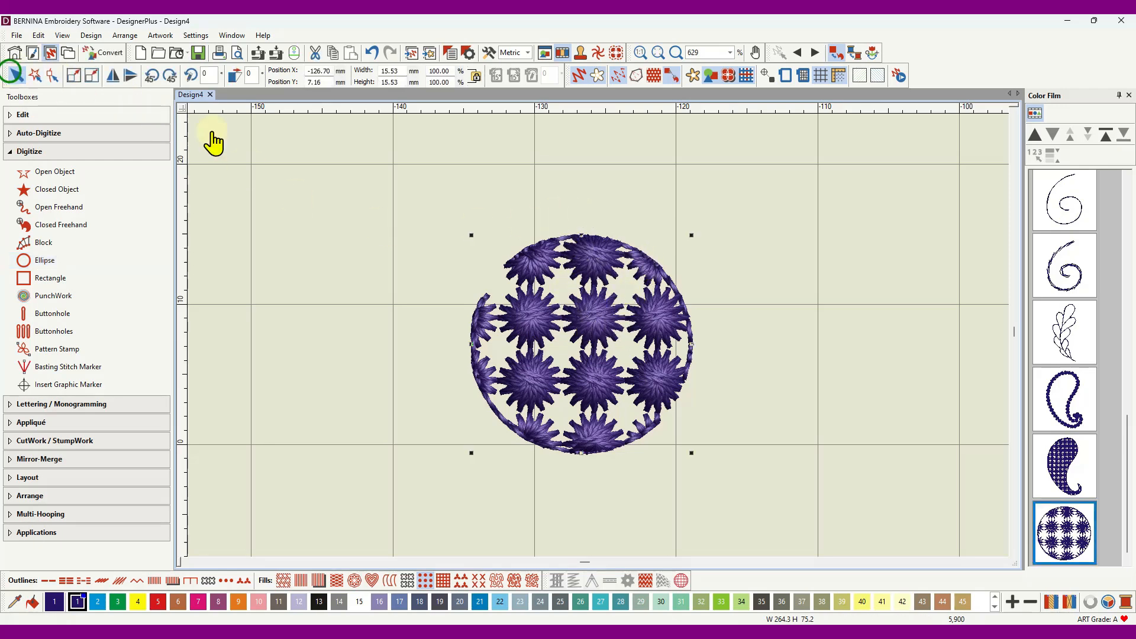
{"action": "left_click_drag", "start_coordinate": [692, 236], "coordinate": [605, 302]}
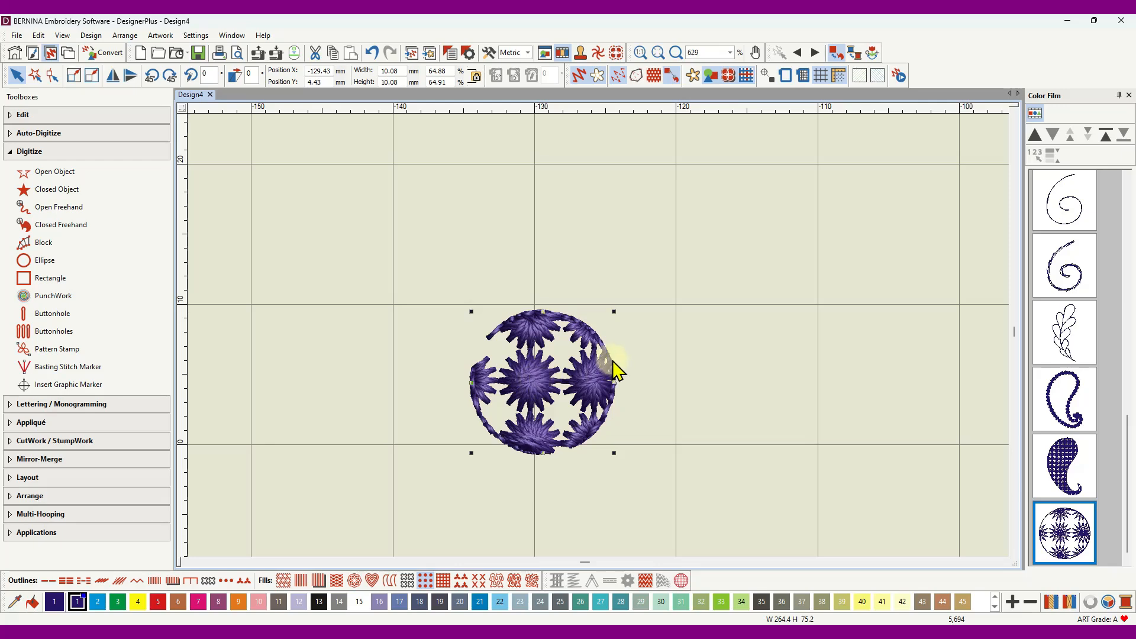
- Move the circle's Candlewicking pattern layout so that its origin motif sits at the circle's centre, about X -129.45, Y 4.66 mm
{"action": "right_click", "coordinate": [548, 376]}
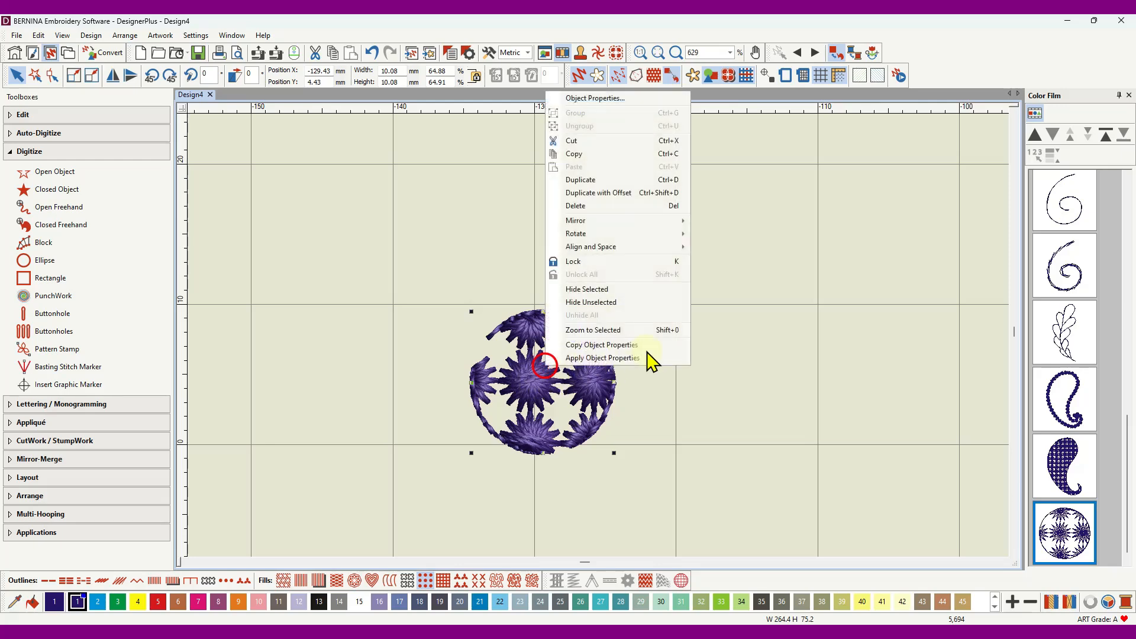
{"action": "left_click", "coordinate": [591, 98]}
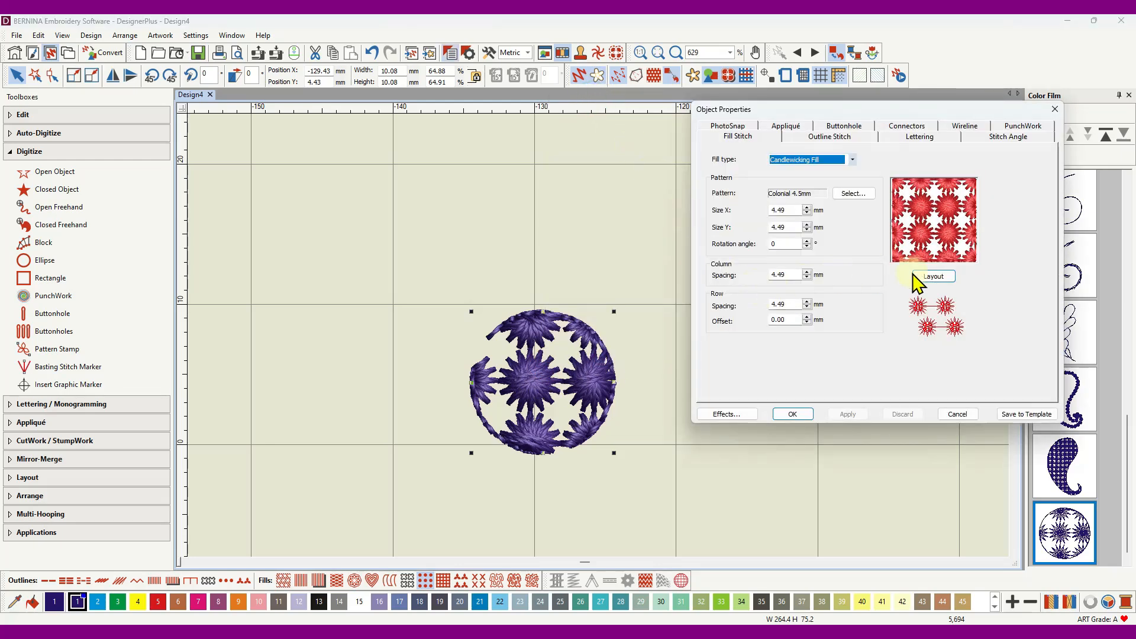
{"action": "left_click", "coordinate": [939, 279]}
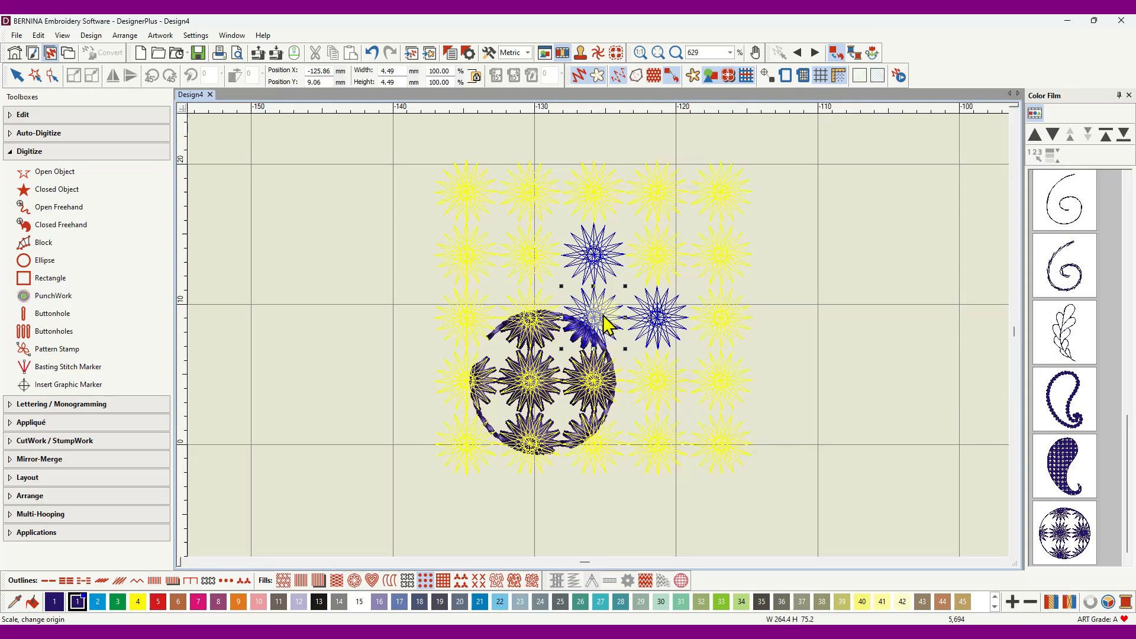
{"action": "left_click_drag", "start_coordinate": [594, 323], "coordinate": [543, 377]}
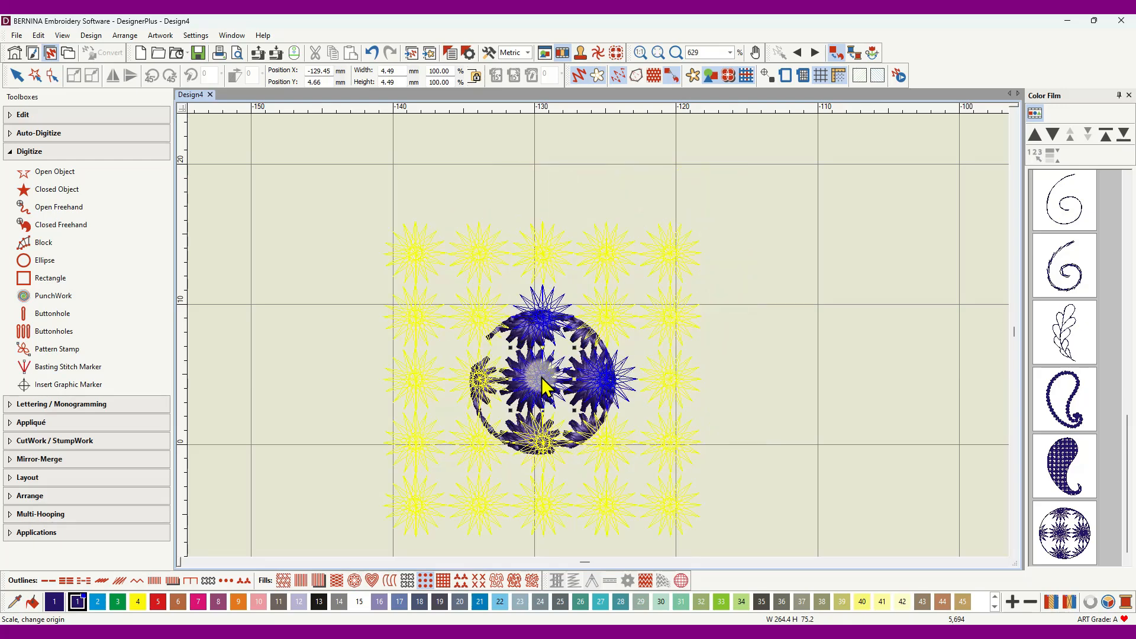
{"action": "key", "text": "Return"}
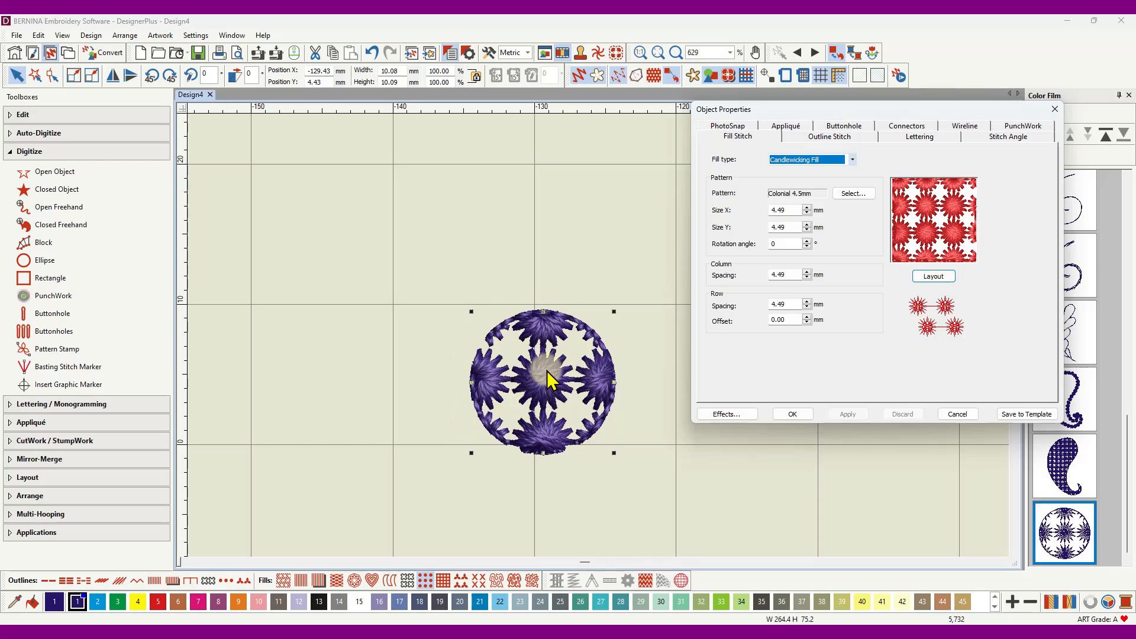
- Change the filled circle's Candlewicking pattern to Knot-3mm in its fill stitch properties
{"action": "left_click", "coordinate": [853, 195]}
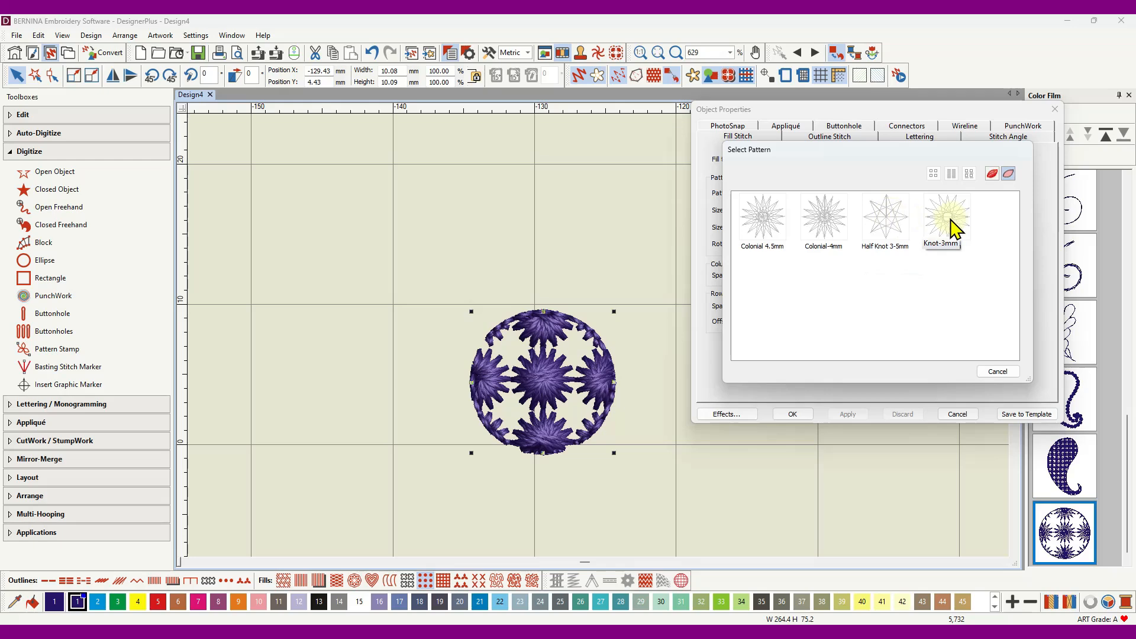
{"action": "double_click", "coordinate": [951, 222]}
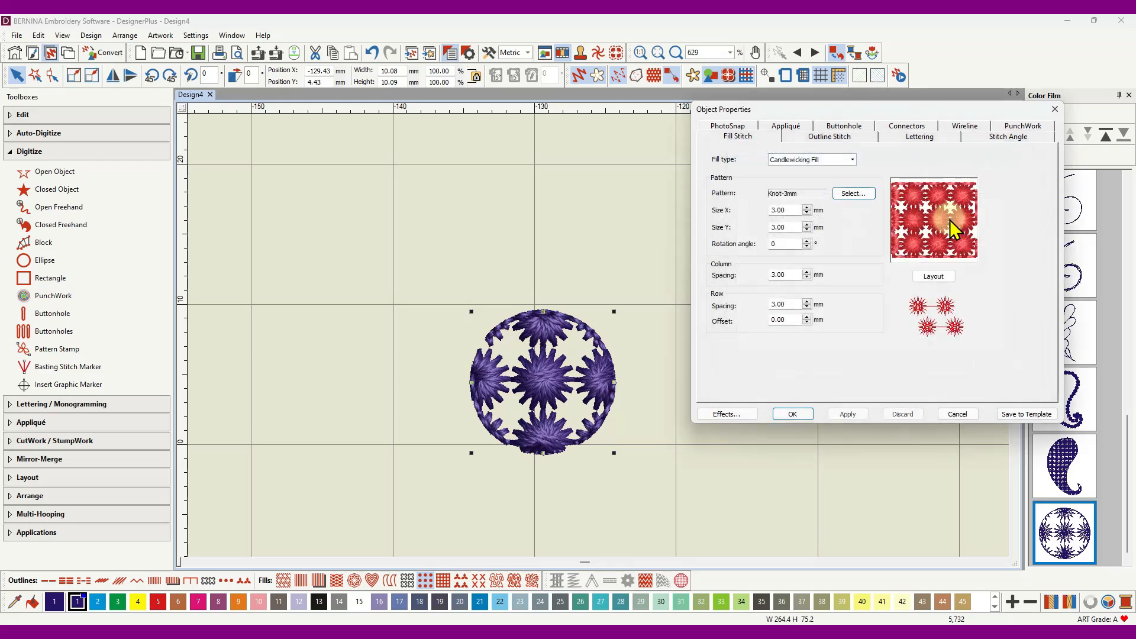
{"action": "left_click", "coordinate": [849, 414]}
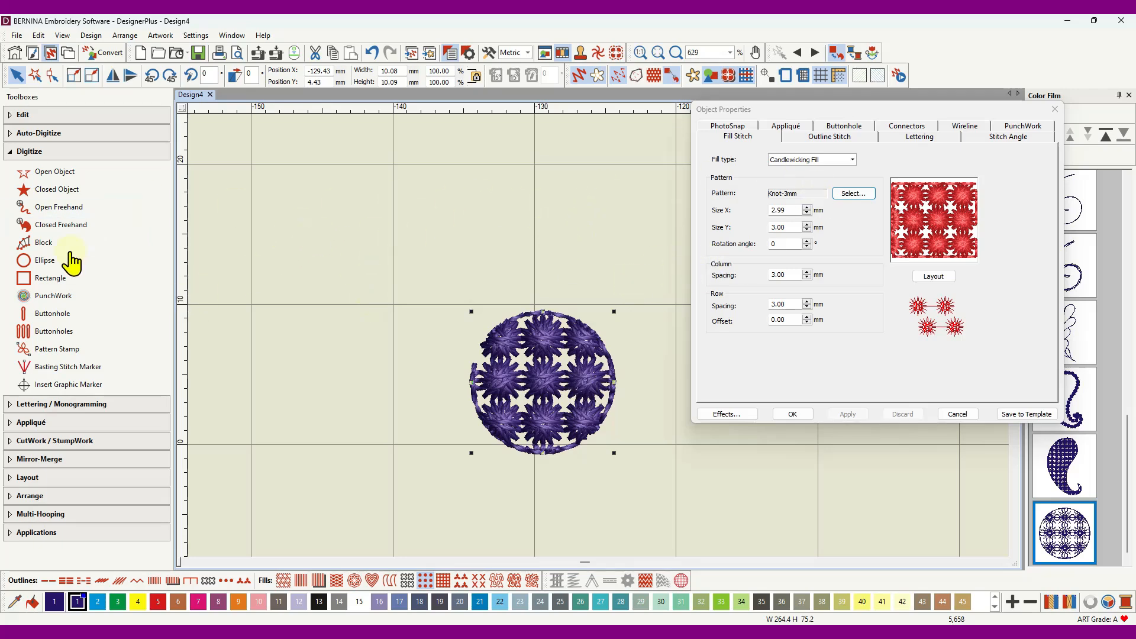
{"action": "left_click", "coordinate": [1055, 113]}
- Prepare the Ellipse tool with a Candlewicking outline and enable snapping to the 10 mm design grid
{"action": "scroll", "coordinate": [533, 290], "scroll_direction": "down", "scroll_amount": 2}
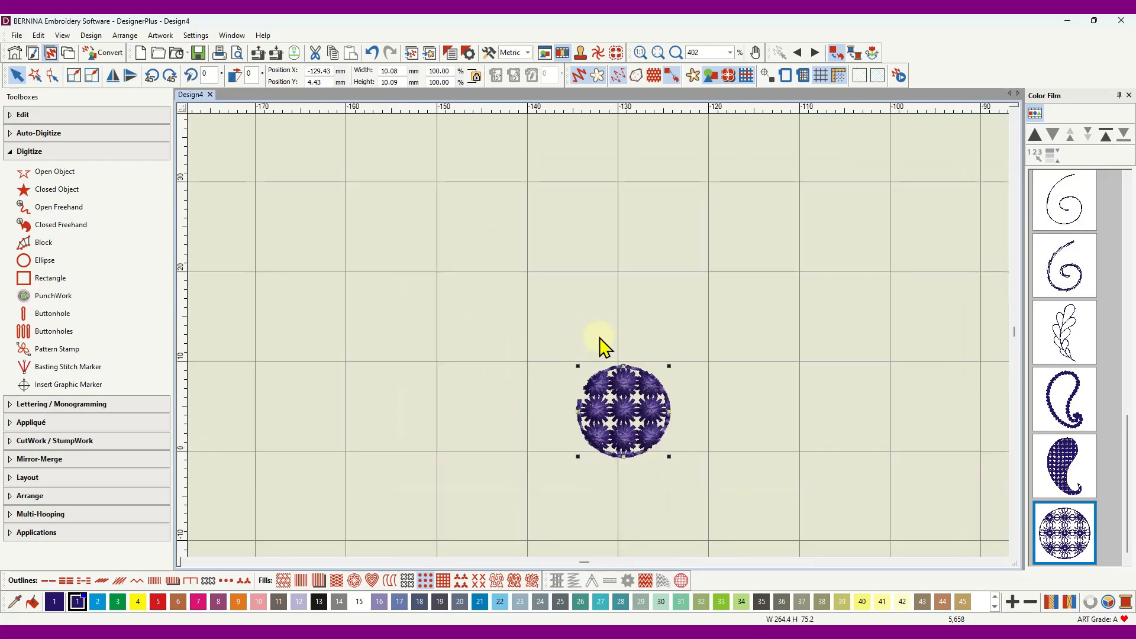
{"action": "scroll", "coordinate": [600, 343], "scroll_direction": "down", "scroll_amount": 1}
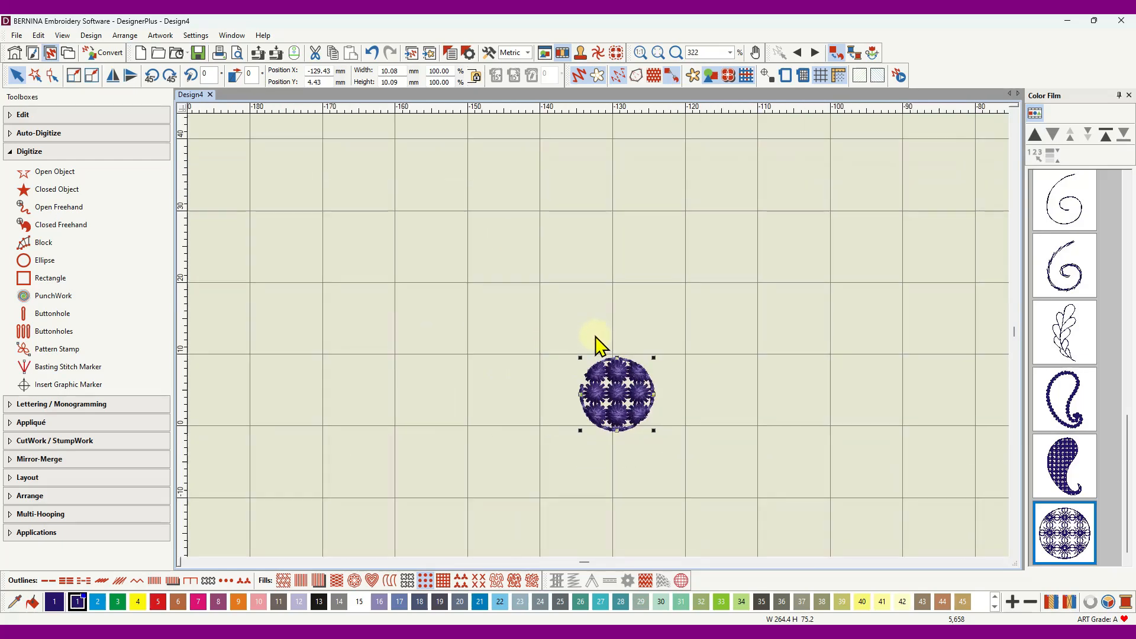
{"action": "left_click", "coordinate": [49, 263]}
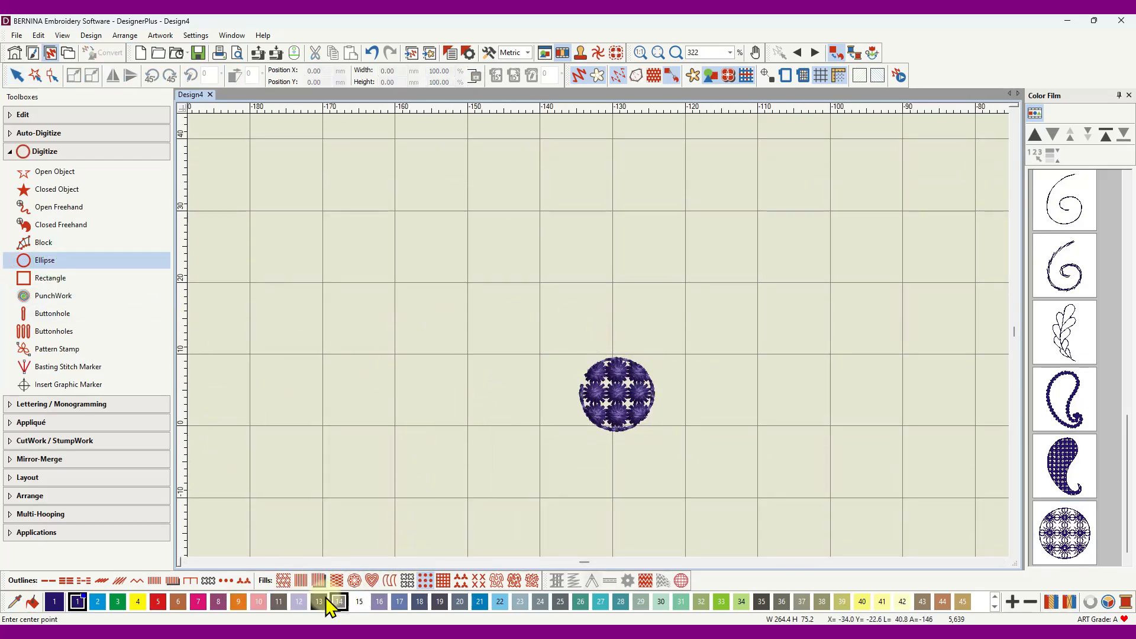
{"action": "left_click", "coordinate": [225, 580]}
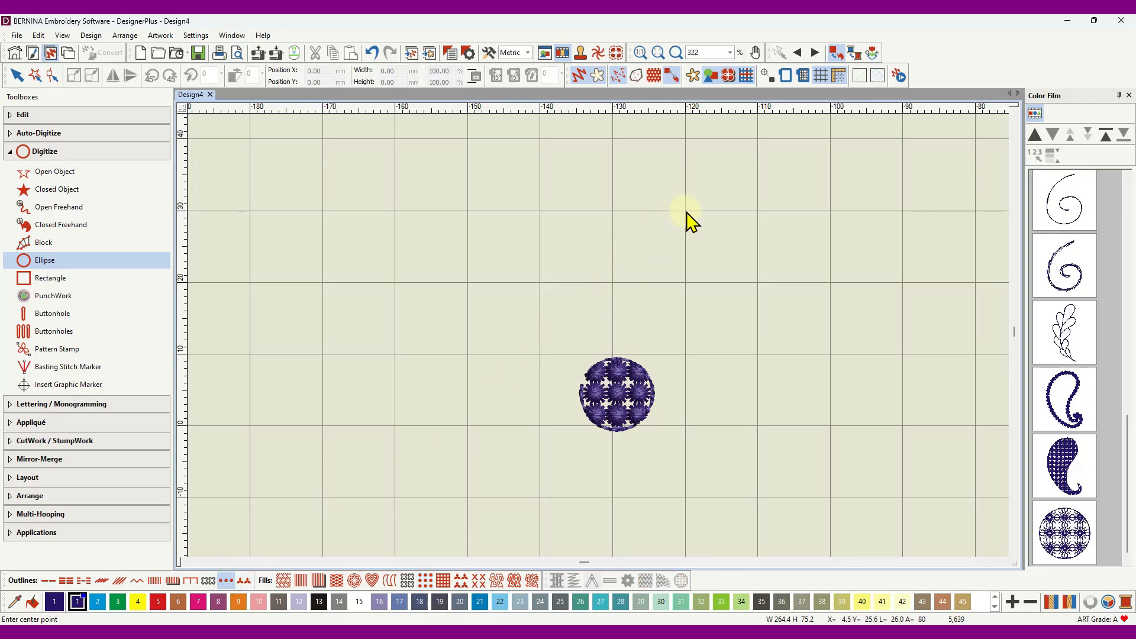
{"action": "right_click", "coordinate": [824, 78]}
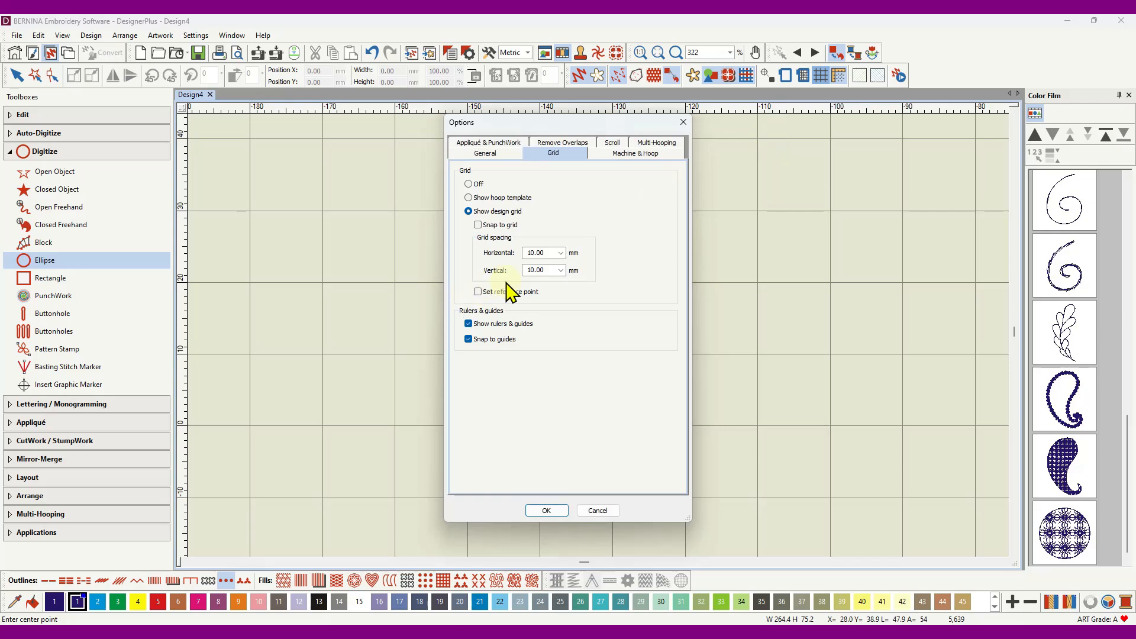
{"action": "left_click", "coordinate": [478, 225]}
{"action": "left_click", "coordinate": [546, 511]}
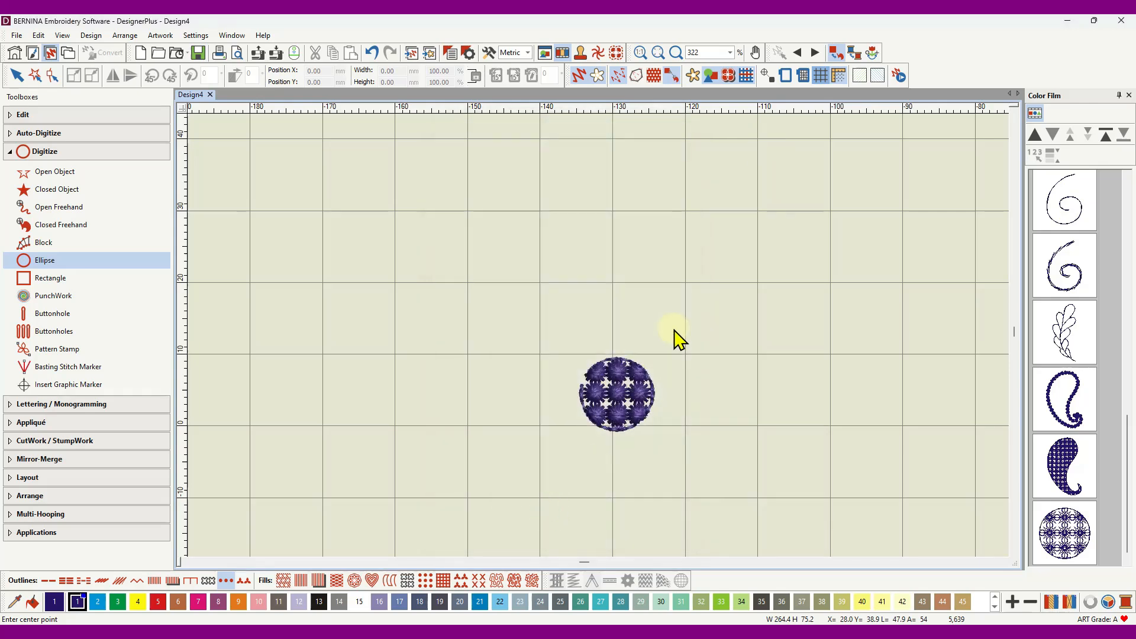
{"action": "left_click", "coordinate": [686, 283]}
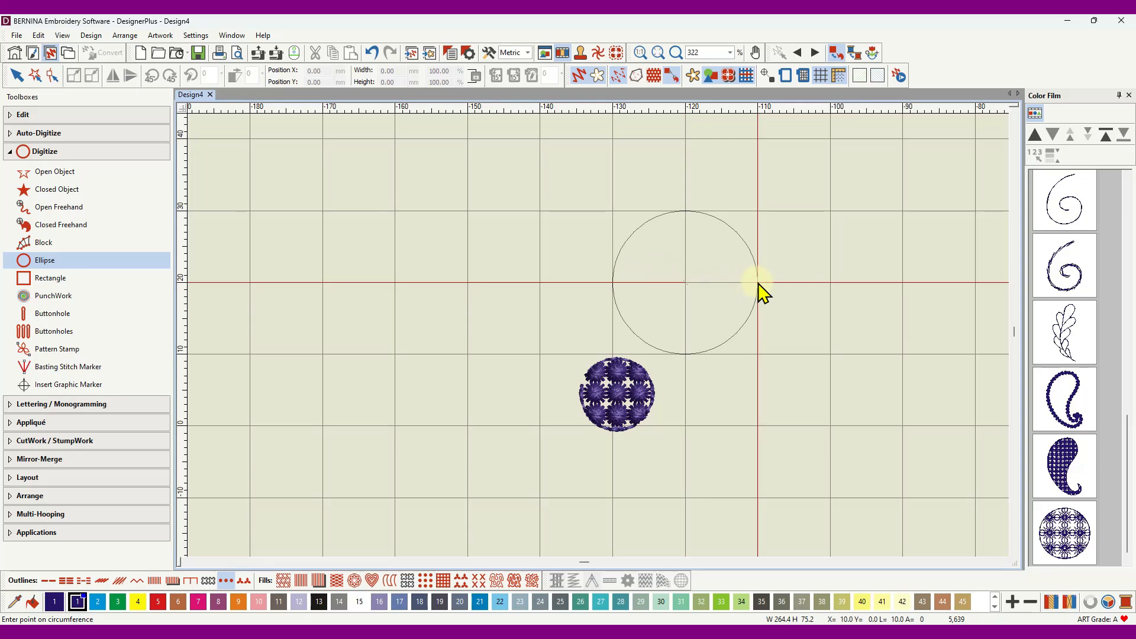
{"action": "left_click", "coordinate": [719, 283]}
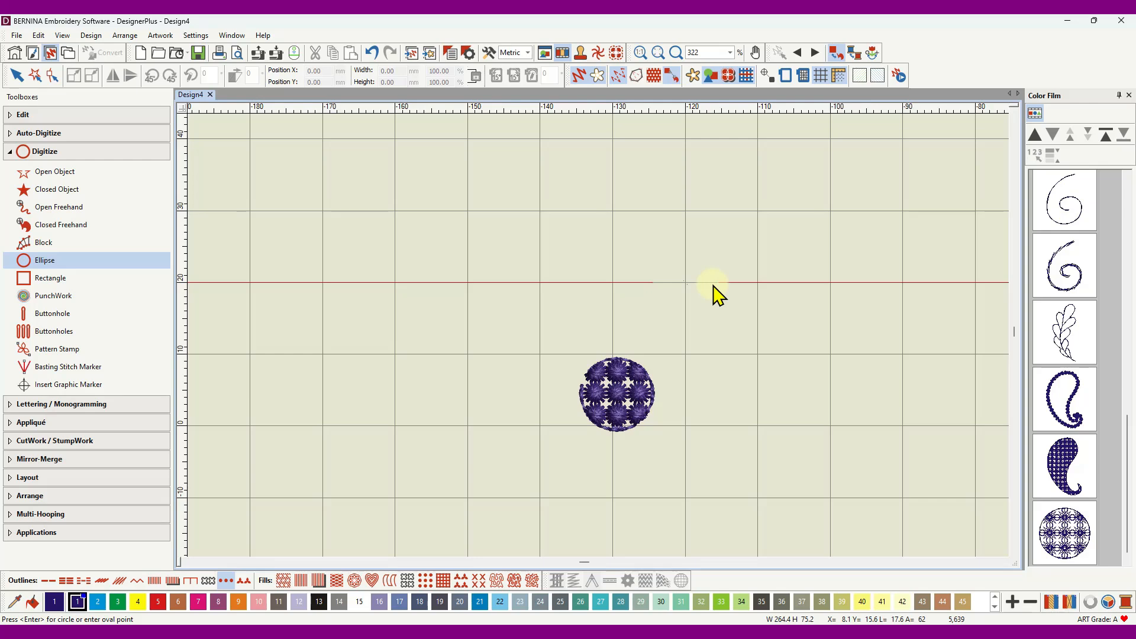
{"action": "key", "text": "Return"}
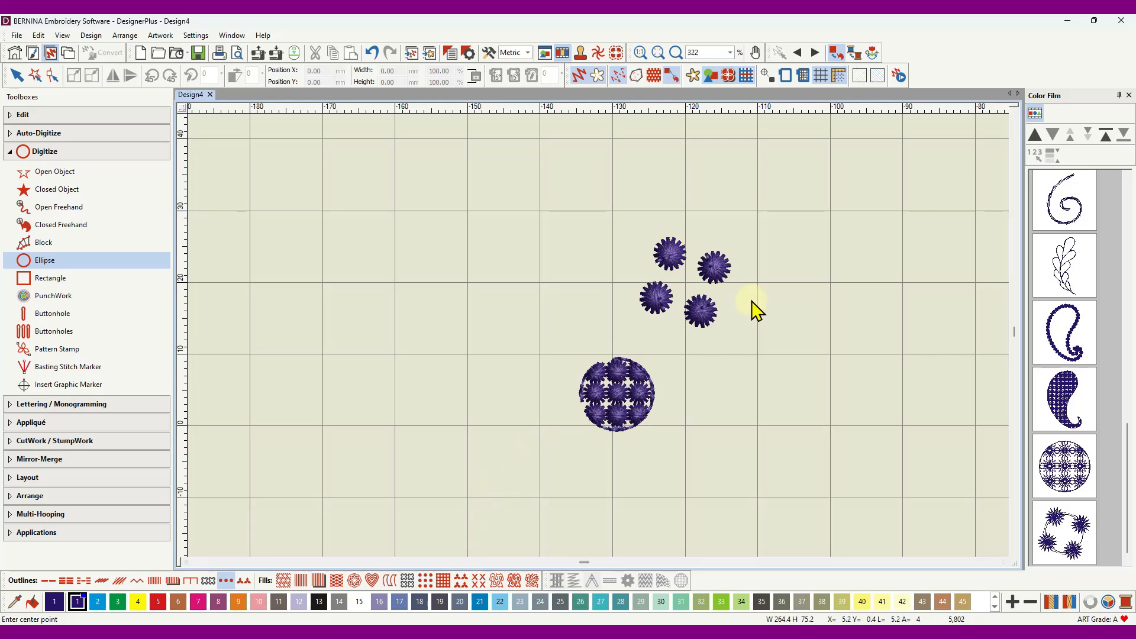
{"action": "left_click", "coordinate": [372, 52]}
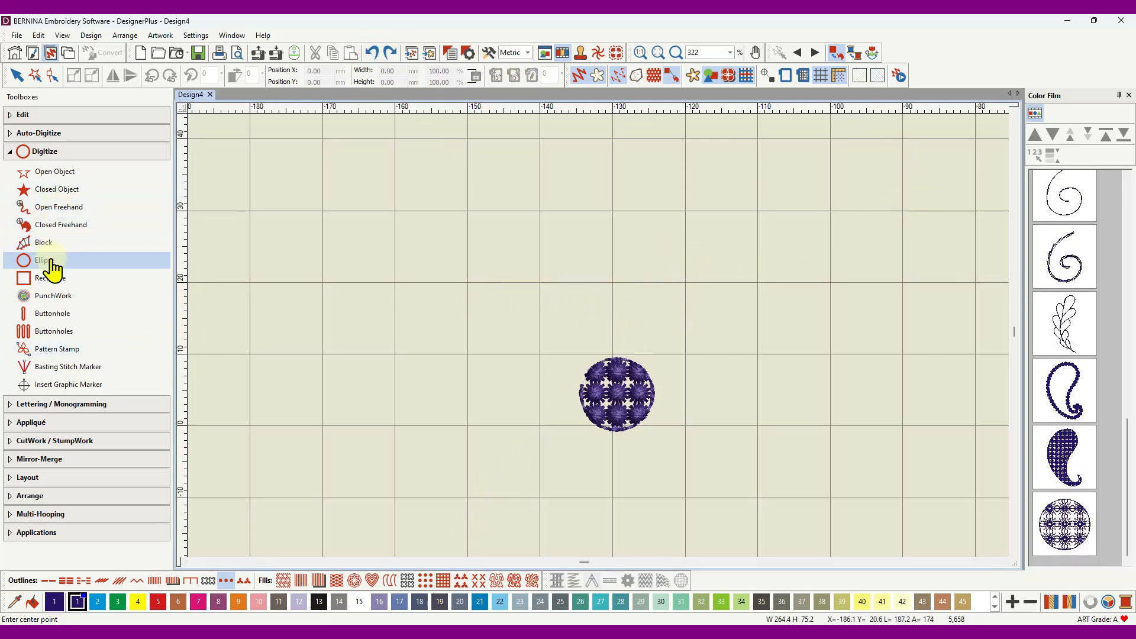
- Digitize a Candlewicking-outlined circle of 20 mm radius centred at X -120, Y 20, and move the filled circle clear to about X -166, Y 0
{"action": "left_click", "coordinate": [686, 283]}
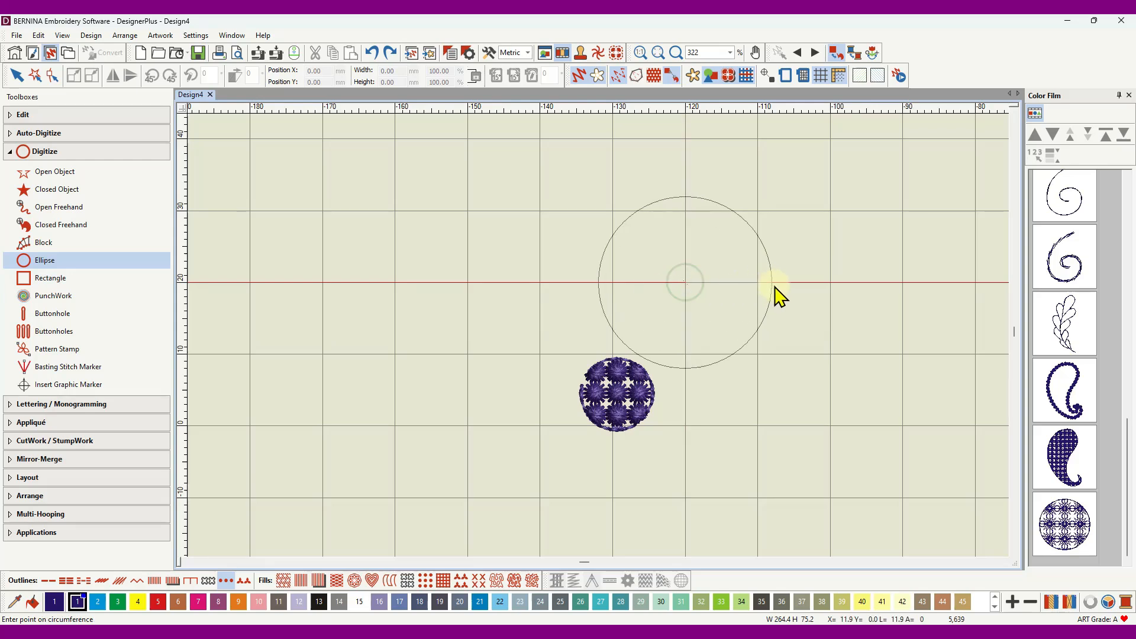
{"action": "left_click", "coordinate": [831, 284]}
{"action": "key", "text": "Return"}
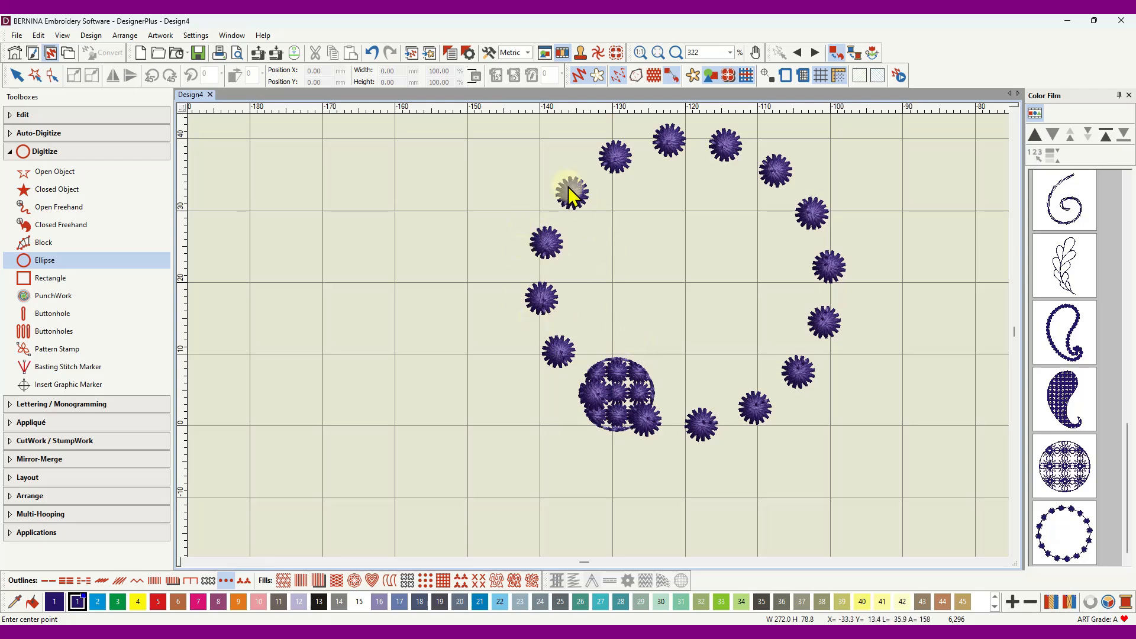
{"action": "left_click", "coordinate": [1072, 476]}
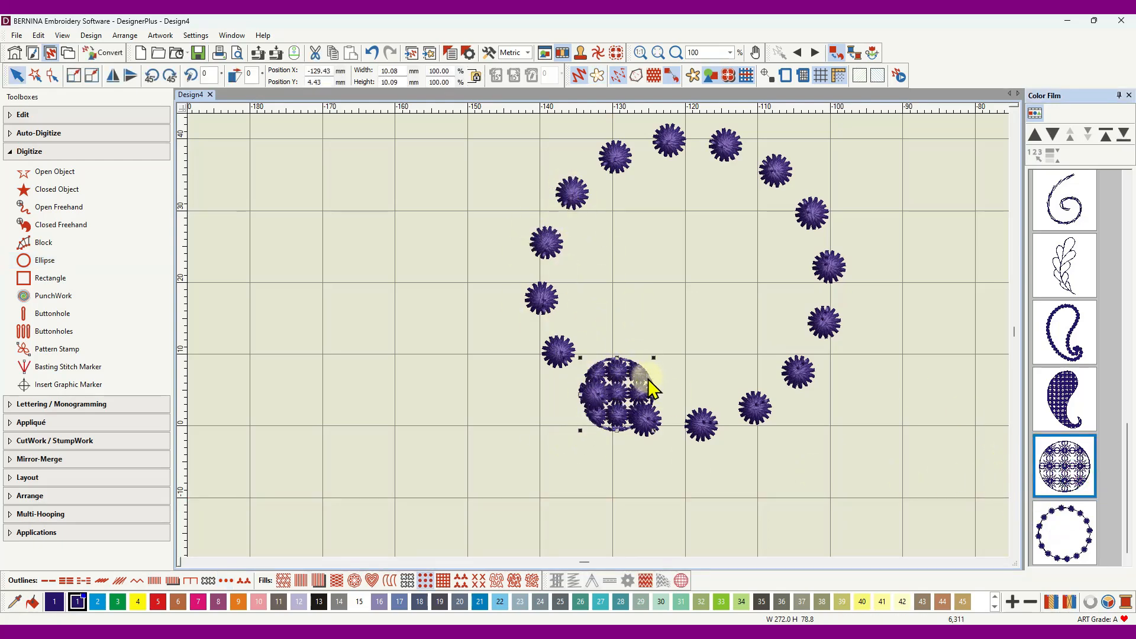
{"action": "left_click_drag", "start_coordinate": [648, 379], "coordinate": [385, 410]}
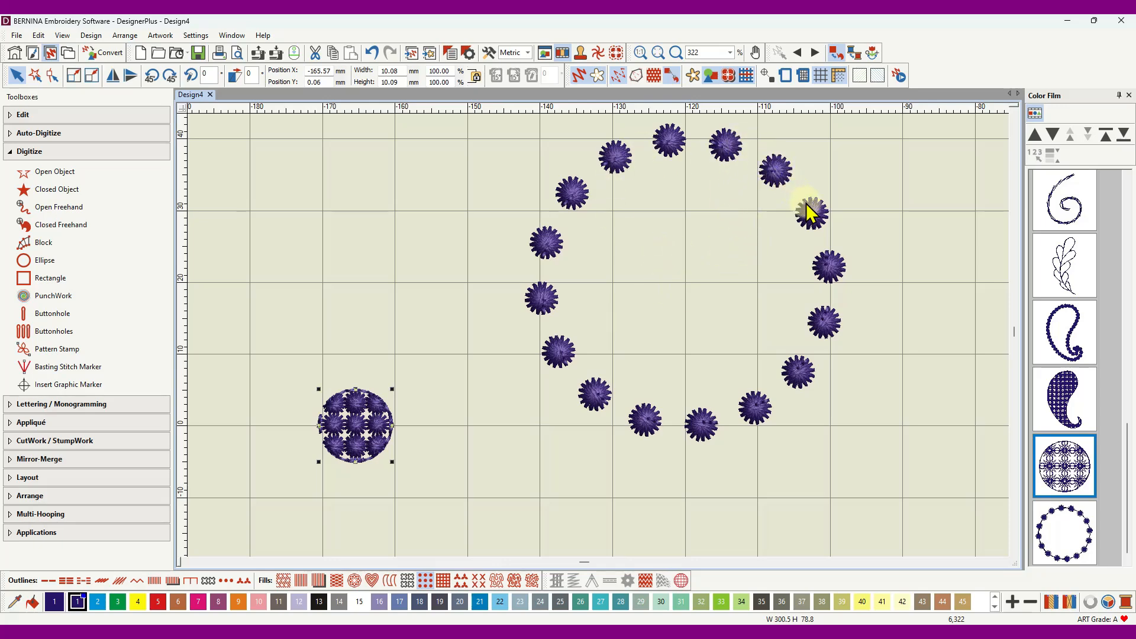
- Set the outlined circle's Candlewicking Border spacing to 4.5 mm and inspect the knots along its lower edge up close
{"action": "right_click", "coordinate": [831, 267]}
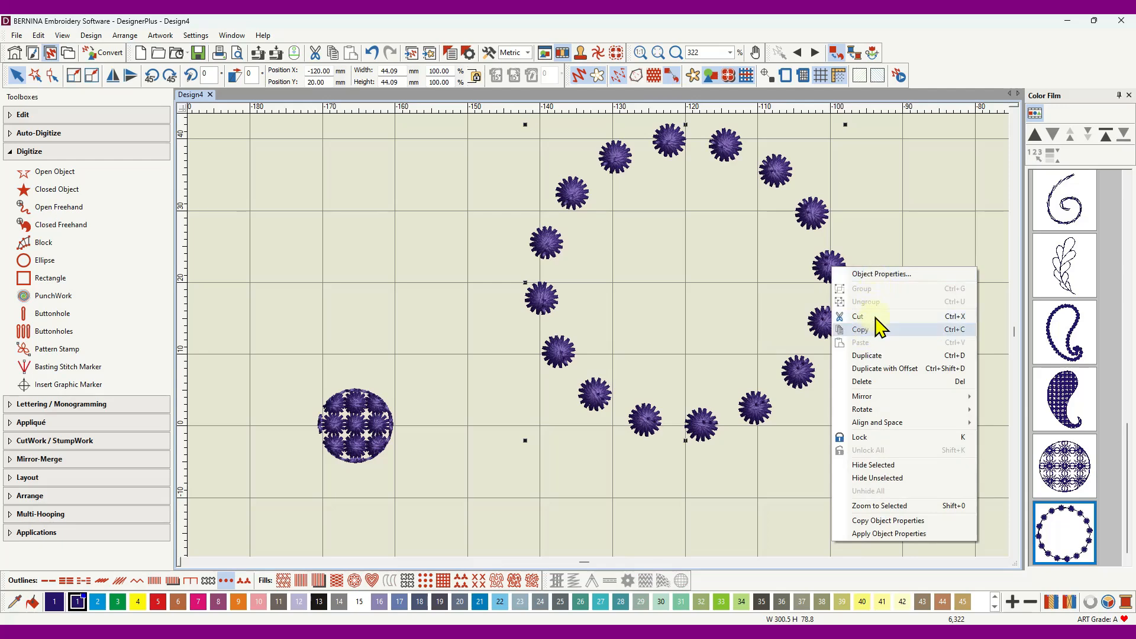
{"action": "left_click", "coordinate": [882, 274]}
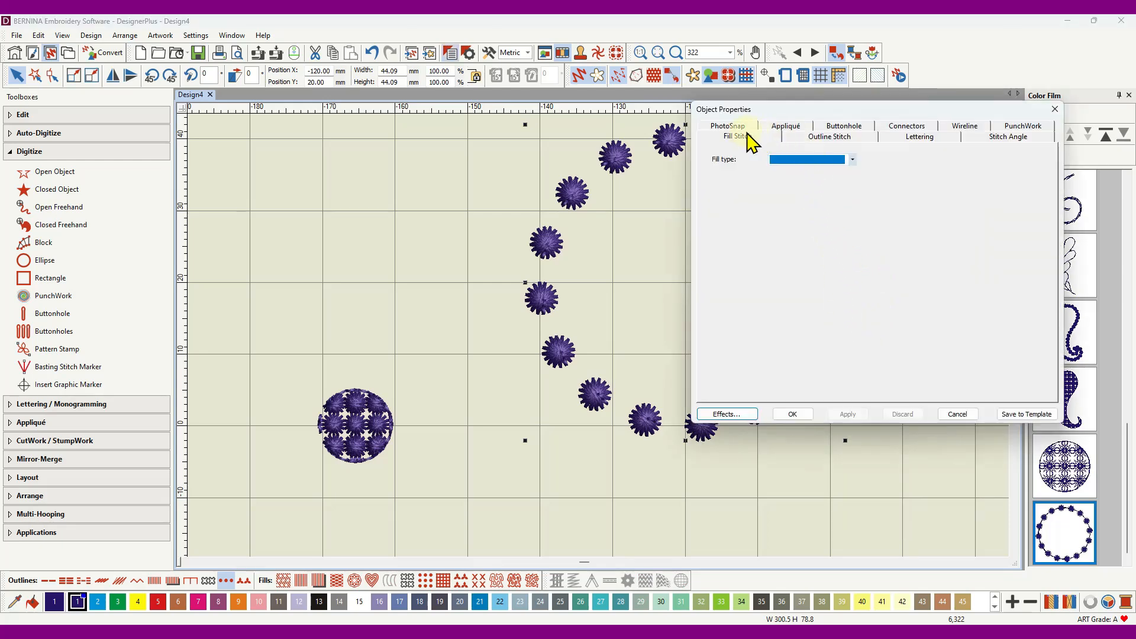
{"action": "left_click", "coordinate": [823, 141]}
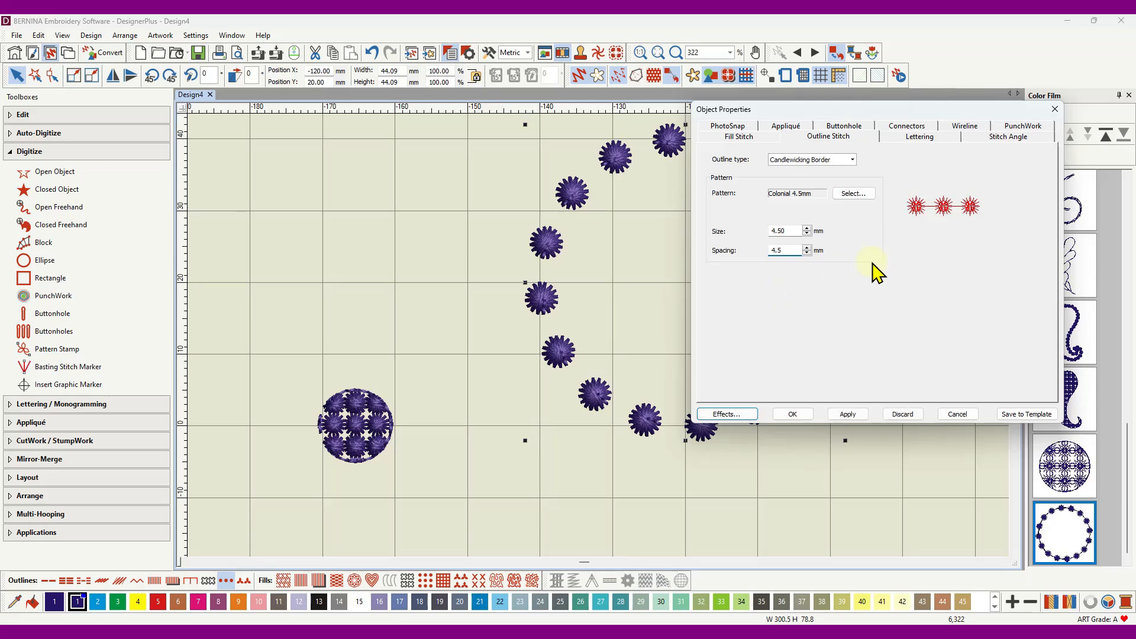
{"action": "left_click", "coordinate": [842, 413]}
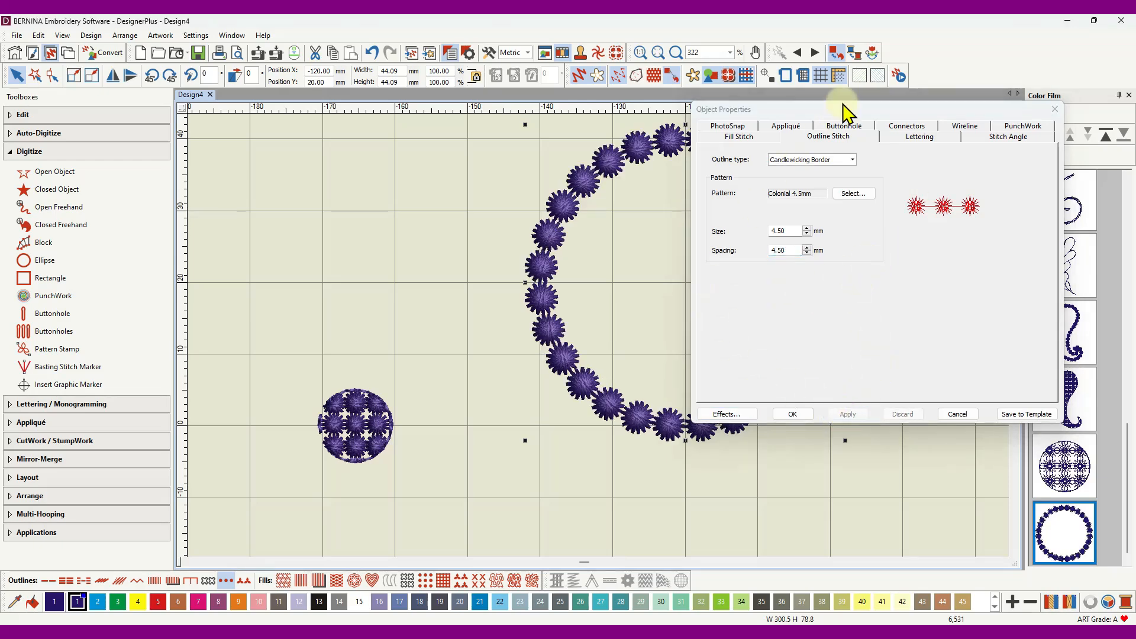
{"action": "left_click_drag", "start_coordinate": [845, 111], "coordinate": [958, 298]}
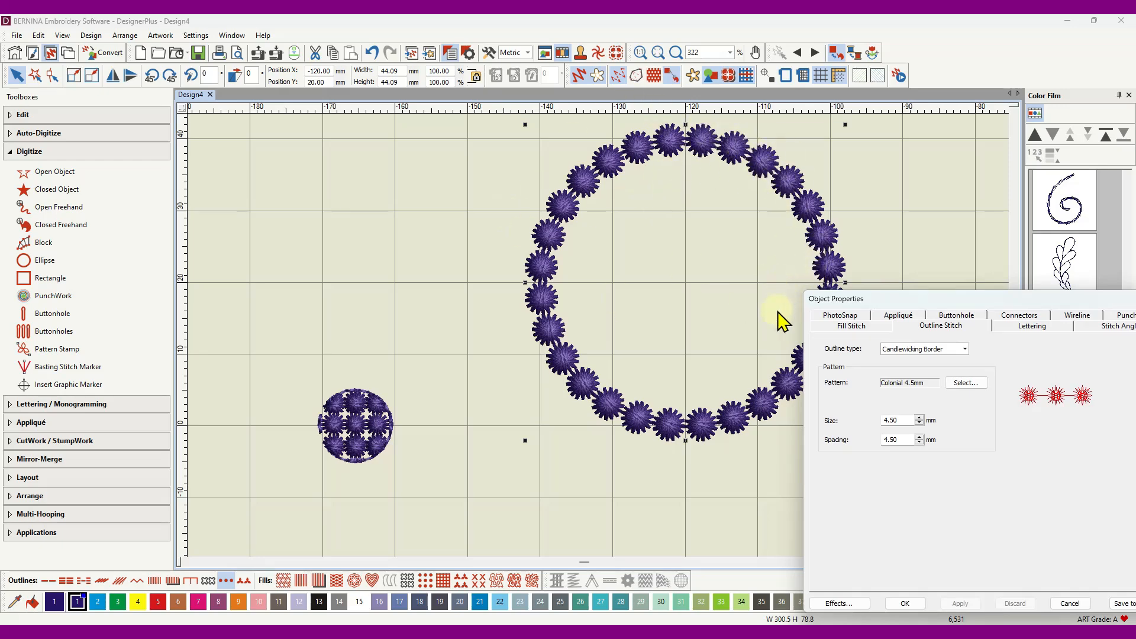
{"action": "scroll", "coordinate": [601, 330], "scroll_direction": "up", "scroll_amount": 8}
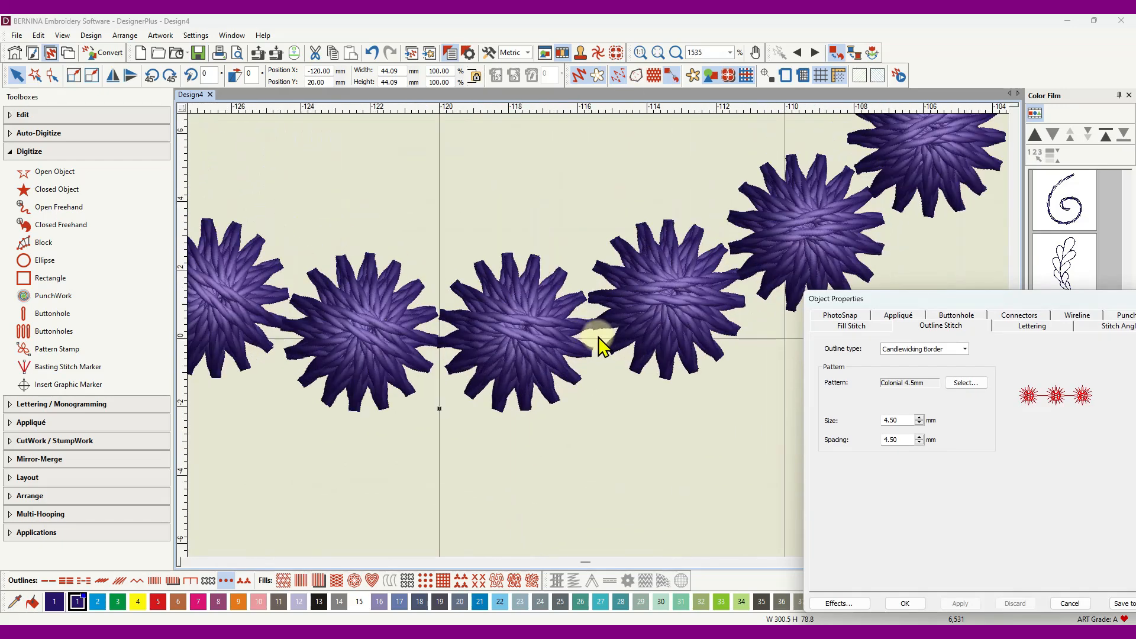
- Digitize a Candlewicking-outlined rectangle about 60 mm wide and 40 mm high on the grid above the outlined circle
{"action": "scroll", "coordinate": [668, 288], "scroll_direction": "down", "scroll_amount": 8}
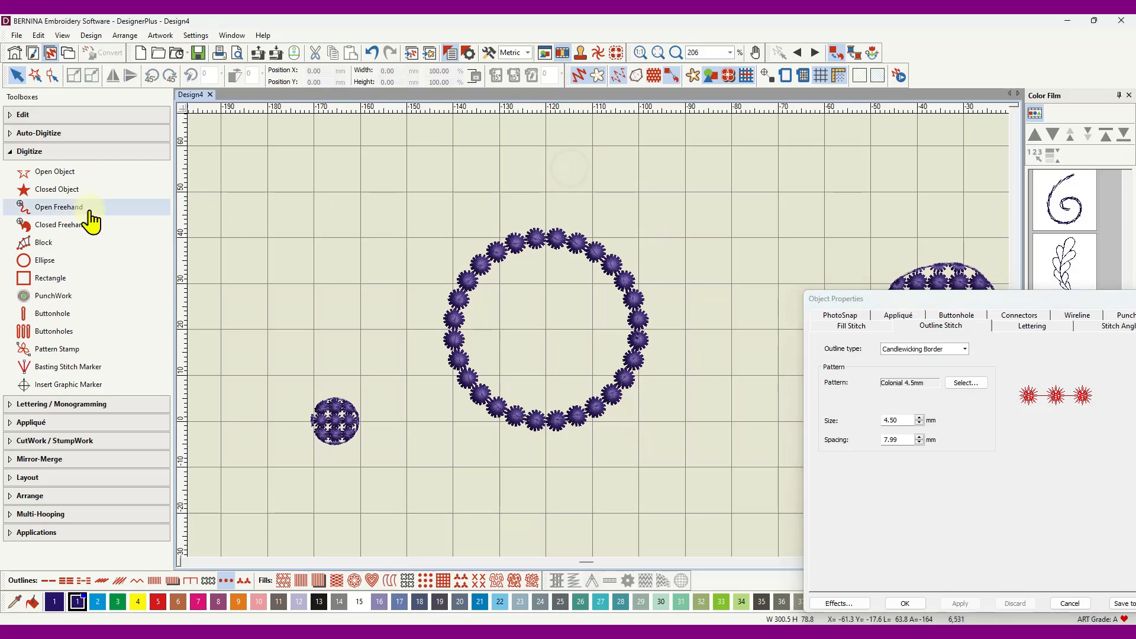
{"action": "left_click", "coordinate": [58, 279]}
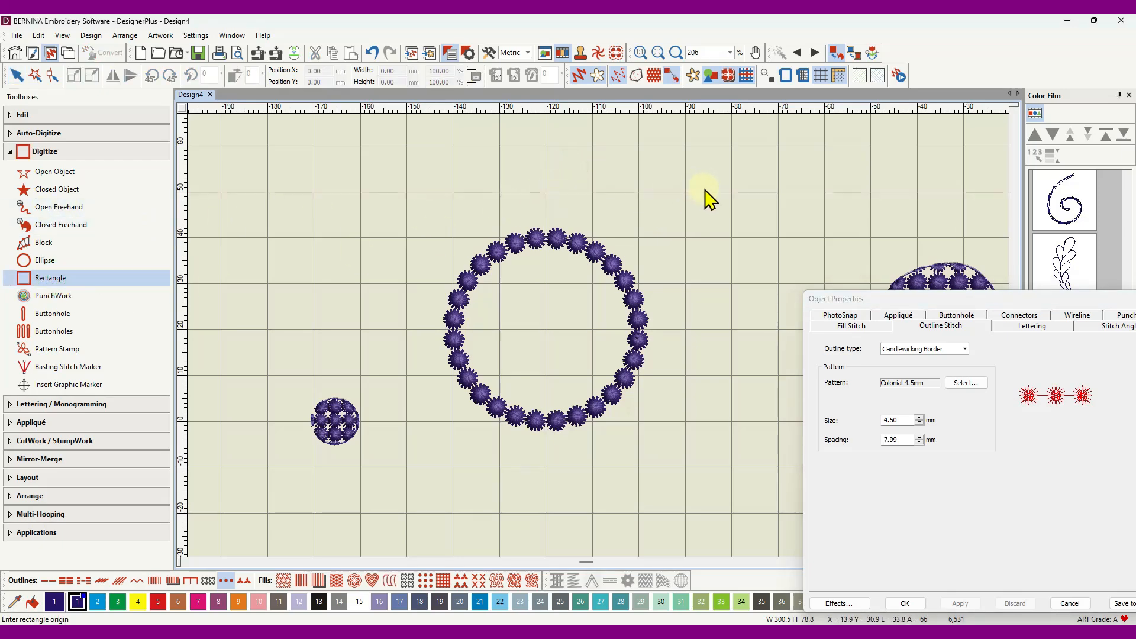
{"action": "scroll", "coordinate": [604, 342], "scroll_direction": "down", "scroll_amount": 3}
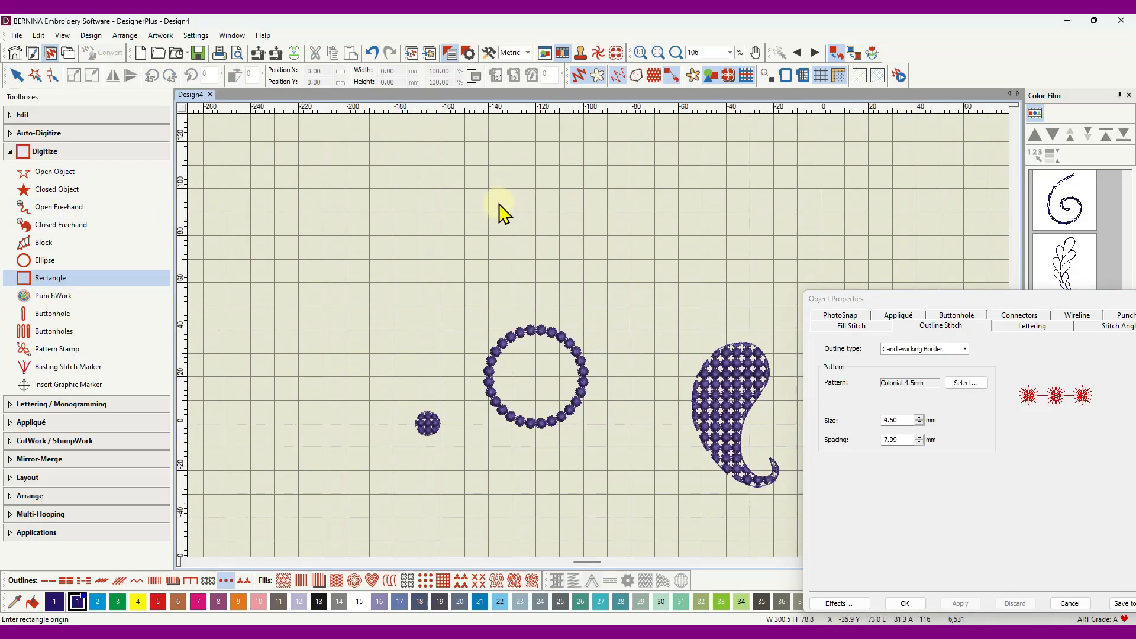
{"action": "left_click", "coordinate": [489, 188]}
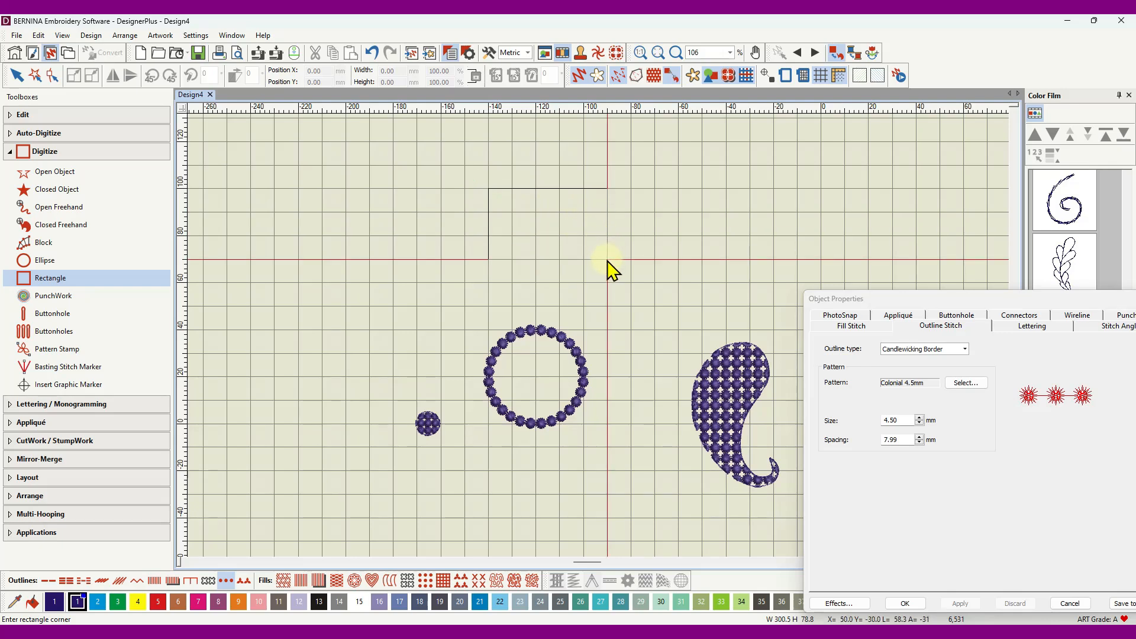
{"action": "left_click", "coordinate": [631, 284]}
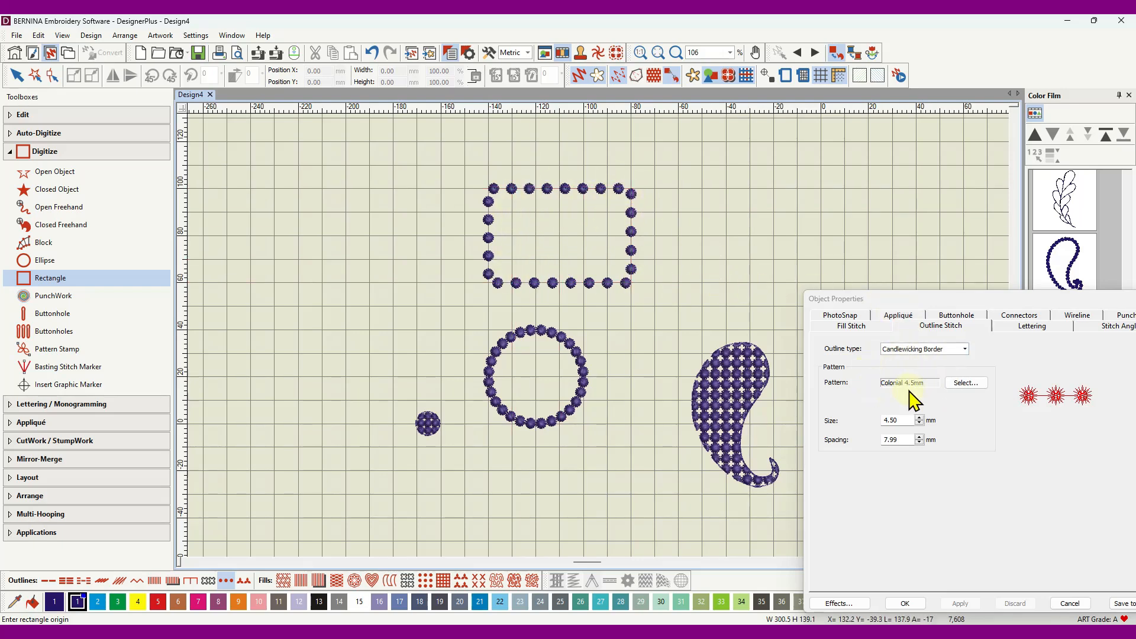
- Try to set the rectangle's Candlewicking Border spacing to 4.5 mm without selecting it
{"action": "left_click_drag", "start_coordinate": [903, 440], "coordinate": [869, 444]}
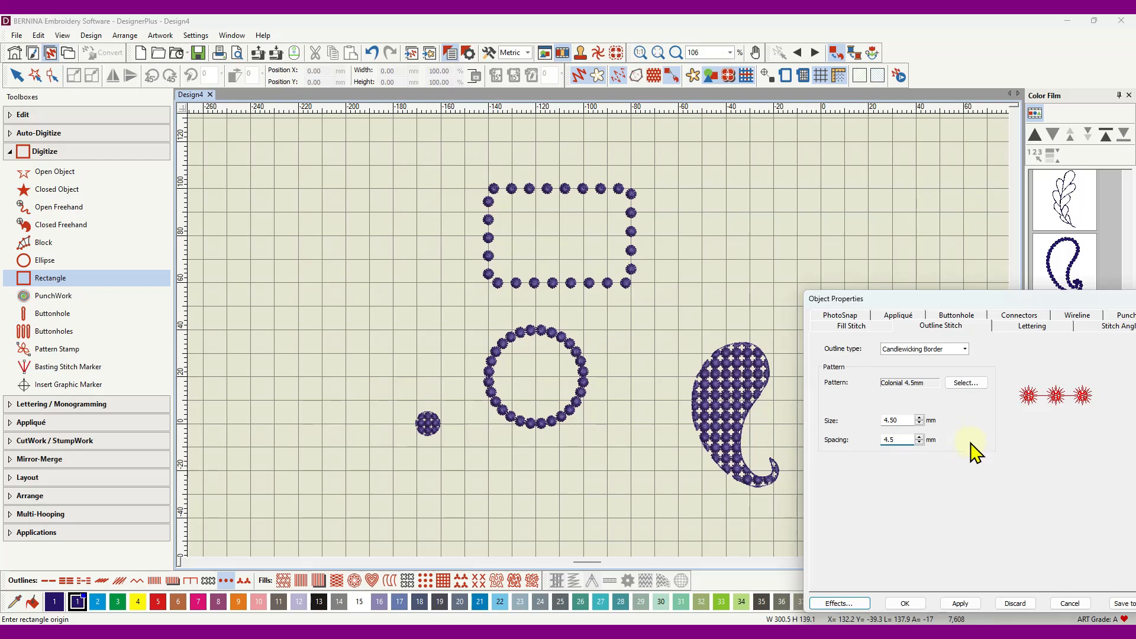
{"action": "left_click_drag", "start_coordinate": [995, 303], "coordinate": [912, 219]}
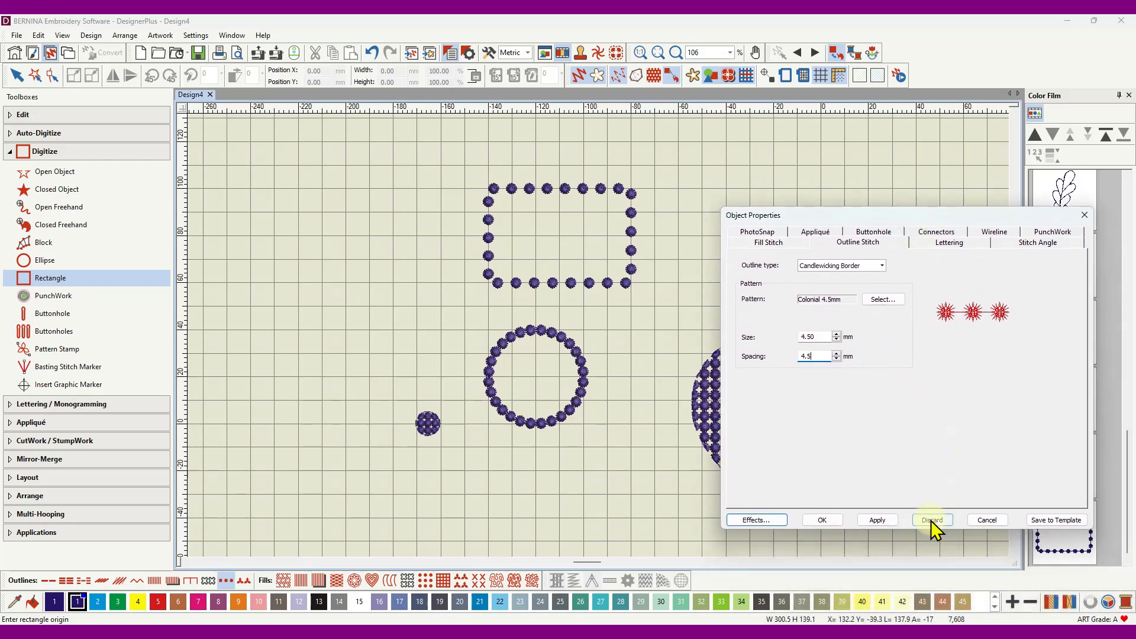
{"action": "left_click", "coordinate": [889, 521]}
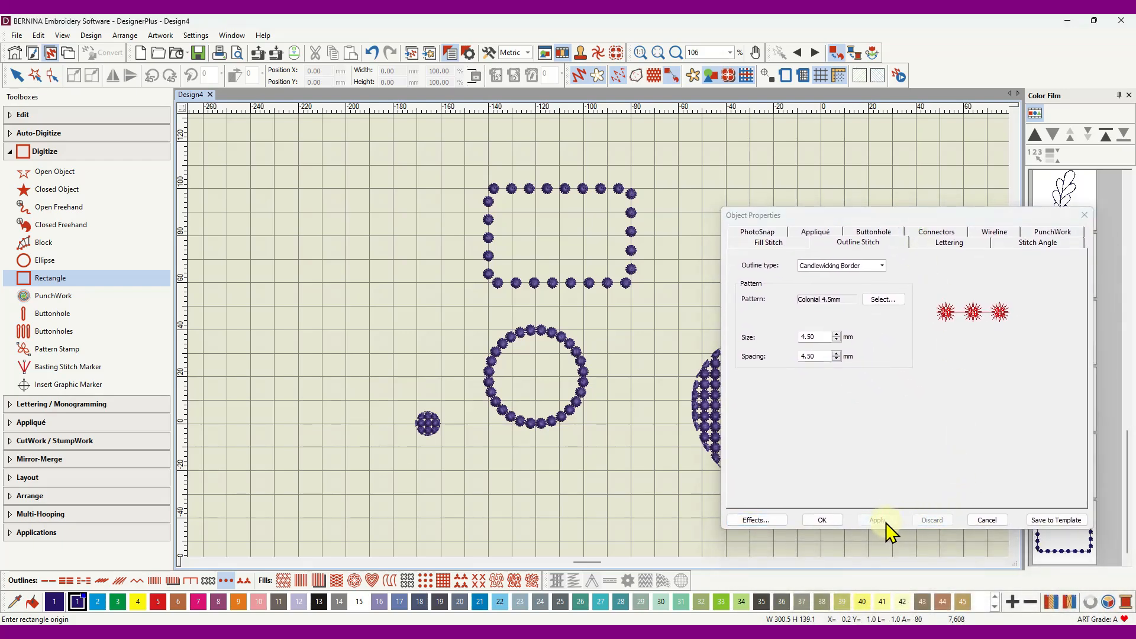
- Select the outlined rectangle, set its Candlewicking Border spacing to 4.5 mm, and inspect its lower-left corner up close
{"action": "left_click", "coordinate": [603, 184]}
{"action": "left_click", "coordinate": [15, 71]}
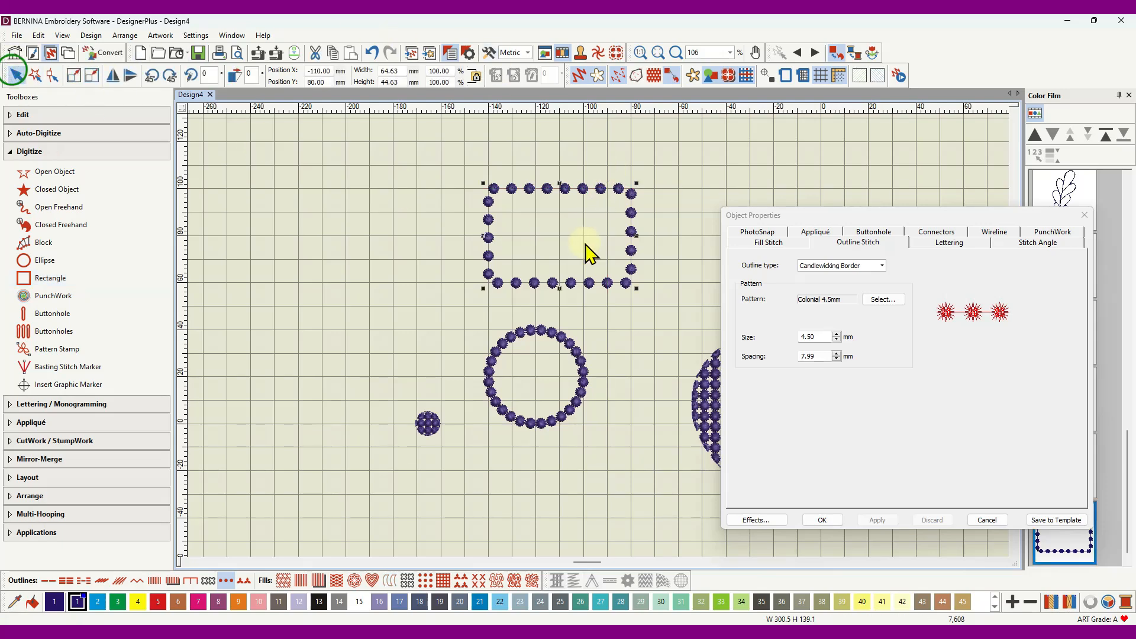
{"action": "left_click", "coordinate": [802, 356]}
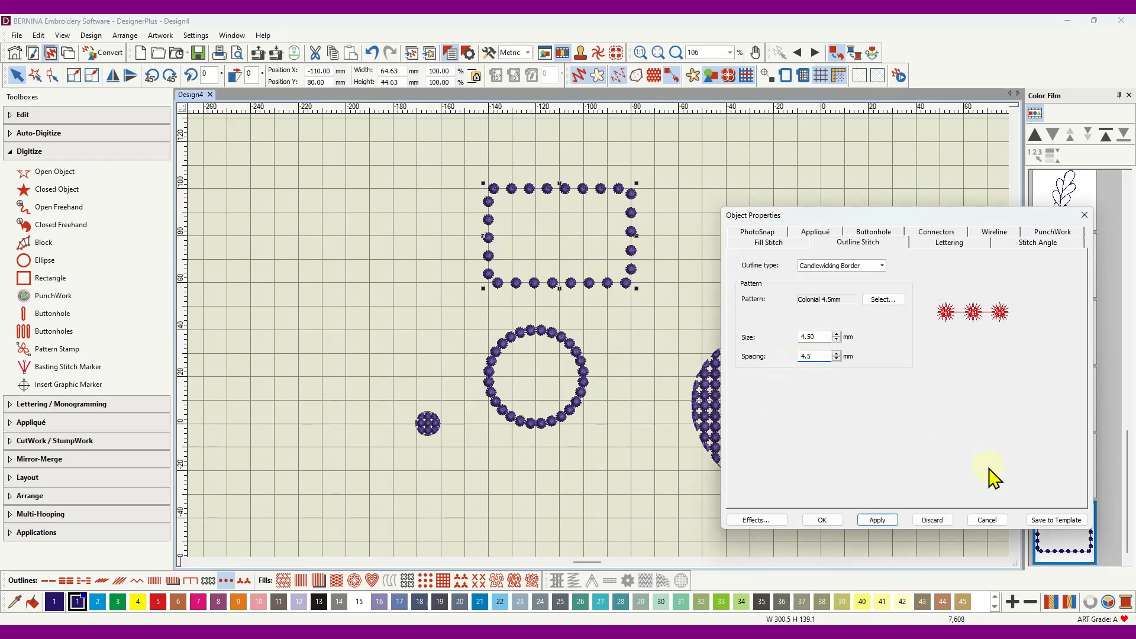
{"action": "left_click", "coordinate": [894, 520]}
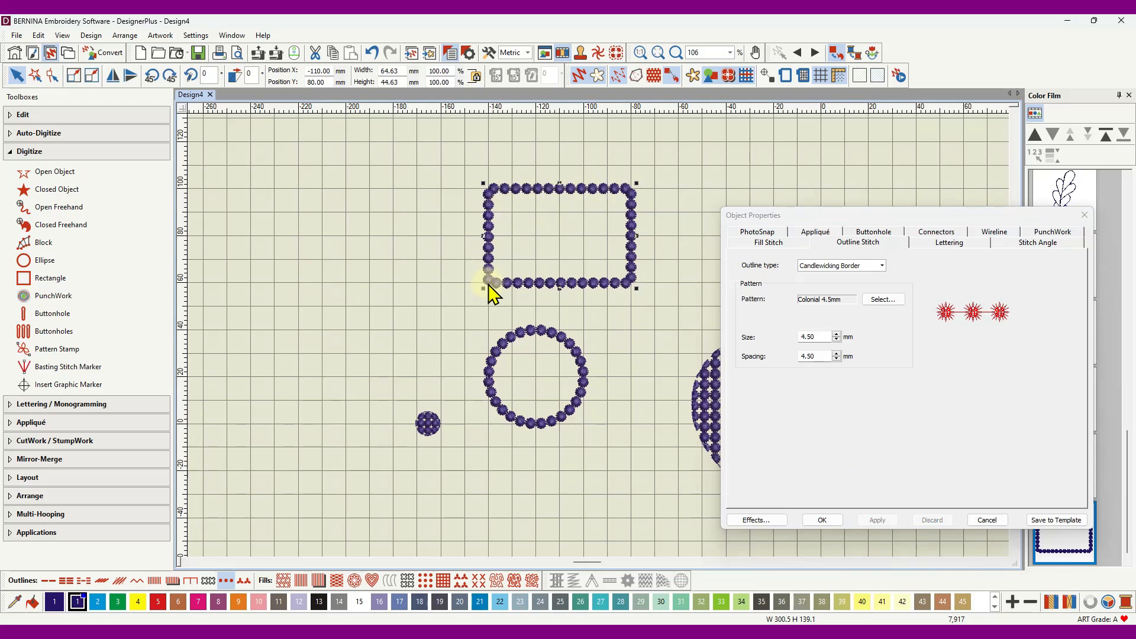
{"action": "scroll", "coordinate": [491, 286], "scroll_direction": "up", "scroll_amount": 5}
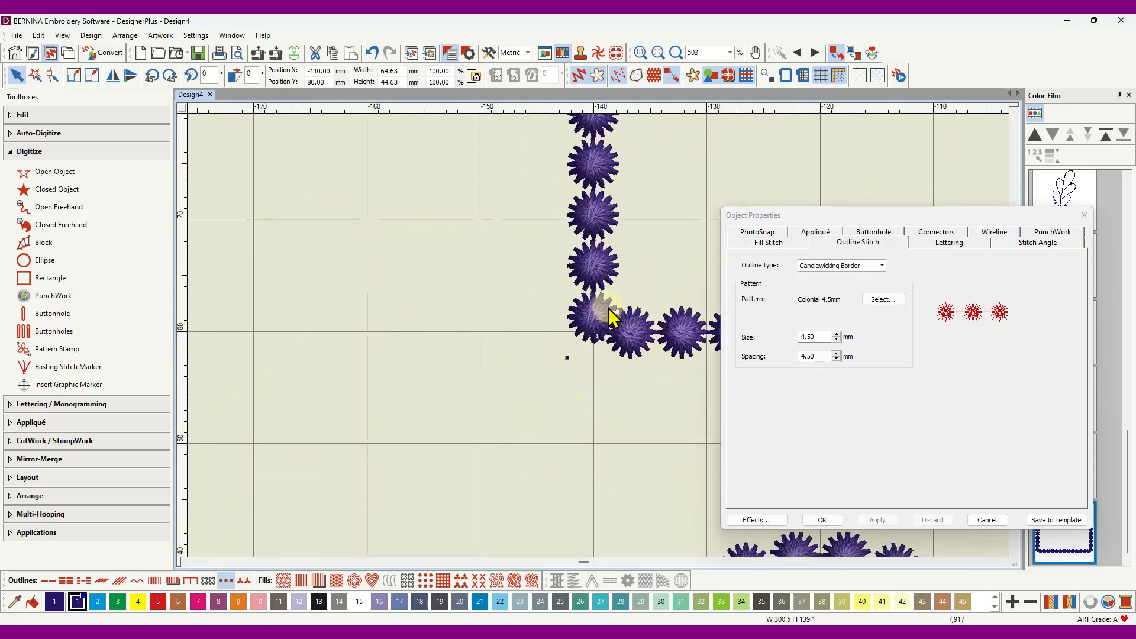
- Close the object properties, inspect the knots at the rectangle's upper corners up close, and deselect the rectangle
{"action": "scroll", "coordinate": [609, 317], "scroll_direction": "down", "scroll_amount": 4}
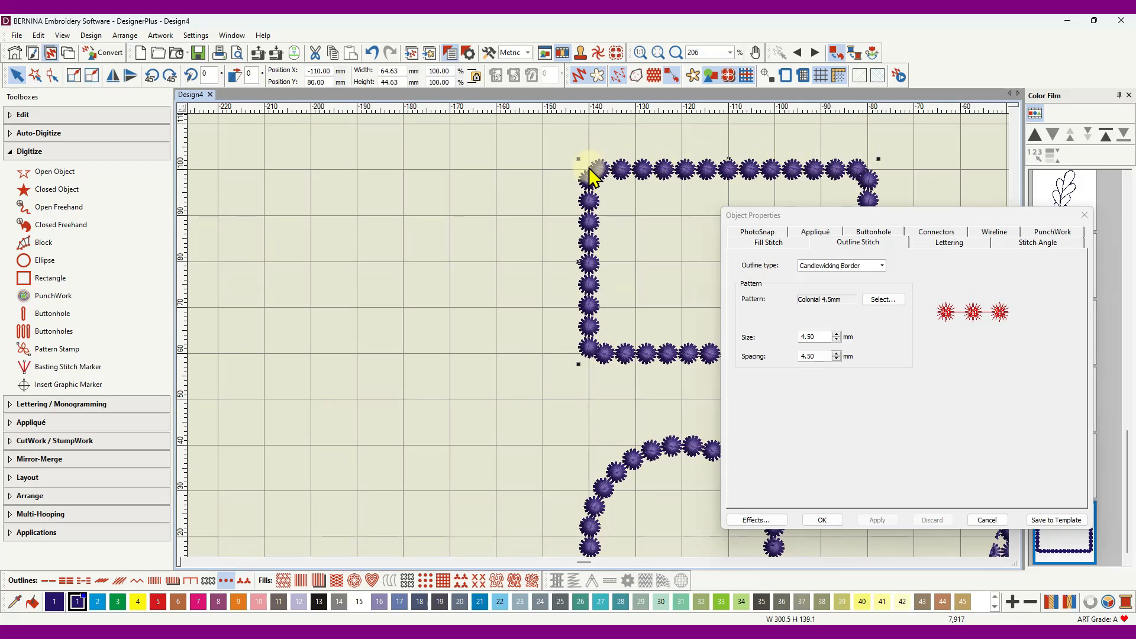
{"action": "scroll", "coordinate": [594, 189], "scroll_direction": "down", "scroll_amount": 3}
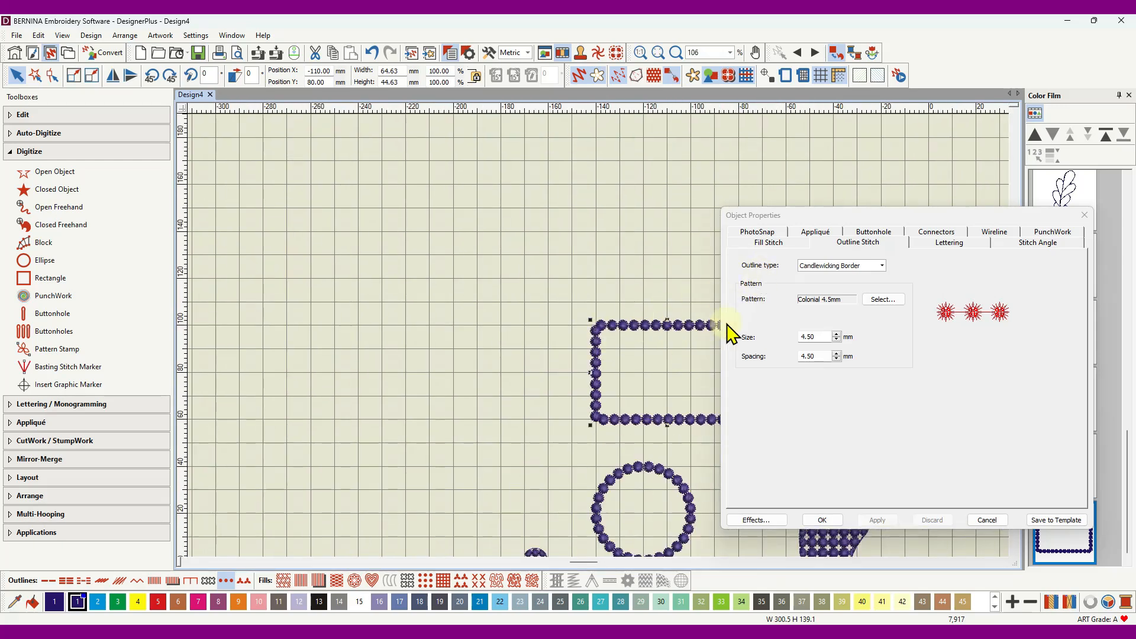
{"action": "left_click", "coordinate": [1084, 214]}
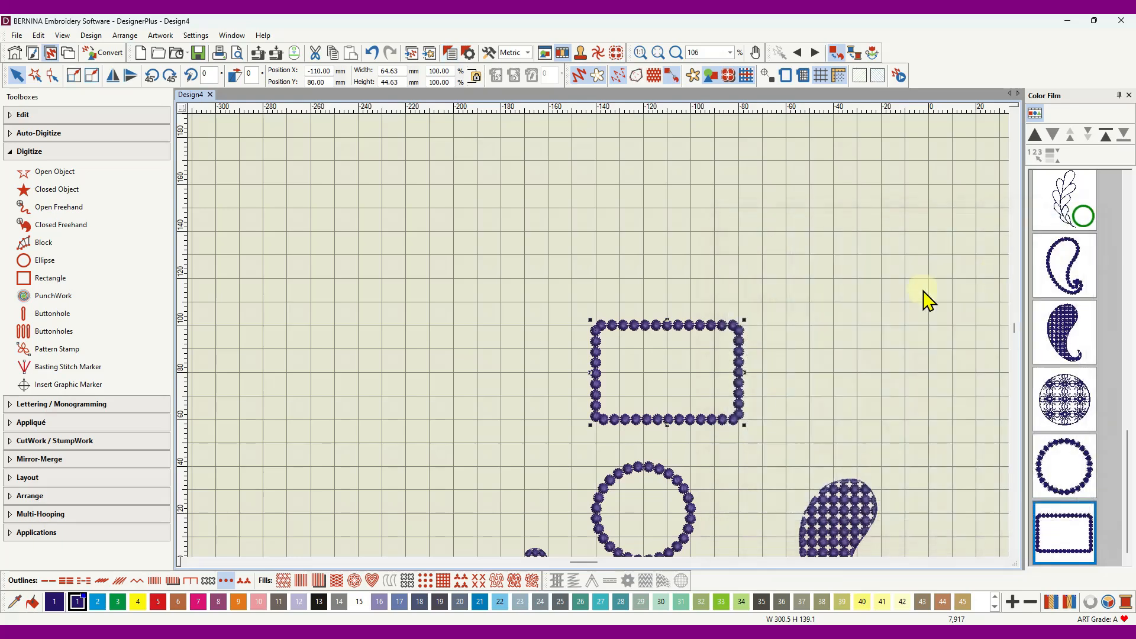
{"action": "scroll", "coordinate": [729, 349], "scroll_direction": "up", "scroll_amount": 4}
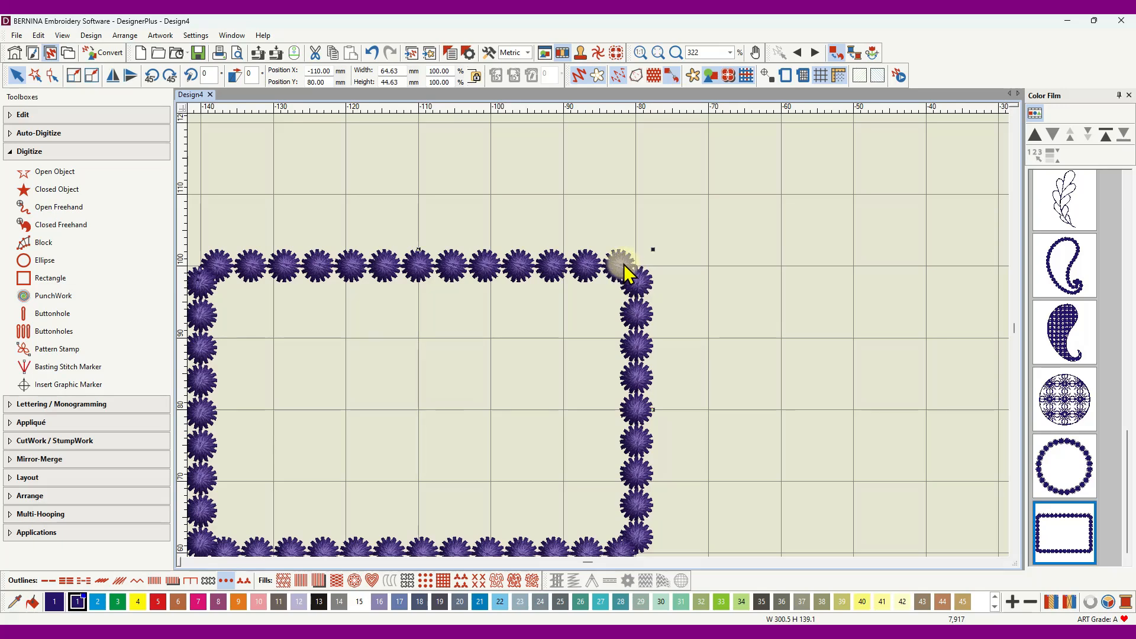
{"action": "scroll", "coordinate": [601, 345], "scroll_direction": "down", "scroll_amount": 1}
{"action": "scroll", "coordinate": [617, 338], "scroll_direction": "down", "scroll_amount": 1}
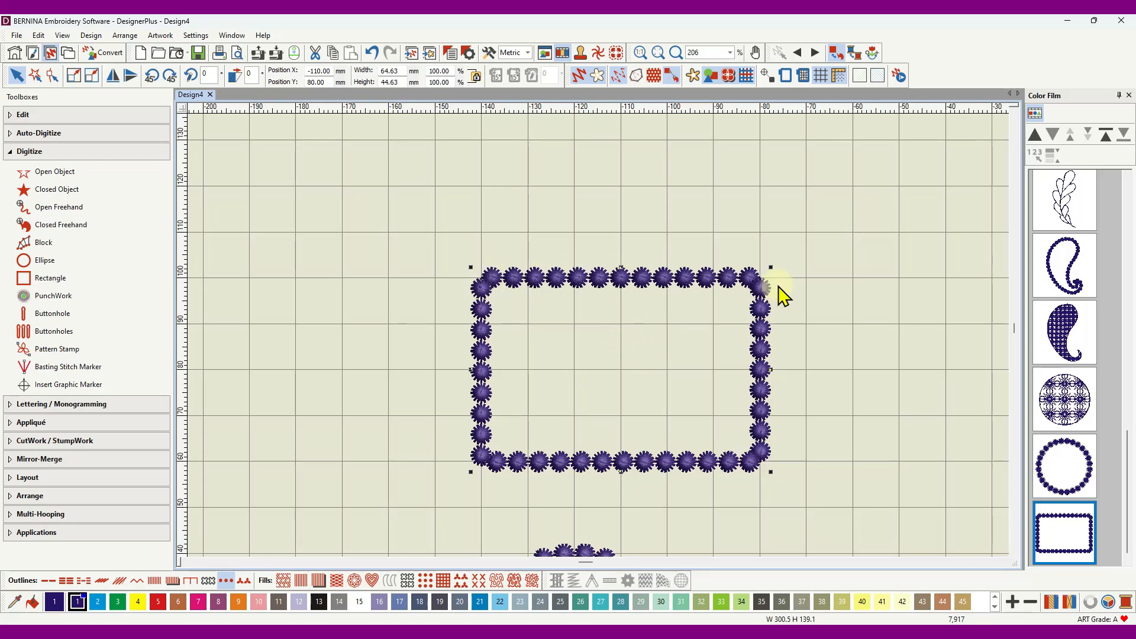
{"action": "scroll", "coordinate": [603, 340], "scroll_direction": "up", "scroll_amount": 5}
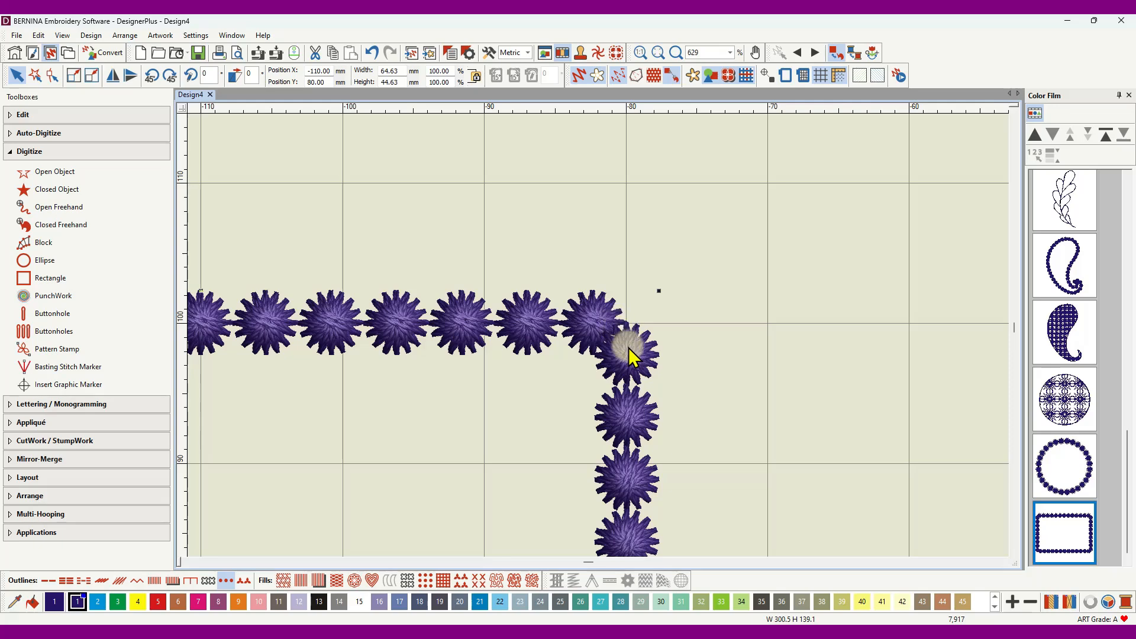
{"action": "scroll", "coordinate": [618, 331], "scroll_direction": "down", "scroll_amount": 7}
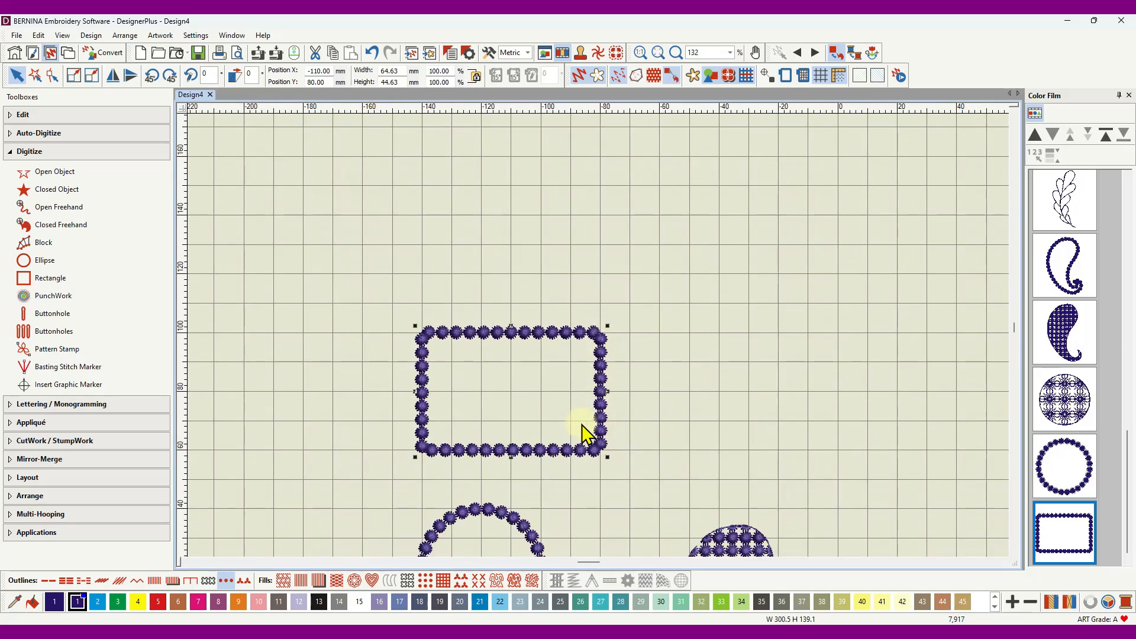
{"action": "left_click", "coordinate": [676, 327]}
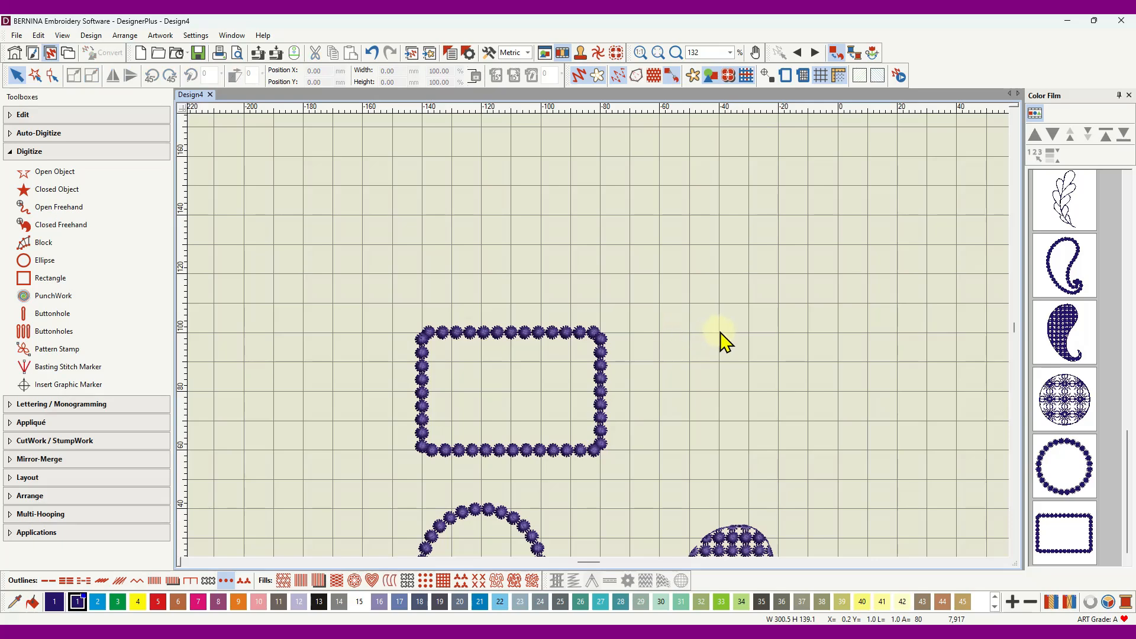
- Stamp a single Colonial-4mm knot from the _Candlewicking pattern set, about 4 mm across, above the rectangle's upper-right corner
{"action": "left_click", "coordinate": [67, 351]}
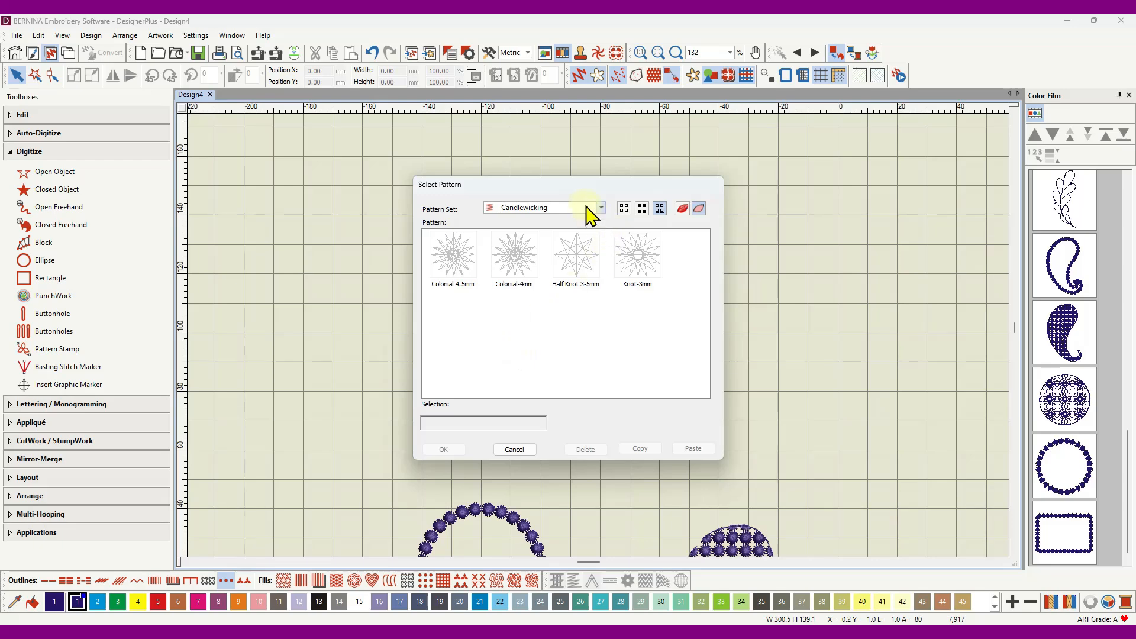
{"action": "left_click", "coordinate": [602, 208]}
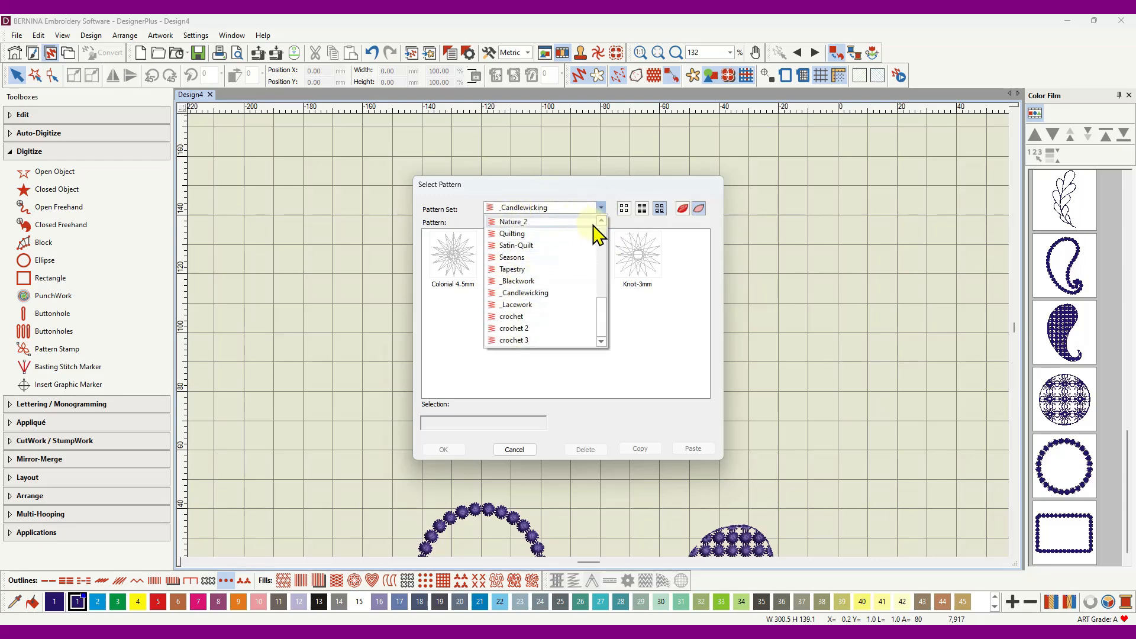
{"action": "left_click", "coordinate": [601, 208]}
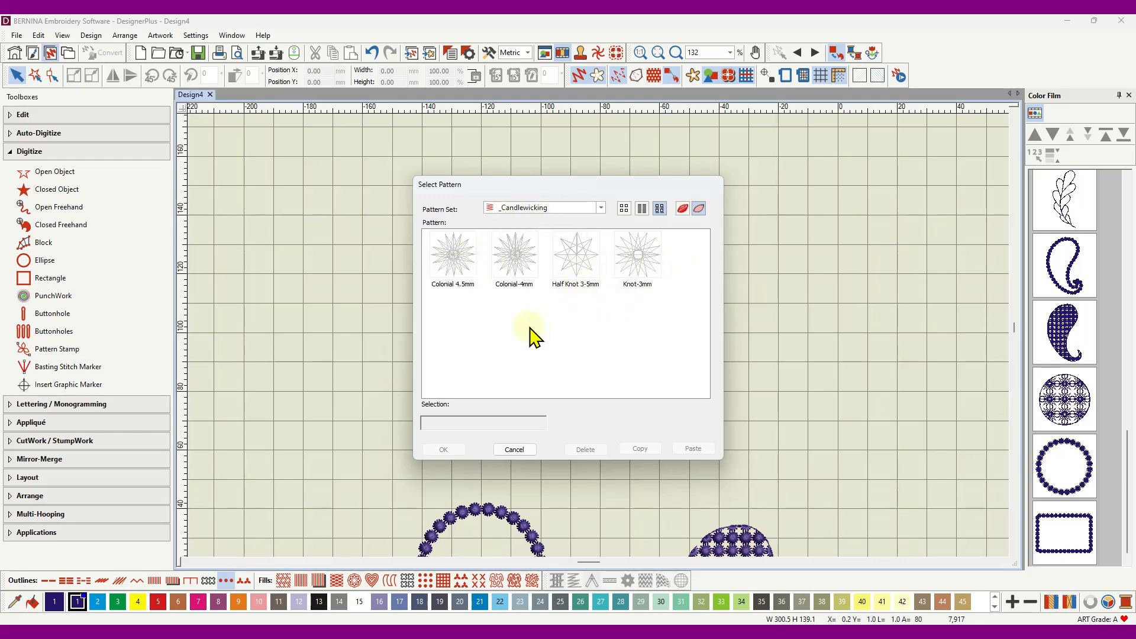
{"action": "left_click", "coordinate": [518, 255]}
{"action": "left_click", "coordinate": [449, 447]}
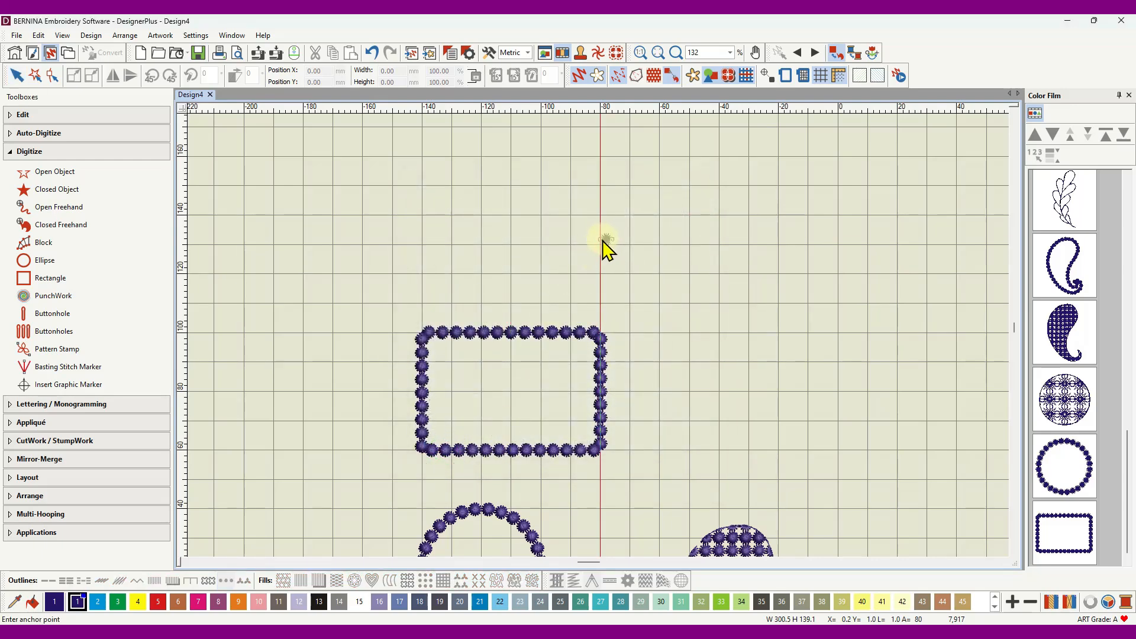
{"action": "left_click", "coordinate": [604, 244]}
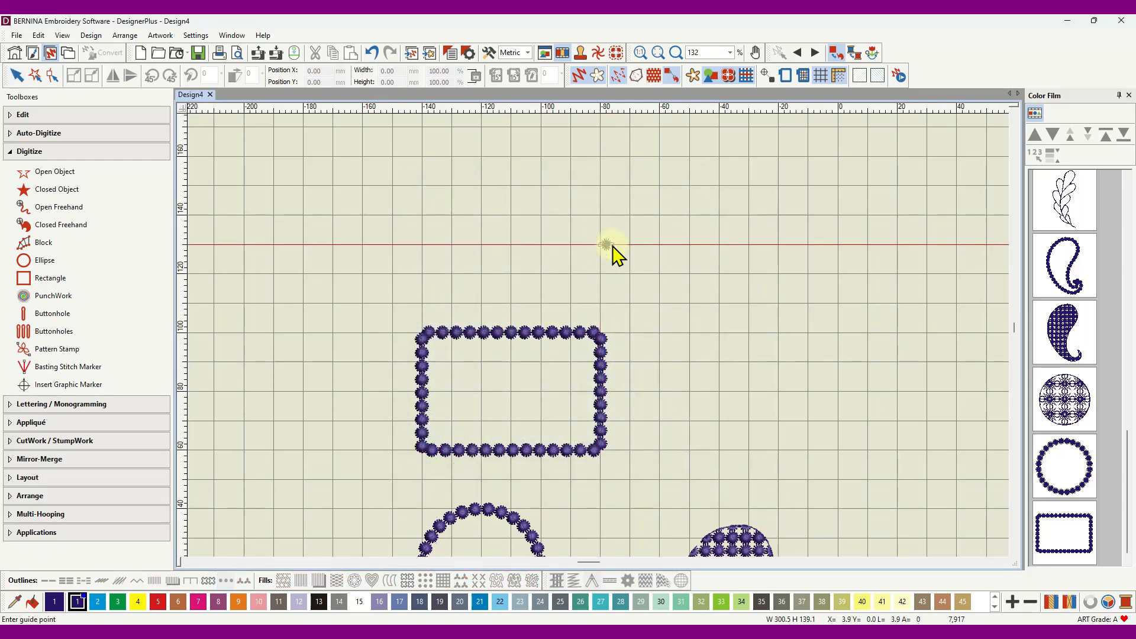
{"action": "left_click", "coordinate": [614, 247]}
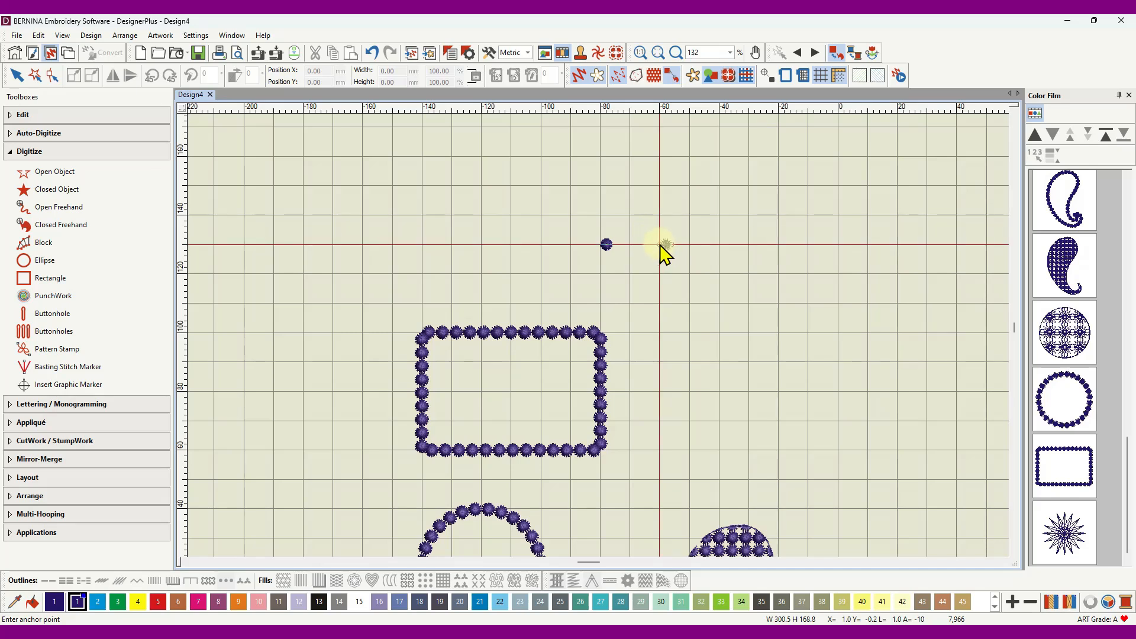
- Stamp a greatly enlarged Colonial-4mm knot, about 41 mm across, beside the small stamped knot
{"action": "left_click", "coordinate": [672, 245]}
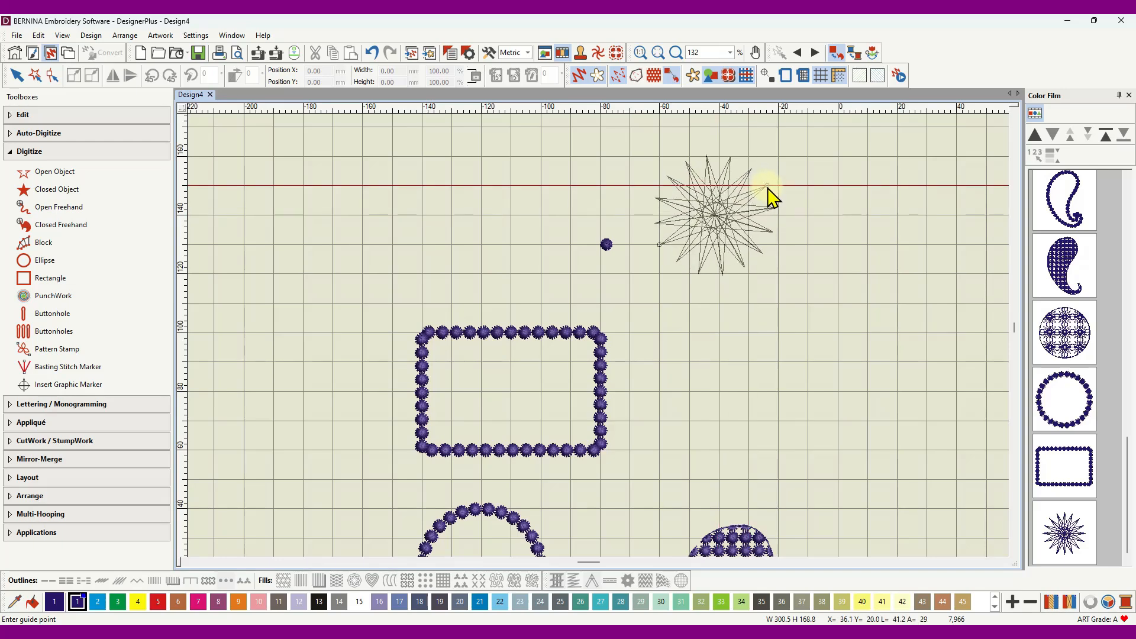
{"action": "left_click", "coordinate": [768, 187]}
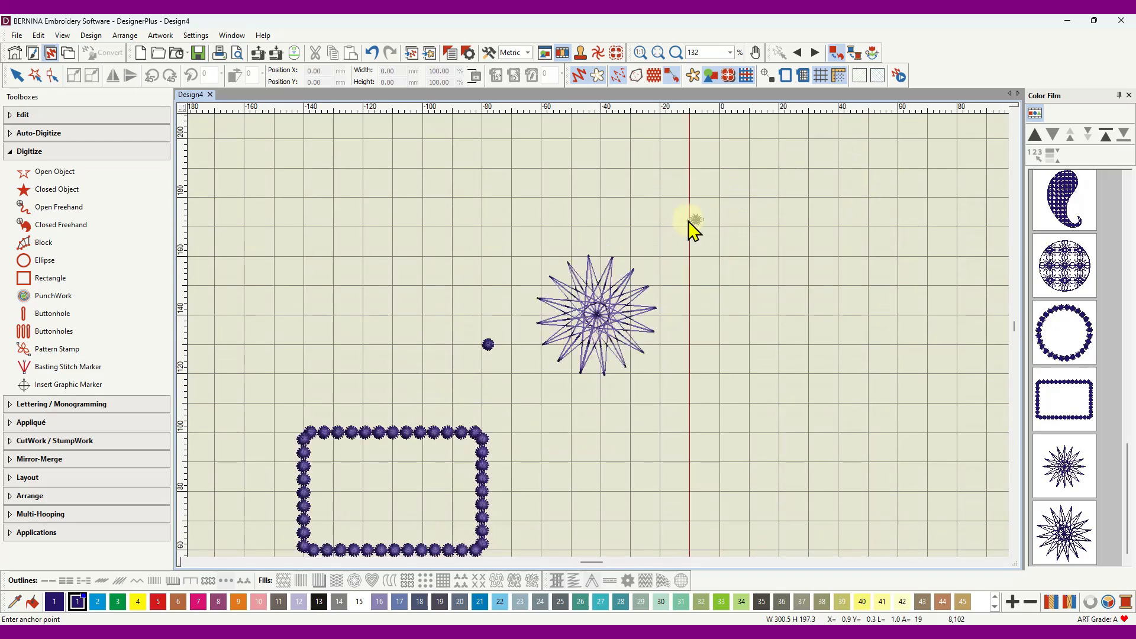
{"action": "scroll", "coordinate": [634, 208], "scroll_direction": "up", "scroll_amount": 3}
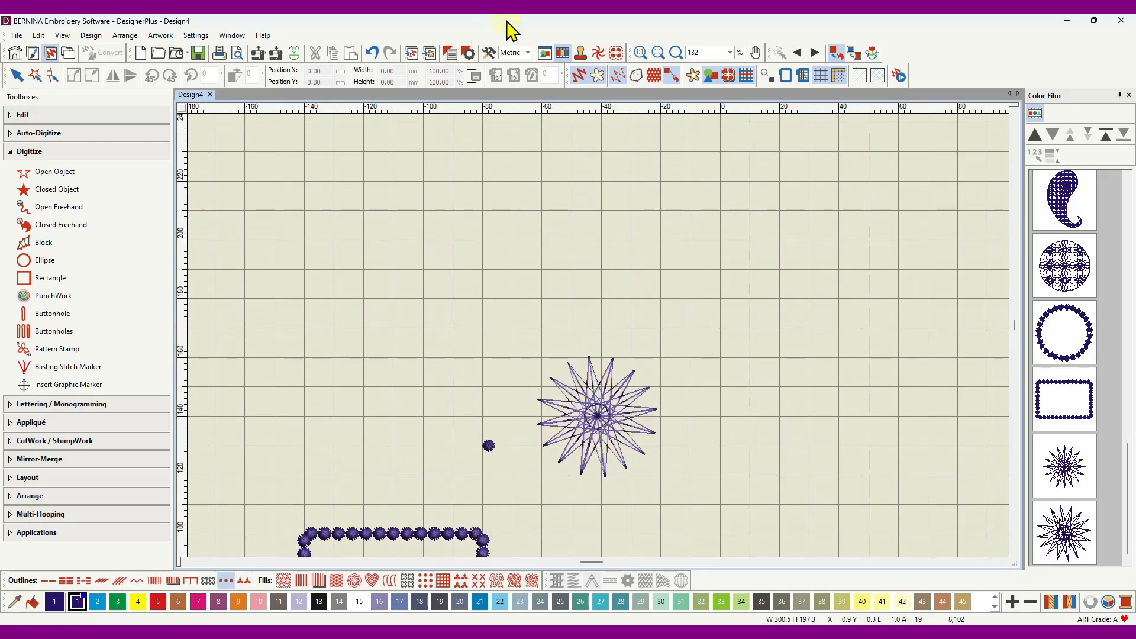
- Turn off the artistic view, show the needle points, and examine the enlarged knot's stitches and the connectors across the whole design
{"action": "left_click", "coordinate": [578, 76]}
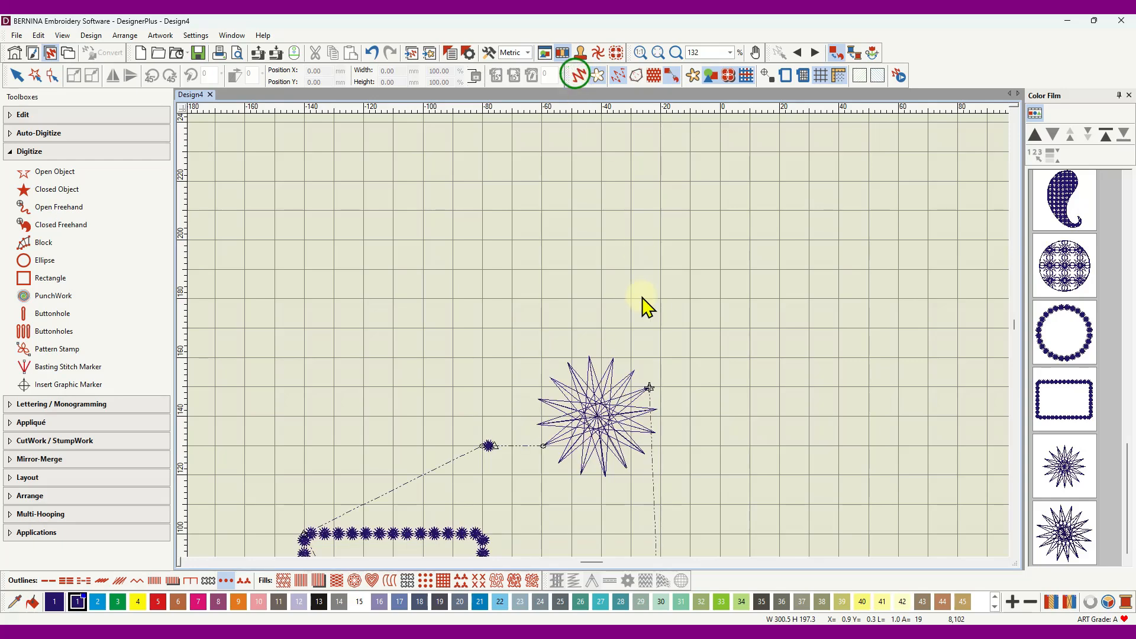
{"action": "left_click", "coordinate": [653, 75]}
{"action": "scroll", "coordinate": [598, 430], "scroll_direction": "up", "scroll_amount": 5}
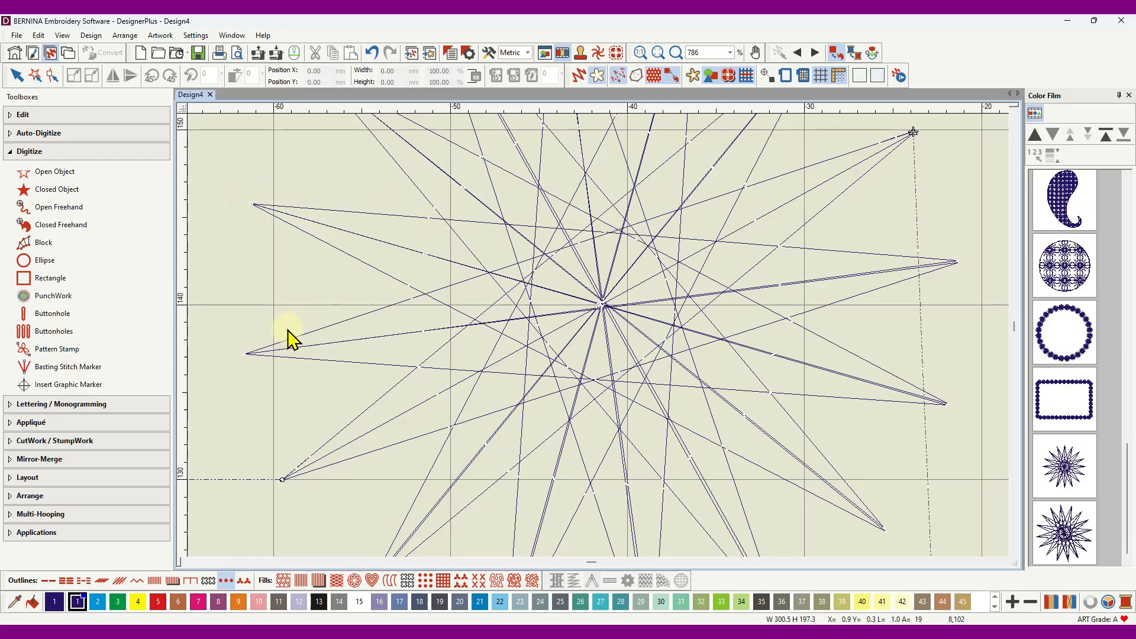
{"action": "scroll", "coordinate": [601, 337], "scroll_direction": "down", "scroll_amount": 2}
{"action": "scroll", "coordinate": [603, 337], "scroll_direction": "down", "scroll_amount": 1}
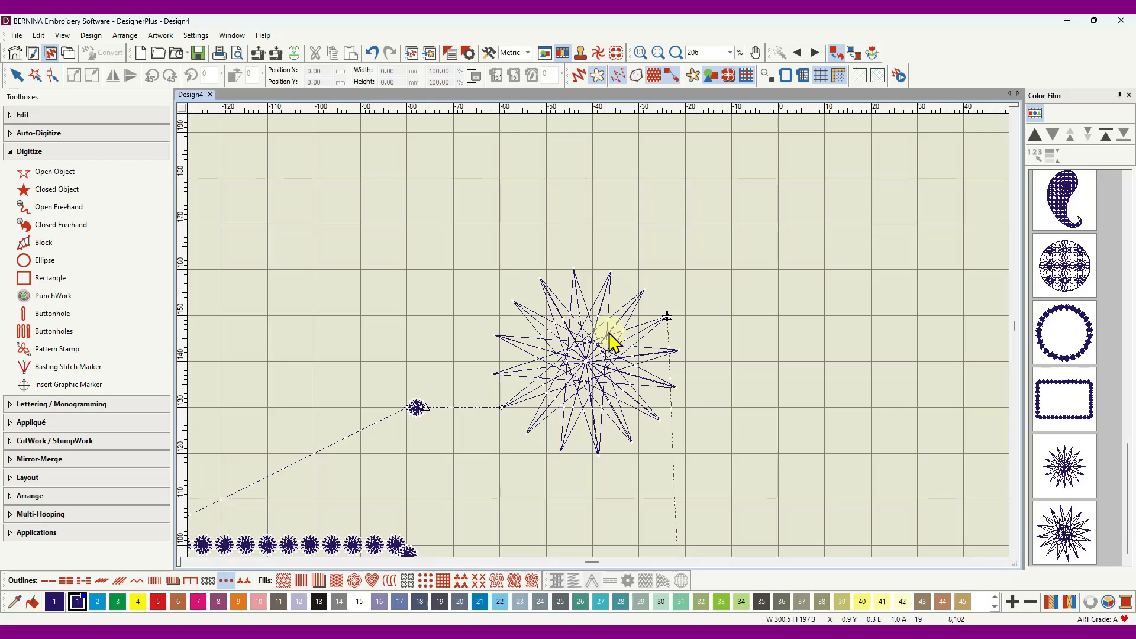
{"action": "scroll", "coordinate": [610, 348], "scroll_direction": "down", "scroll_amount": 5}
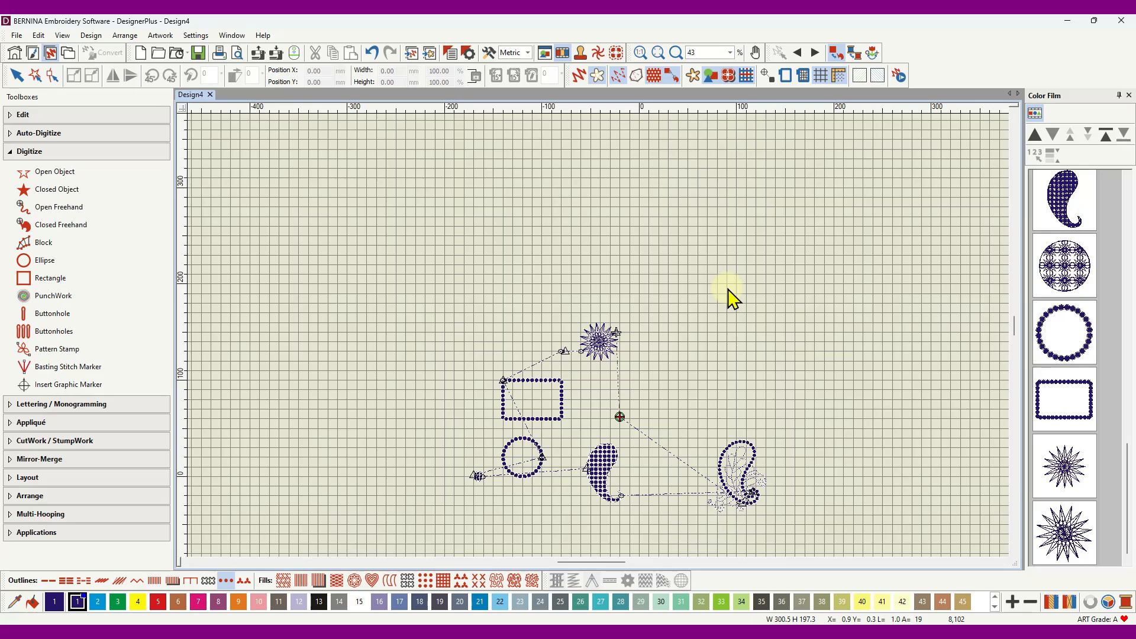
{"action": "scroll", "coordinate": [600, 337], "scroll_direction": "down", "scroll_amount": 2}
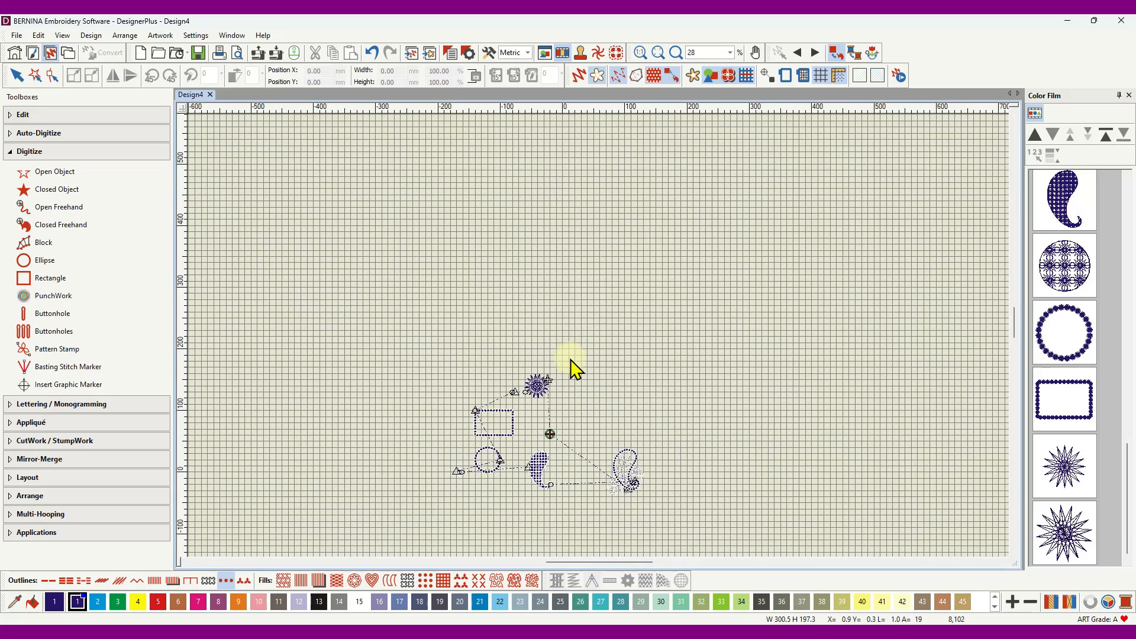
{"action": "scroll", "coordinate": [533, 424], "scroll_direction": "up", "scroll_amount": 1}
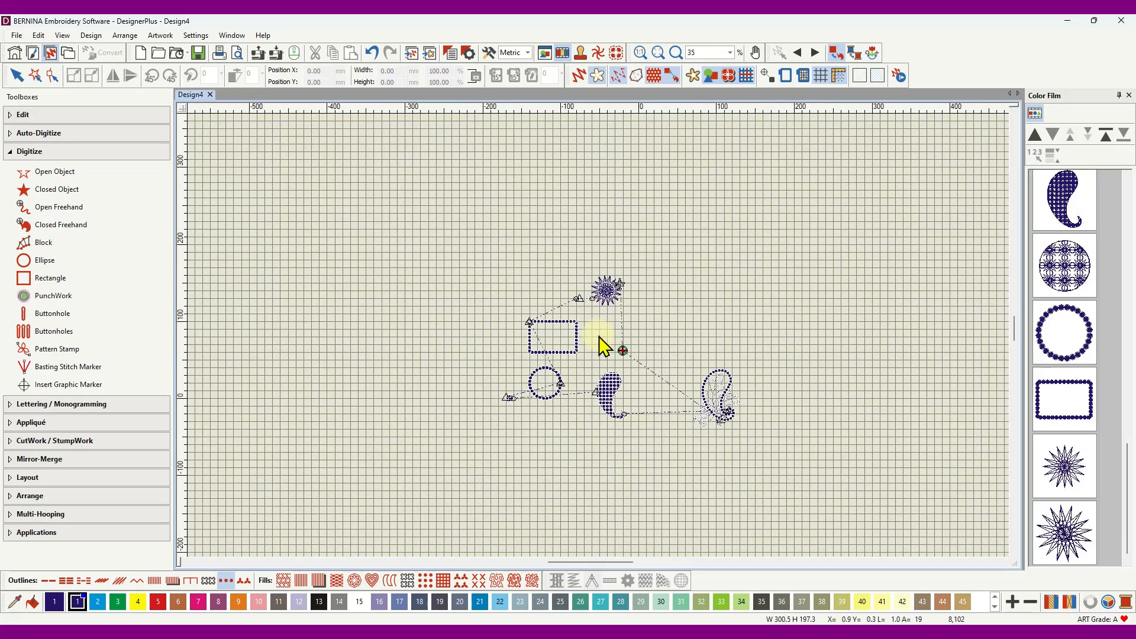
{"action": "scroll", "coordinate": [600, 343], "scroll_direction": "up", "scroll_amount": 4}
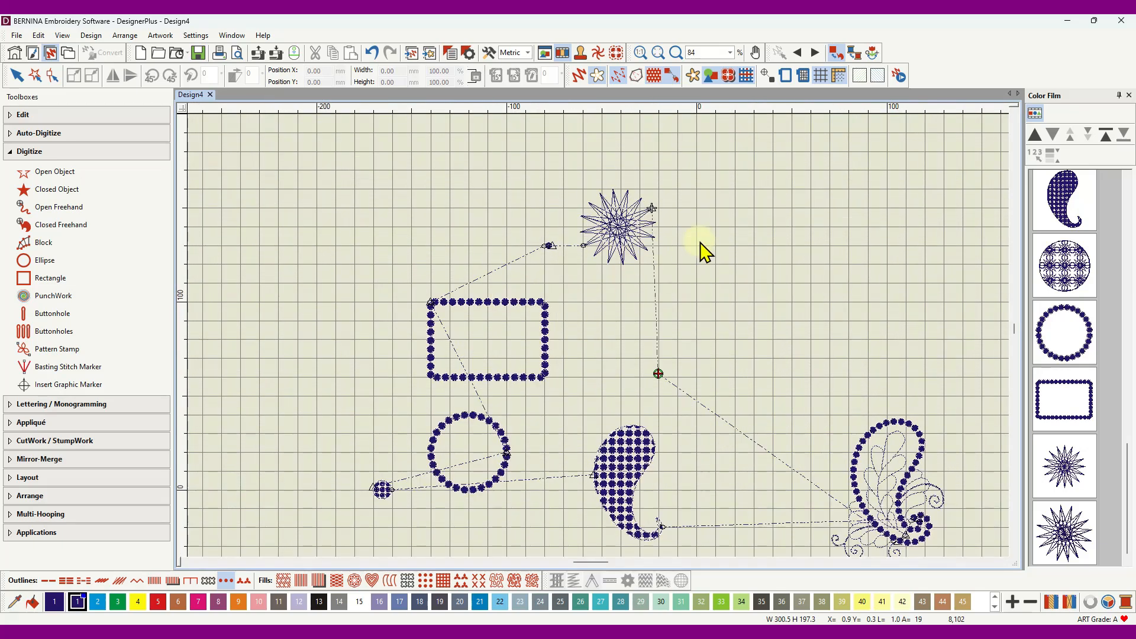